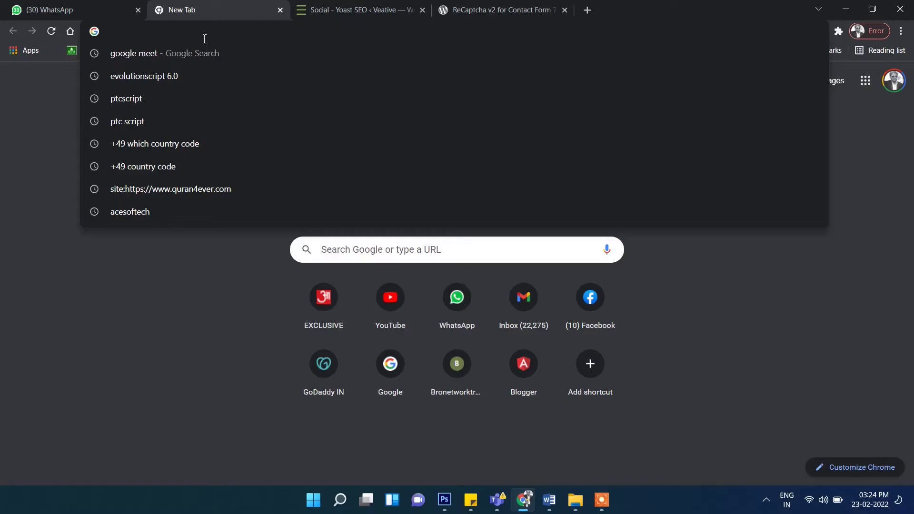
Search Google for 'blogger logo' and open the blogger.com result.
{"action": "type", "text": "blogger logo"}
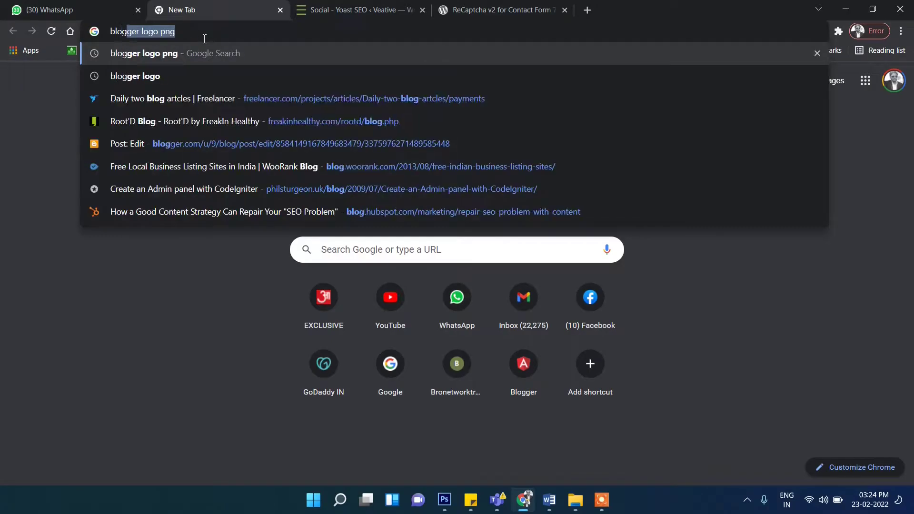
{"action": "key", "text": "Return"}
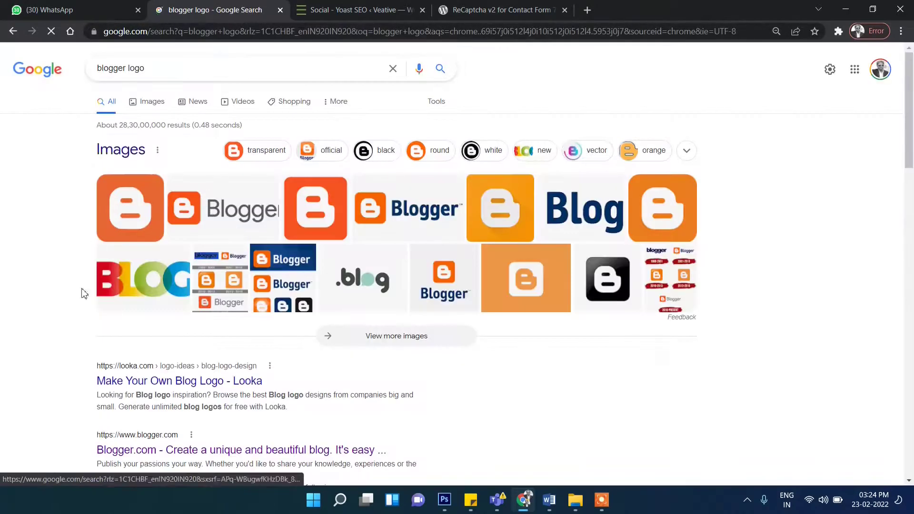
{"action": "scroll", "coordinate": [21, 392], "scroll_direction": "down", "scroll_amount": 4}
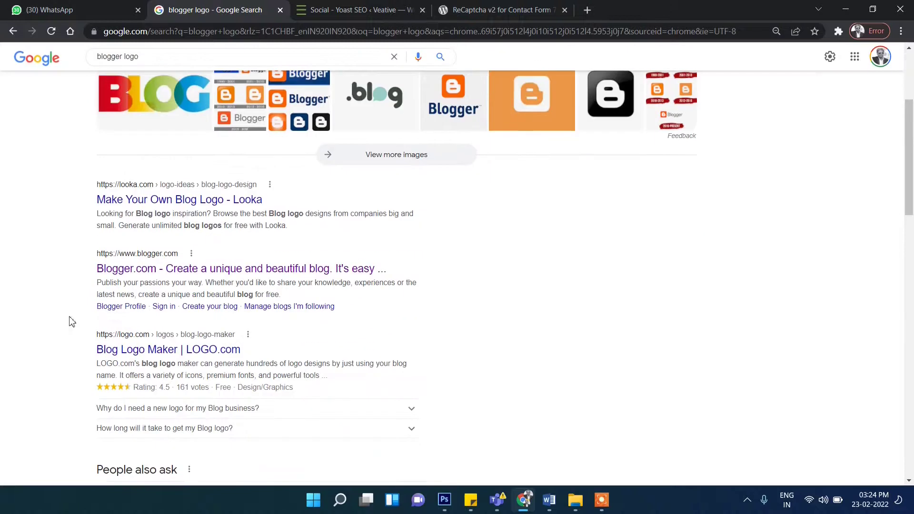
{"action": "left_click", "coordinate": [133, 269]}
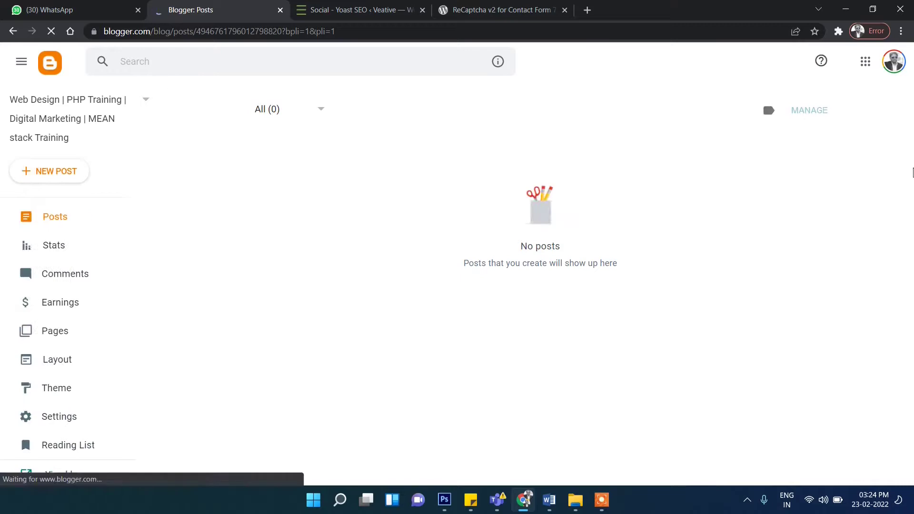
Switch Blogger to the other signed-in Google account and check its blog list.
{"action": "left_click", "coordinate": [893, 62]}
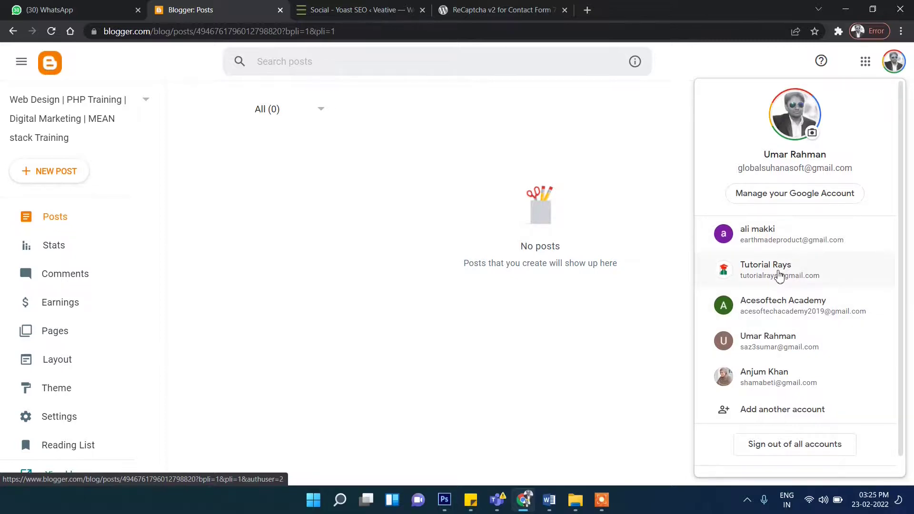
{"action": "left_click", "coordinate": [779, 275]}
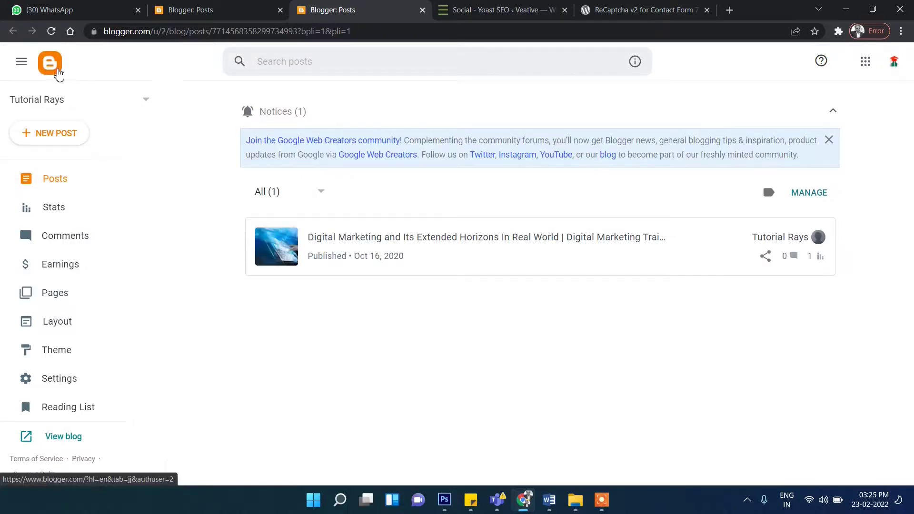
{"action": "left_click", "coordinate": [54, 70]}
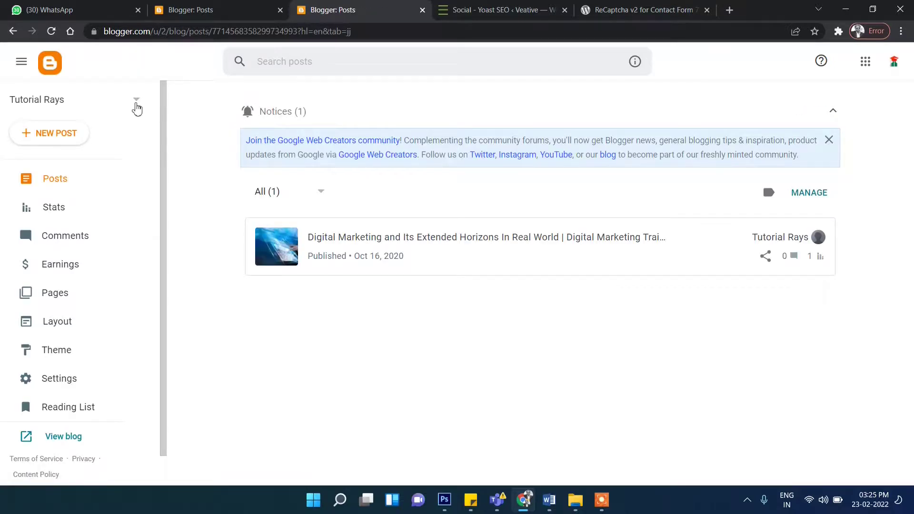
{"action": "left_click", "coordinate": [137, 104]}
{"action": "left_click", "coordinate": [126, 71]}
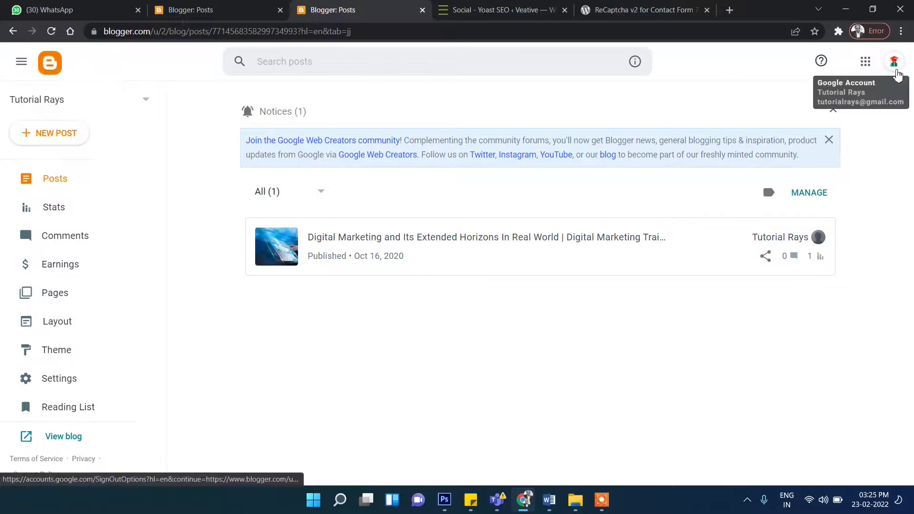
{"action": "left_click", "coordinate": [900, 31]}
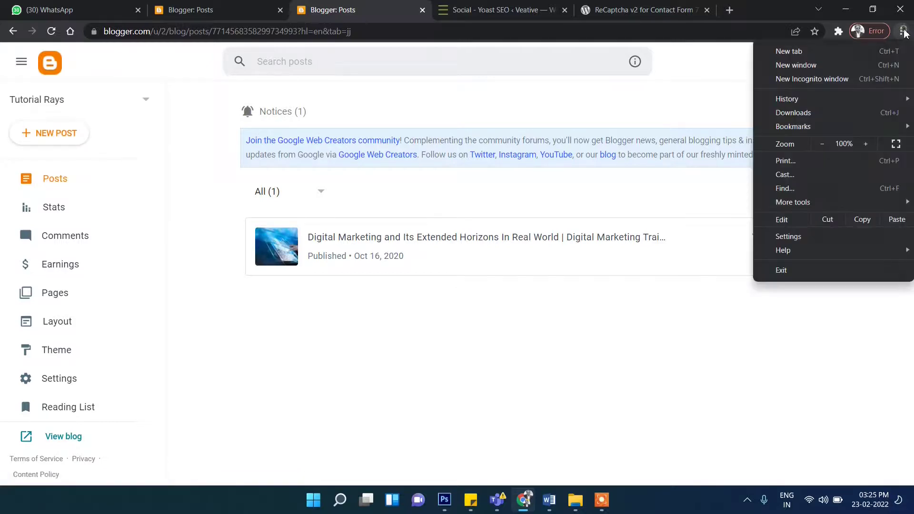
In a new Incognito window, search 'blogger' and start creating a blog from Blogger.com.
{"action": "left_click", "coordinate": [863, 82]}
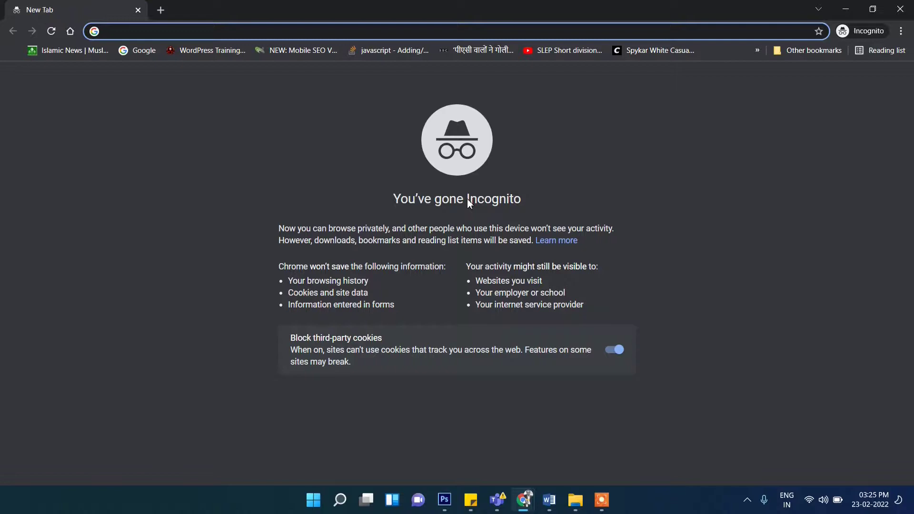
{"action": "type", "text": "blogger"}
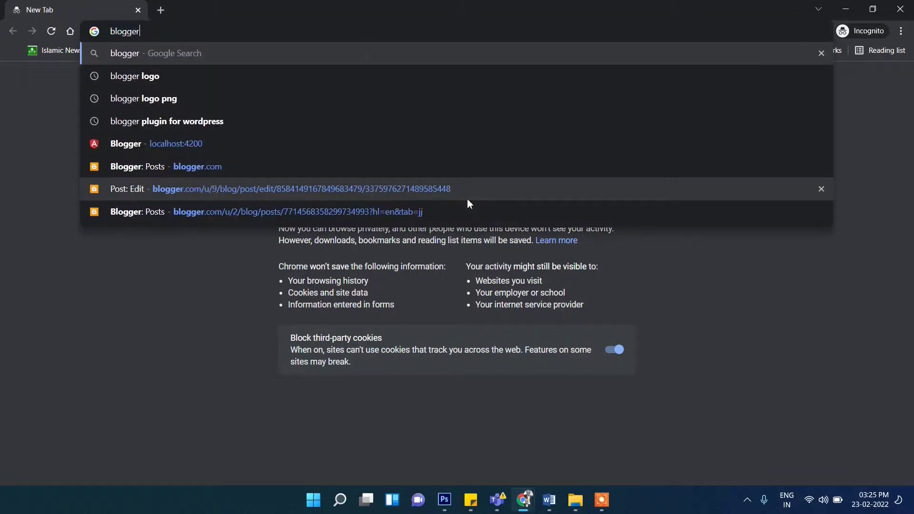
{"action": "key", "text": "Return"}
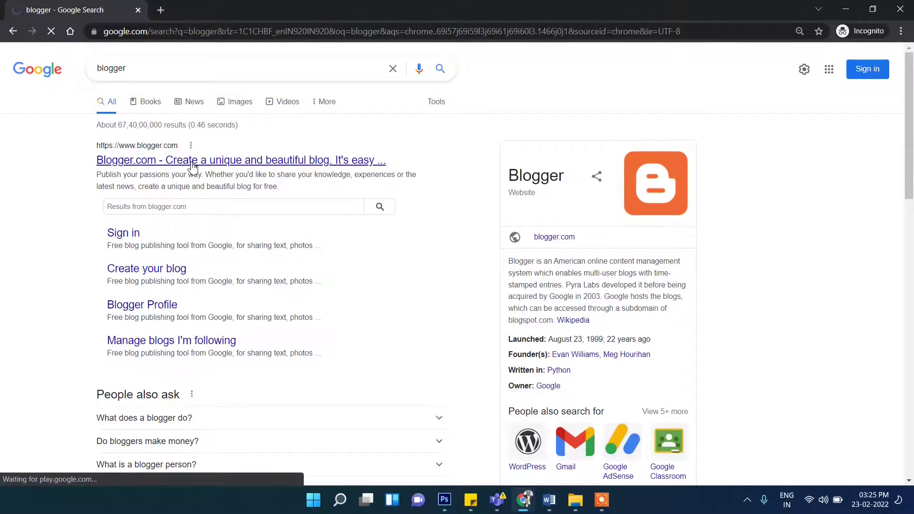
{"action": "left_click", "coordinate": [193, 162]}
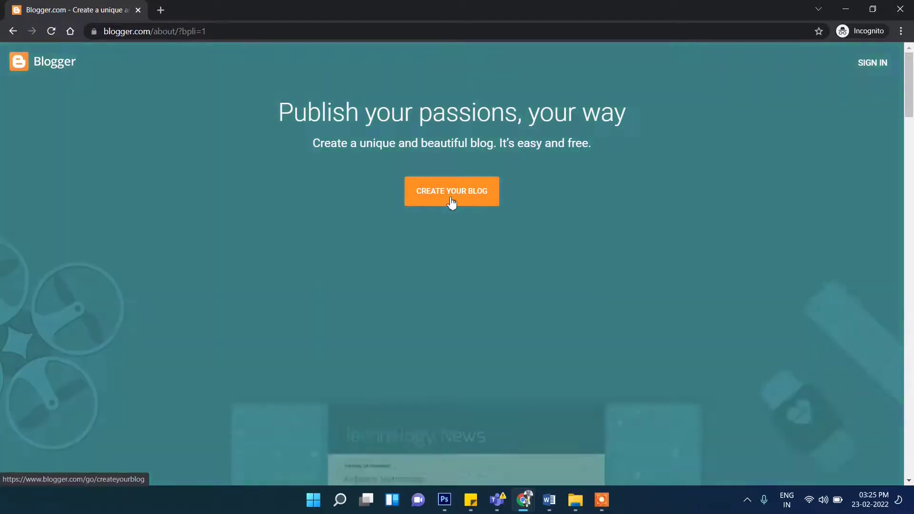
{"action": "left_click", "coordinate": [452, 202]}
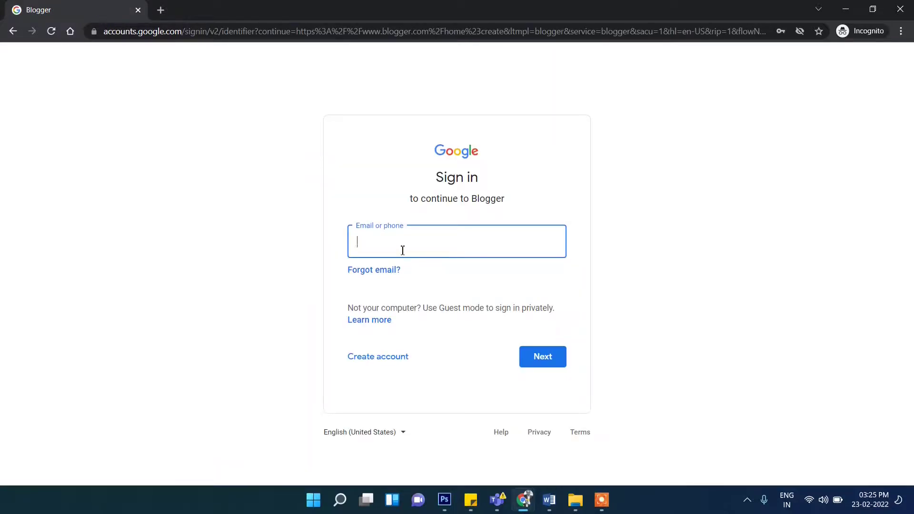
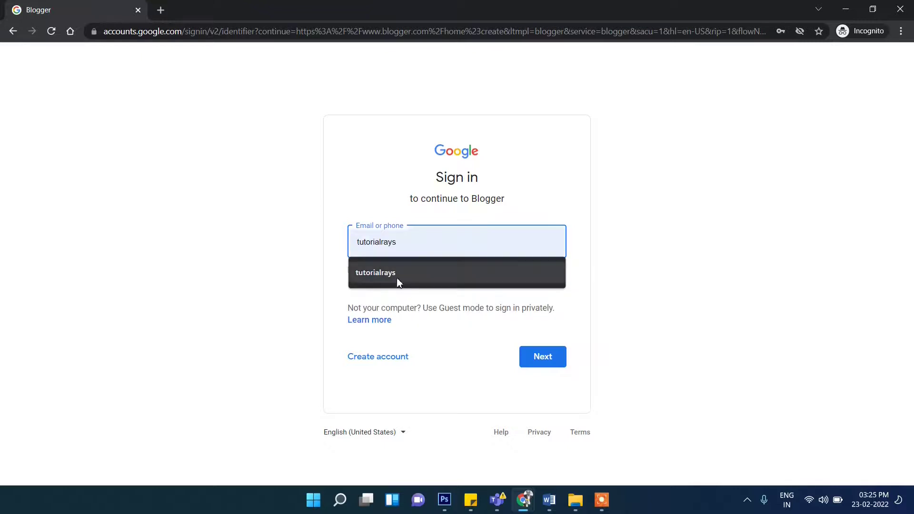
Sign in with the suggested Google account, completing password and 2-Step Verification.
{"action": "left_click", "coordinate": [396, 277]}
{"action": "left_click", "coordinate": [539, 367]}
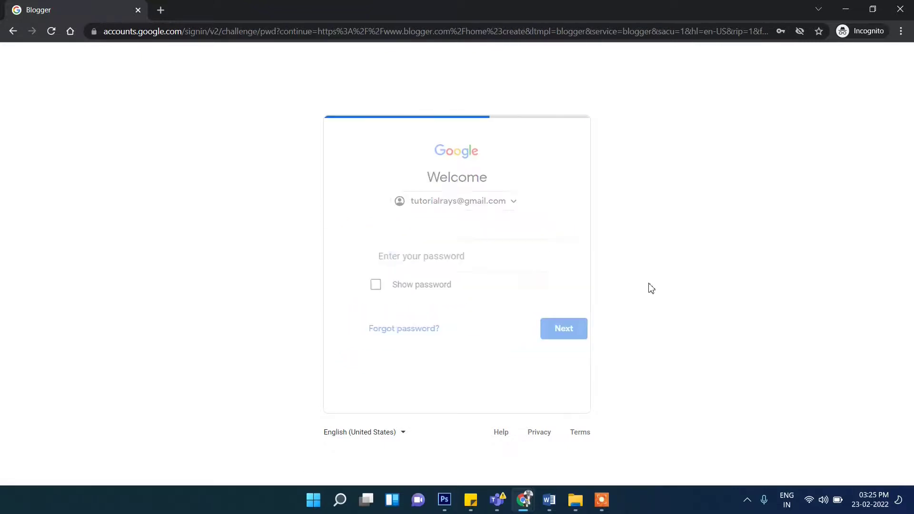
{"action": "left_click", "coordinate": [457, 262]}
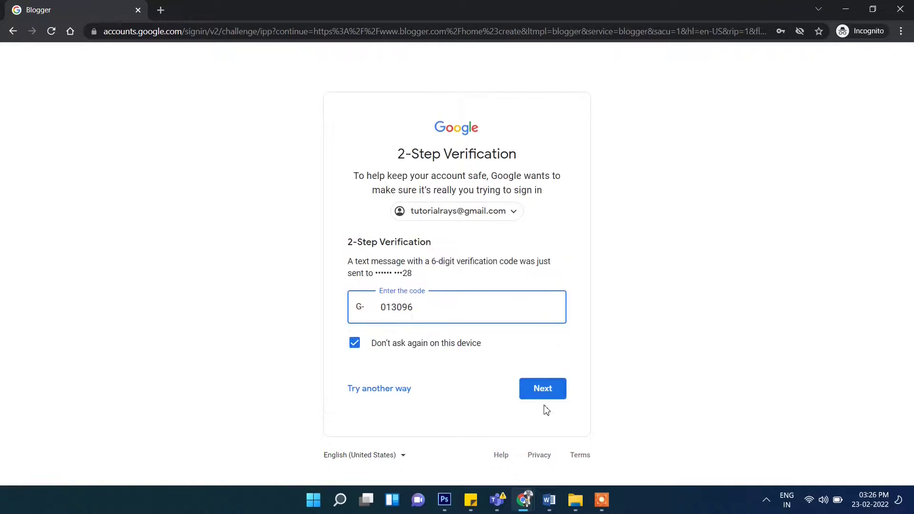
{"action": "left_click", "coordinate": [544, 386]}
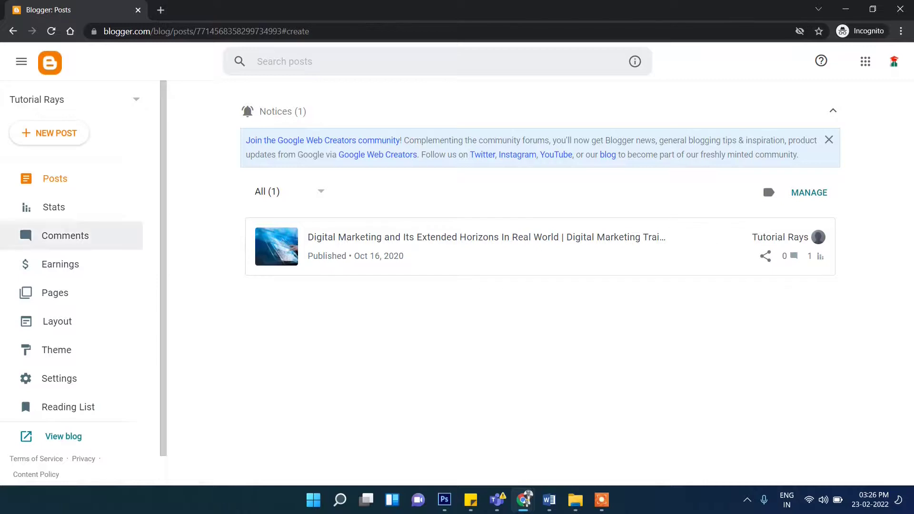
Start a new blog titled 'phpmysqltuts'.
{"action": "left_click", "coordinate": [60, 138]}
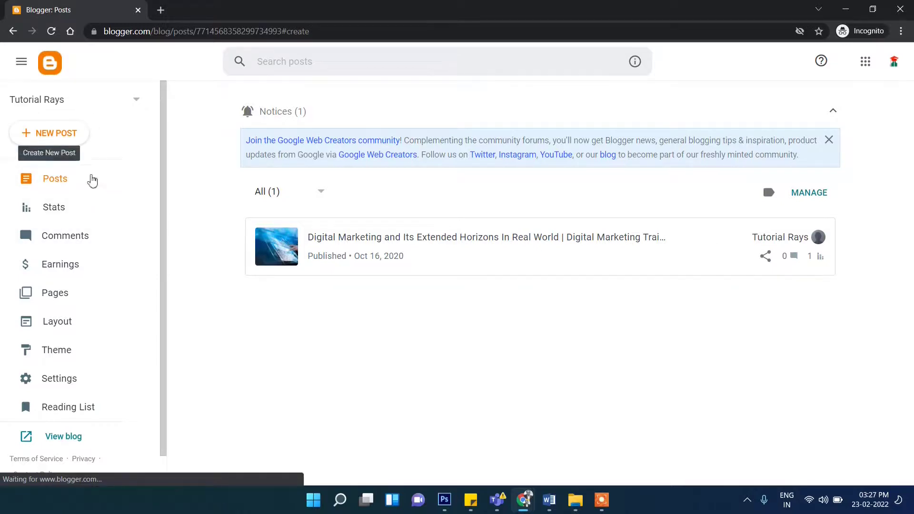
{"action": "left_click", "coordinate": [138, 105]}
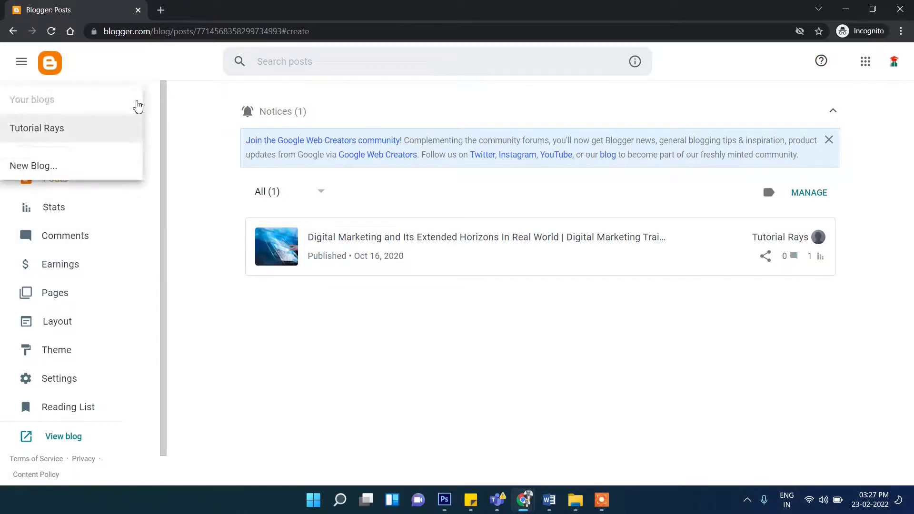
{"action": "left_click", "coordinate": [66, 178]}
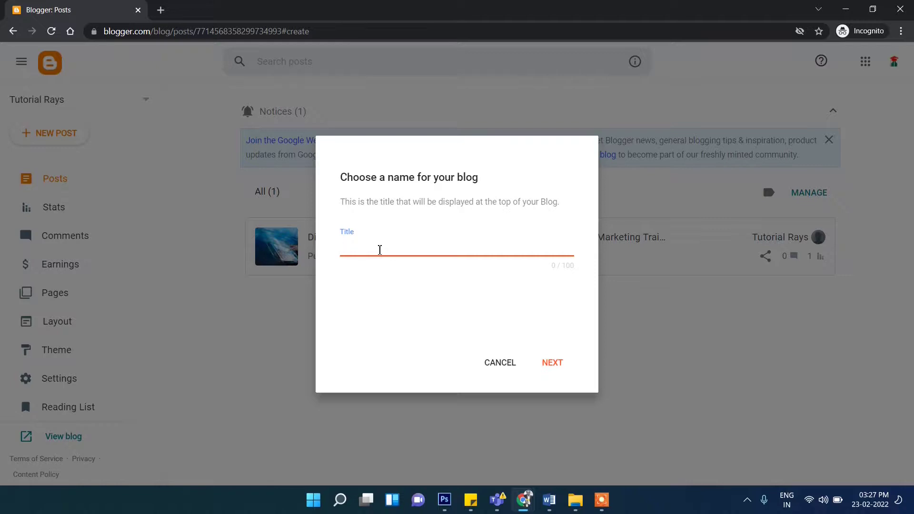
{"action": "type", "text": "phpmysqltuts"}
{"action": "left_click", "coordinate": [553, 366]}
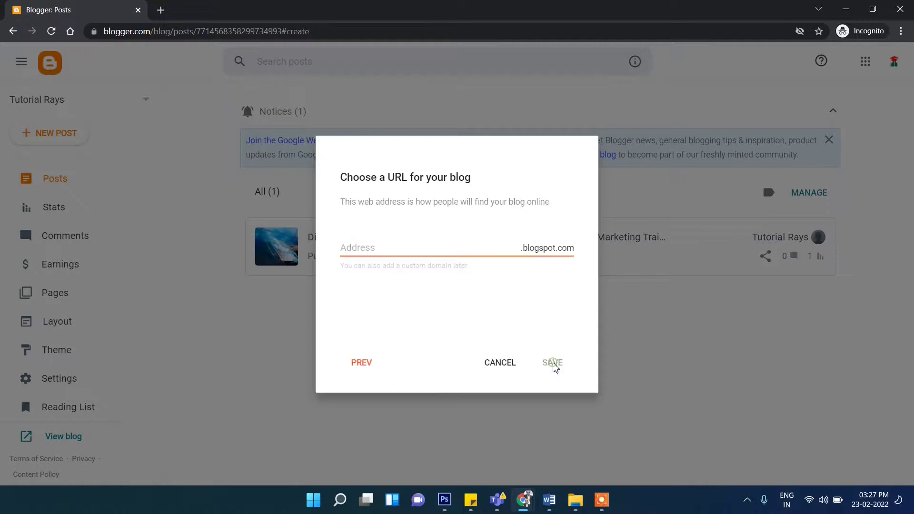
Give the blog the available address phpmysqltutplus.blogspot.com and save it.
{"action": "left_click", "coordinate": [381, 255]}
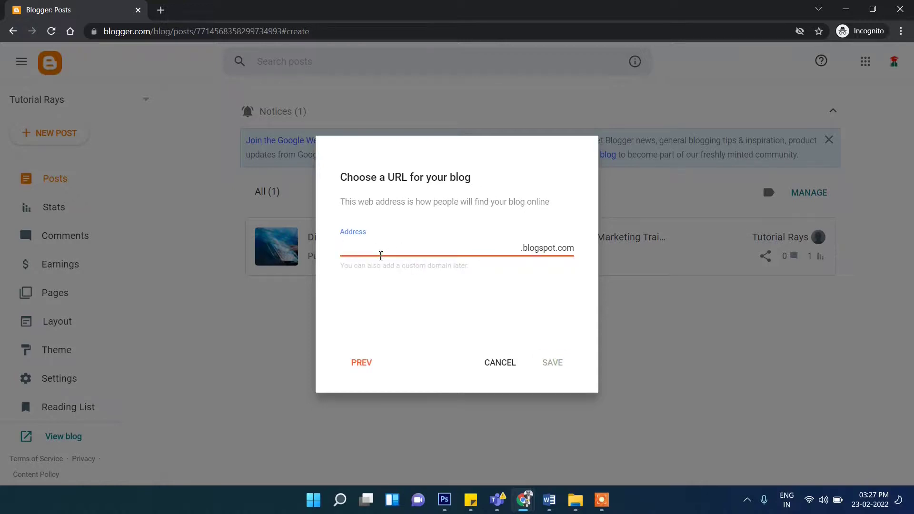
{"action": "type", "text": "phpmysqltuts"}
{"action": "left_click", "coordinate": [428, 309]}
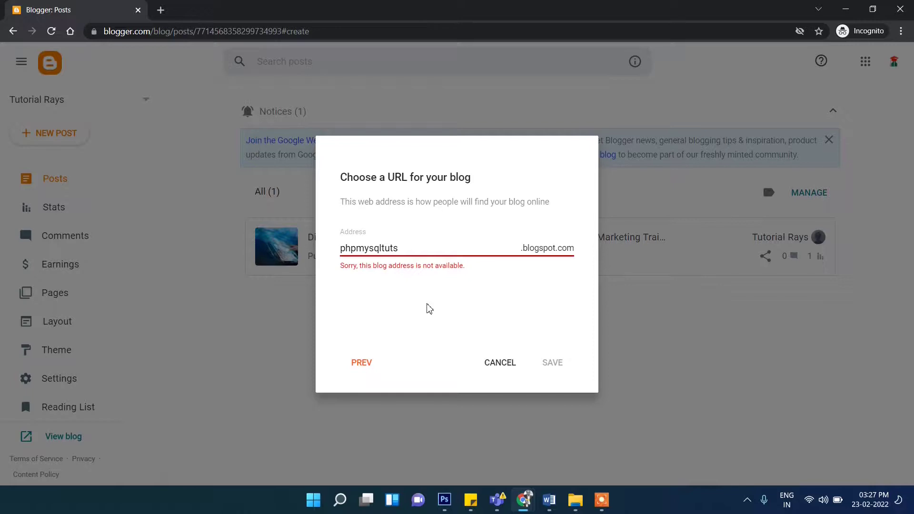
{"action": "left_click", "coordinate": [435, 249]}
{"action": "key", "text": "BackSpace"}
{"action": "type", "text": "plus"}
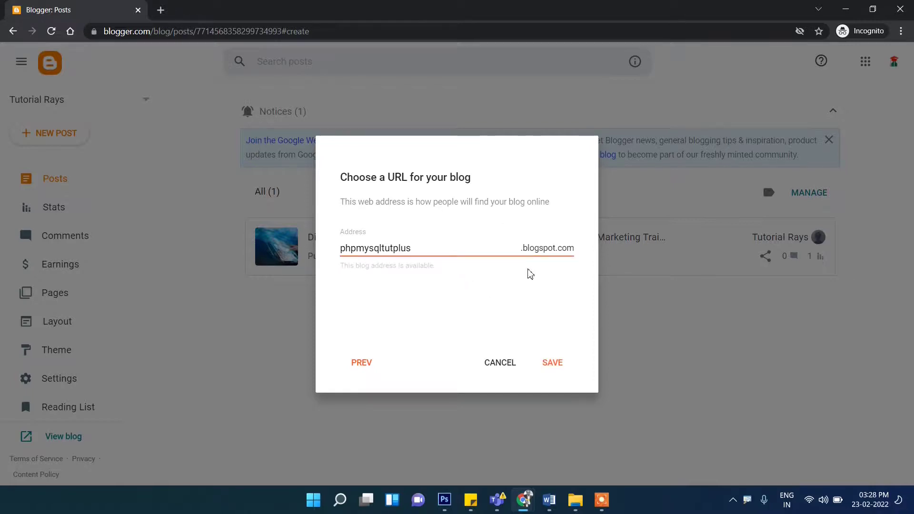
{"action": "left_click", "coordinate": [560, 370]}
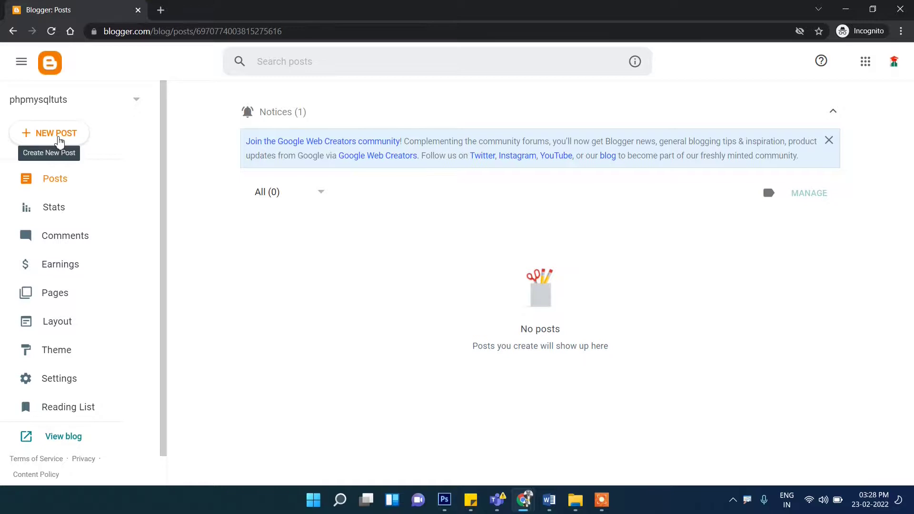
Start a new post titled 'Welcome to My Blog'.
{"action": "left_click", "coordinate": [60, 140]}
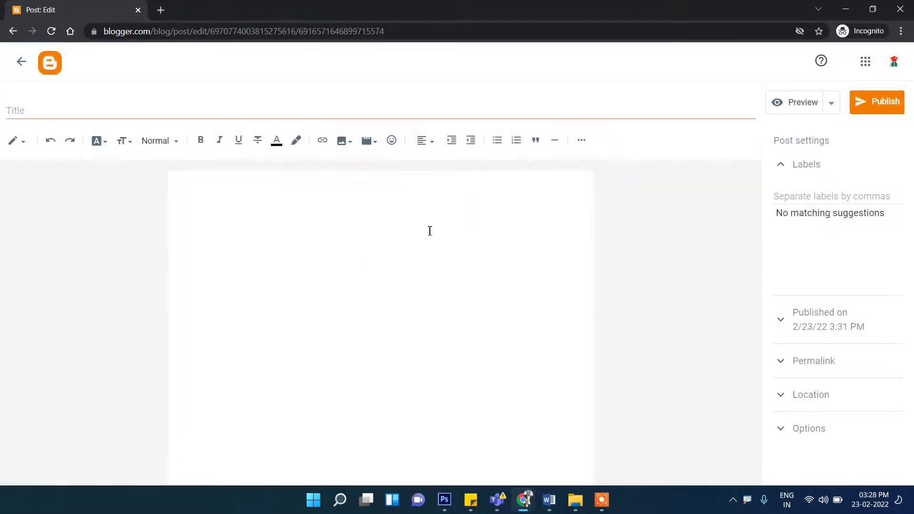
{"action": "left_click", "coordinate": [76, 115]}
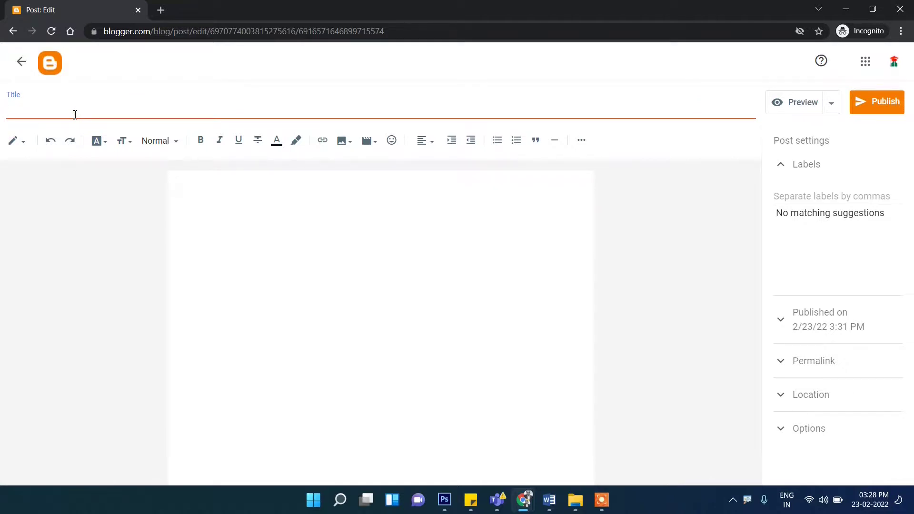
{"action": "type", "text": "Welcome to My f"}
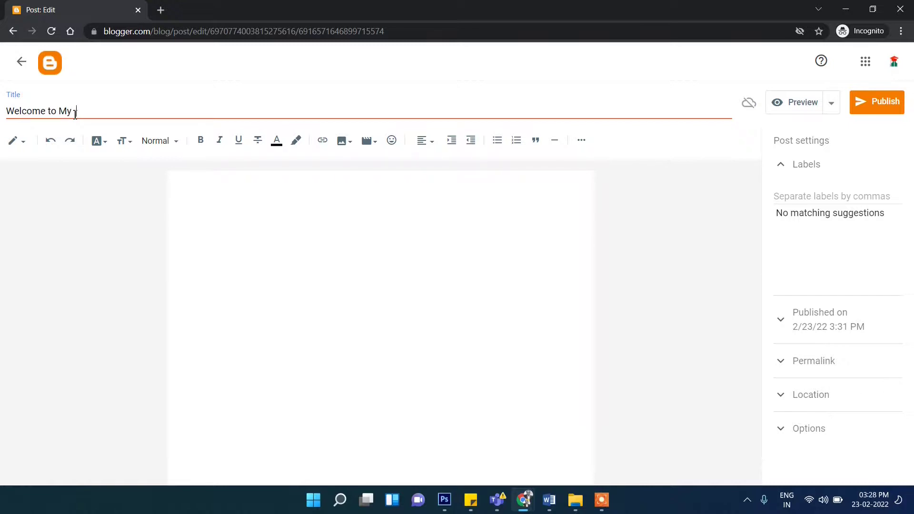
{"action": "key", "text": "BackSpace"}
{"action": "type", "text": " Blog"}
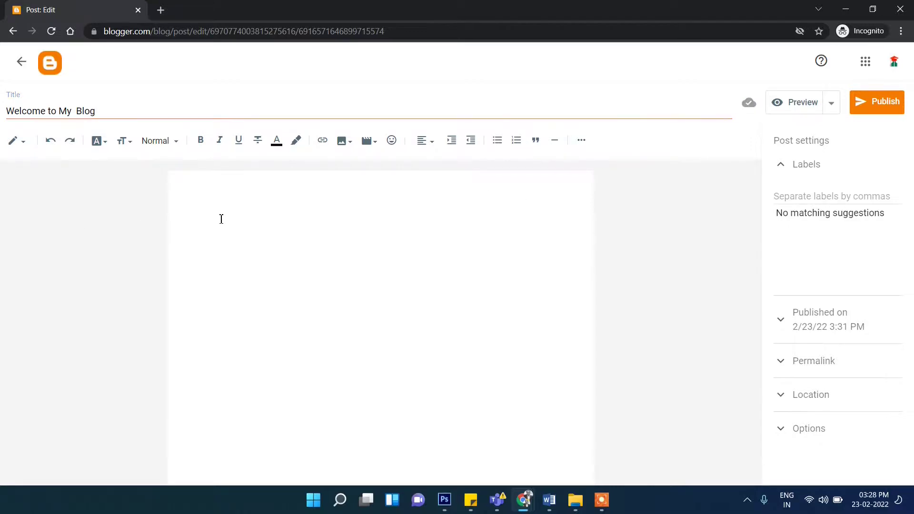
Write the body line 'We are getting for you more exiting content here'.
{"action": "left_click", "coordinate": [244, 219]}
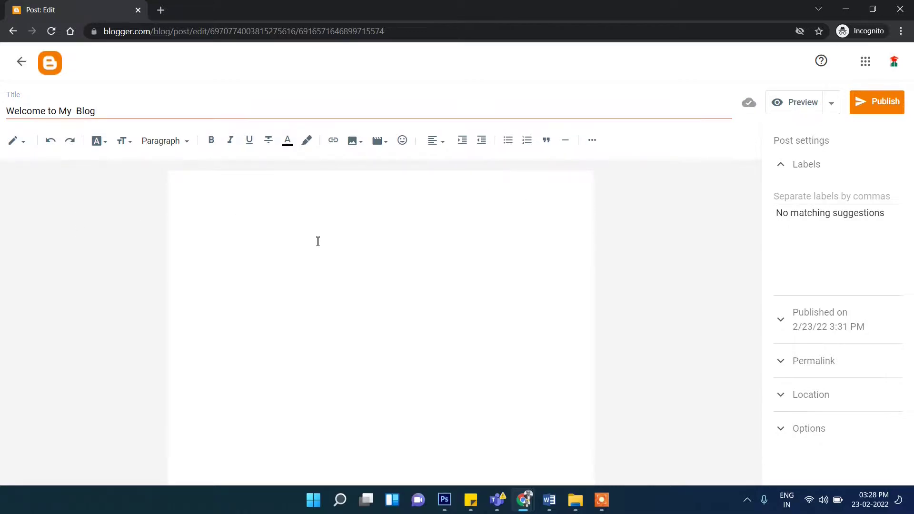
{"action": "type", "text": "We are ge"}
{"action": "type", "text": "ti"}
{"action": "key", "text": "BackSpace"}
{"action": "key", "text": "BackSpace"}
{"action": "key", "text": "BackSpace"}
{"action": "key", "text": "BackSpace"}
{"action": "type", "text": "getting for you more"}
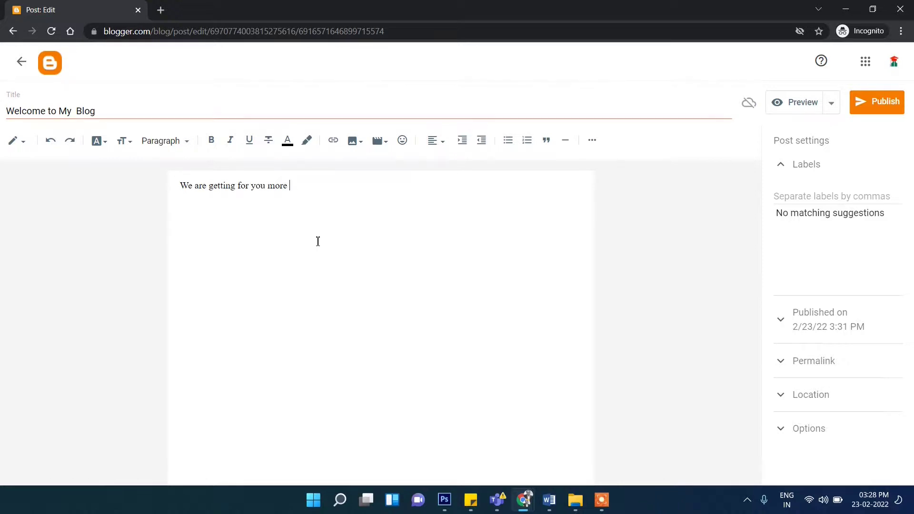
{"action": "type", "text": " exis"}
{"action": "type", "text": "ing content here"}
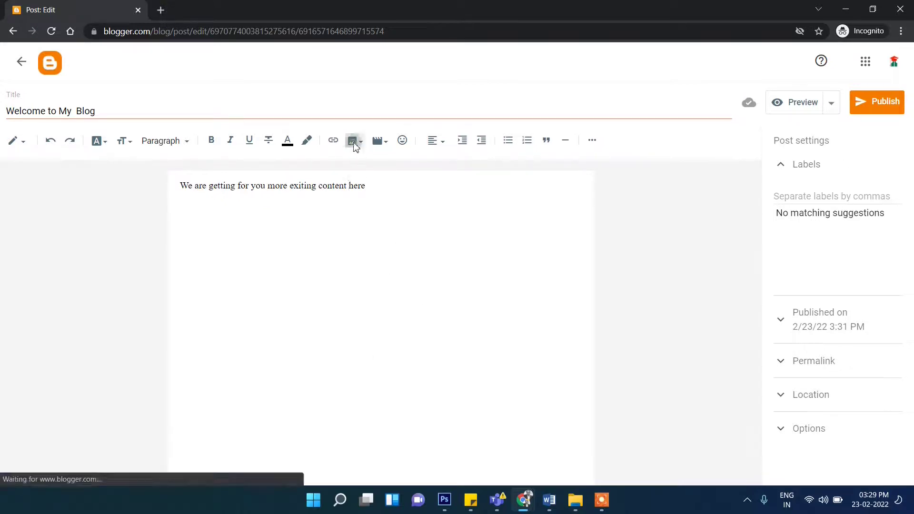
Upload mysql logo.png from the computer as an image in the post.
{"action": "left_click", "coordinate": [354, 141]}
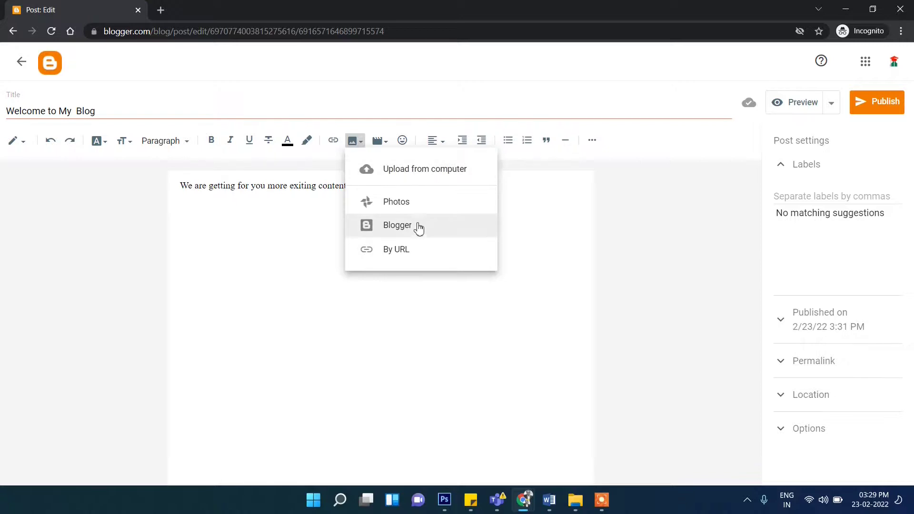
{"action": "left_click", "coordinate": [410, 173]}
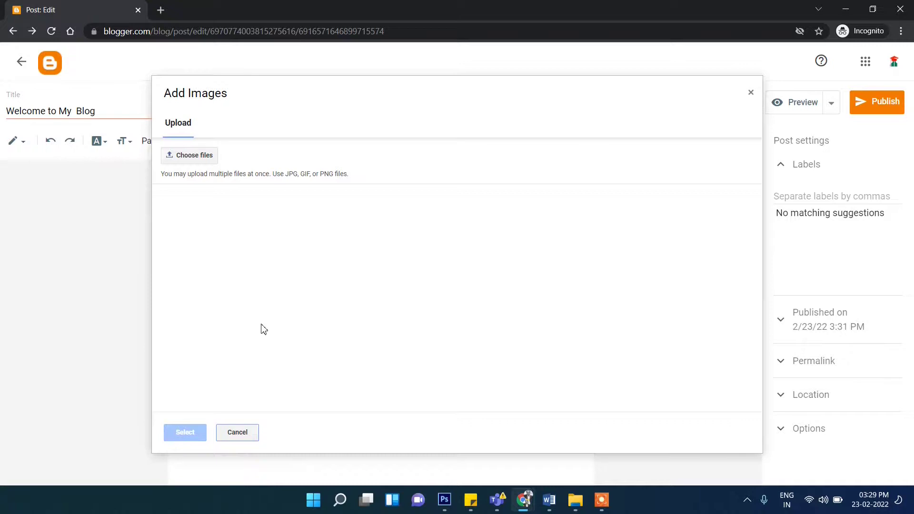
{"action": "left_click", "coordinate": [197, 162]}
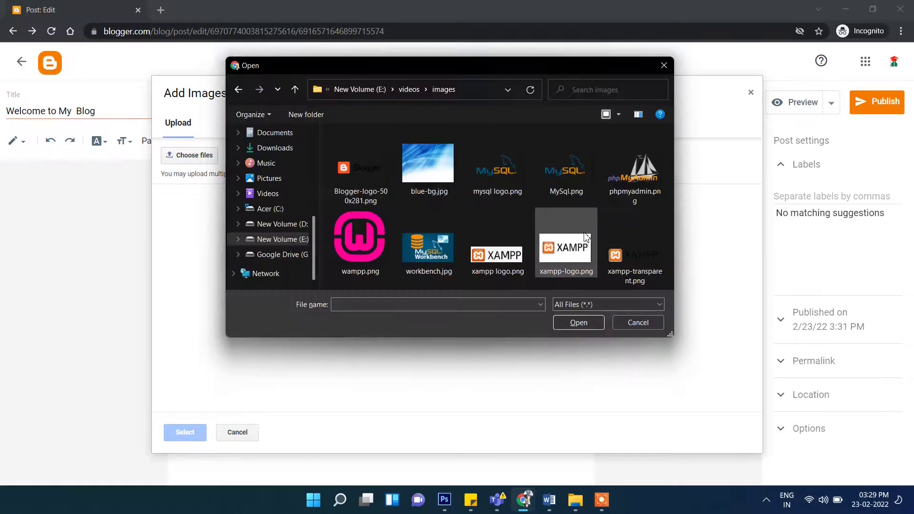
{"action": "left_click", "coordinate": [506, 186]}
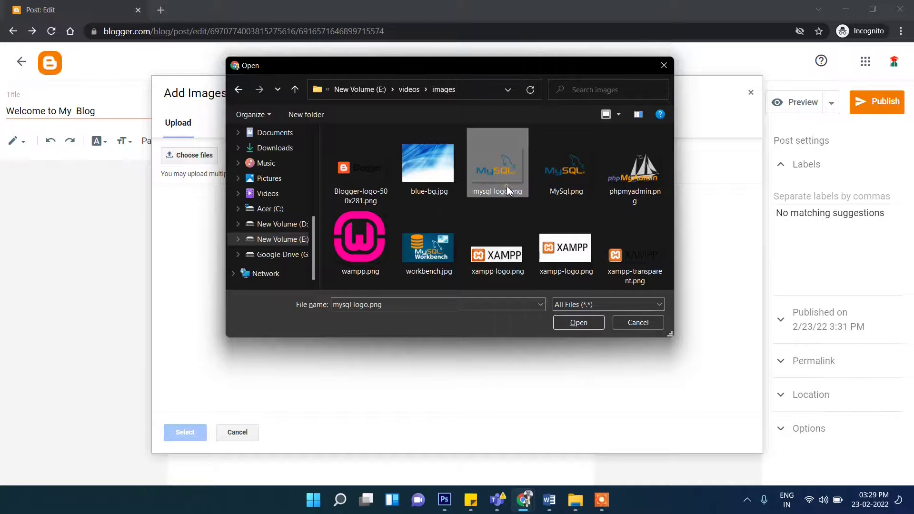
{"action": "left_click", "coordinate": [579, 323]}
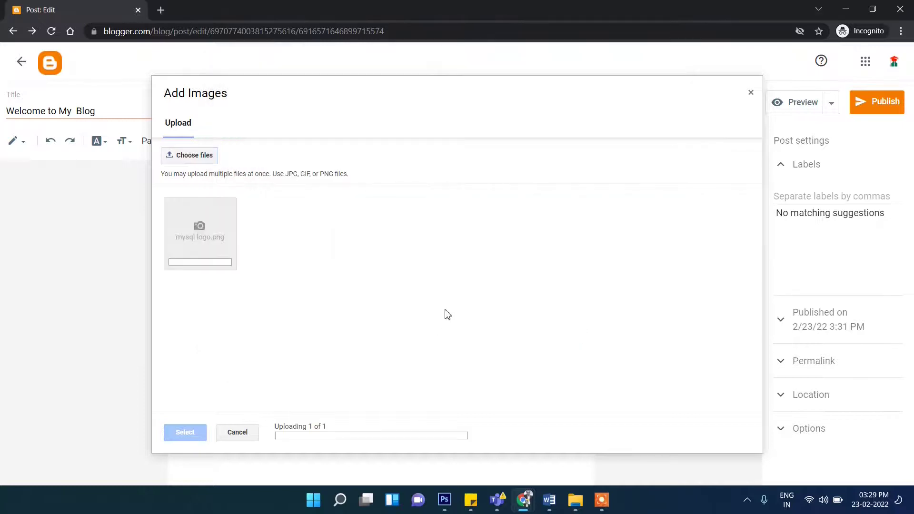
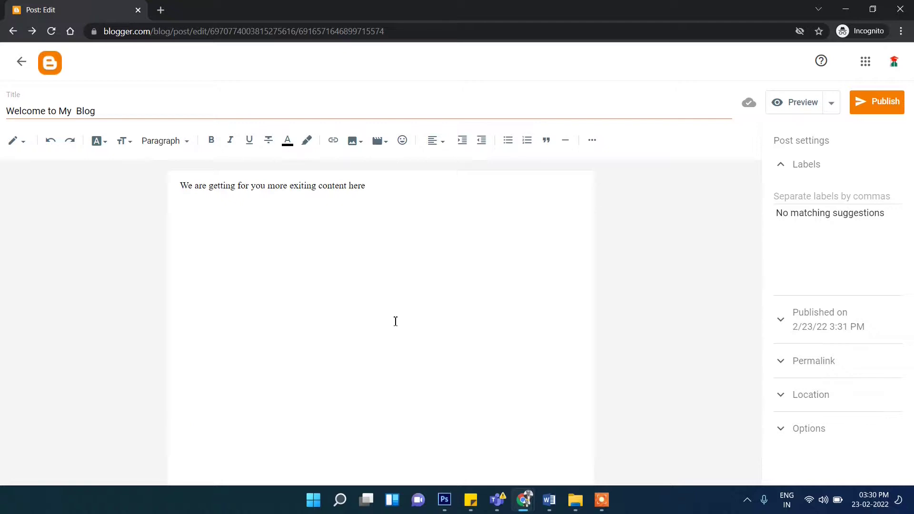
Paste the MySQL logo into the post and drag its corners to enlarge it.
{"action": "key", "text": "ctrl+v"}
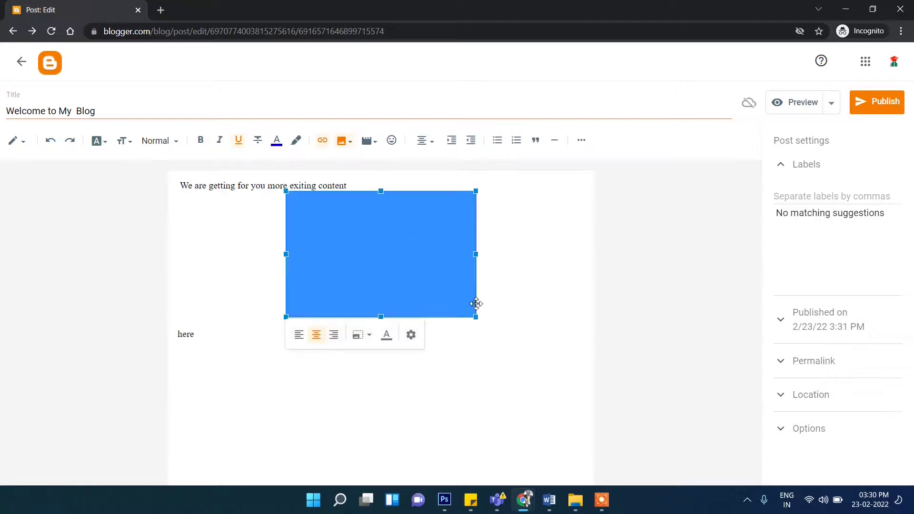
{"action": "left_click", "coordinate": [520, 291]}
{"action": "left_click", "coordinate": [400, 275]}
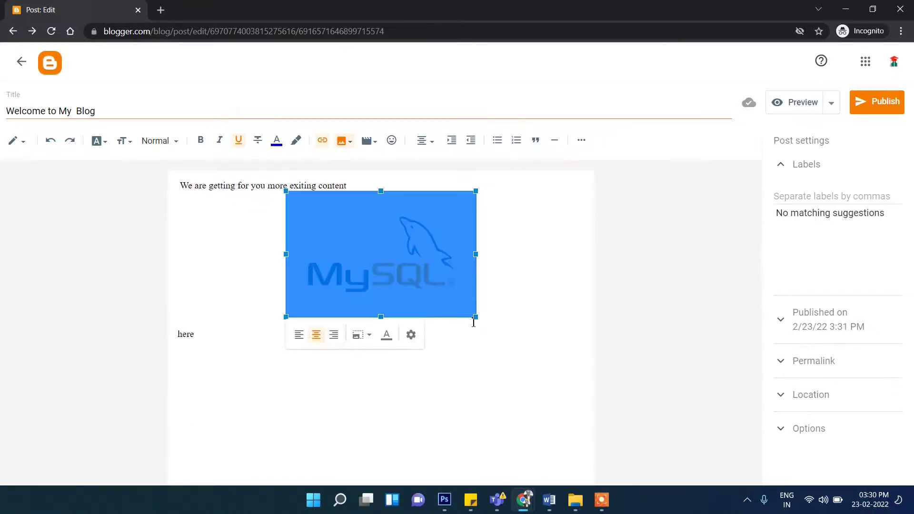
{"action": "left_click_drag", "start_coordinate": [475, 317], "coordinate": [522, 379]}
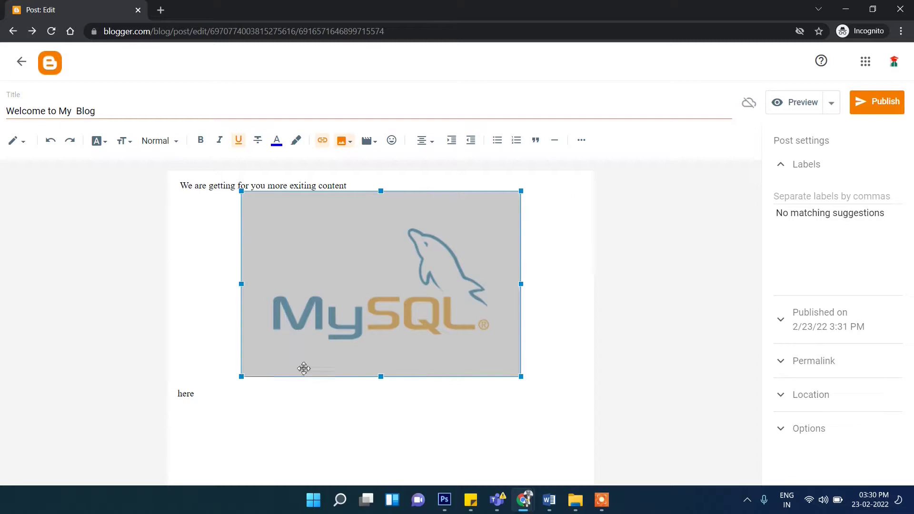
{"action": "left_click_drag", "start_coordinate": [242, 376], "coordinate": [207, 404]}
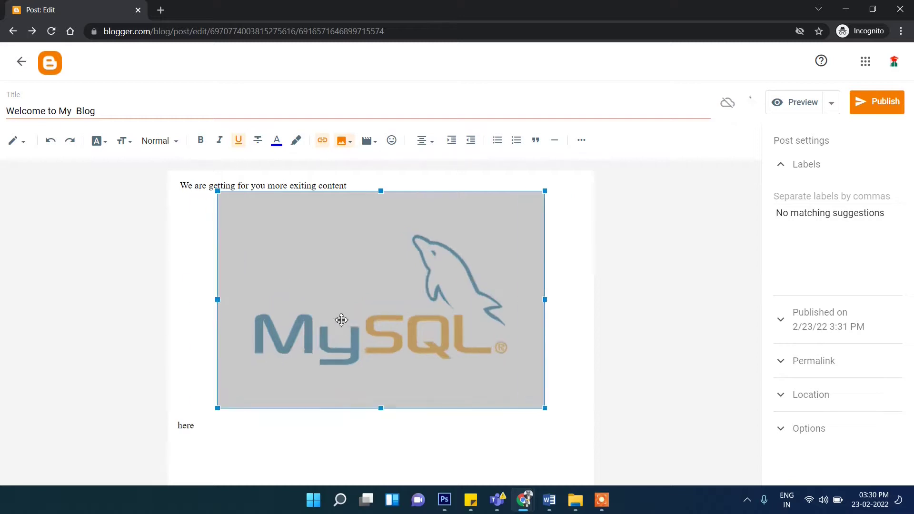
Float the MySQL image left so the word 'here' wraps beside it.
{"action": "left_click", "coordinate": [315, 307]}
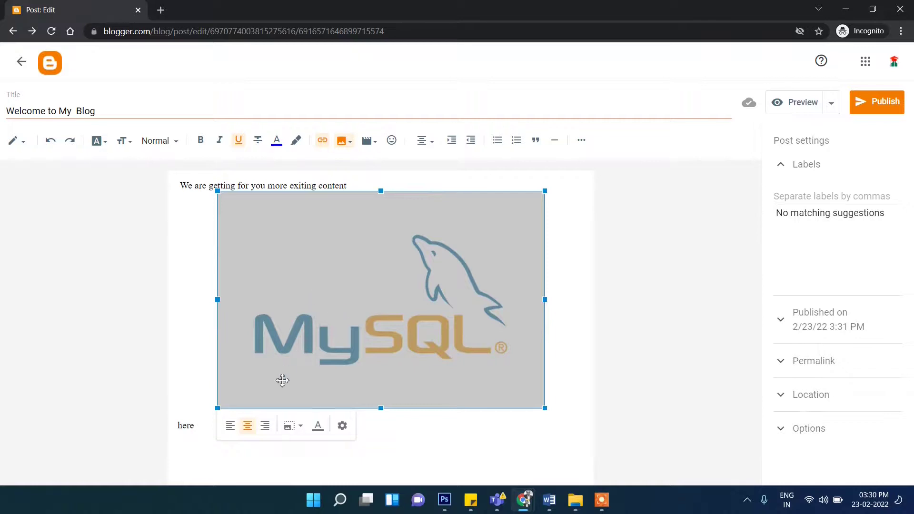
{"action": "left_click", "coordinate": [232, 429]}
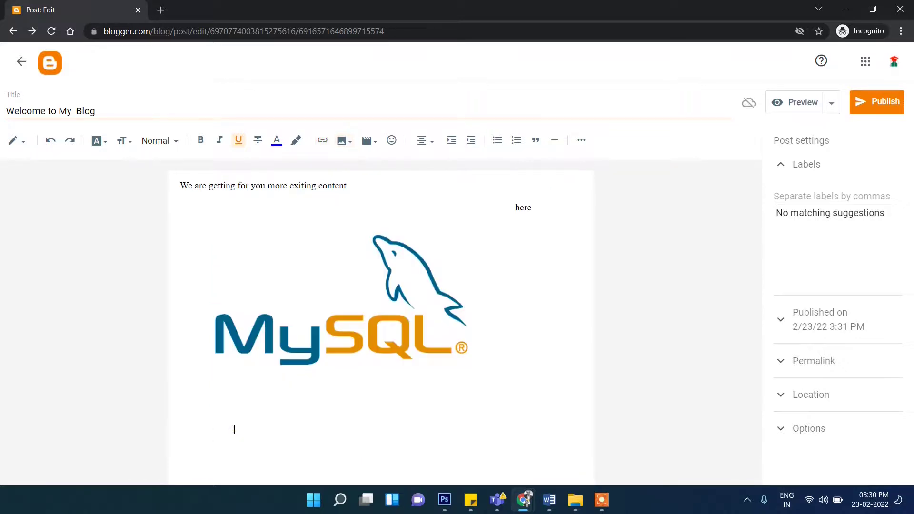
{"action": "left_click", "coordinate": [503, 303]}
{"action": "left_click", "coordinate": [526, 301]}
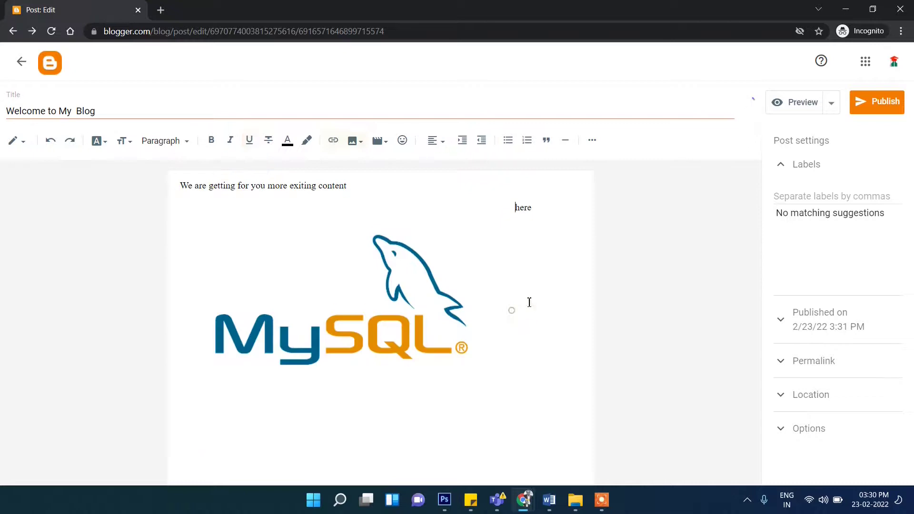
{"action": "left_click", "coordinate": [355, 326]}
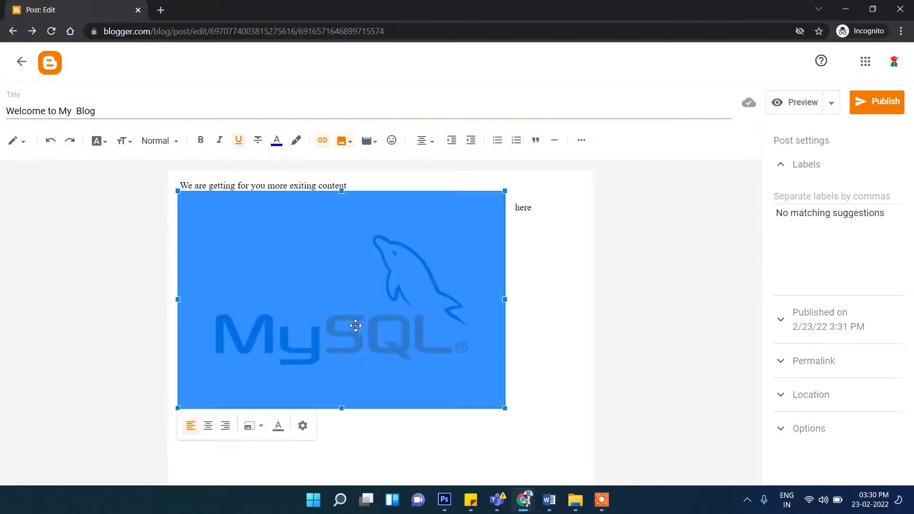
Set the MySQL image size to Extra large.
{"action": "left_click", "coordinate": [256, 427]}
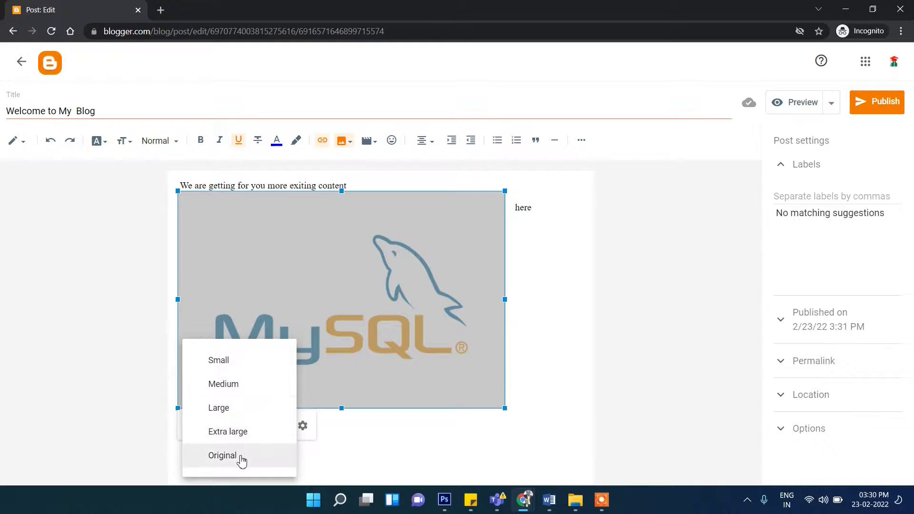
{"action": "left_click", "coordinate": [238, 431]}
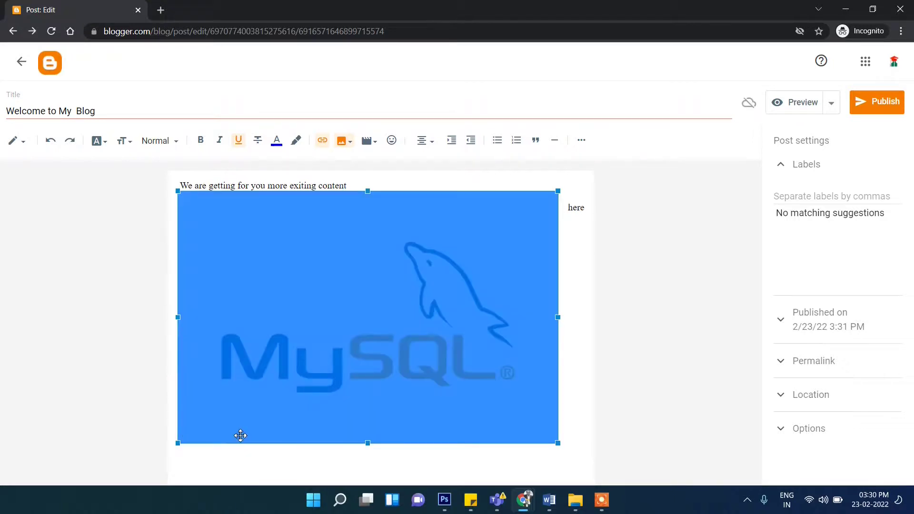
{"action": "left_click", "coordinate": [417, 361]}
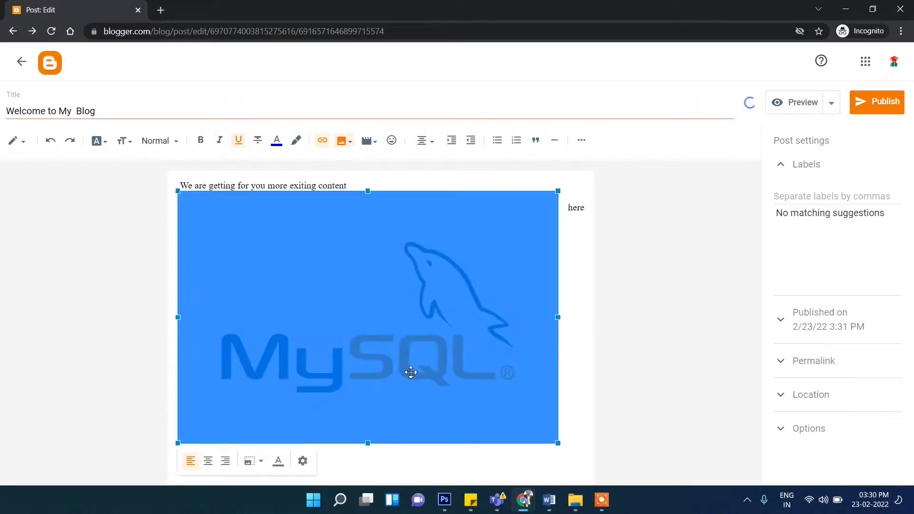
{"action": "left_click", "coordinate": [568, 328]}
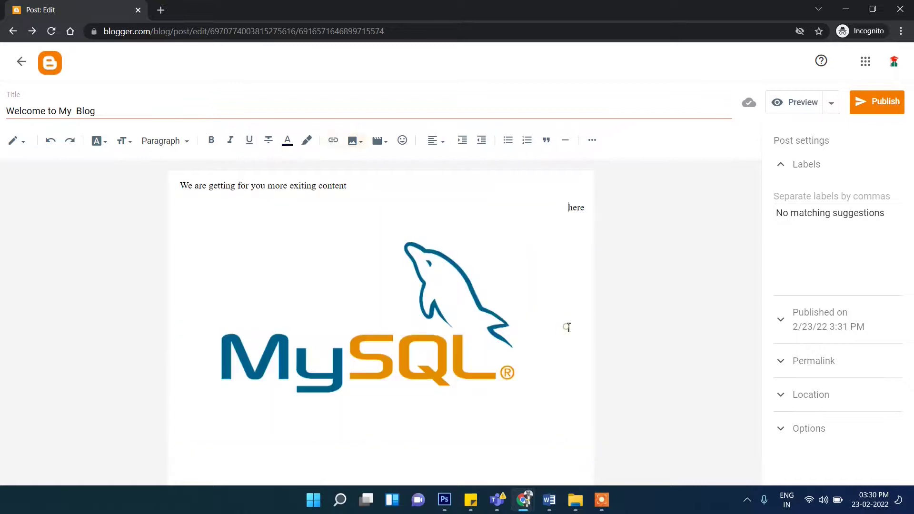
{"action": "left_click", "coordinate": [437, 299]}
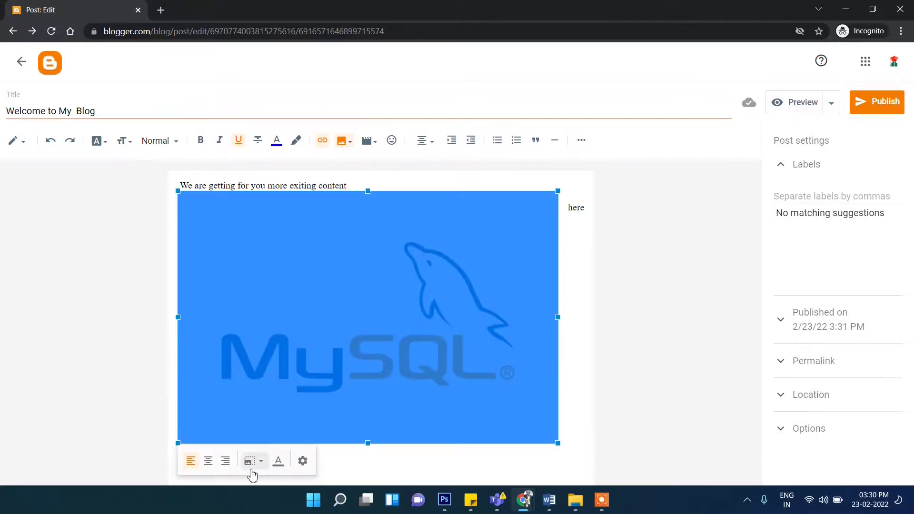
{"action": "left_click", "coordinate": [574, 324]}
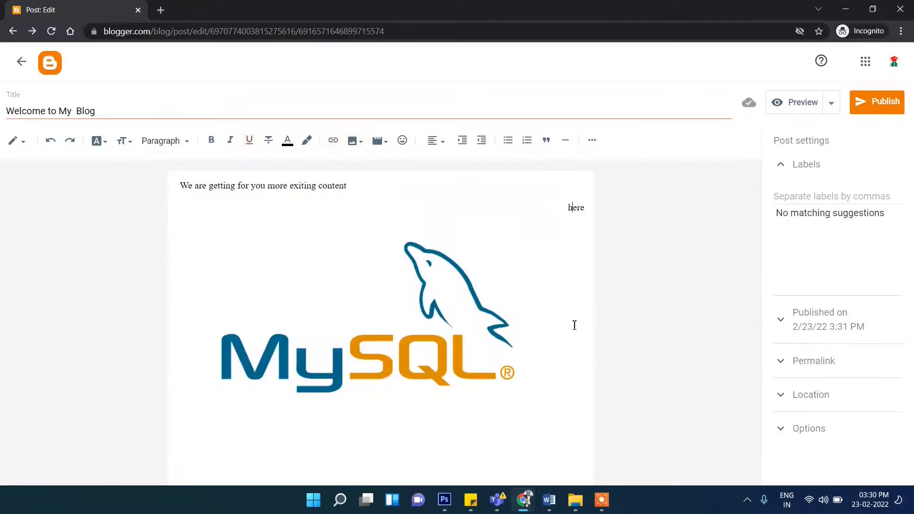
{"action": "left_click_drag", "start_coordinate": [366, 185], "coordinate": [159, 187]}
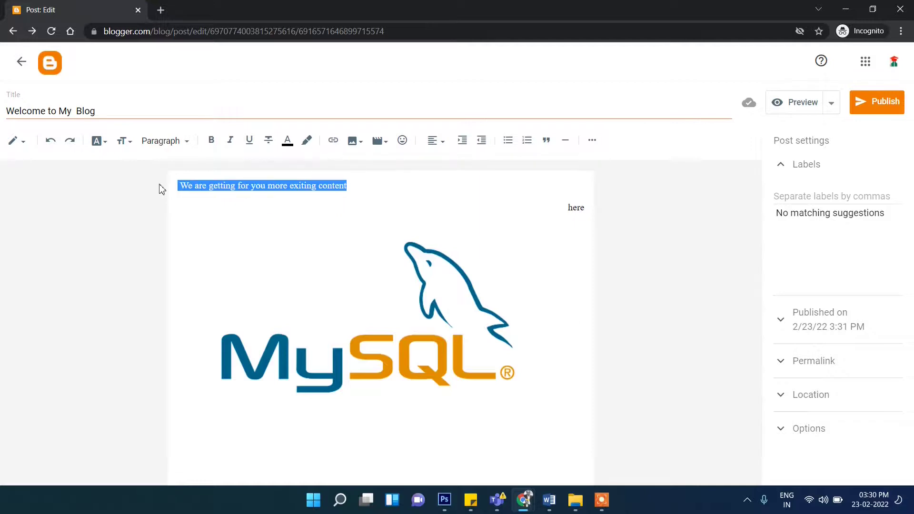
Add an empty caption field beneath the MySQL image.
{"action": "left_click", "coordinate": [314, 281]}
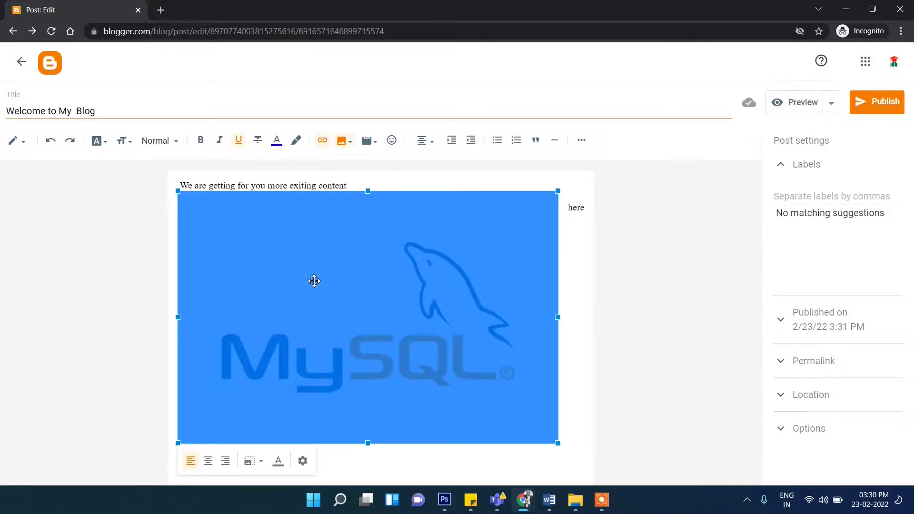
{"action": "left_click", "coordinate": [278, 461]}
{"action": "left_click", "coordinate": [344, 375]}
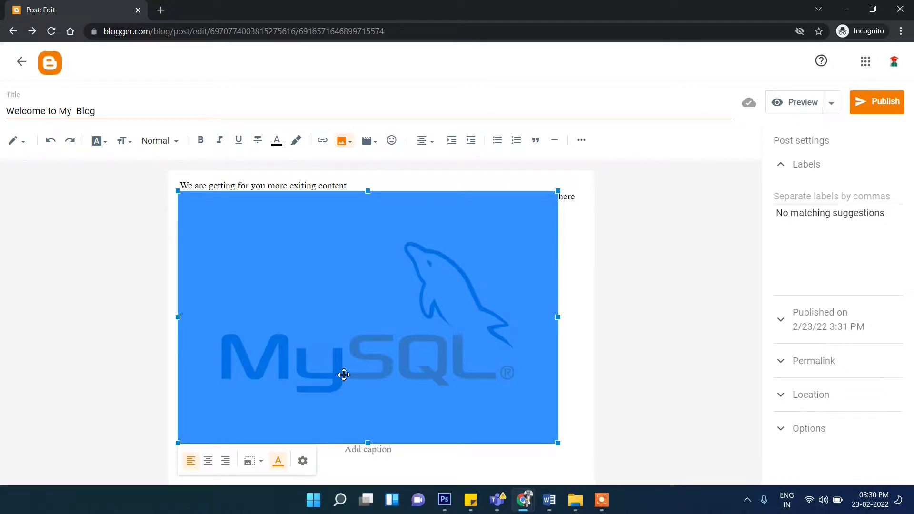
{"action": "left_click", "coordinate": [577, 286]}
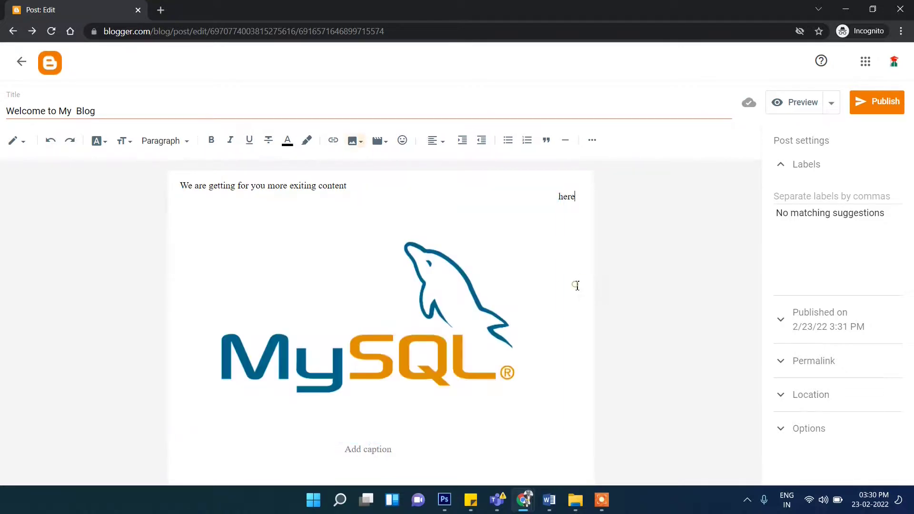
{"action": "left_click", "coordinate": [478, 284]}
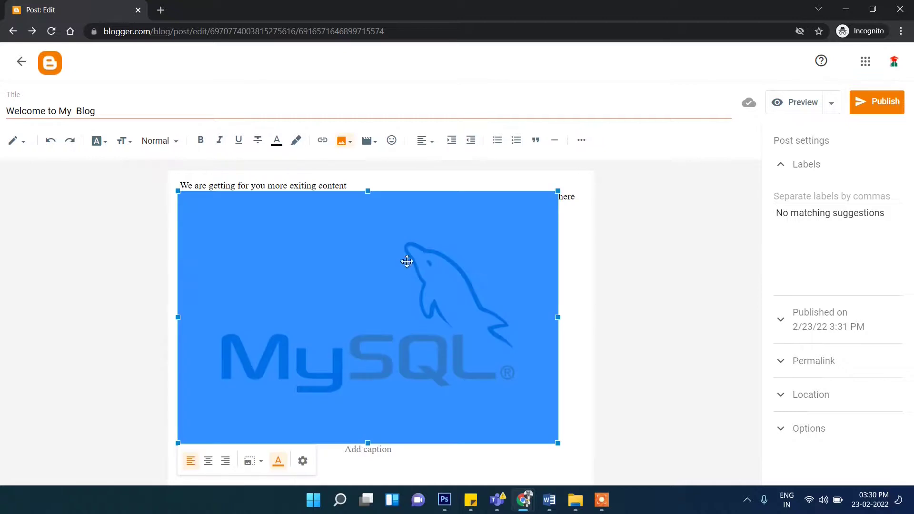
{"action": "left_click", "coordinate": [322, 140]}
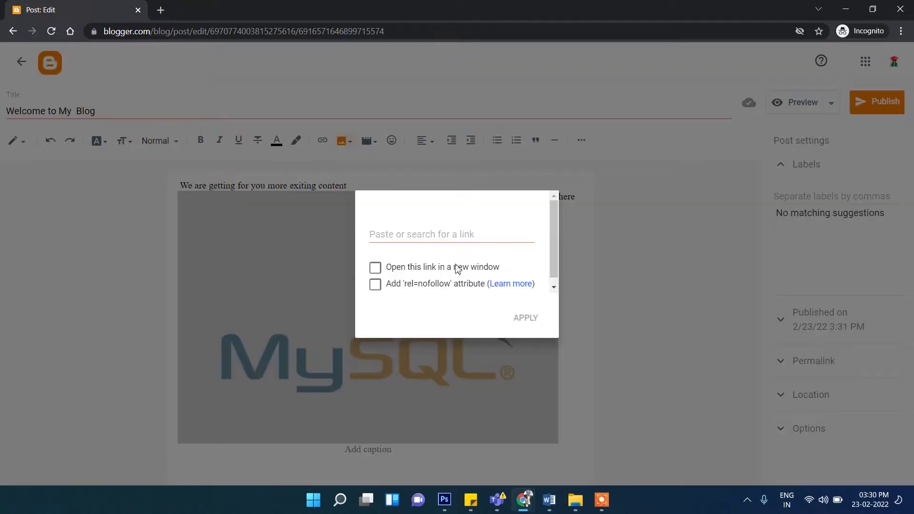
{"action": "left_click", "coordinate": [410, 233]}
{"action": "type", "text": "https://www.acesoftech.com"}
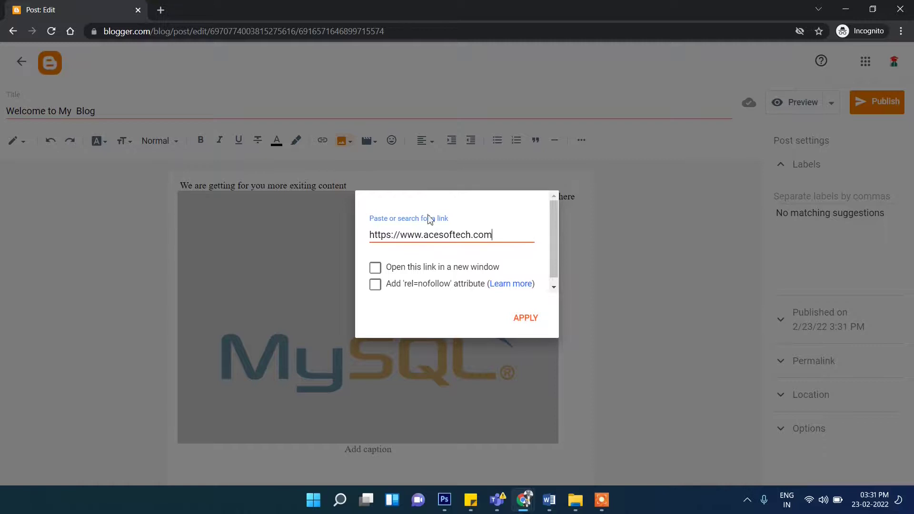
{"action": "left_click", "coordinate": [536, 319]}
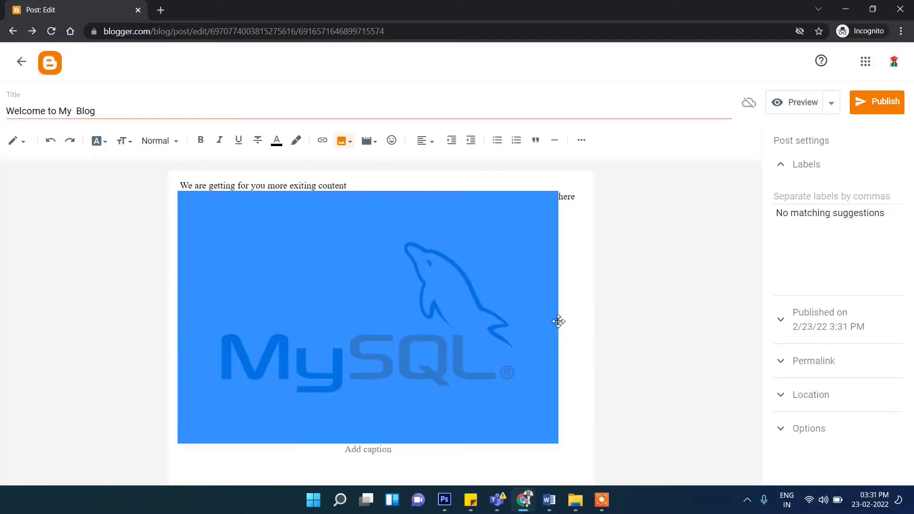
{"action": "left_click", "coordinate": [576, 311]}
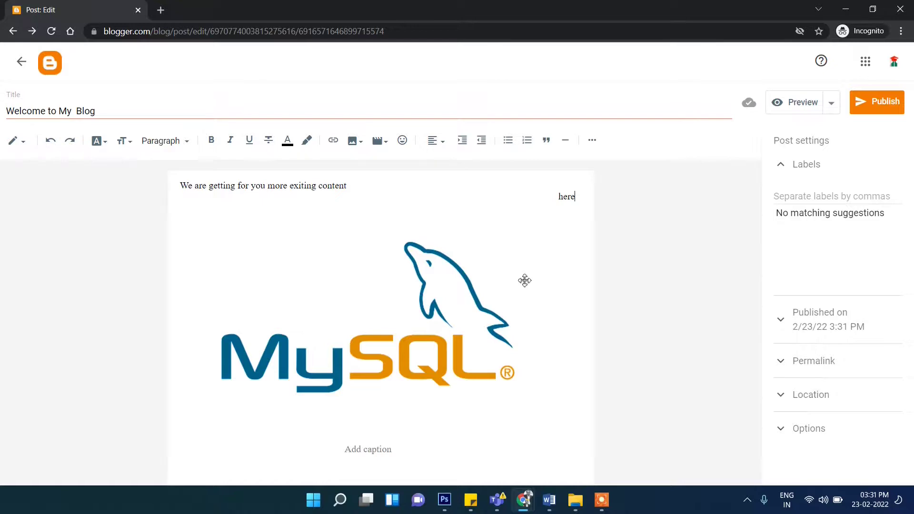
Publish 'Welcome to My Blog' and view the published post in a new tab.
{"action": "left_click", "coordinate": [875, 102]}
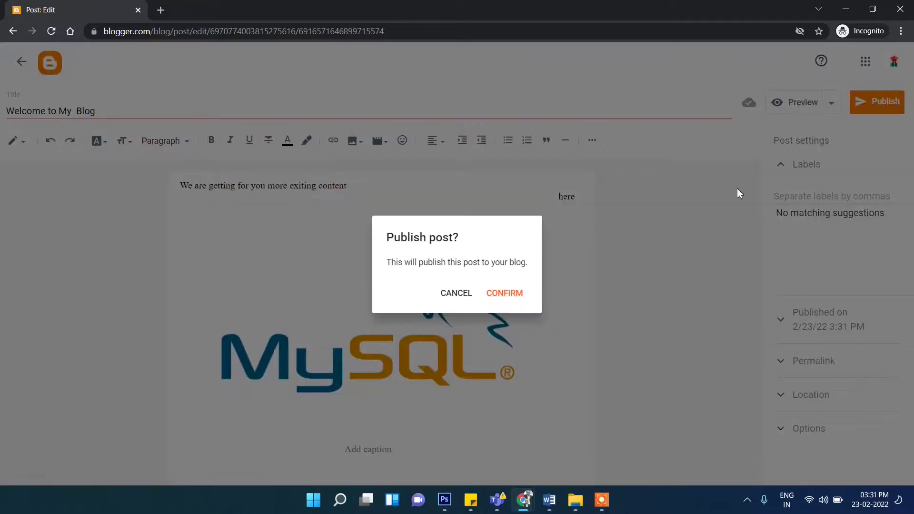
{"action": "left_click", "coordinate": [506, 293]}
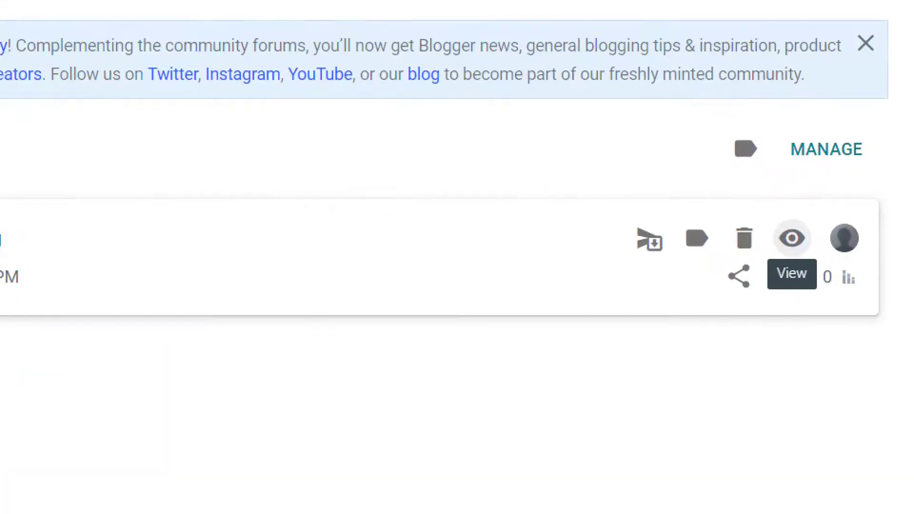
{"action": "left_click_drag", "start_coordinate": [786, 227], "coordinate": [805, 237]}
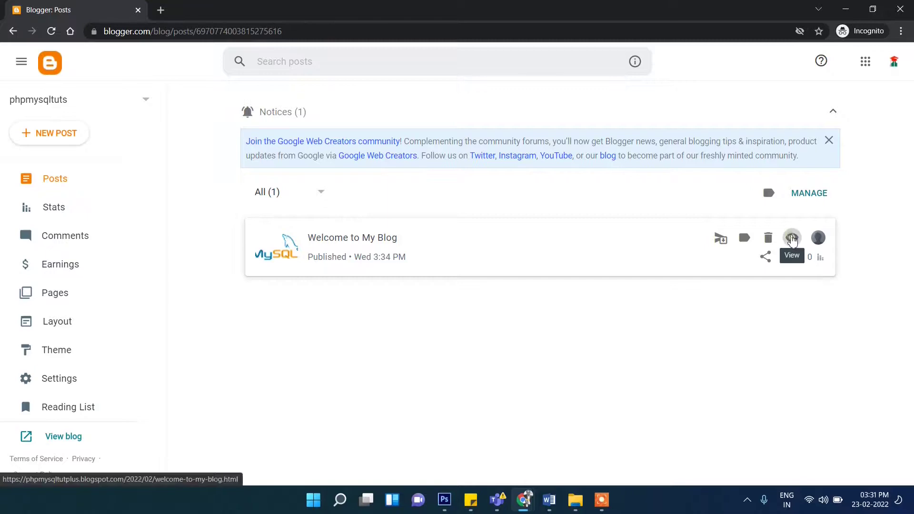
{"action": "left_click", "coordinate": [791, 237]}
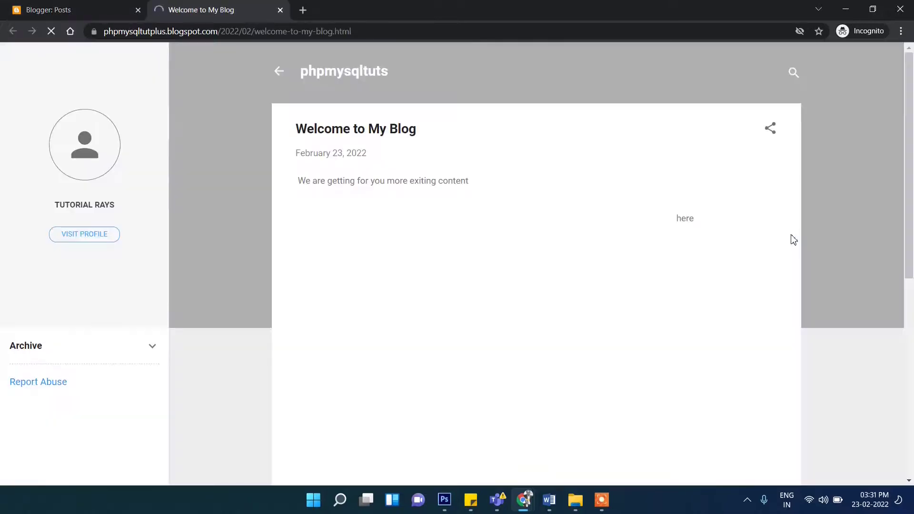
{"action": "scroll", "coordinate": [461, 196], "scroll_direction": "down", "scroll_amount": 5}
{"action": "scroll", "coordinate": [457, 213], "scroll_direction": "up", "scroll_amount": 5}
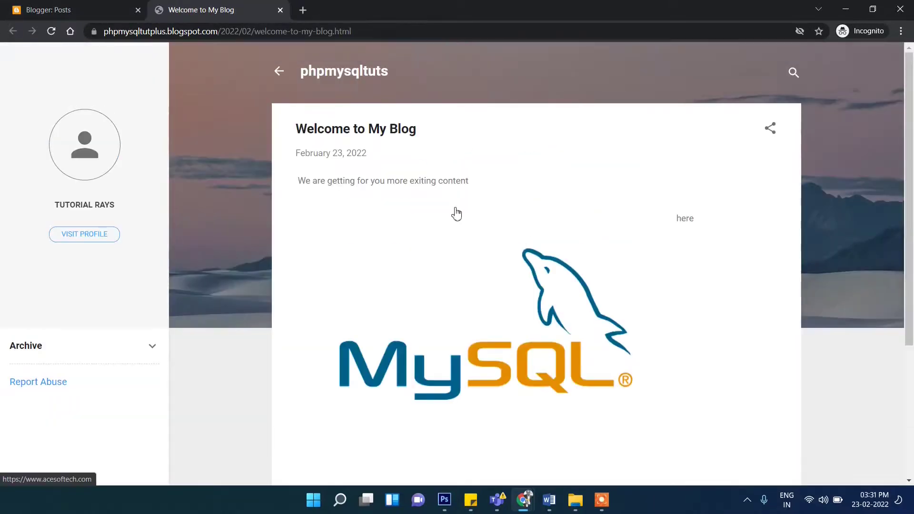
Check the blog title, post title and date on the home page, then return to Posts.
{"action": "left_click", "coordinate": [279, 74]}
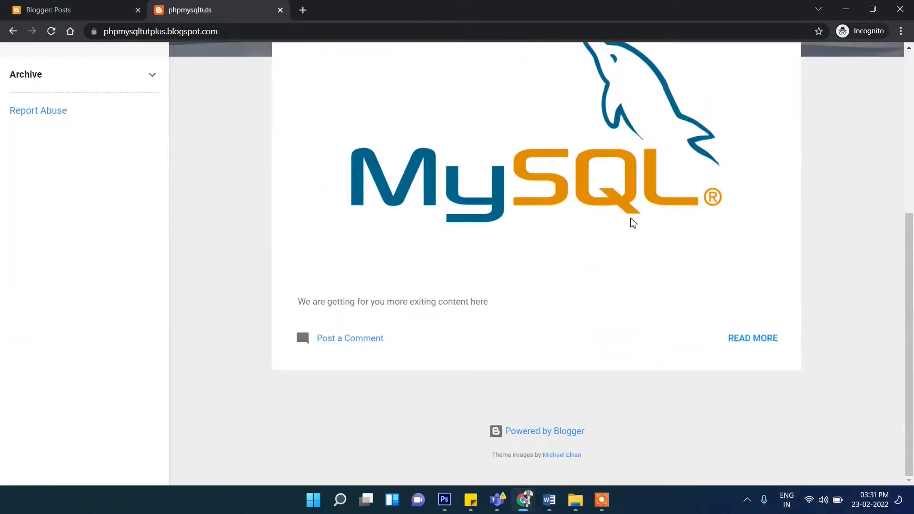
{"action": "scroll", "coordinate": [630, 221], "scroll_direction": "up", "scroll_amount": 5}
{"action": "left_click_drag", "start_coordinate": [366, 113], "coordinate": [598, 252]}
{"action": "left_click", "coordinate": [354, 110]}
{"action": "scroll", "coordinate": [343, 138], "scroll_direction": "down", "scroll_amount": 5}
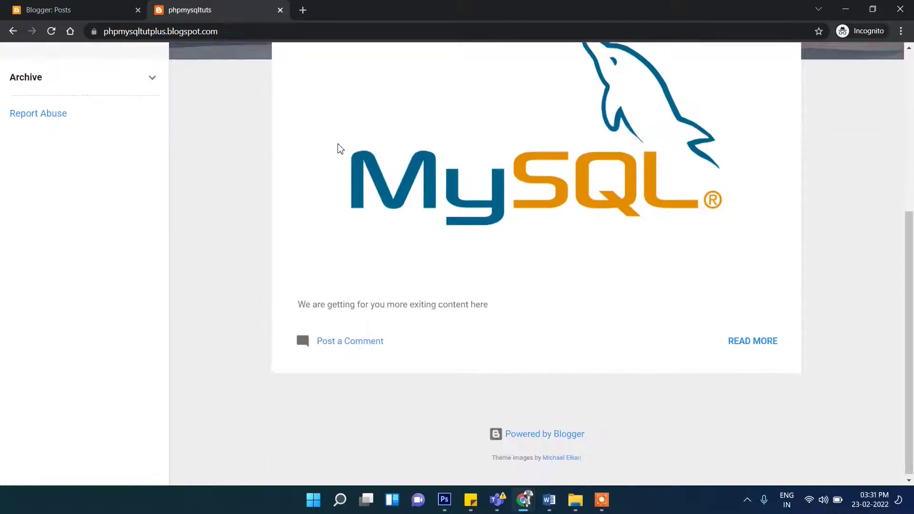
{"action": "scroll", "coordinate": [339, 145], "scroll_direction": "up", "scroll_amount": 5}
{"action": "scroll", "coordinate": [336, 138], "scroll_direction": "down", "scroll_amount": 5}
{"action": "scroll", "coordinate": [381, 124], "scroll_direction": "up", "scroll_amount": 5}
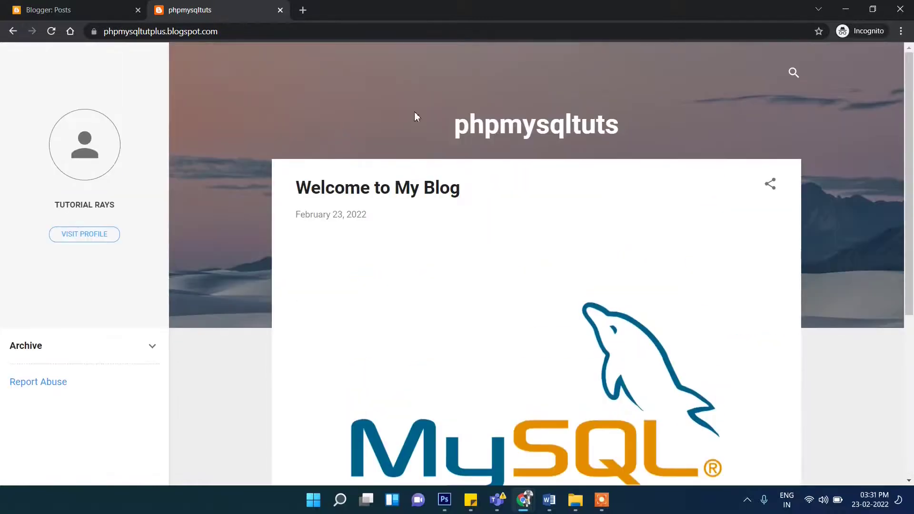
{"action": "left_click", "coordinate": [83, 9]}
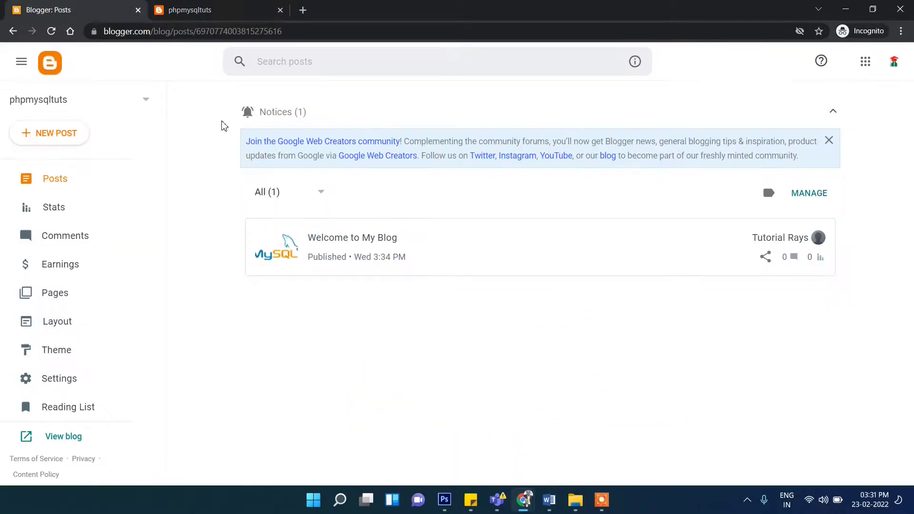
Change the blog title from phpmysqltuts to 'PHP MySql Tutorial' and save it.
{"action": "scroll", "coordinate": [54, 406], "scroll_direction": "down", "scroll_amount": 1}
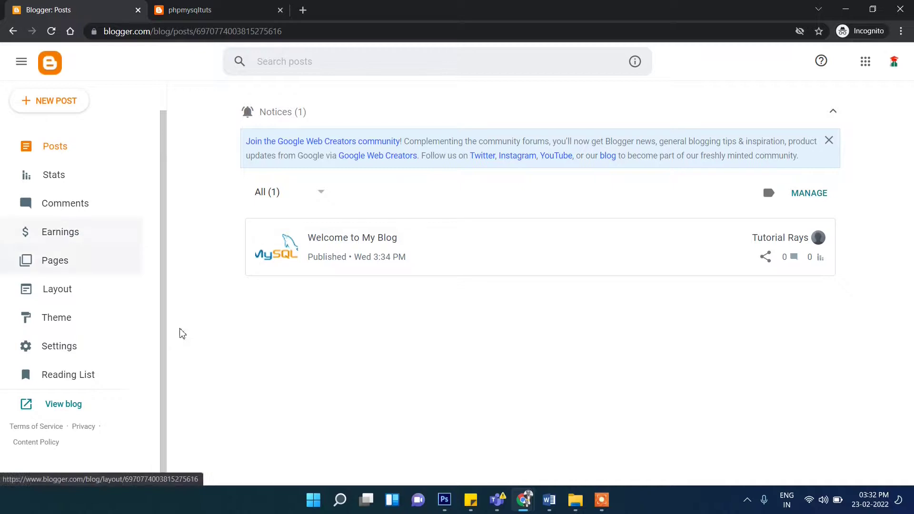
{"action": "left_click", "coordinate": [62, 346]}
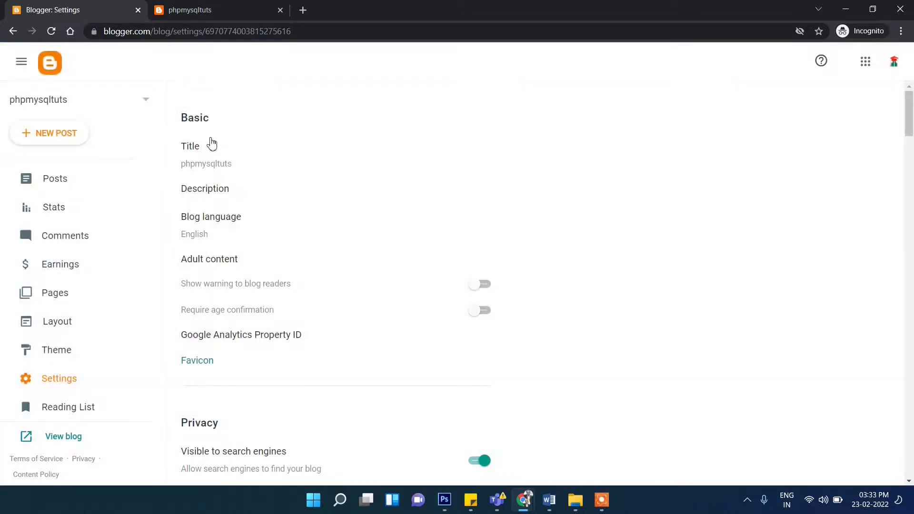
{"action": "scroll", "coordinate": [289, 212], "scroll_direction": "down", "scroll_amount": 3}
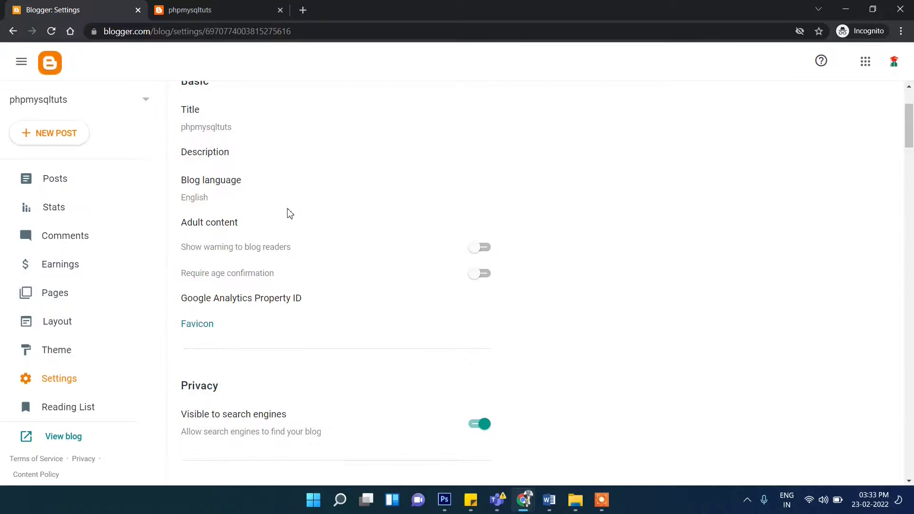
{"action": "scroll", "coordinate": [286, 211], "scroll_direction": "up", "scroll_amount": 1}
{"action": "left_click", "coordinate": [198, 177]}
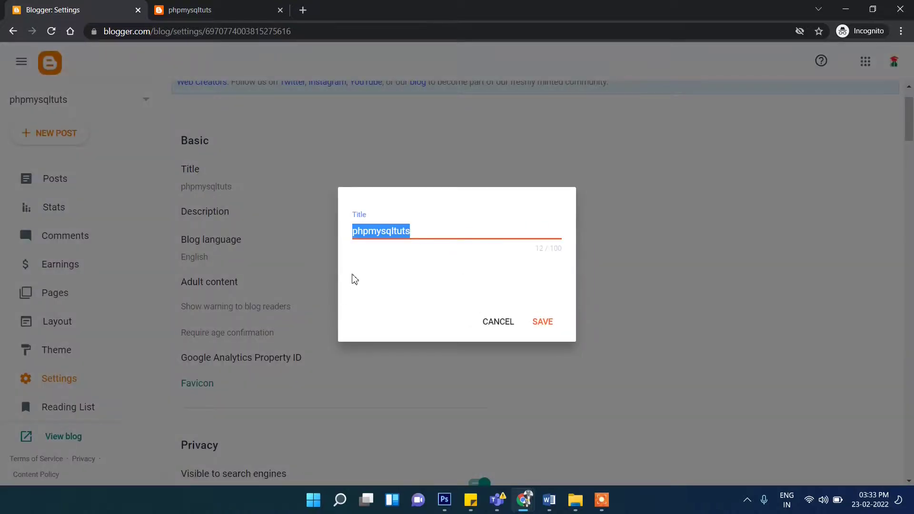
{"action": "type", "text": "PHP MySql Tutorial"}
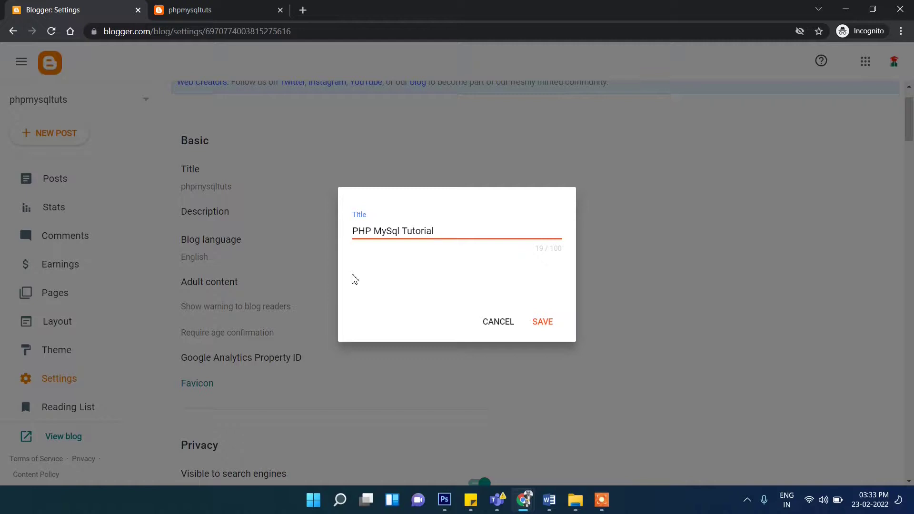
{"action": "left_click", "coordinate": [545, 324]}
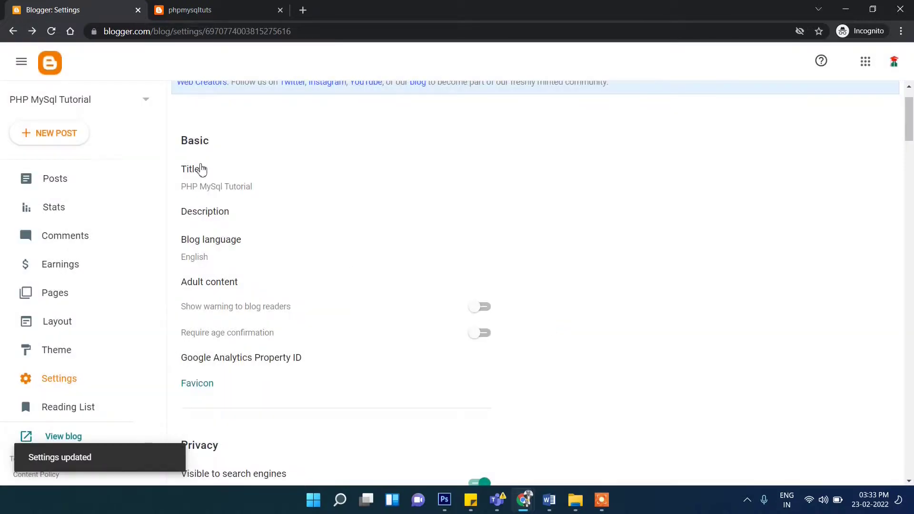
{"action": "left_click", "coordinate": [208, 7]}
Reload the live blog to confirm the 'PHP MySql Tutorial' header and tab title.
{"action": "left_click", "coordinate": [50, 32]}
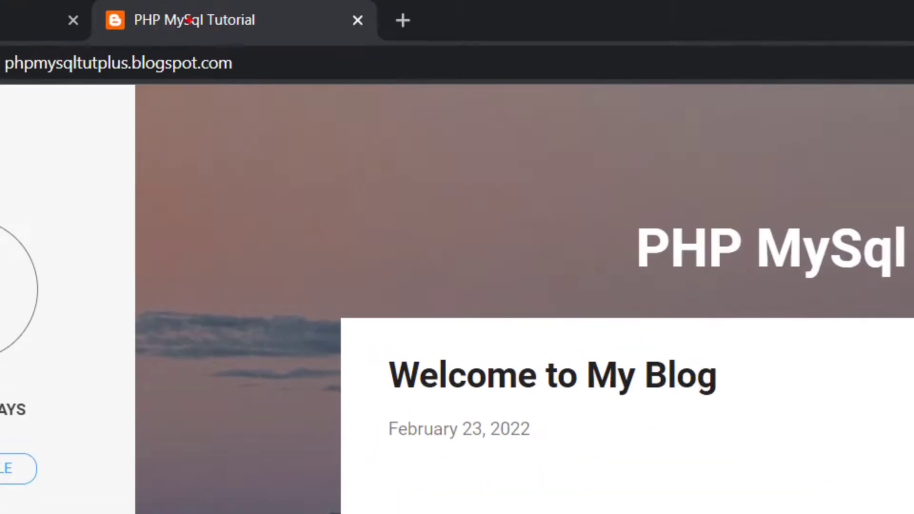
{"action": "left_click_drag", "start_coordinate": [169, 8], "coordinate": [234, 14]}
{"action": "key", "text": "Escape"}
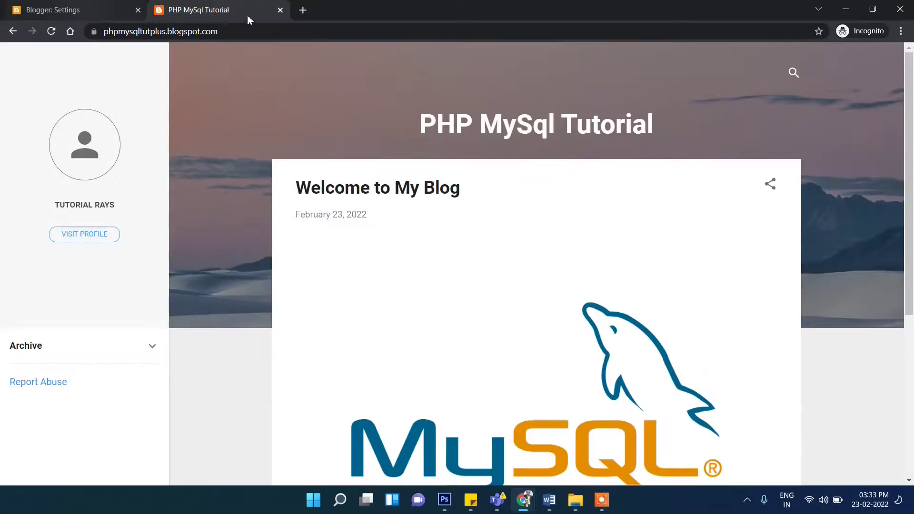
{"action": "left_click", "coordinate": [101, 6]}
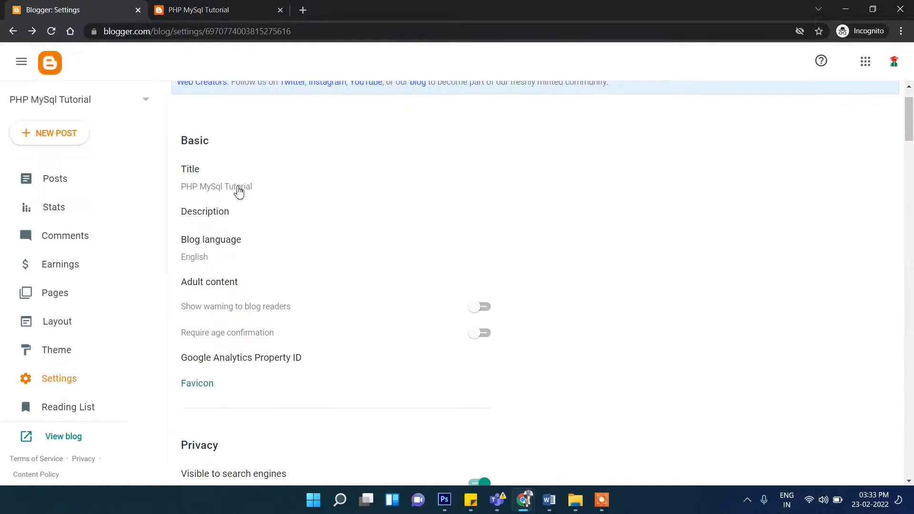
Save the description 'If you want to learn PHP MySql this will be your best place to learn'.
{"action": "left_click", "coordinate": [208, 214]}
{"action": "left_click", "coordinate": [372, 259]}
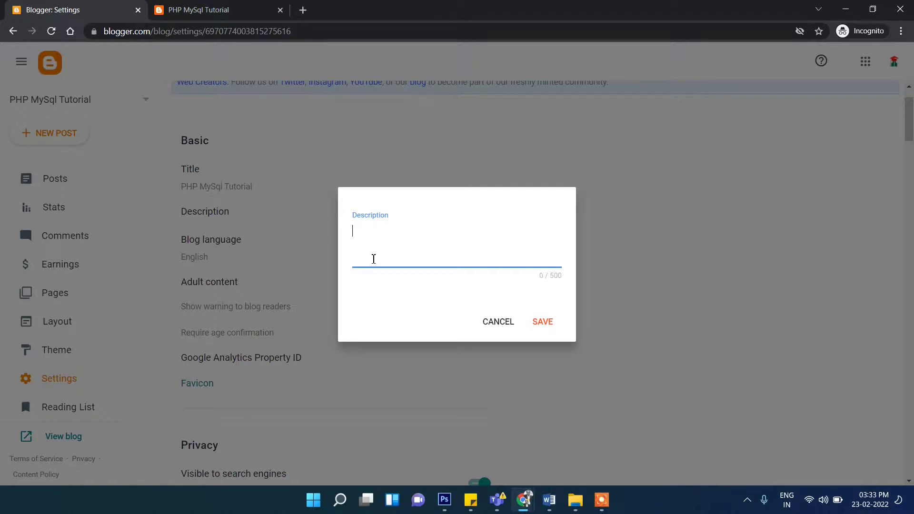
{"action": "type", "text": "If you want to learn PHP MySql  this"}
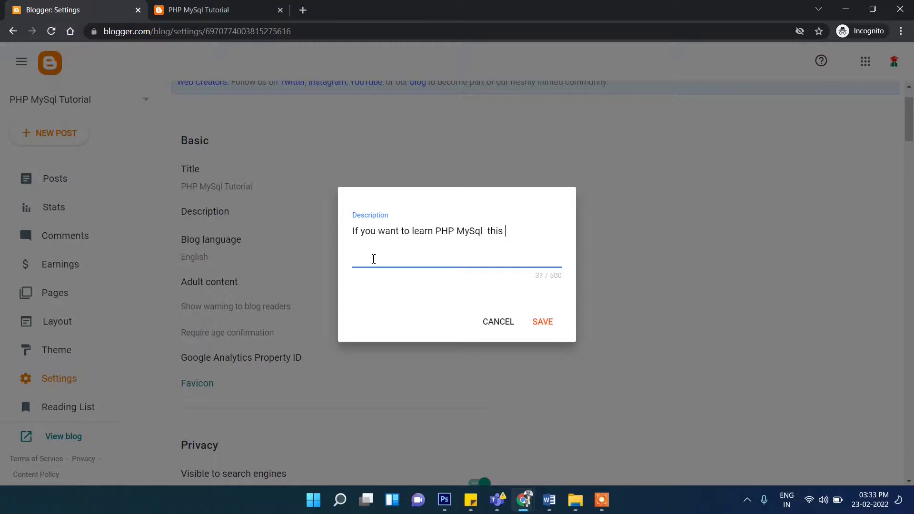
{"action": "type", "text": "will be your best plac"}
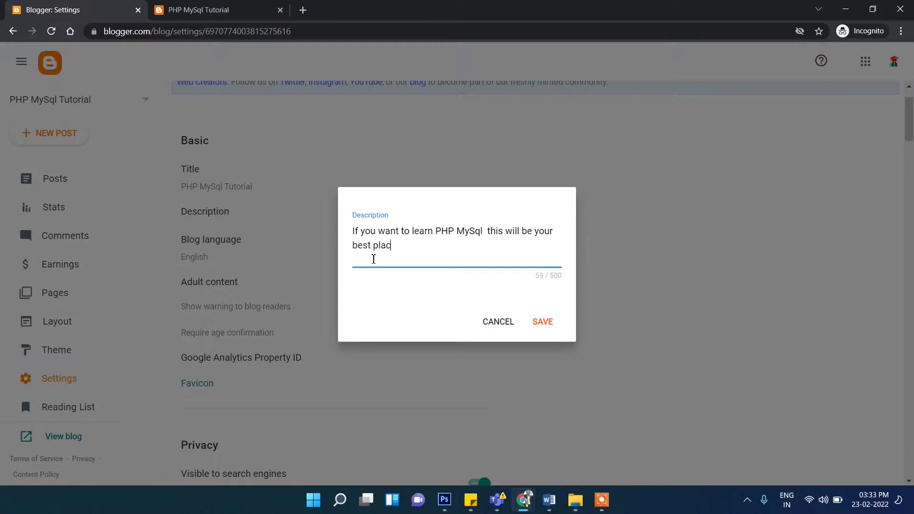
{"action": "type", "text": "e to learn"}
{"action": "left_click", "coordinate": [529, 321]}
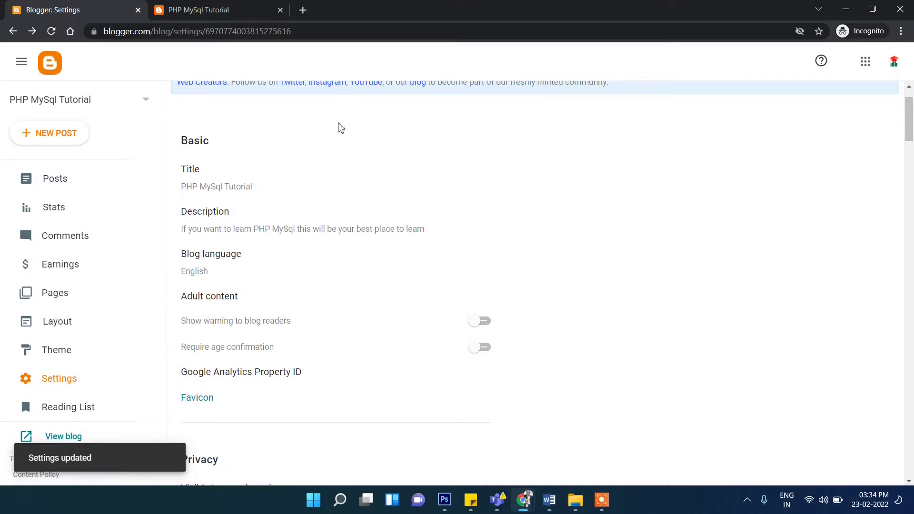
Reload the live blog to show the new description under the PHP MySql Tutorial title.
{"action": "left_click", "coordinate": [195, 7]}
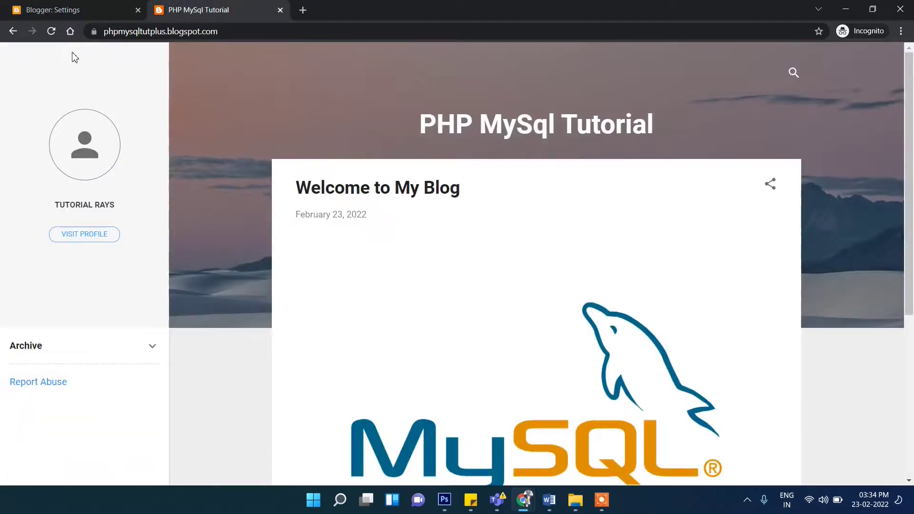
{"action": "left_click", "coordinate": [49, 33]}
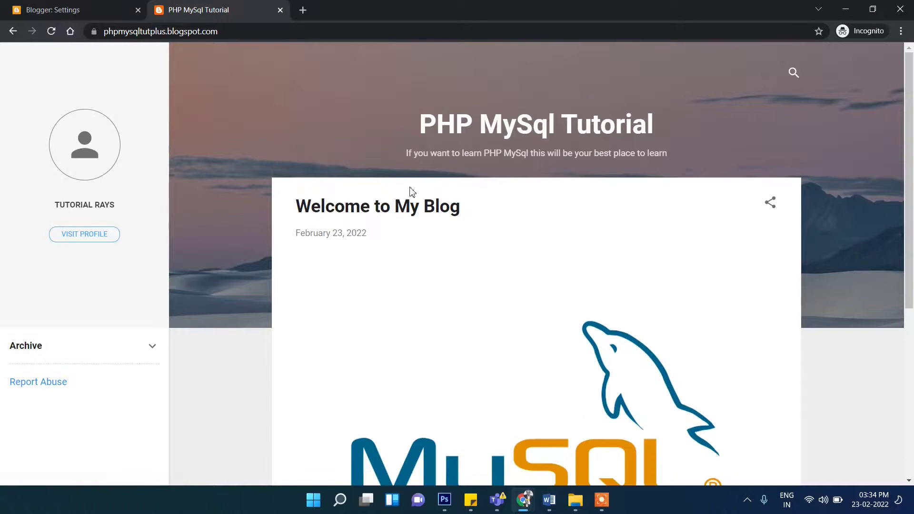
{"action": "left_click", "coordinate": [700, 145]}
{"action": "left_click_drag", "start_coordinate": [417, 125], "coordinate": [673, 127]}
{"action": "left_click", "coordinate": [672, 128]}
Scroll through the blog settings past the Adult content setting.
{"action": "left_click", "coordinate": [75, 5]}
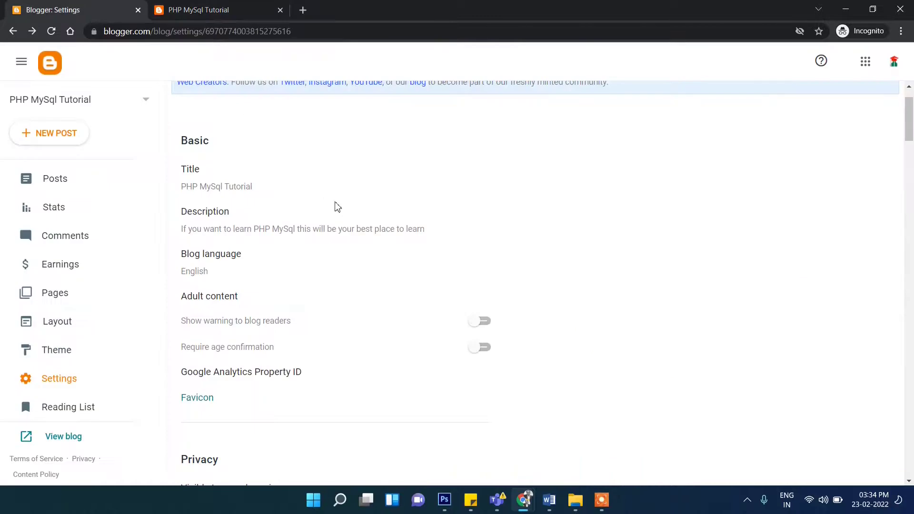
{"action": "scroll", "coordinate": [345, 214], "scroll_direction": "down", "scroll_amount": 1}
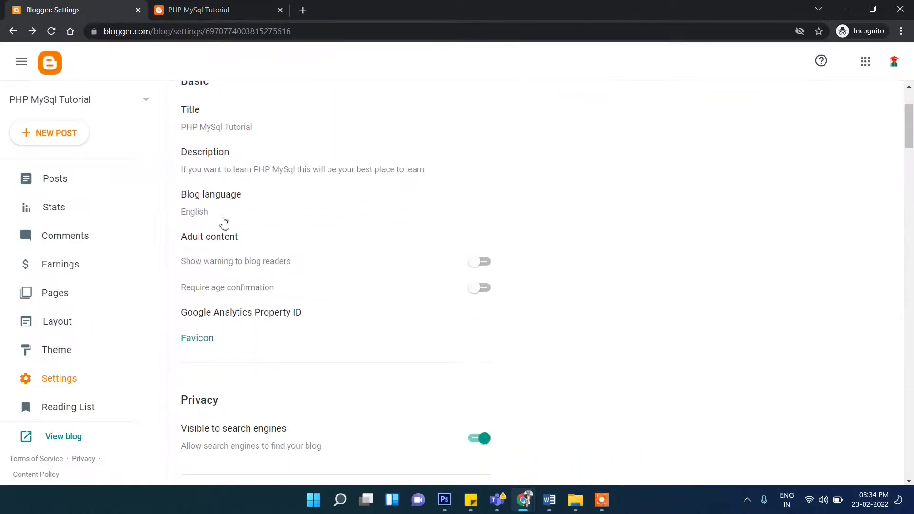
{"action": "scroll", "coordinate": [220, 204], "scroll_direction": "down", "scroll_amount": 1}
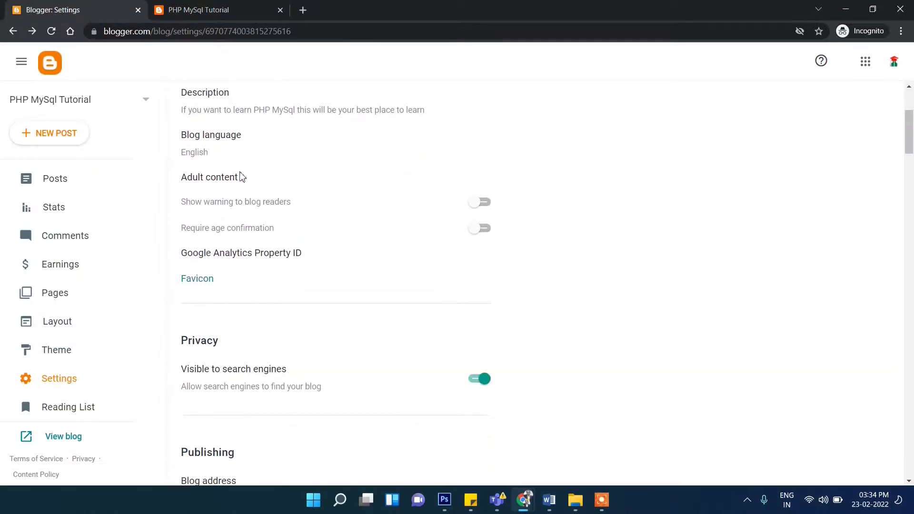
{"action": "triple_click", "coordinate": [188, 178]}
{"action": "left_click", "coordinate": [264, 180]}
{"action": "scroll", "coordinate": [509, 230], "scroll_direction": "down", "scroll_amount": 1}
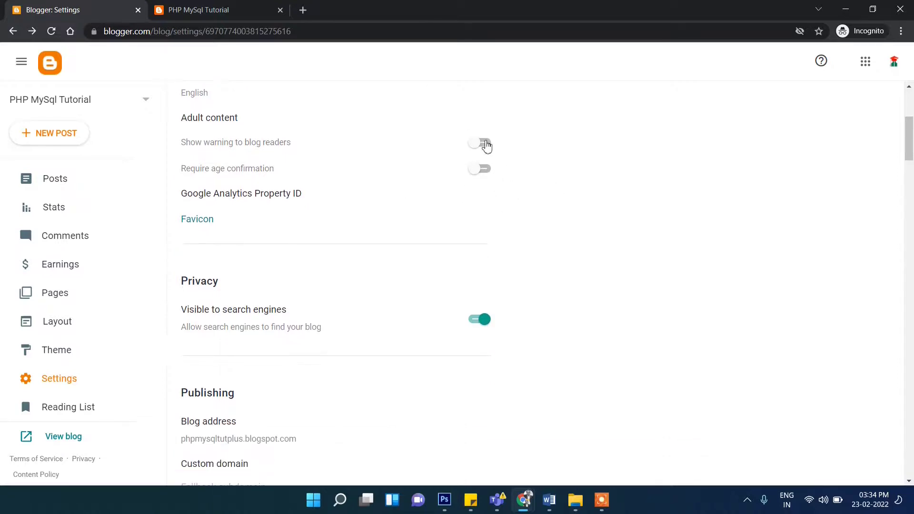
{"action": "scroll", "coordinate": [481, 205], "scroll_direction": "down", "scroll_amount": 1}
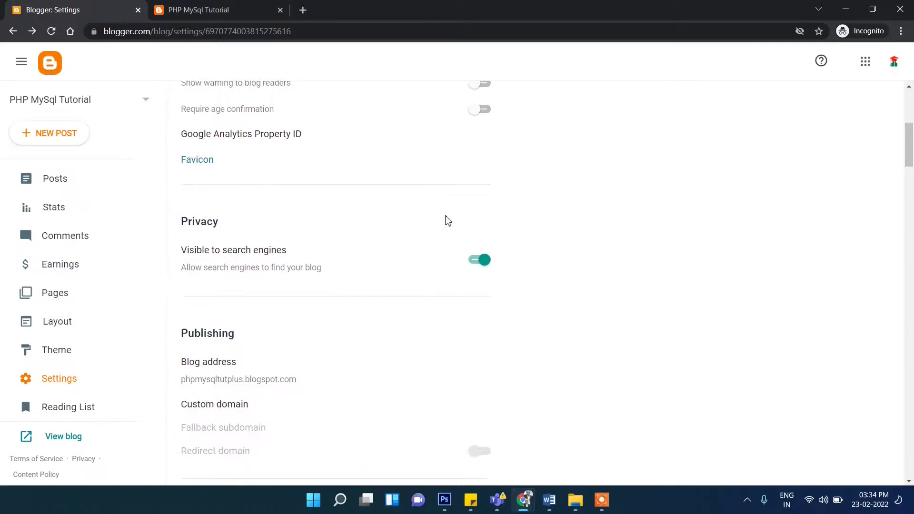
{"action": "left_click", "coordinate": [176, 11]}
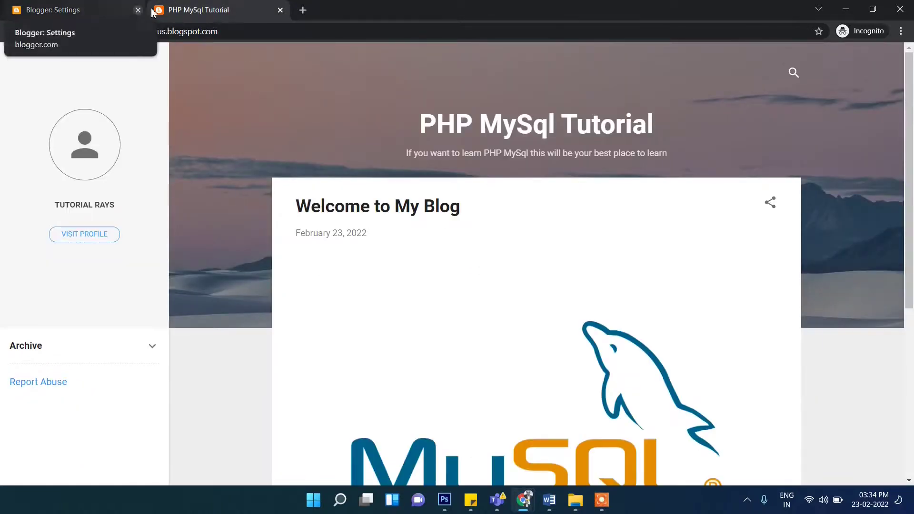
{"action": "left_click", "coordinate": [71, 9]}
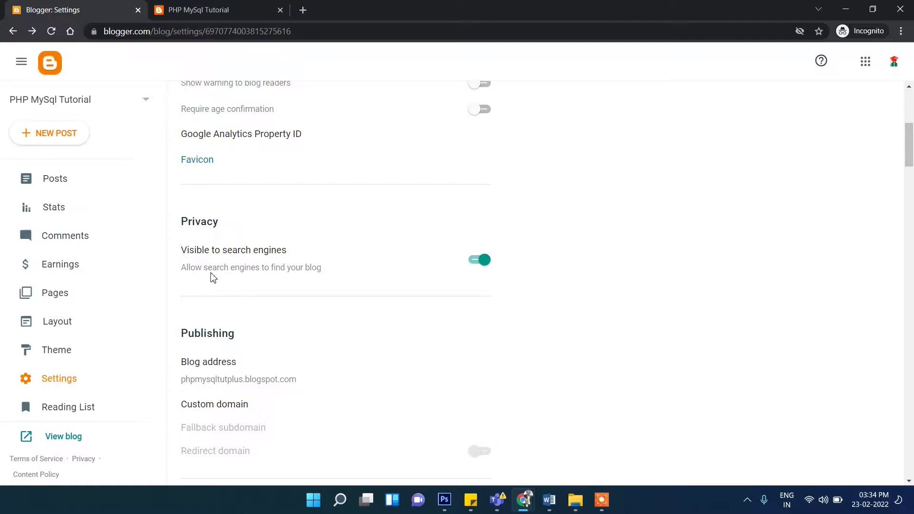
{"action": "scroll", "coordinate": [238, 352], "scroll_direction": "down", "scroll_amount": 1}
{"action": "scroll", "coordinate": [241, 227], "scroll_direction": "up", "scroll_amount": 1}
Choose wampp.png as the blog favicon on the Configure Favicon page and save.
{"action": "left_click", "coordinate": [198, 163]}
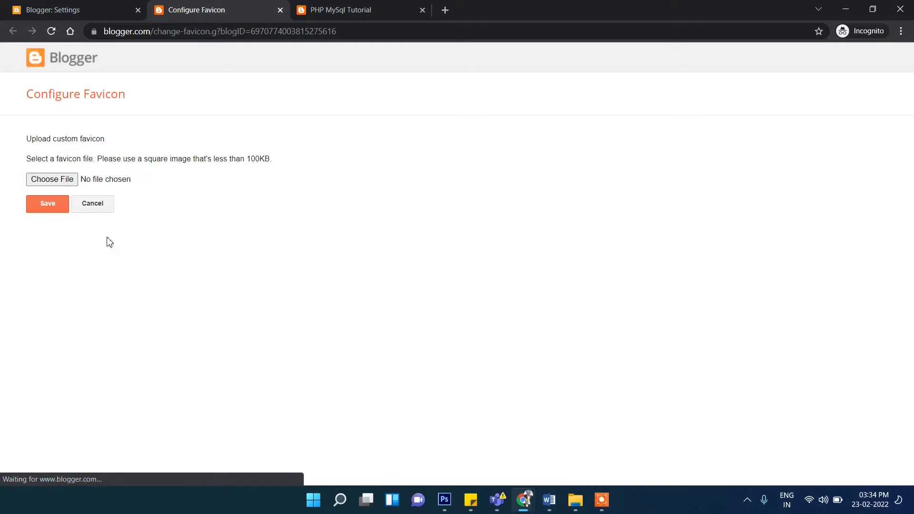
{"action": "left_click", "coordinate": [57, 180]}
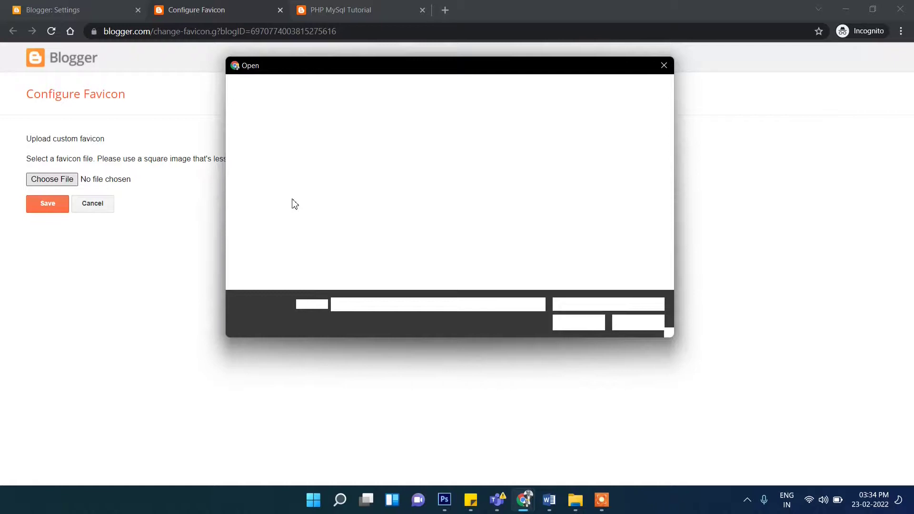
{"action": "left_click", "coordinate": [355, 247]}
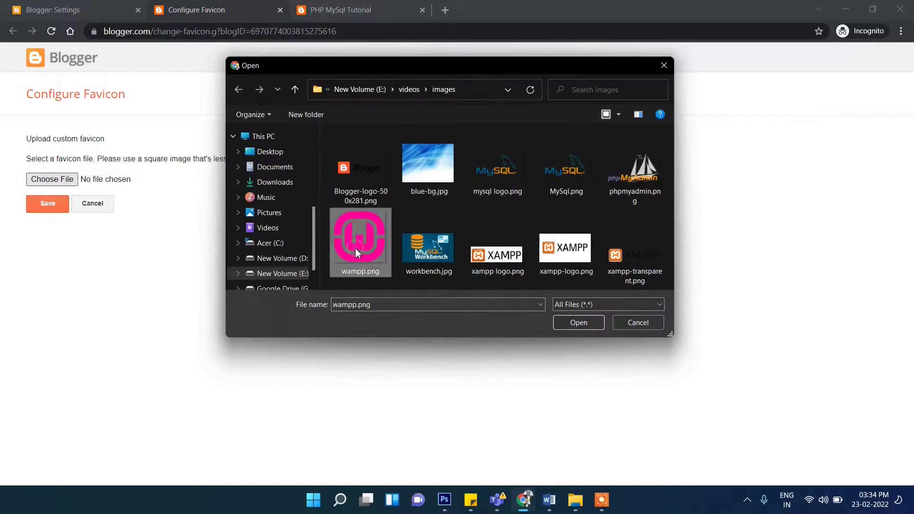
{"action": "left_click", "coordinate": [577, 326]}
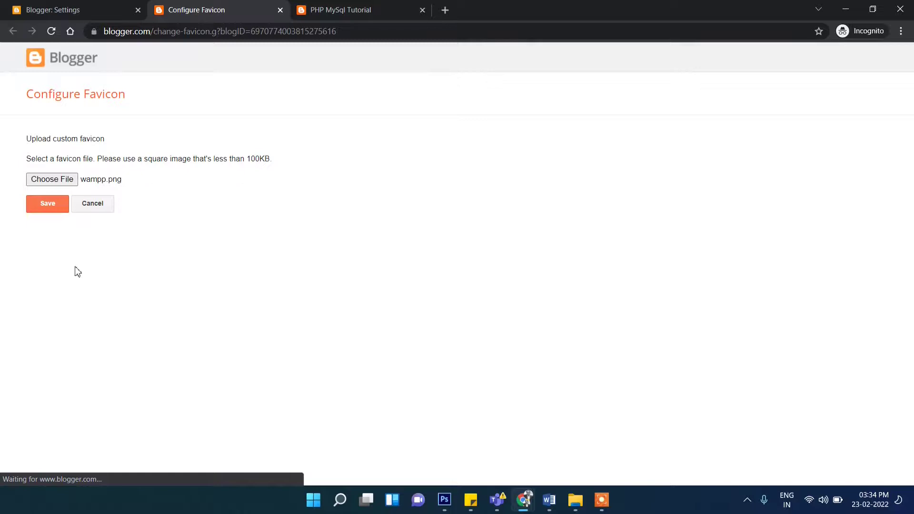
{"action": "left_click", "coordinate": [36, 203]}
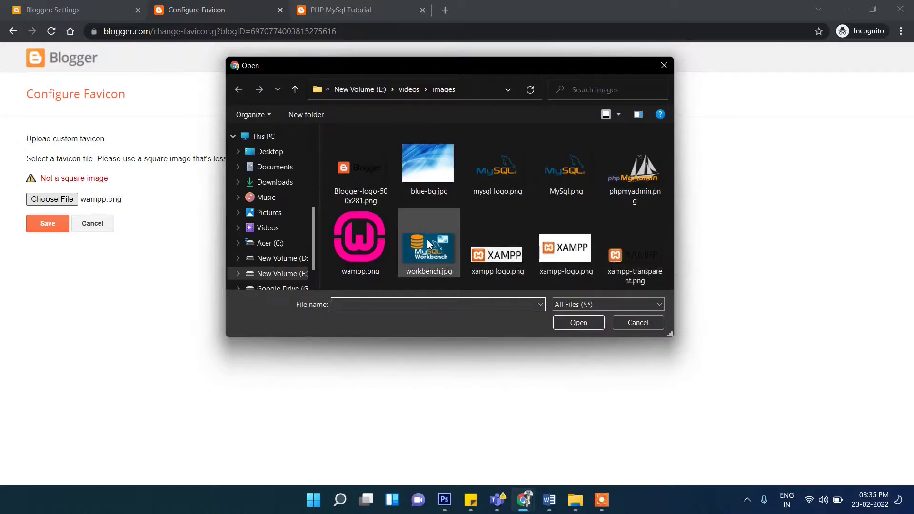
Try blue-bg.jpg as the favicon, then cancel the file picker with no file chosen.
{"action": "left_click", "coordinate": [432, 179]}
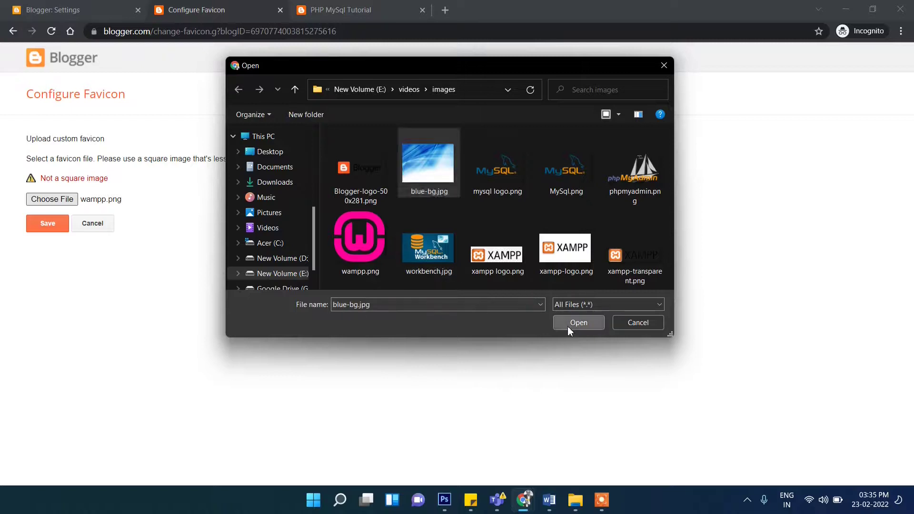
{"action": "left_click", "coordinate": [576, 322]}
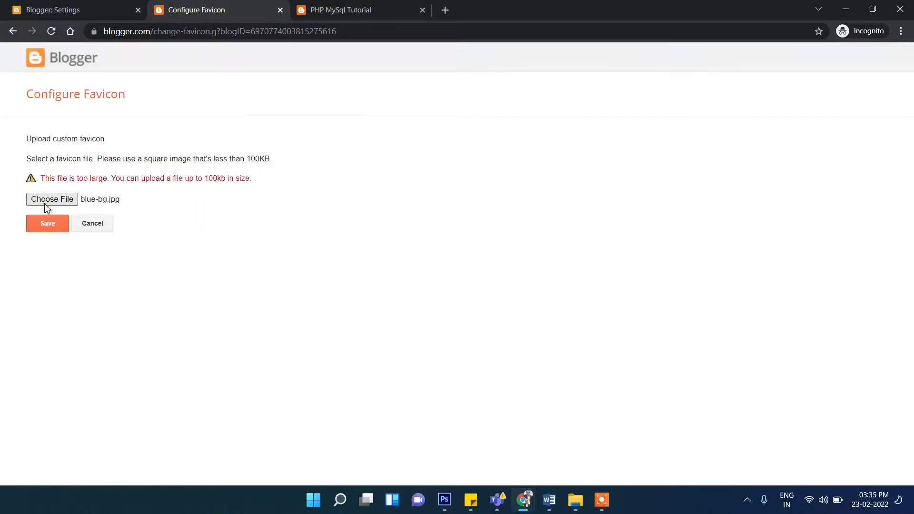
{"action": "left_click", "coordinate": [51, 199]}
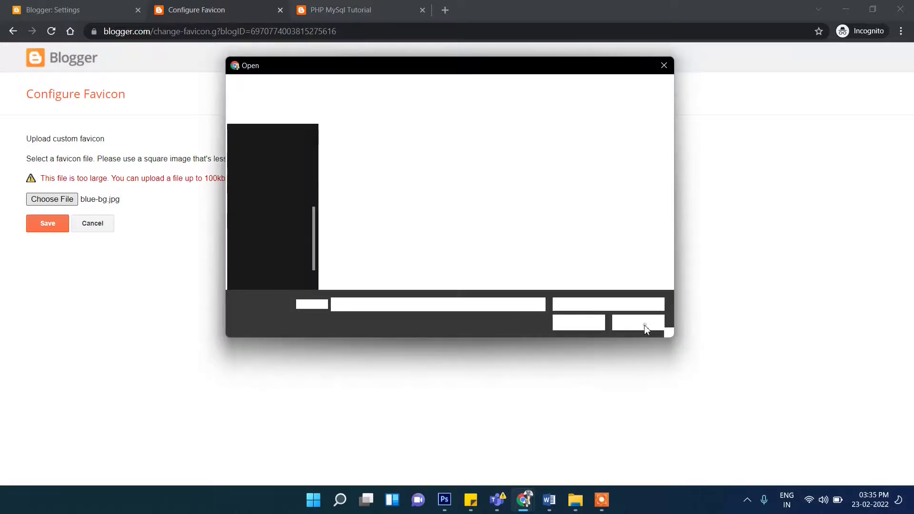
{"action": "left_click", "coordinate": [645, 325]}
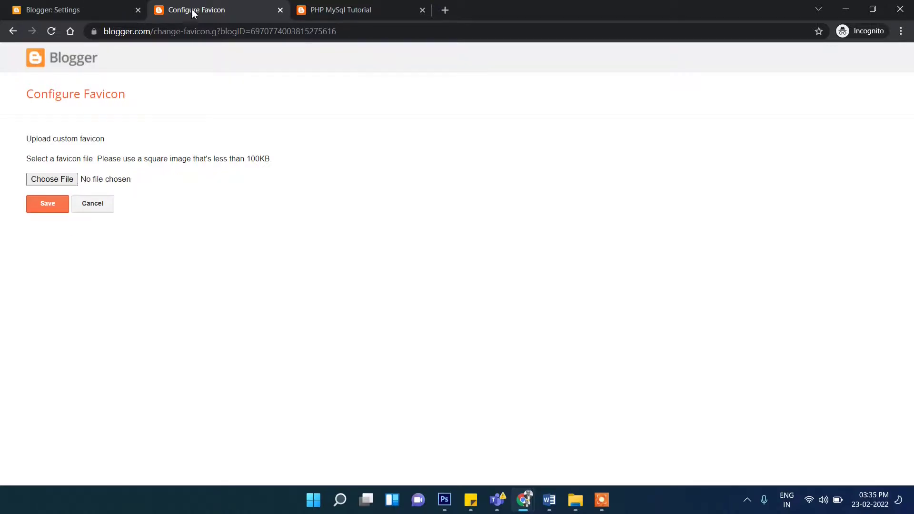
{"action": "left_click", "coordinate": [102, 6]}
Open the Blog address editor and cancel, keeping phpmysqltutplus.blogspot.com.
{"action": "key", "text": "ctrl+shift+Tab"}
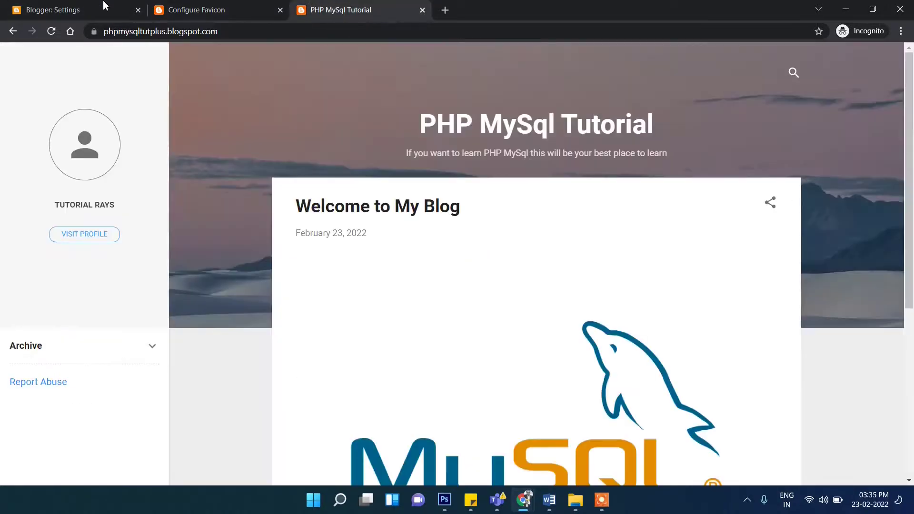
{"action": "left_click", "coordinate": [71, 6]}
{"action": "scroll", "coordinate": [347, 255], "scroll_direction": "down", "scroll_amount": 1}
{"action": "scroll", "coordinate": [409, 253], "scroll_direction": "down", "scroll_amount": 3}
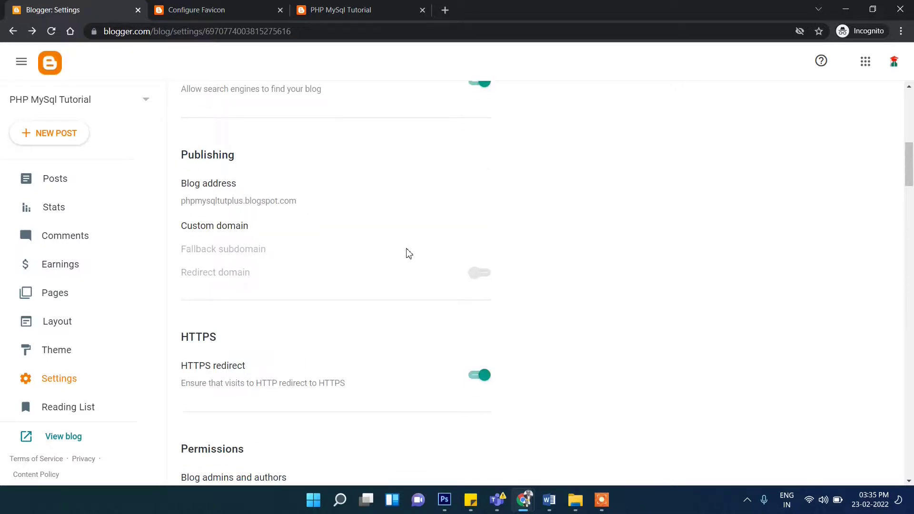
{"action": "left_click", "coordinate": [202, 184]}
{"action": "left_click", "coordinate": [435, 237]}
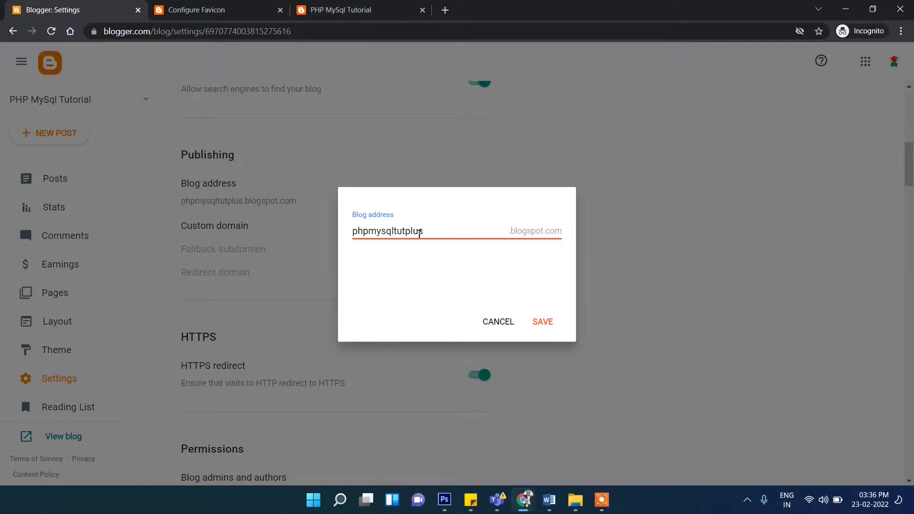
{"action": "left_click", "coordinate": [493, 322]}
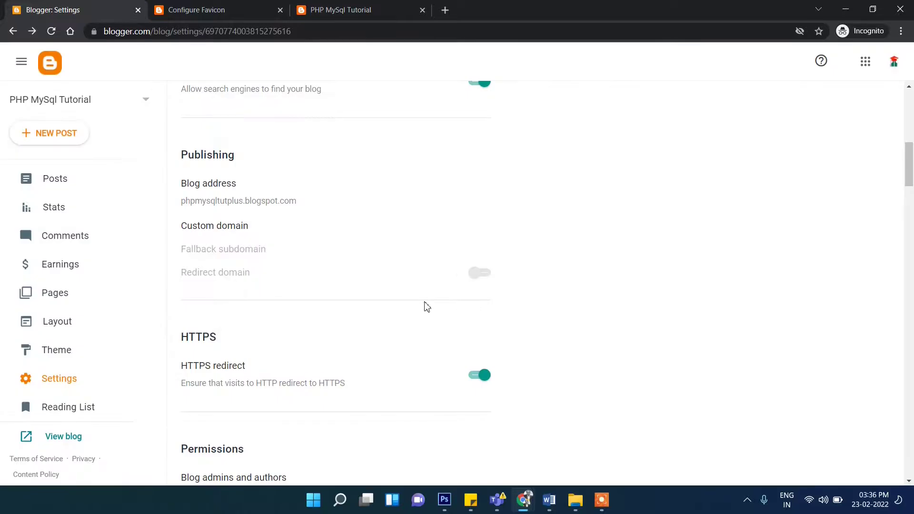
Scroll through the Publishing section and open the custom domain settings.
{"action": "scroll", "coordinate": [425, 306], "scroll_direction": "down", "scroll_amount": 1}
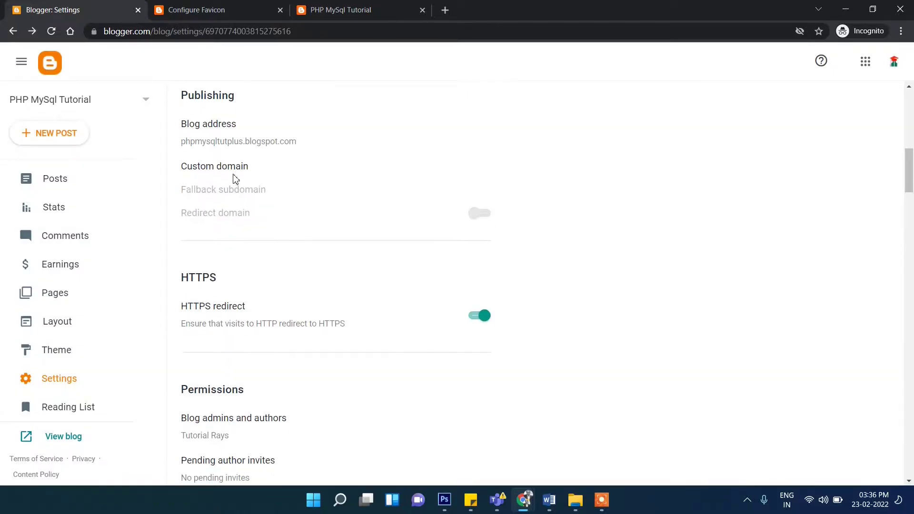
{"action": "left_click", "coordinate": [481, 215]}
{"action": "scroll", "coordinate": [209, 216], "scroll_direction": "down", "scroll_amount": 1}
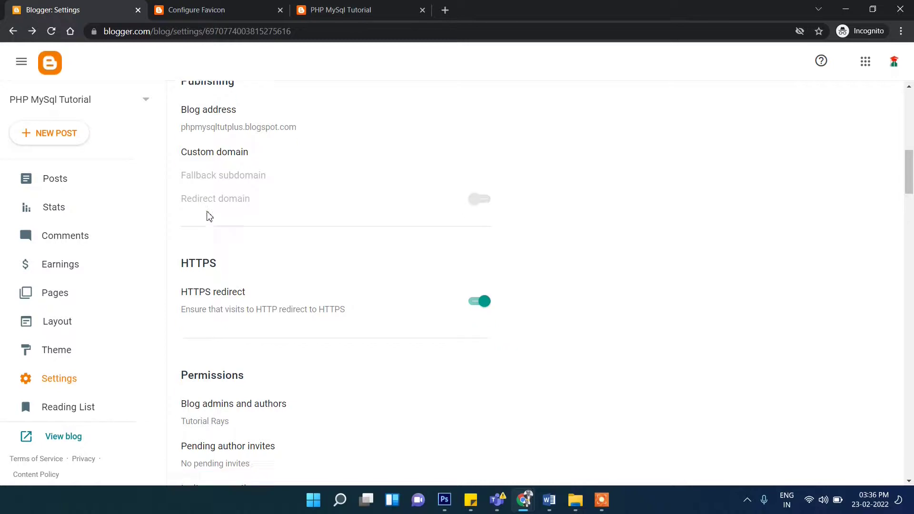
{"action": "scroll", "coordinate": [210, 217], "scroll_direction": "down", "scroll_amount": 1}
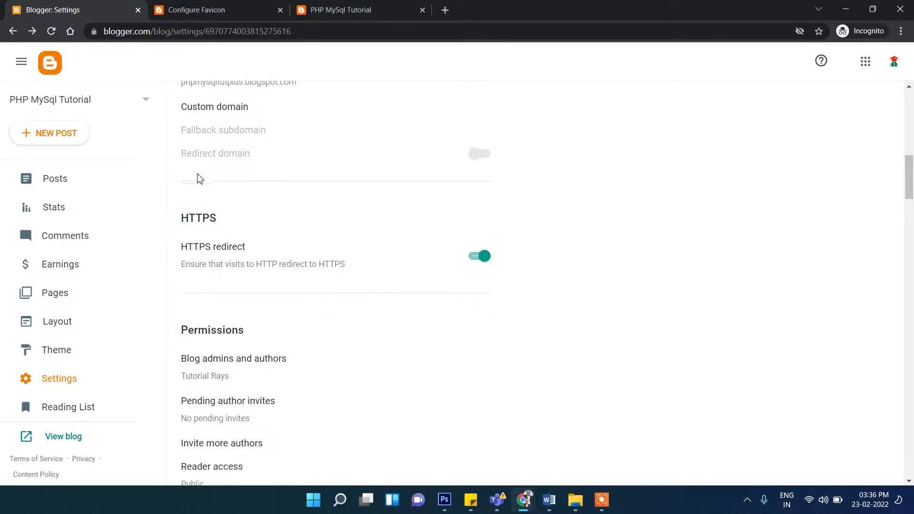
{"action": "scroll", "coordinate": [200, 178], "scroll_direction": "up", "scroll_amount": 3}
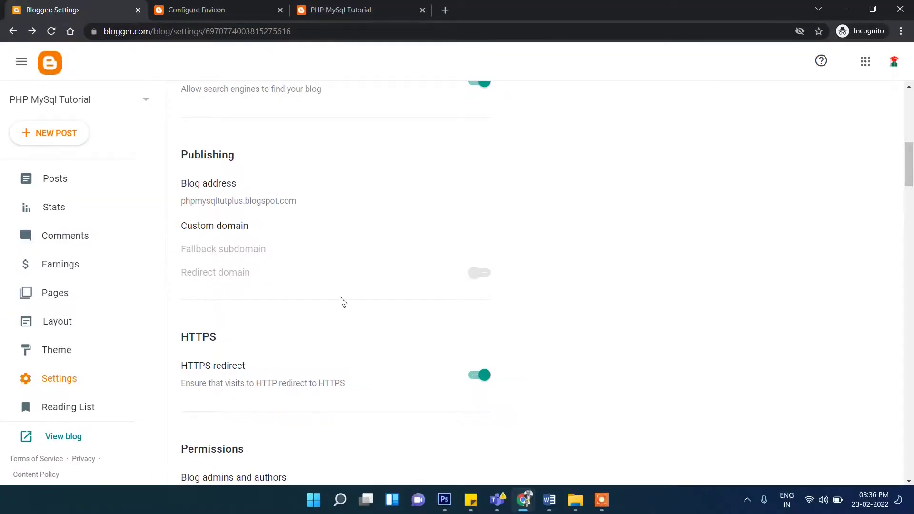
{"action": "left_click", "coordinate": [210, 227]}
{"action": "left_click", "coordinate": [380, 234]}
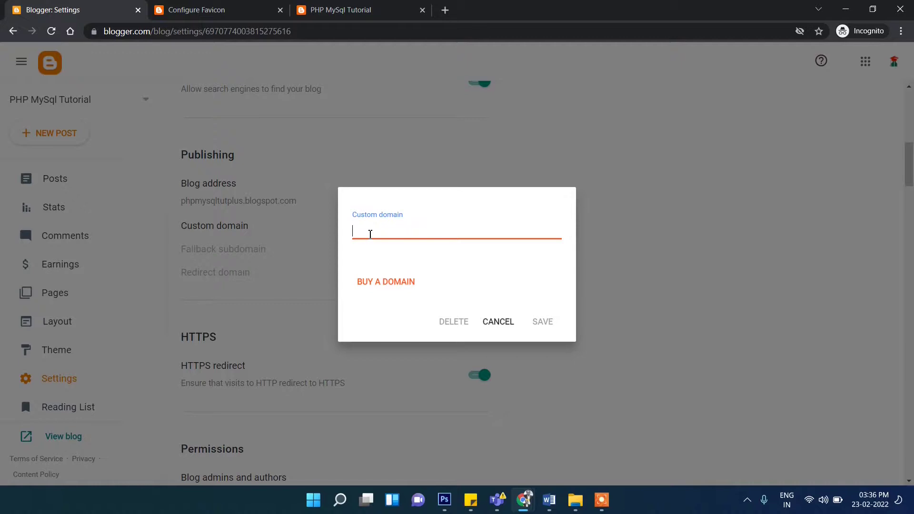
{"action": "type", "text": "tutorialrays.com"}
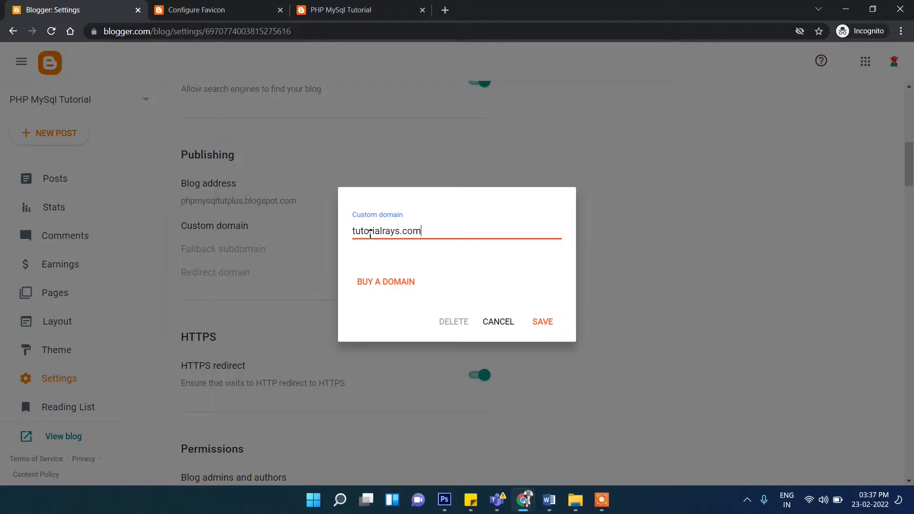
{"action": "left_click", "coordinate": [541, 322]}
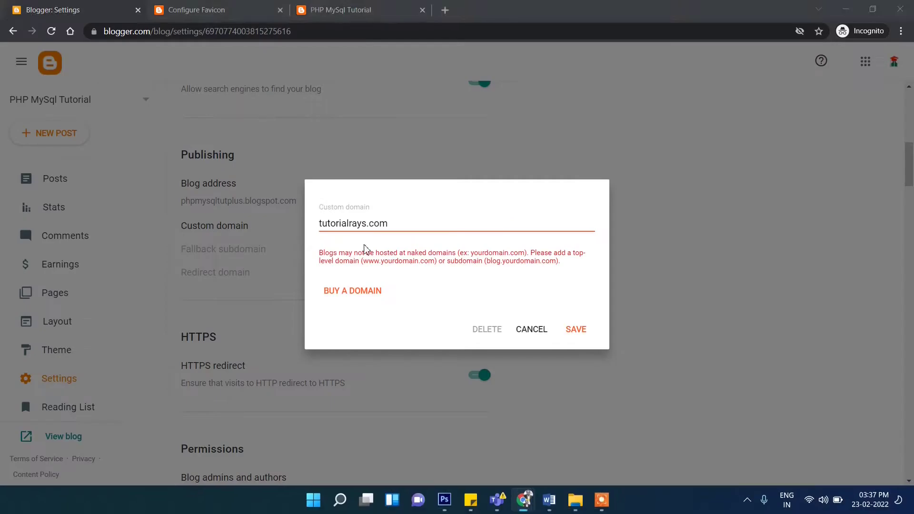
{"action": "left_click", "coordinate": [172, 168]}
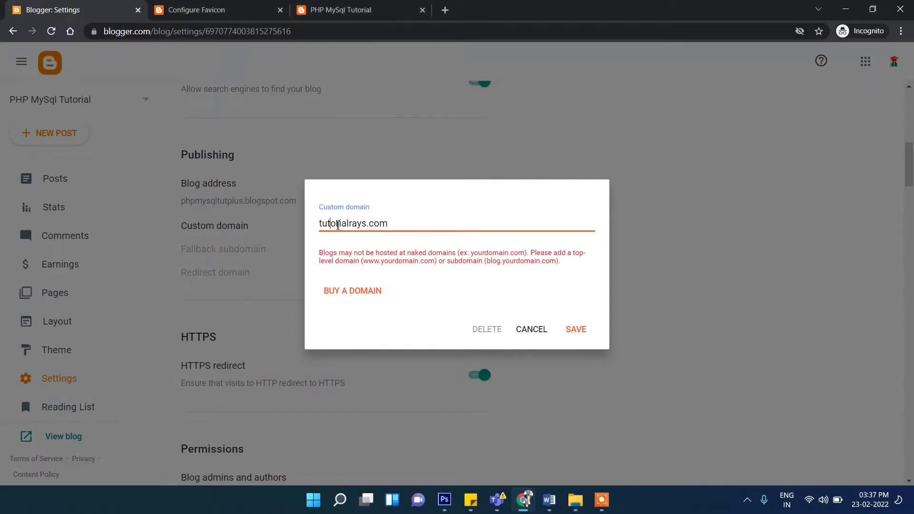
{"action": "type", "text": "www."}
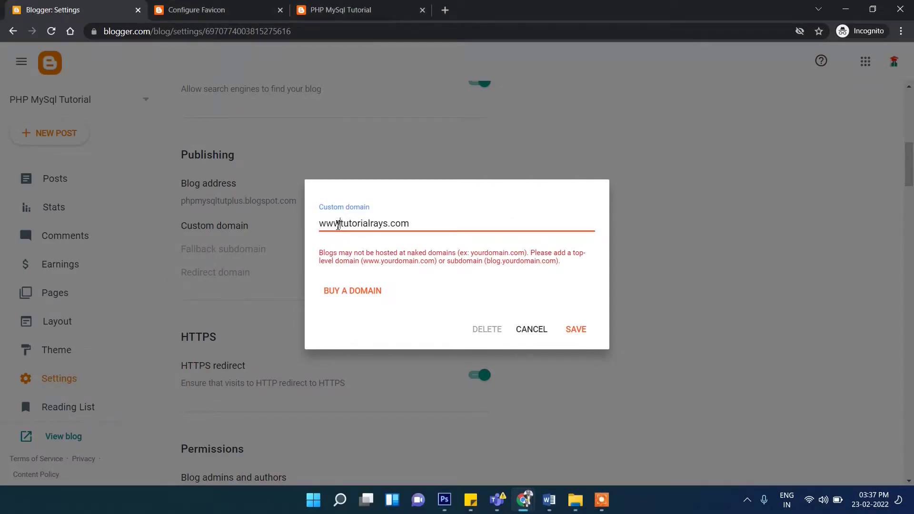
{"action": "left_click", "coordinate": [578, 336]}
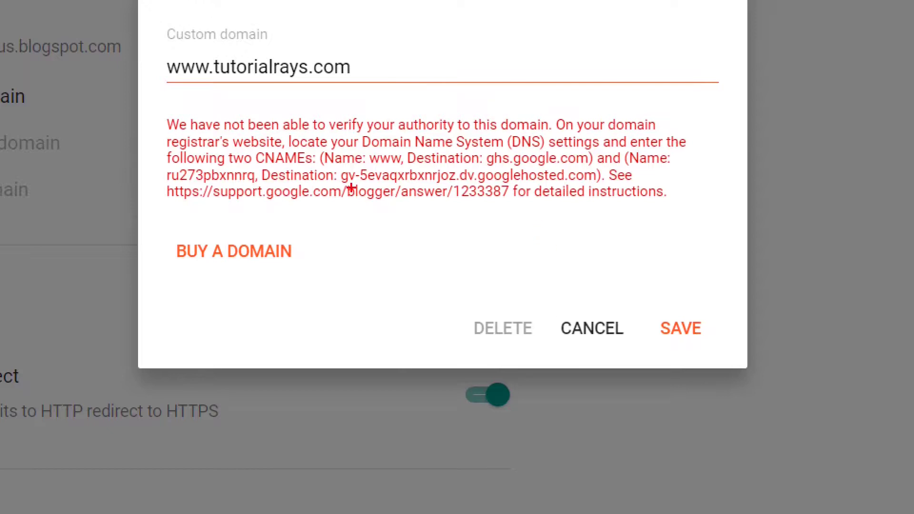
Highlight the required CNAME records, then cancel so the address stays phpmysqltutplus.blogspot.com.
{"action": "mouse_move", "coordinate": [339, 183]}
{"action": "left_mouse_down"}
{"action": "mouse_move", "coordinate": [530, 194]}
{"action": "mouse_move", "coordinate": [608, 185]}
{"action": "left_mouse_up"}
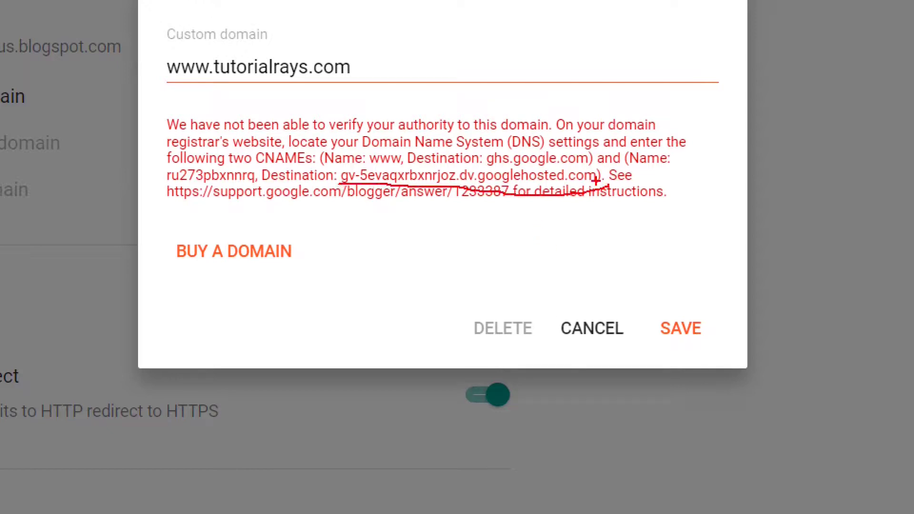
{"action": "left_click_drag", "start_coordinate": [346, 185], "coordinate": [573, 180]}
{"action": "left_click_drag", "start_coordinate": [339, 188], "coordinate": [613, 187]}
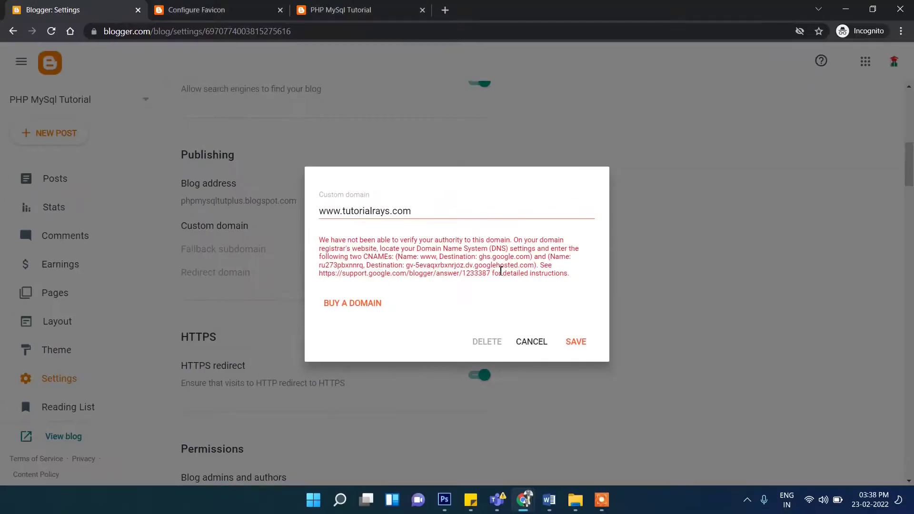
{"action": "left_click", "coordinate": [532, 341]}
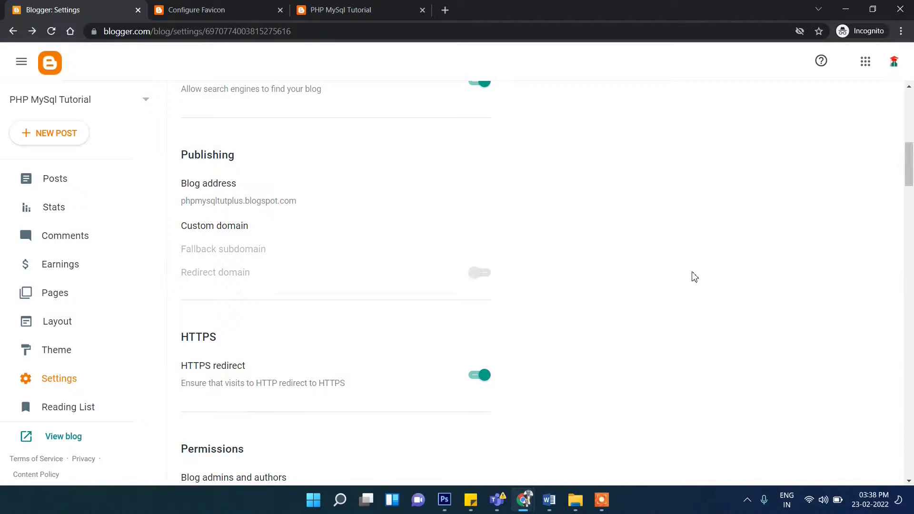
{"action": "scroll", "coordinate": [656, 261], "scroll_direction": "down", "scroll_amount": 1}
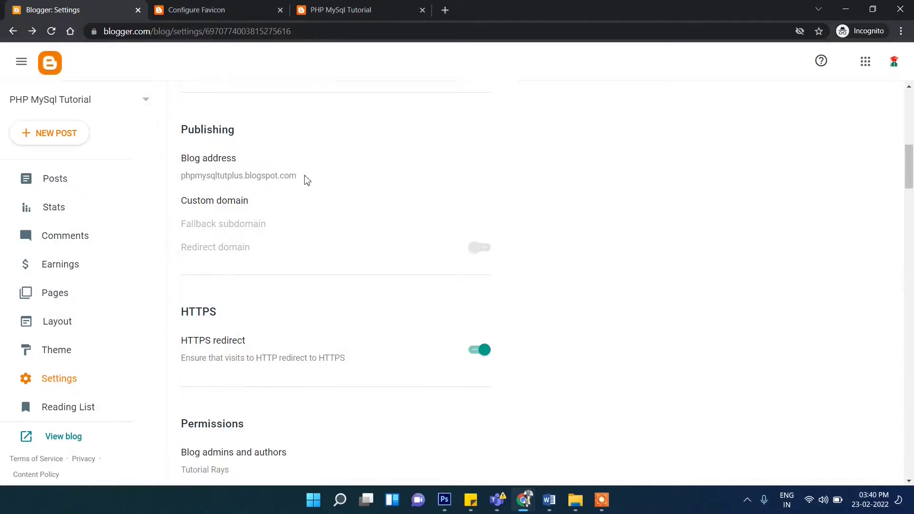
{"action": "scroll", "coordinate": [301, 247], "scroll_direction": "up", "scroll_amount": 5}
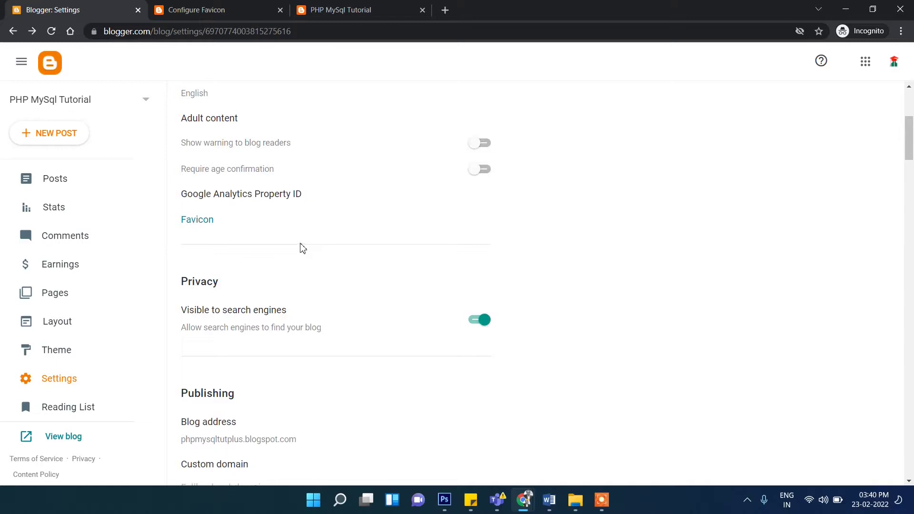
{"action": "scroll", "coordinate": [302, 248], "scroll_direction": "down", "scroll_amount": 9}
{"action": "scroll", "coordinate": [302, 248], "scroll_direction": "up", "scroll_amount": 1}
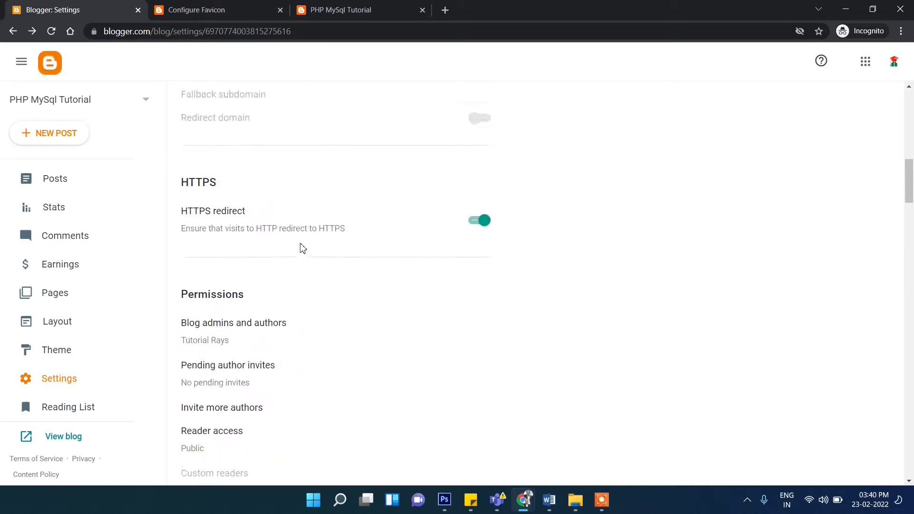
{"action": "scroll", "coordinate": [301, 248], "scroll_direction": "down", "scroll_amount": 1}
{"action": "scroll", "coordinate": [301, 247], "scroll_direction": "up", "scroll_amount": 1}
{"action": "scroll", "coordinate": [301, 248], "scroll_direction": "down", "scroll_amount": 1}
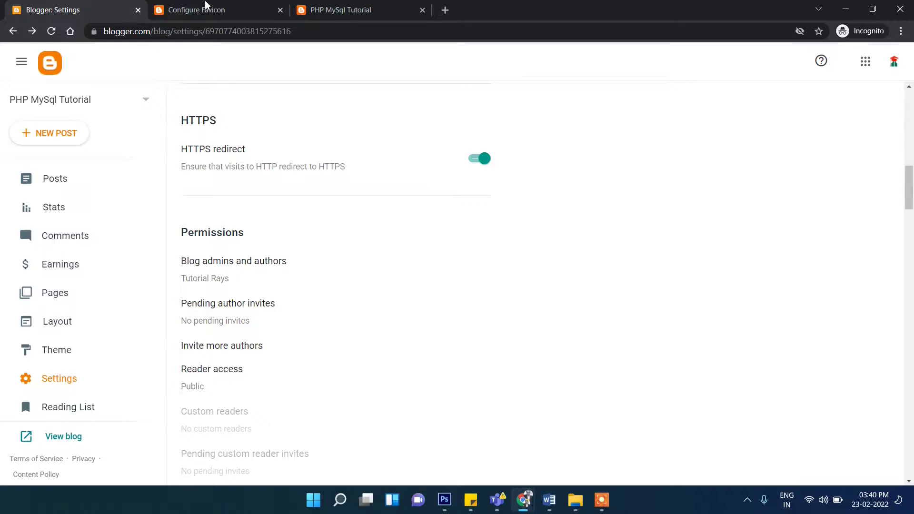
{"action": "left_click", "coordinate": [335, 9]}
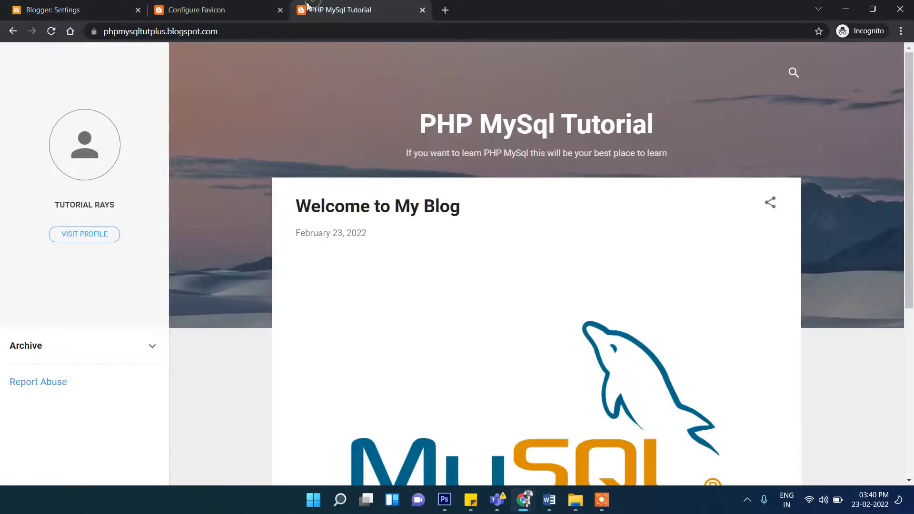
{"action": "left_click", "coordinate": [119, 31]}
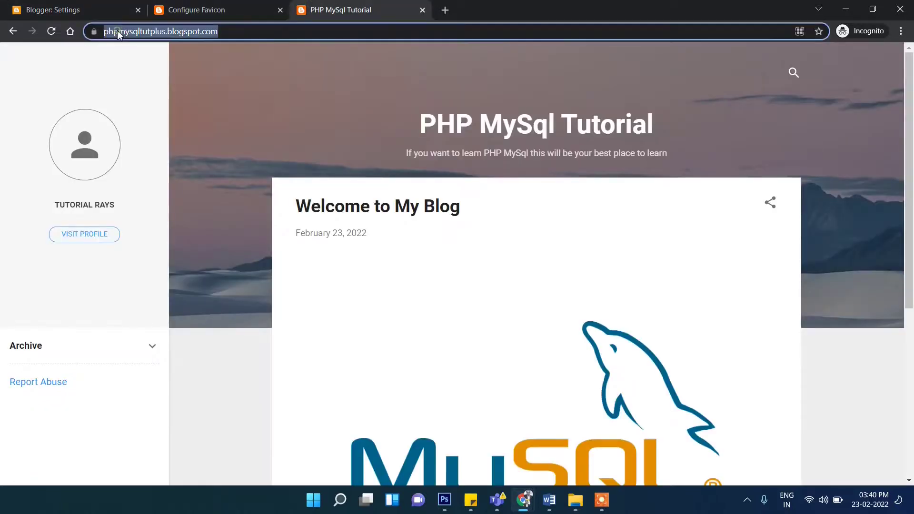
{"action": "left_click", "coordinate": [75, 10]}
{"action": "scroll", "coordinate": [466, 275], "scroll_direction": "down", "scroll_amount": 1}
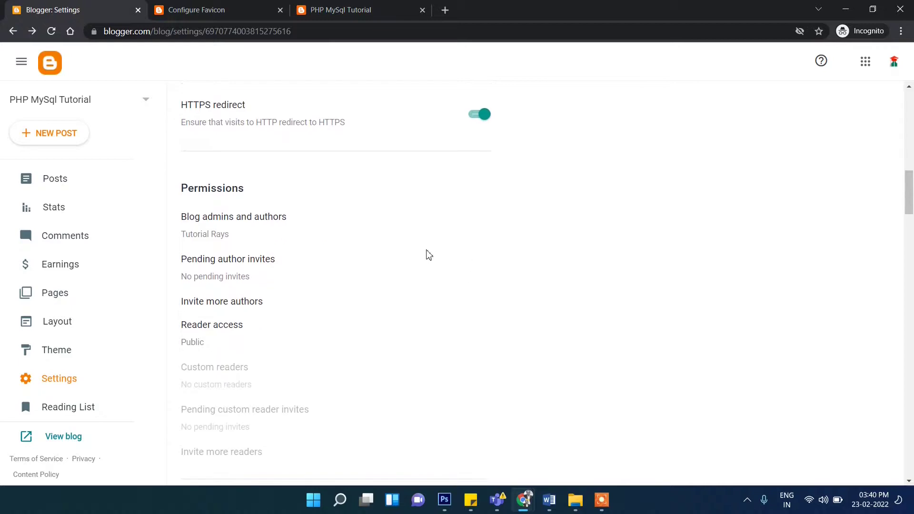
{"action": "scroll", "coordinate": [426, 255], "scroll_direction": "down", "scroll_amount": 1}
{"action": "left_click", "coordinate": [221, 179]}
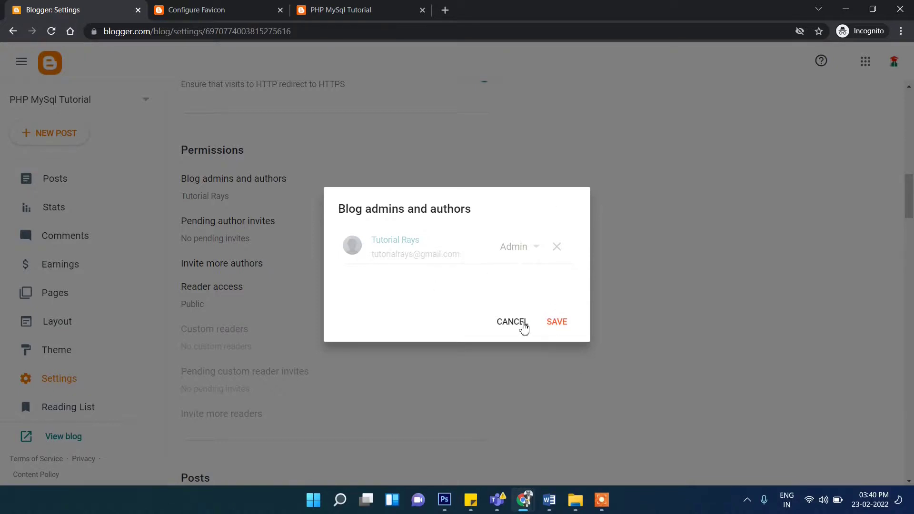
{"action": "left_click", "coordinate": [508, 330]}
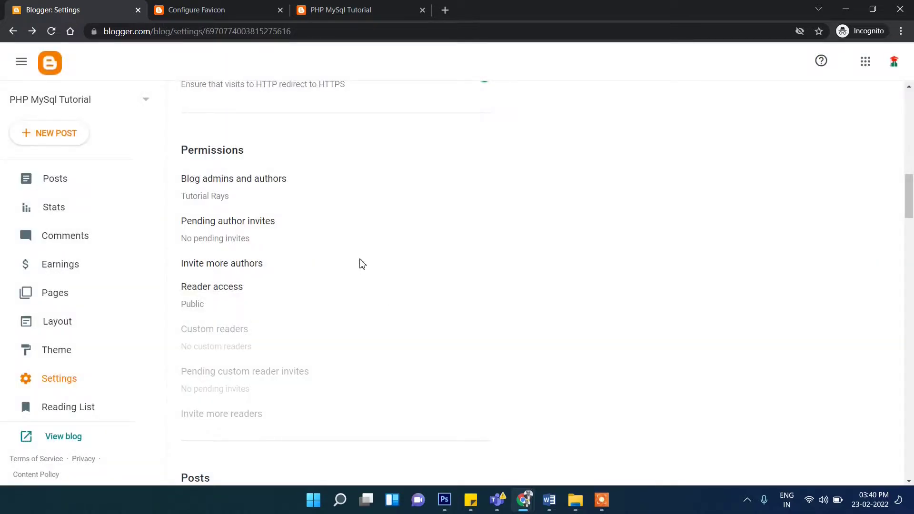
{"action": "scroll", "coordinate": [361, 263], "scroll_direction": "down", "scroll_amount": 1}
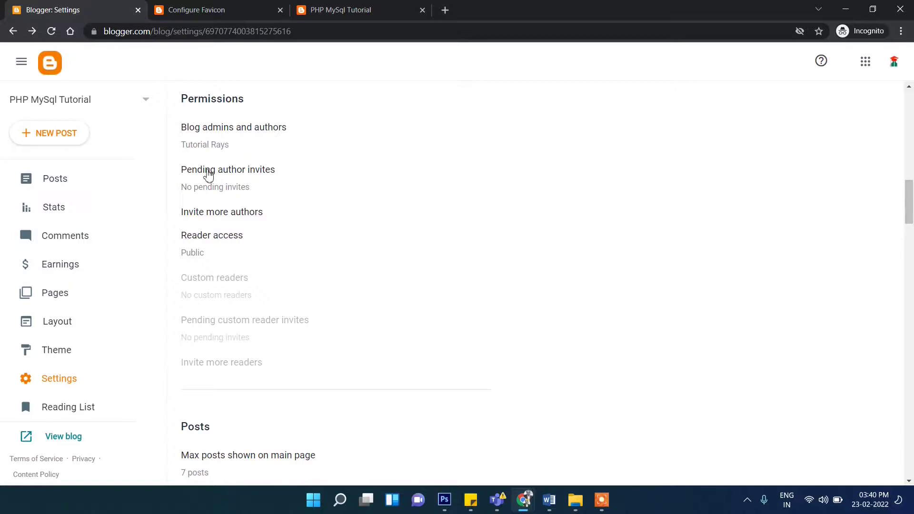
{"action": "left_click", "coordinate": [208, 174]}
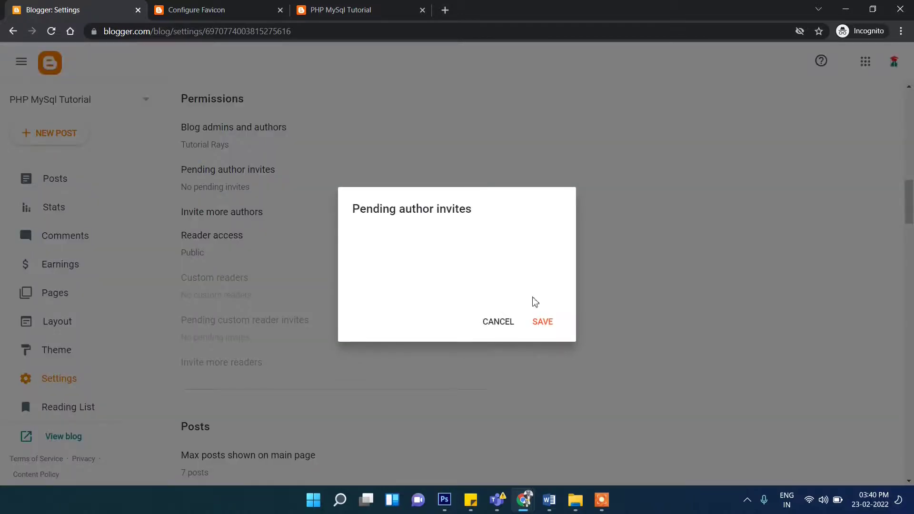
{"action": "left_click", "coordinate": [499, 323]}
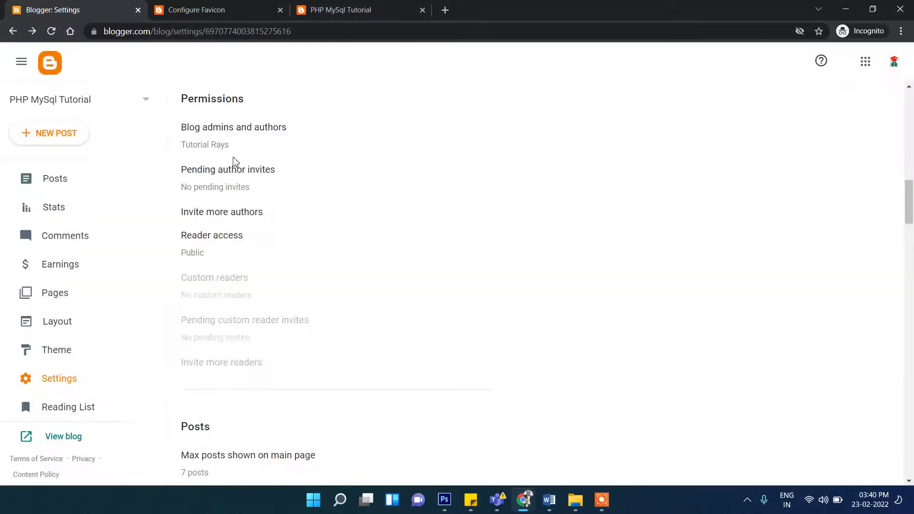
{"action": "scroll", "coordinate": [220, 131], "scroll_direction": "up", "scroll_amount": 1}
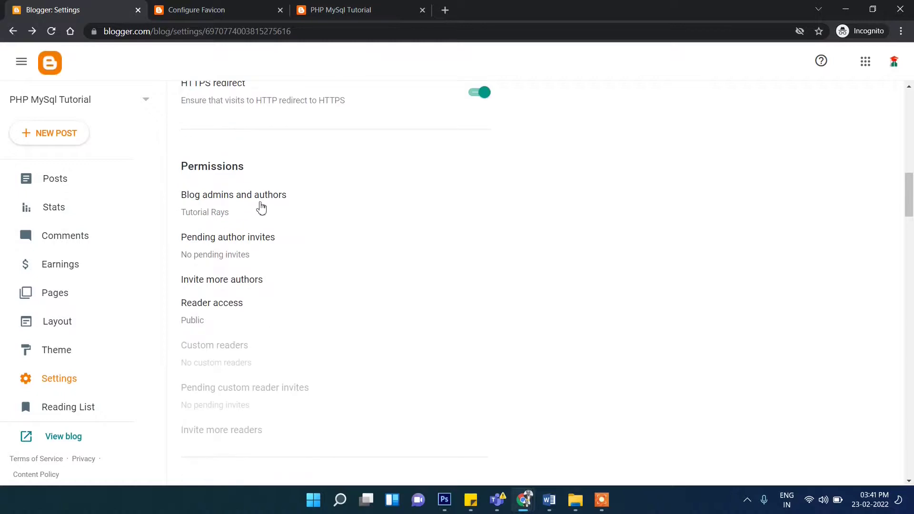
{"action": "left_click", "coordinate": [262, 201]}
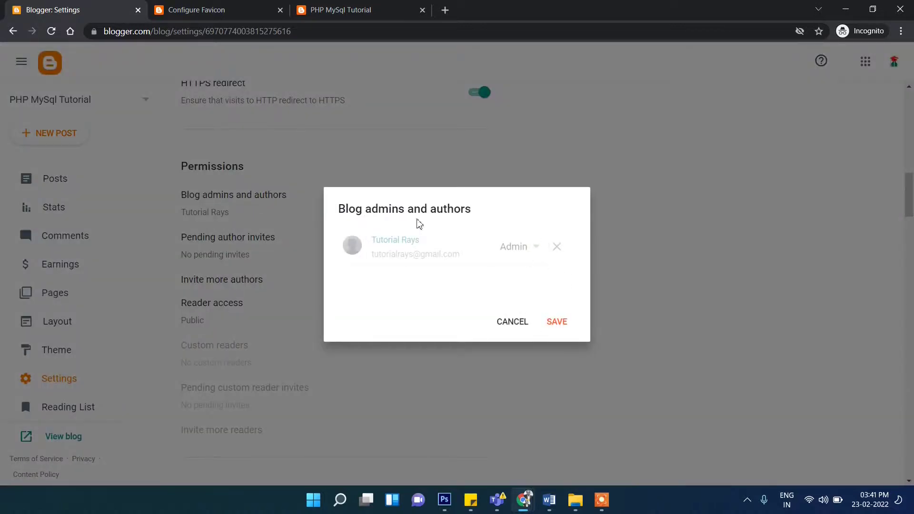
{"action": "left_click", "coordinate": [511, 324]}
{"action": "scroll", "coordinate": [418, 263], "scroll_direction": "down", "scroll_amount": 2}
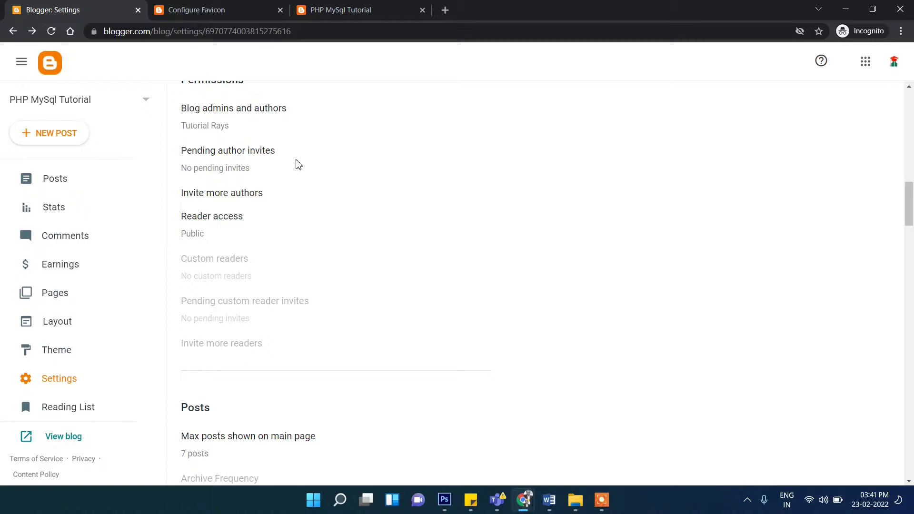
{"action": "scroll", "coordinate": [296, 164], "scroll_direction": "down", "scroll_amount": 1}
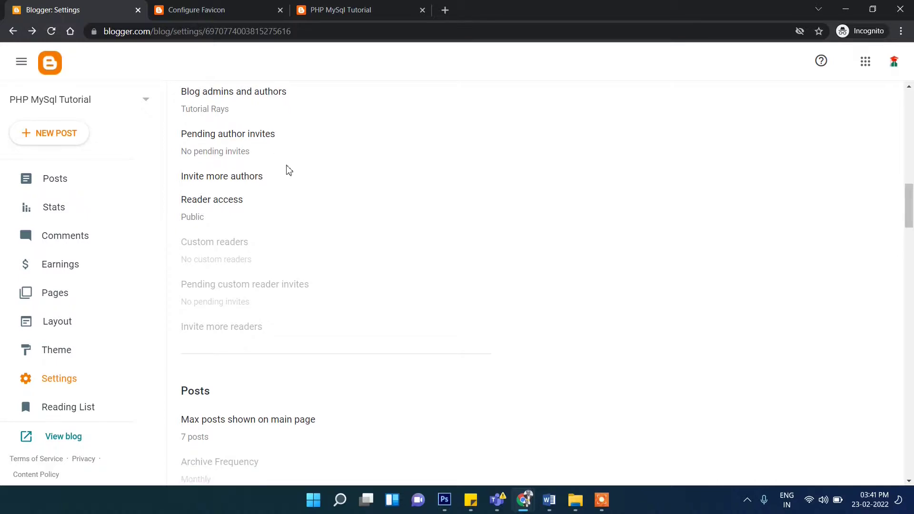
{"action": "left_click", "coordinate": [227, 185]}
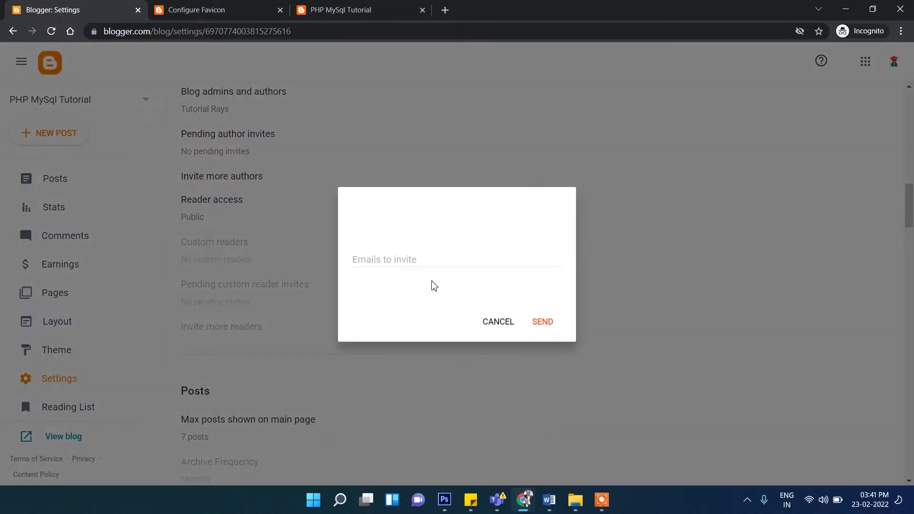
{"action": "left_click", "coordinate": [405, 265]}
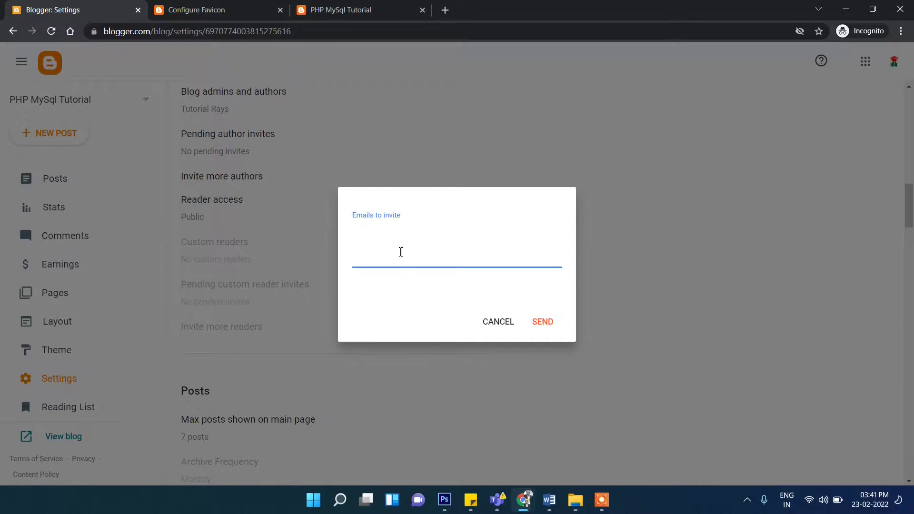
{"action": "left_click", "coordinate": [500, 324]}
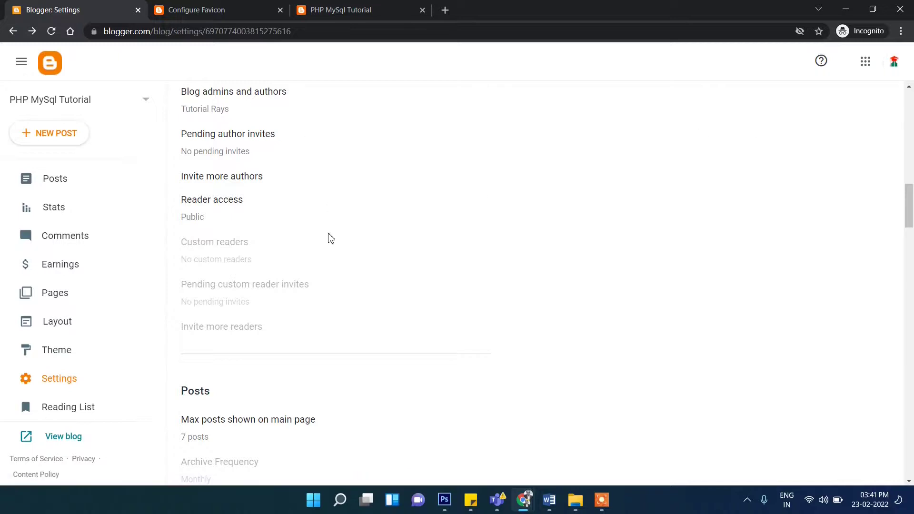
{"action": "scroll", "coordinate": [330, 238], "scroll_direction": "up", "scroll_amount": 5}
{"action": "scroll", "coordinate": [331, 238], "scroll_direction": "down", "scroll_amount": 1}
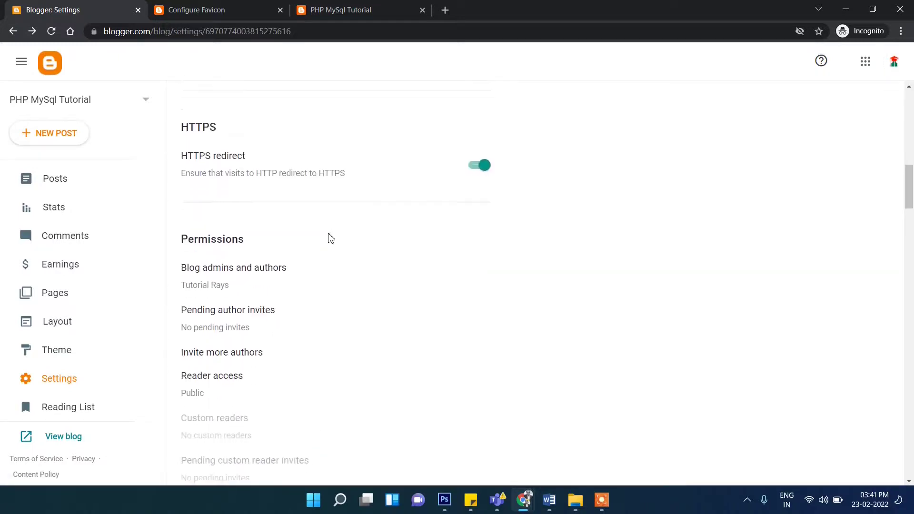
Start an author invitation, then cancel it without inviting anyone.
{"action": "scroll", "coordinate": [331, 238], "scroll_direction": "down", "scroll_amount": 1}
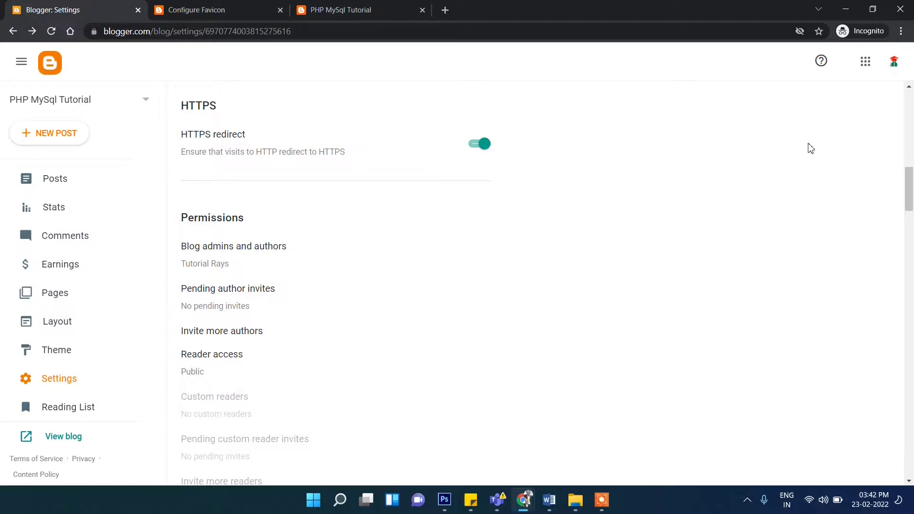
{"action": "scroll", "coordinate": [528, 219], "scroll_direction": "down", "scroll_amount": 3}
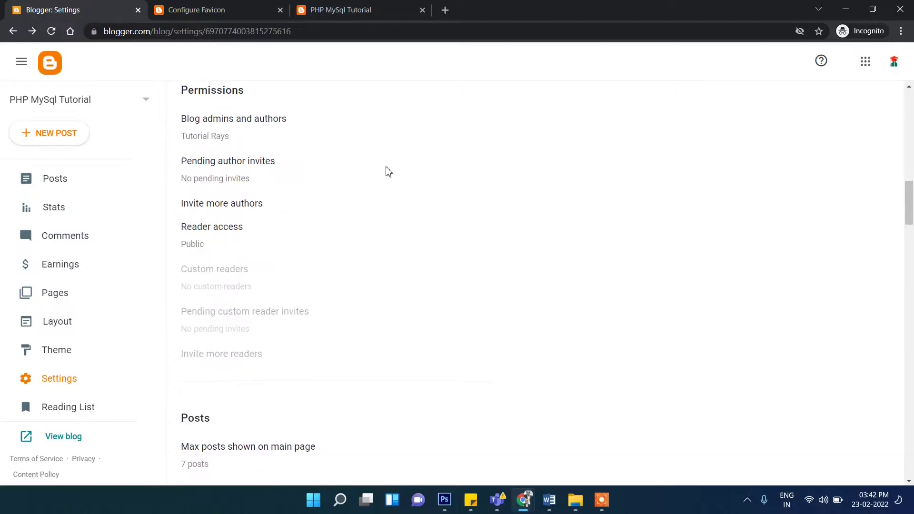
{"action": "left_click", "coordinate": [228, 207]}
{"action": "left_click", "coordinate": [413, 263]}
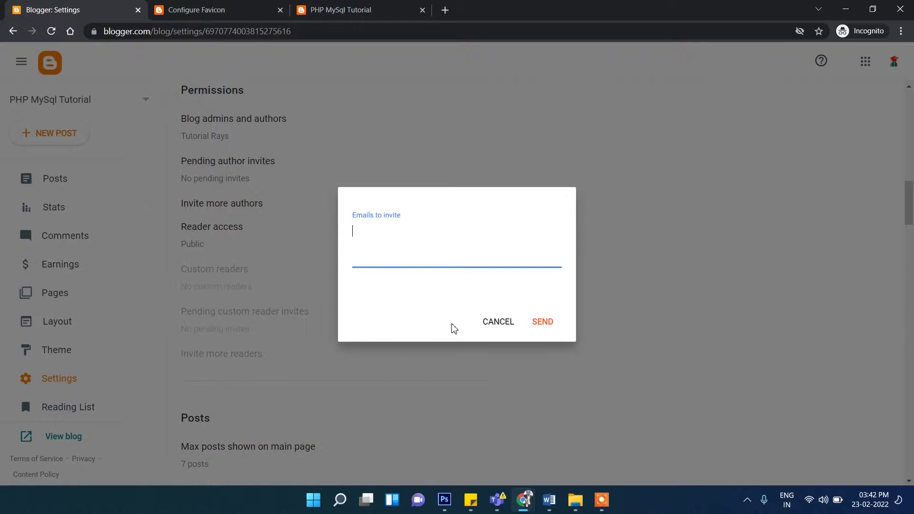
{"action": "left_click", "coordinate": [506, 327]}
Turn on Enable search description under Meta tags.
{"action": "scroll", "coordinate": [434, 304], "scroll_direction": "down", "scroll_amount": 2}
{"action": "scroll", "coordinate": [433, 306], "scroll_direction": "down", "scroll_amount": 10}
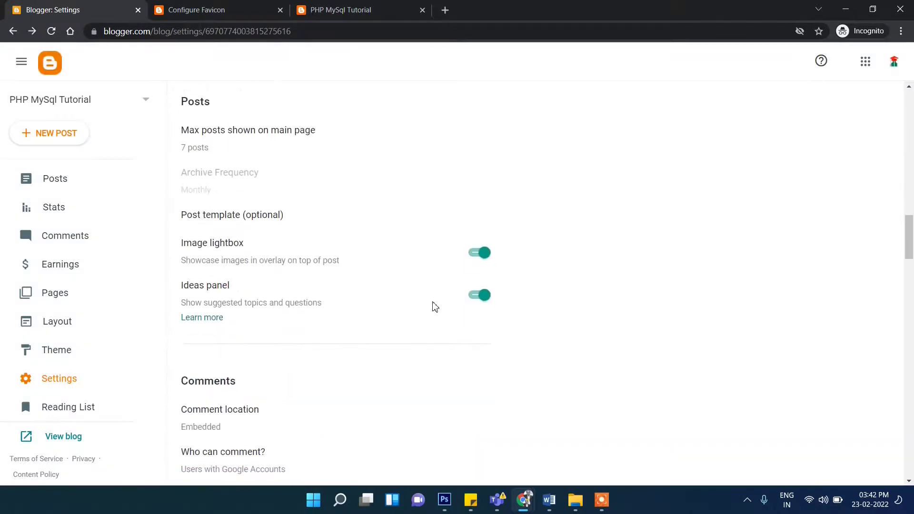
{"action": "scroll", "coordinate": [434, 306], "scroll_direction": "down", "scroll_amount": 11}
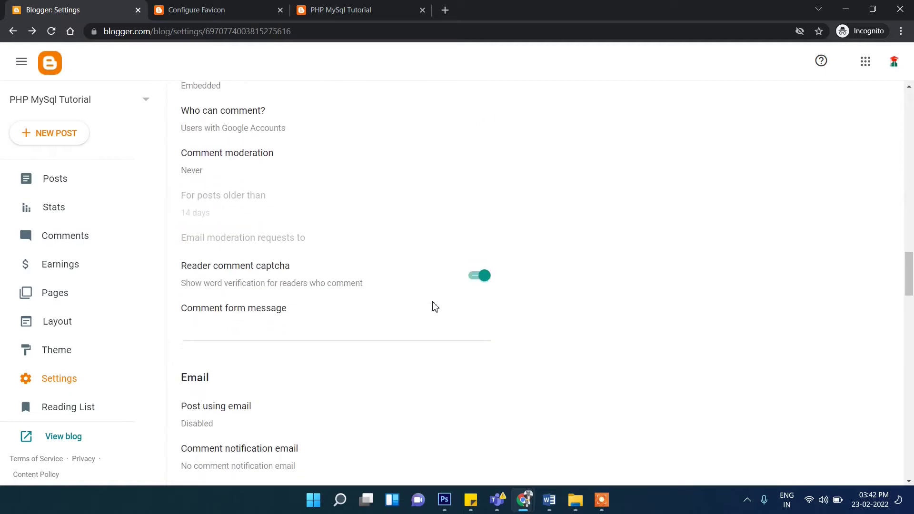
{"action": "scroll", "coordinate": [434, 306], "scroll_direction": "down", "scroll_amount": 4}
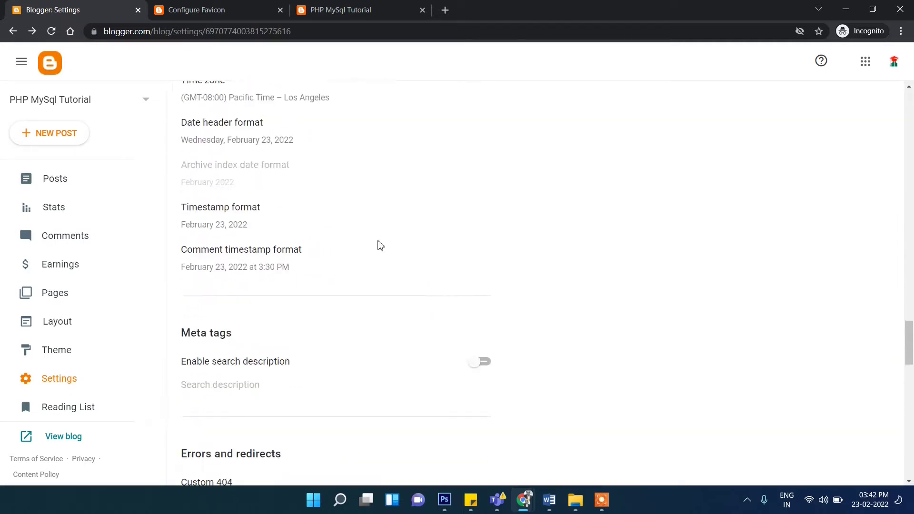
{"action": "scroll", "coordinate": [378, 245], "scroll_direction": "down", "scroll_amount": 1}
{"action": "scroll", "coordinate": [378, 246], "scroll_direction": "down", "scroll_amount": 2}
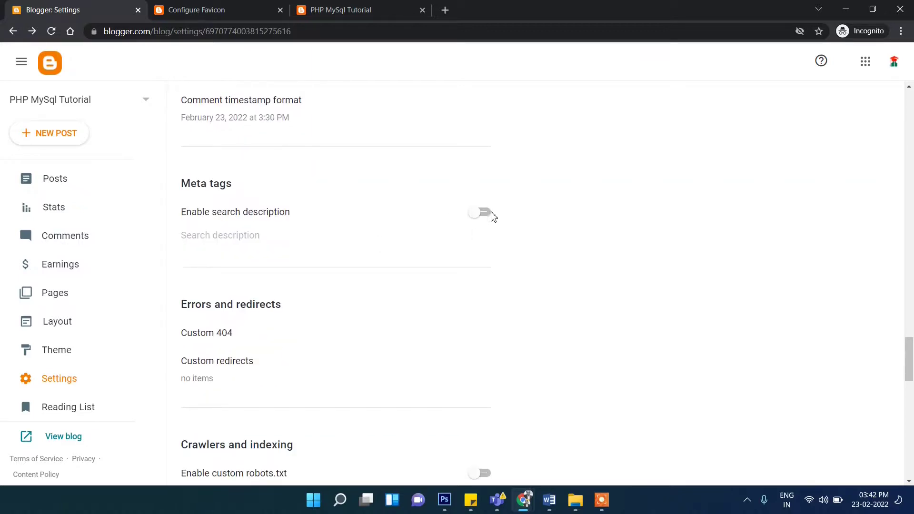
{"action": "left_click", "coordinate": [485, 214]}
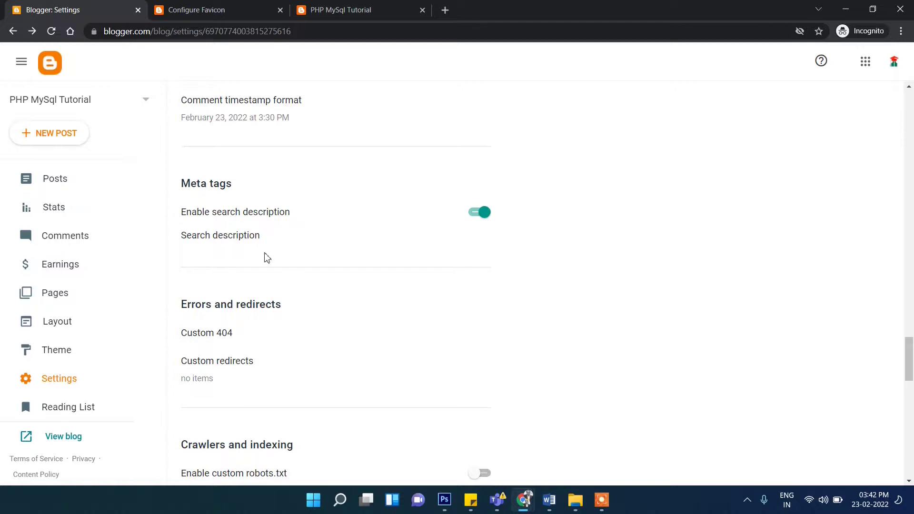
Reload the live PHP MySql Tutorial blog and view its page source.
{"action": "left_click", "coordinate": [208, 6]}
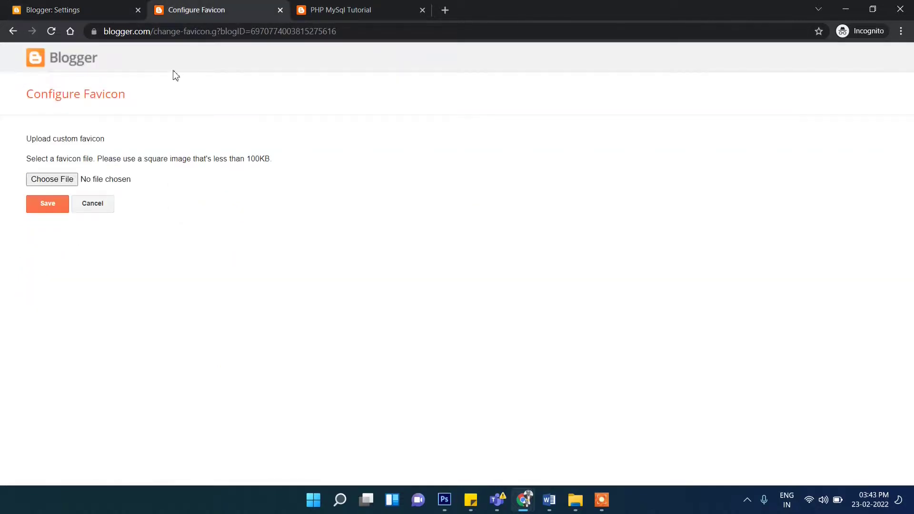
{"action": "left_click", "coordinate": [356, 6]}
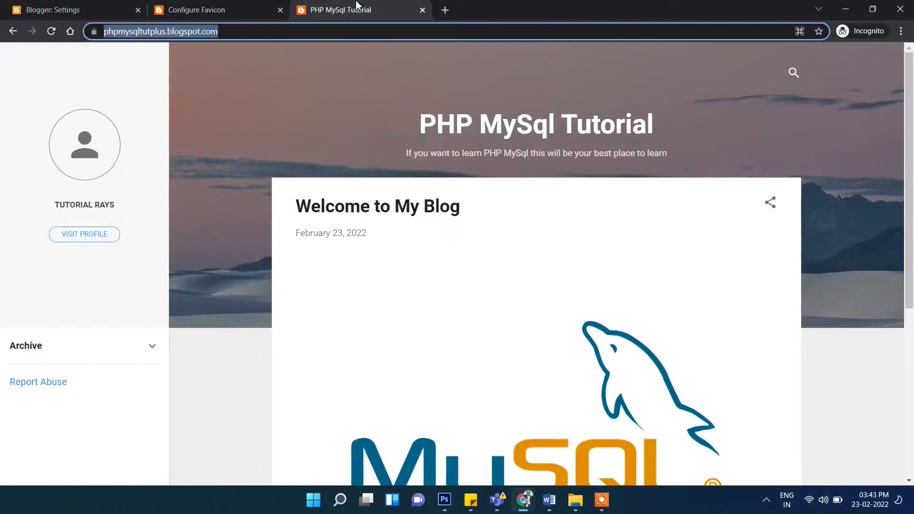
{"action": "left_click", "coordinate": [51, 32]}
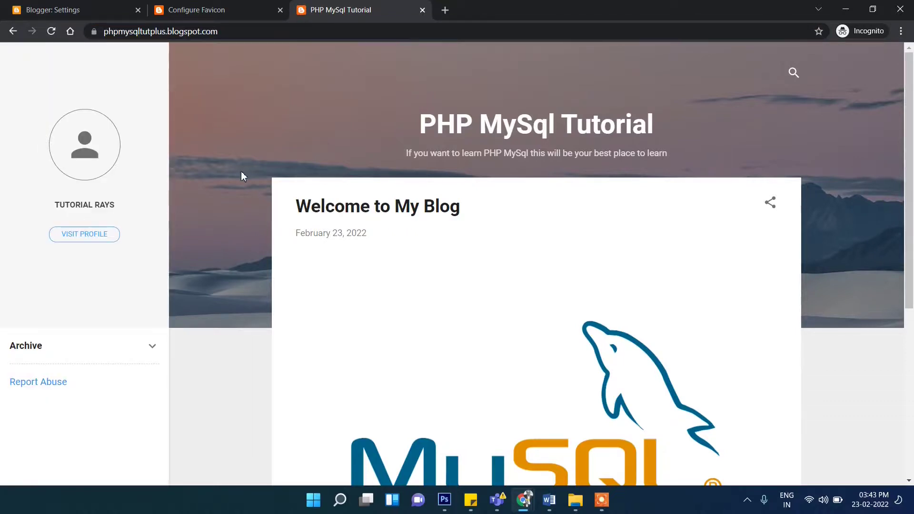
{"action": "key", "text": "ctrl+u"}
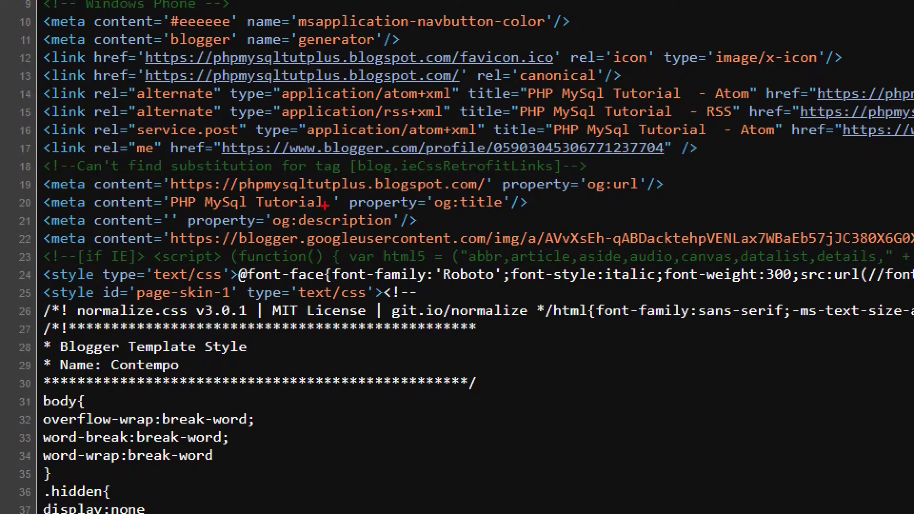
Highlight the og:url, og:title and empty og:description meta tags in the page source.
{"action": "left_click_drag", "start_coordinate": [266, 223], "coordinate": [364, 226]}
{"action": "left_click_drag", "start_coordinate": [490, 214], "coordinate": [540, 217]}
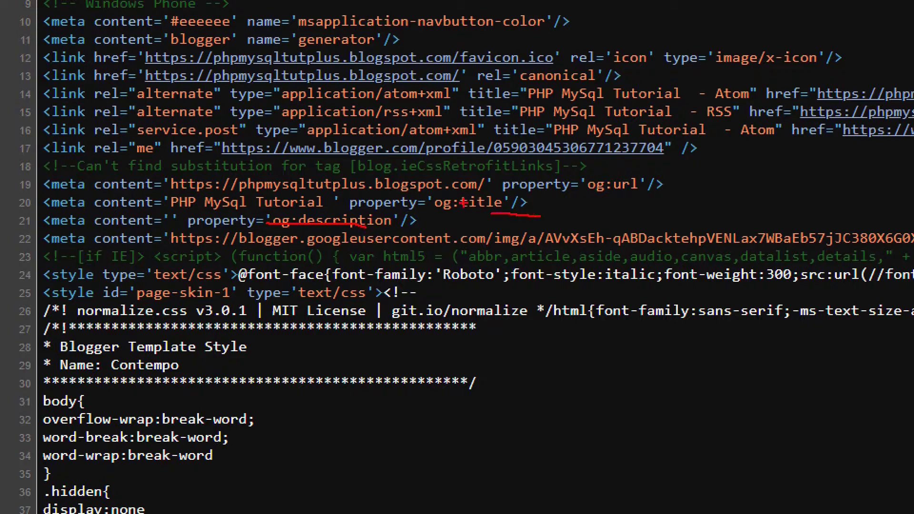
{"action": "left_click_drag", "start_coordinate": [600, 198], "coordinate": [681, 197]}
{"action": "scroll", "coordinate": [526, 251], "scroll_direction": "down", "scroll_amount": 5}
{"action": "scroll", "coordinate": [526, 250], "scroll_direction": "up", "scroll_amount": 5}
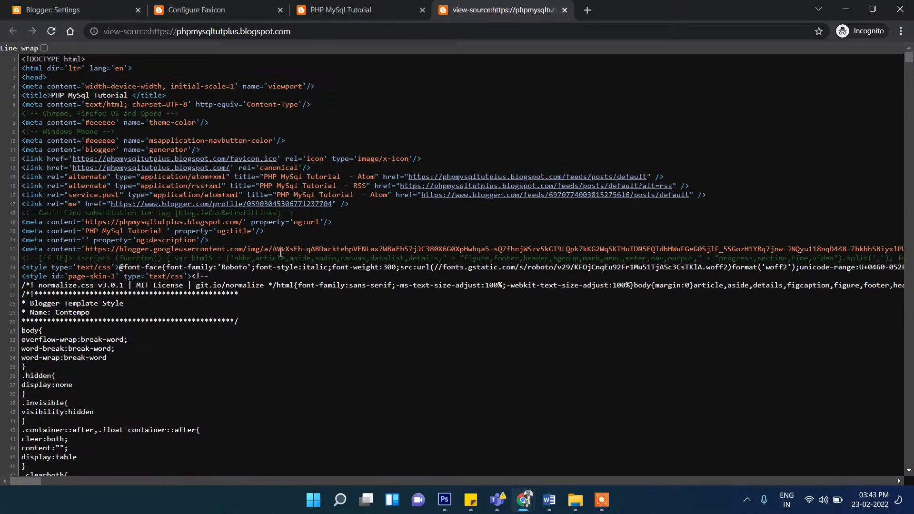
Set the search description to 'Learning PHP MySql is easy just follow this blog' and reload the blog.
{"action": "left_click", "coordinate": [213, 7]}
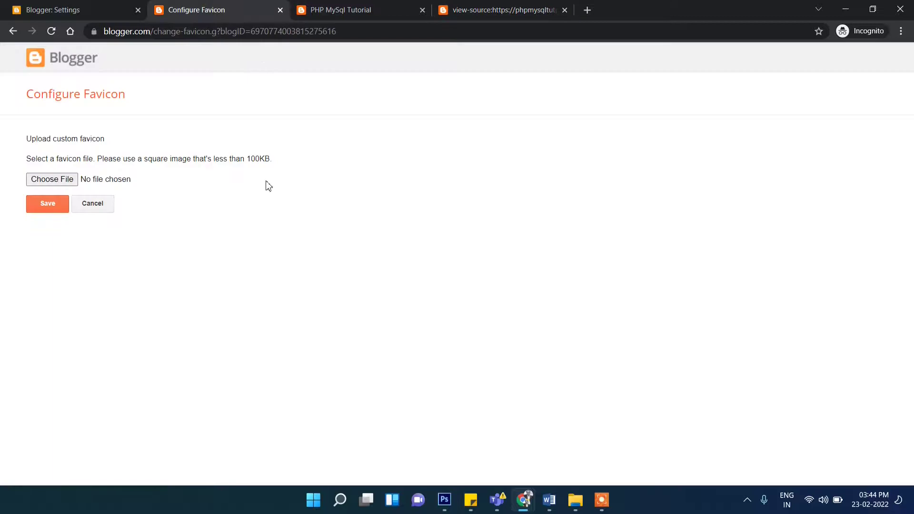
{"action": "left_click", "coordinate": [61, 8]}
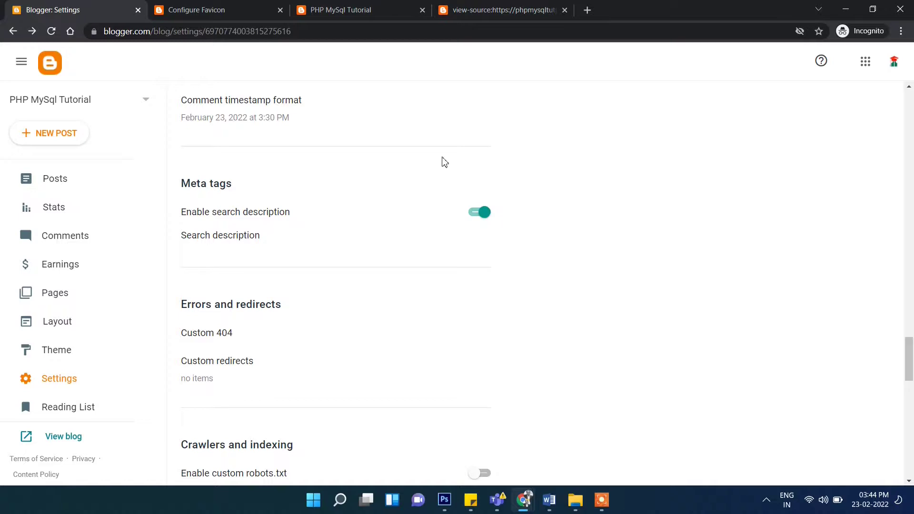
{"action": "left_click", "coordinate": [208, 237]}
{"action": "left_click", "coordinate": [394, 263]}
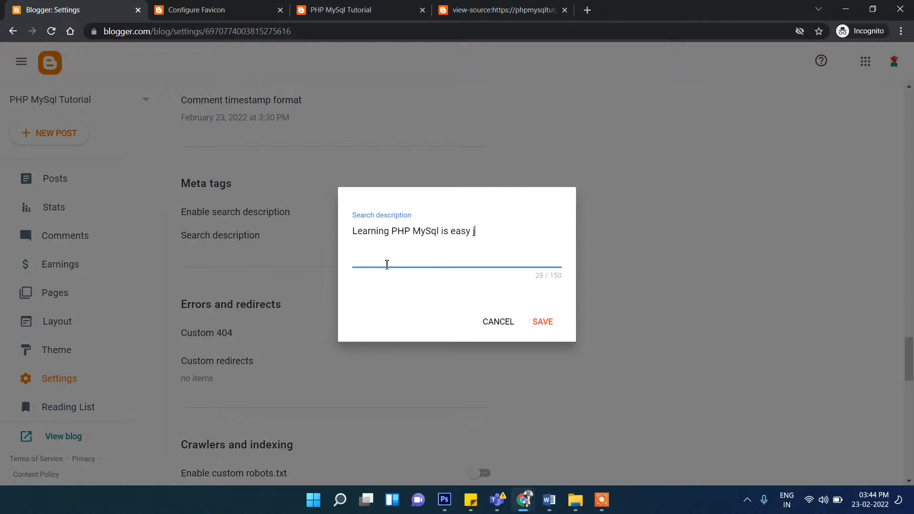
{"action": "type", "text": "llow this blog"}
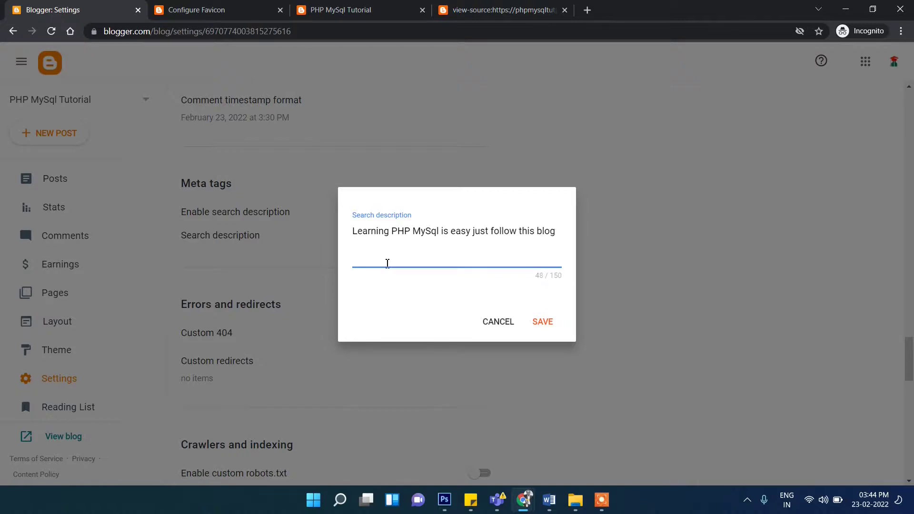
{"action": "left_click", "coordinate": [547, 325]}
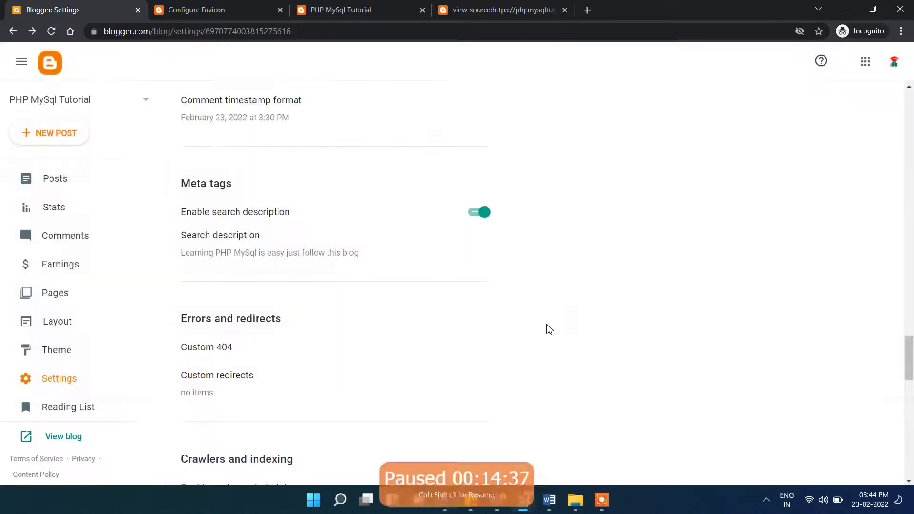
{"action": "left_click", "coordinate": [367, 14]}
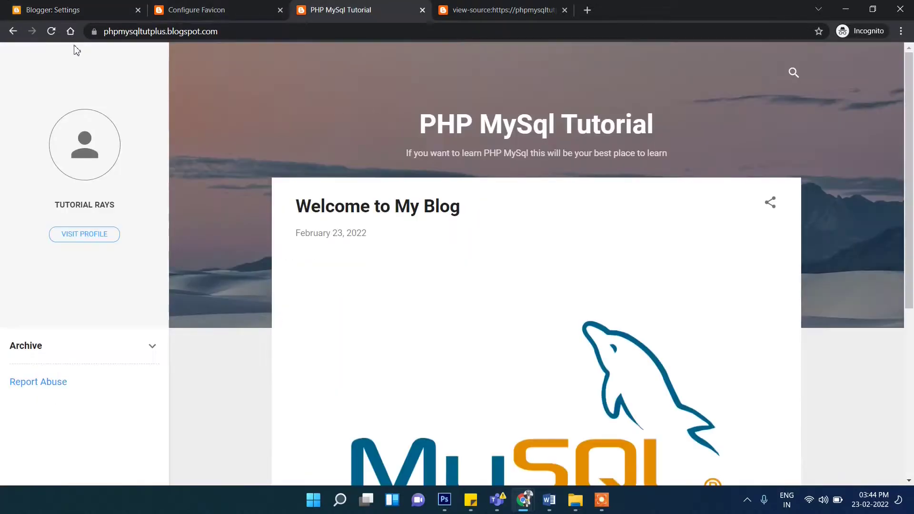
{"action": "left_click", "coordinate": [51, 31]}
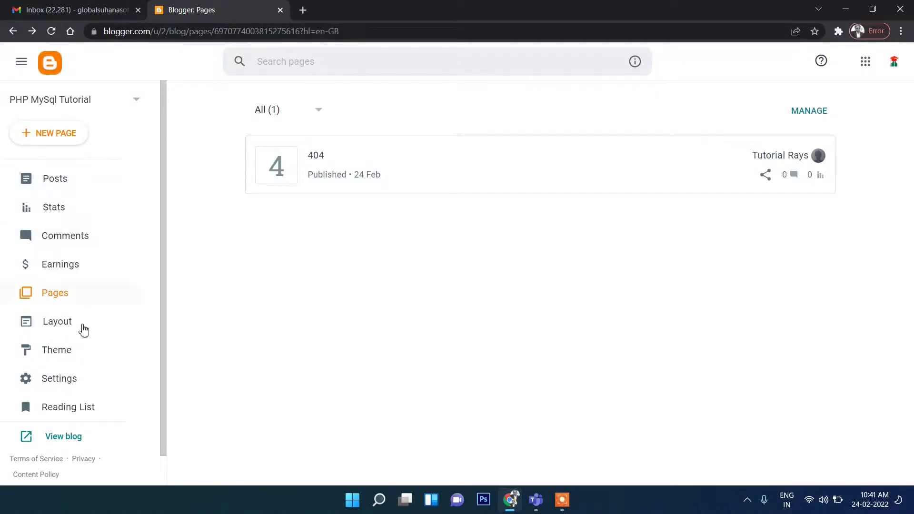
{"action": "left_click", "coordinate": [43, 297]}
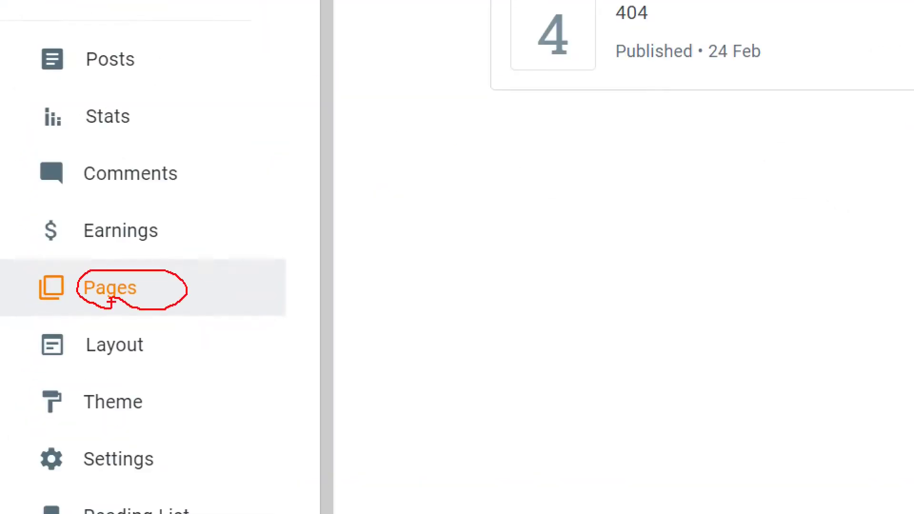
{"action": "left_click", "coordinate": [98, 302]}
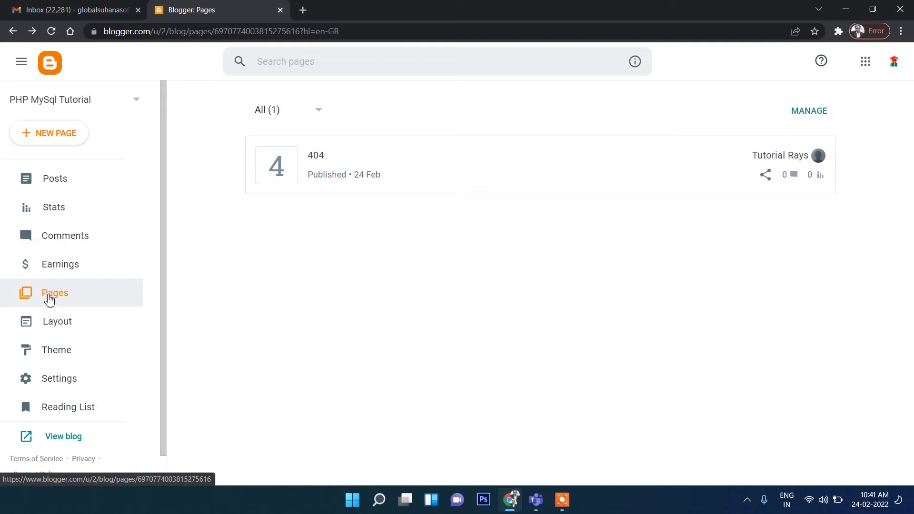
Create and publish a page titled 'About Us' with 'About Us' copied into its body.
{"action": "left_click", "coordinate": [51, 139]}
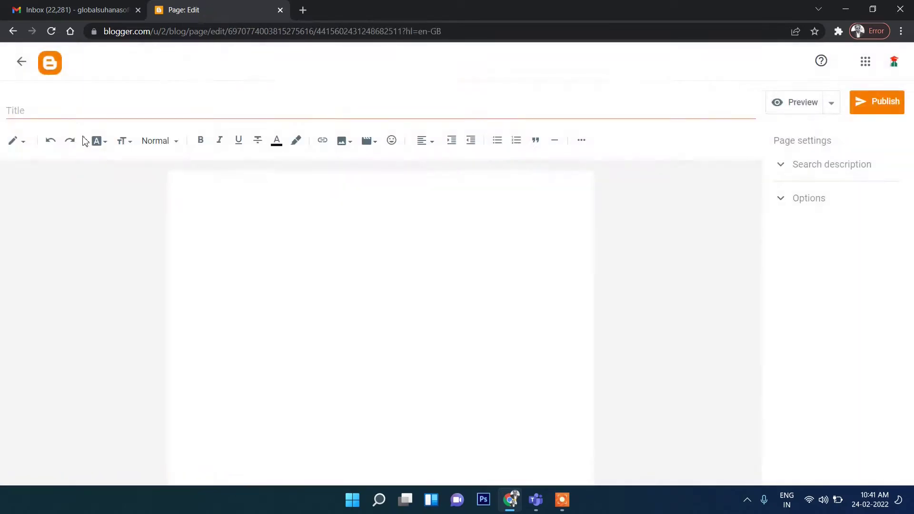
{"action": "type", "text": "About Us"}
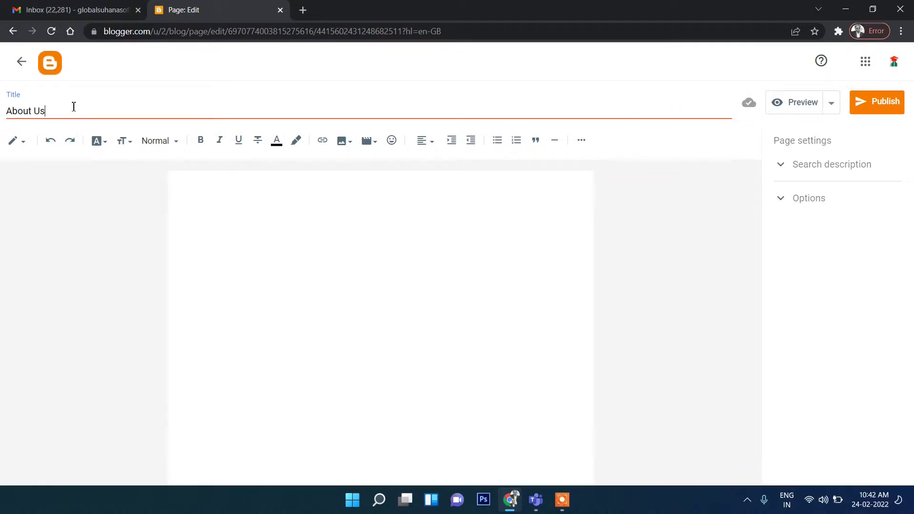
{"action": "key", "text": "ctrl+a"}
{"action": "key", "text": "ctrl+c"}
{"action": "left_click", "coordinate": [257, 225]}
{"action": "key", "text": "ctrl+v"}
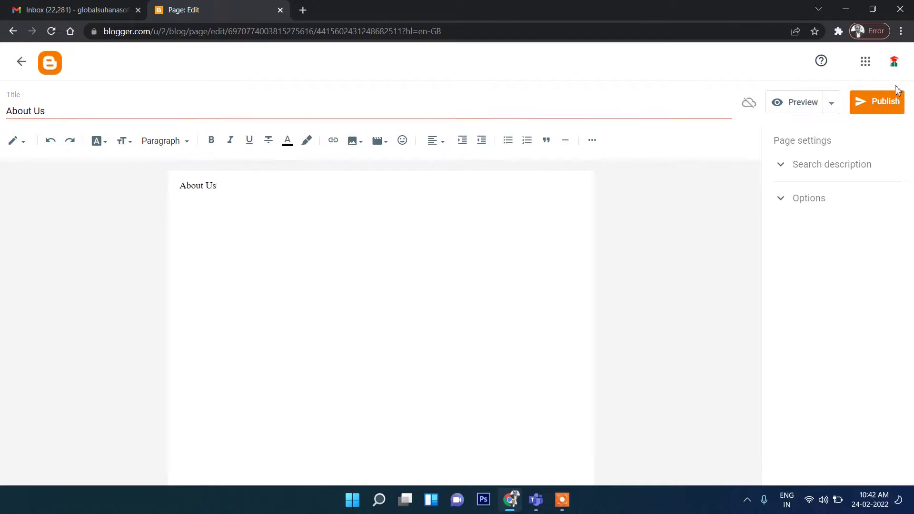
{"action": "left_click", "coordinate": [886, 102]}
{"action": "left_click", "coordinate": [503, 292]}
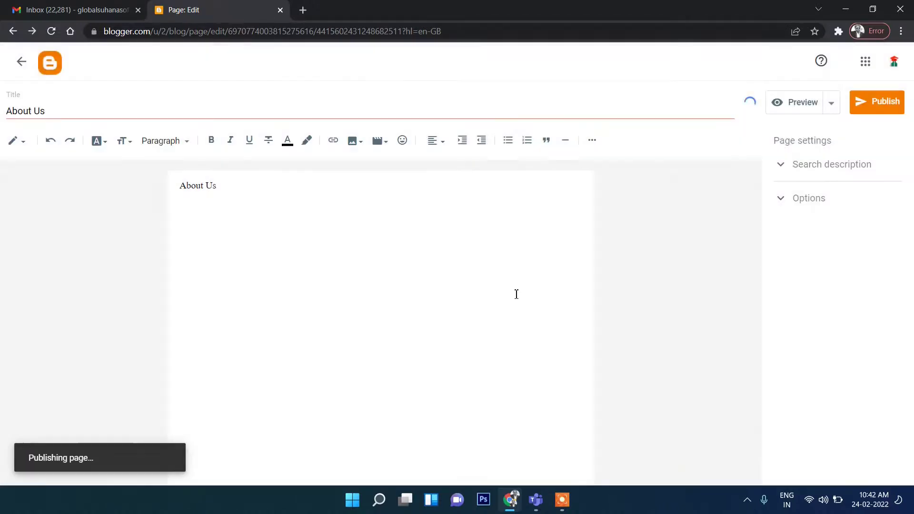
{"action": "left_click", "coordinate": [21, 67]}
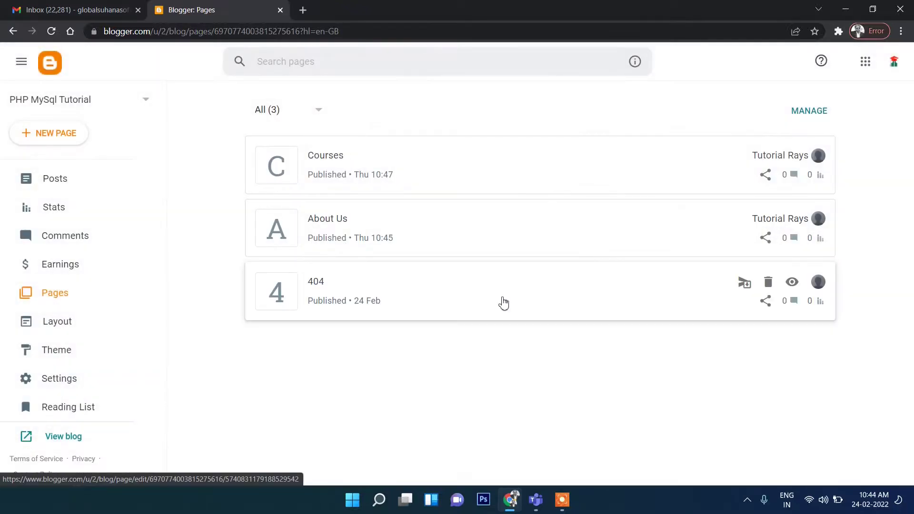
Create and publish a 'Contact us' page with body 'Mode details here contact us'.
{"action": "left_click", "coordinate": [49, 133]}
{"action": "type", "text": "Contact us"}
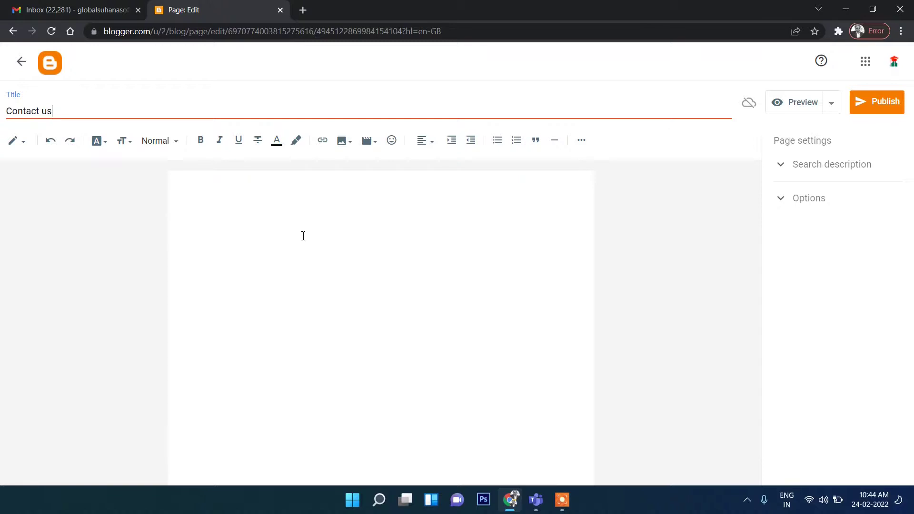
{"action": "left_click", "coordinate": [304, 236]}
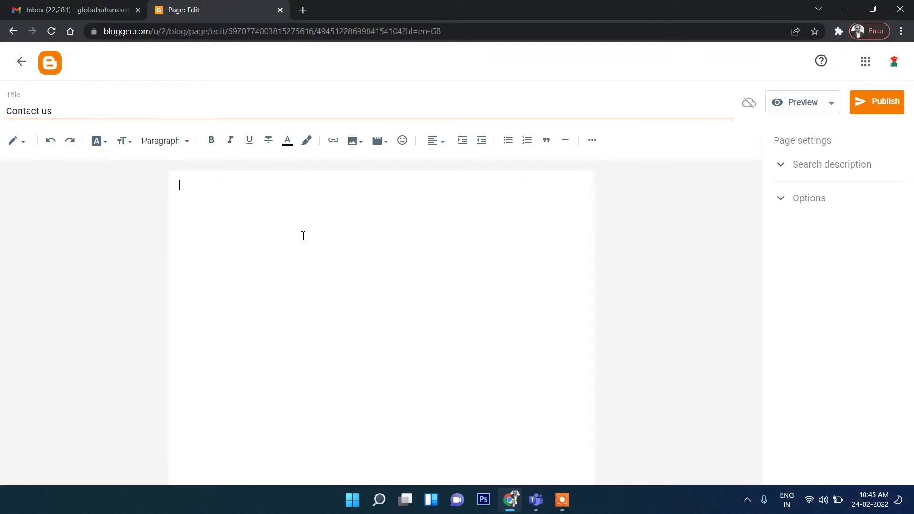
{"action": "type", "text": "Mode details here   contact us"}
{"action": "left_click", "coordinate": [876, 101]}
{"action": "left_click", "coordinate": [498, 302]}
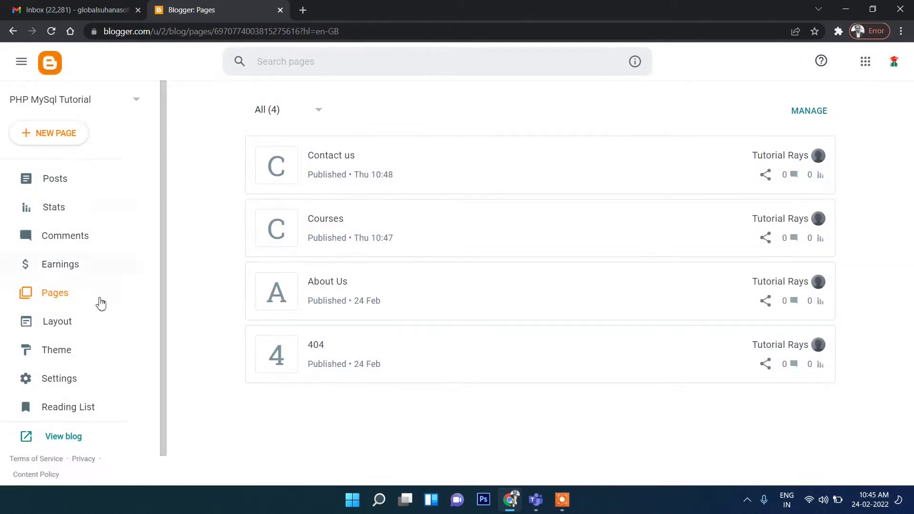
{"action": "scroll", "coordinate": [98, 414], "scroll_direction": "down", "scroll_amount": 1}
View the live blog's 'Welcome to My Blog' post in a new tab, then return to Pages.
{"action": "left_click", "coordinate": [66, 407]}
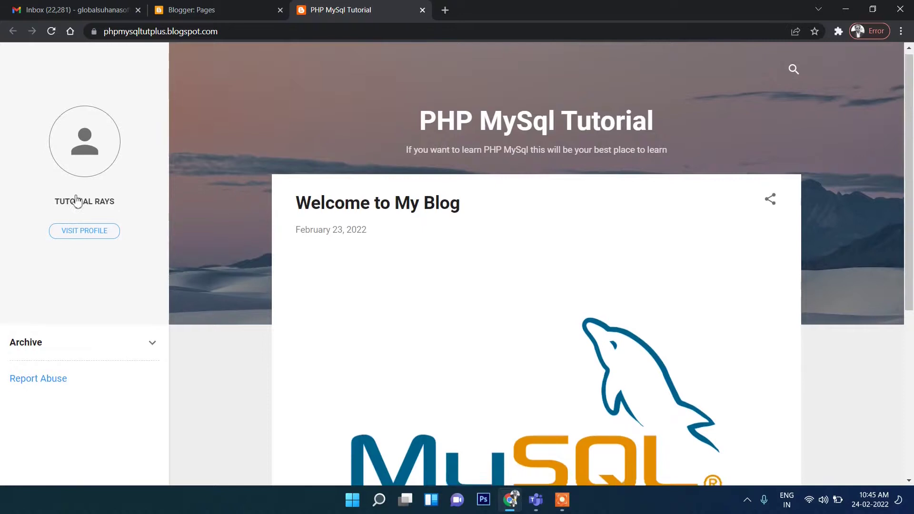
{"action": "scroll", "coordinate": [93, 255], "scroll_direction": "down", "scroll_amount": 5}
{"action": "scroll", "coordinate": [97, 257], "scroll_direction": "up", "scroll_amount": 5}
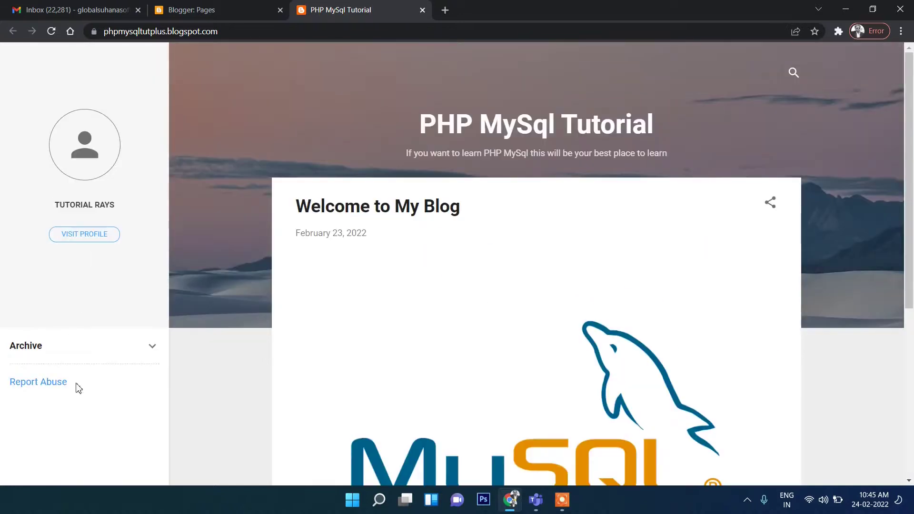
{"action": "left_click", "coordinate": [191, 9]}
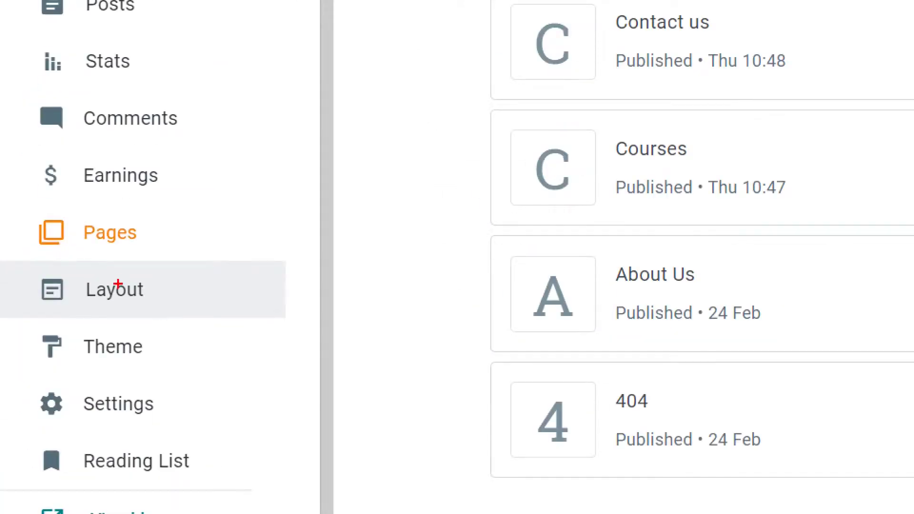
Go to Layout and open Add a Gadget for the Sidebar (Top) section.
{"action": "mouse_move", "coordinate": [117, 284]}
{"action": "left_mouse_down"}
{"action": "mouse_move", "coordinate": [44, 285]}
{"action": "mouse_move", "coordinate": [184, 282]}
{"action": "left_mouse_up"}
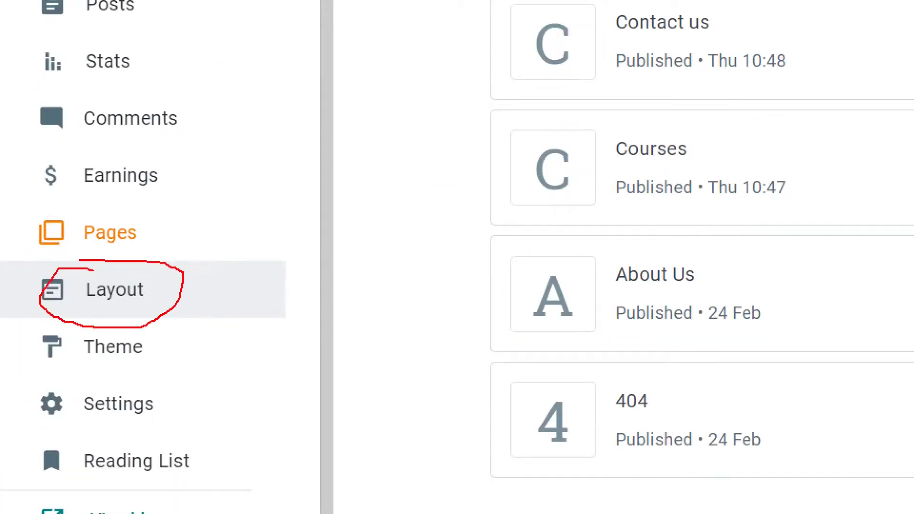
{"action": "left_click", "coordinate": [56, 297]}
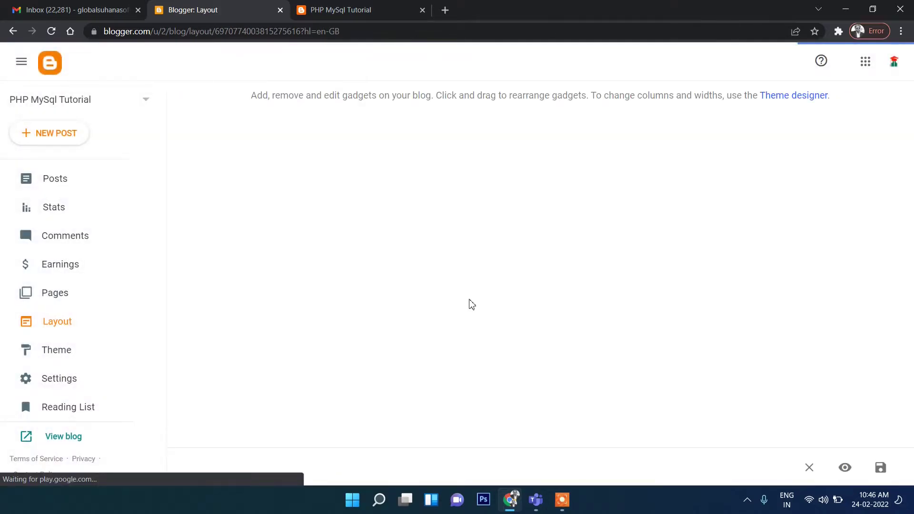
{"action": "scroll", "coordinate": [355, 270], "scroll_direction": "down", "scroll_amount": 4}
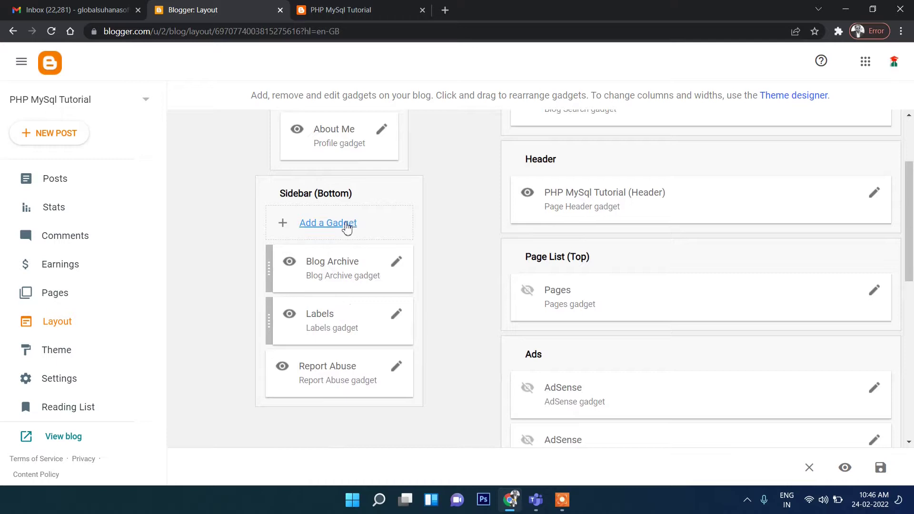
{"action": "scroll", "coordinate": [353, 246], "scroll_direction": "up", "scroll_amount": 4}
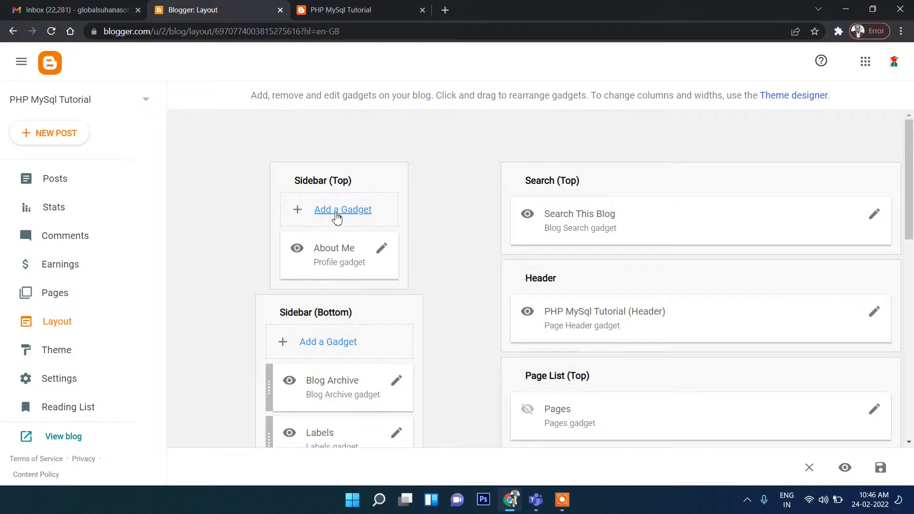
{"action": "scroll", "coordinate": [340, 266], "scroll_direction": "down", "scroll_amount": 3}
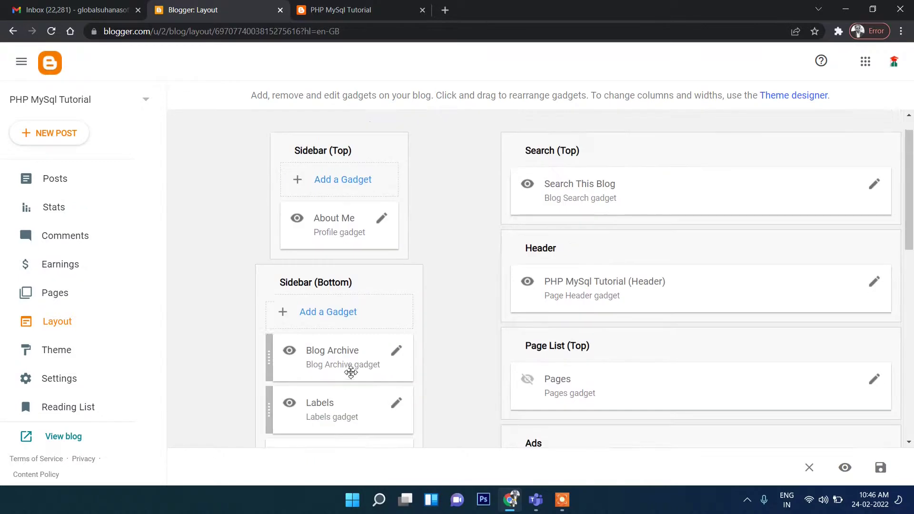
{"action": "scroll", "coordinate": [350, 372], "scroll_direction": "up", "scroll_amount": 1}
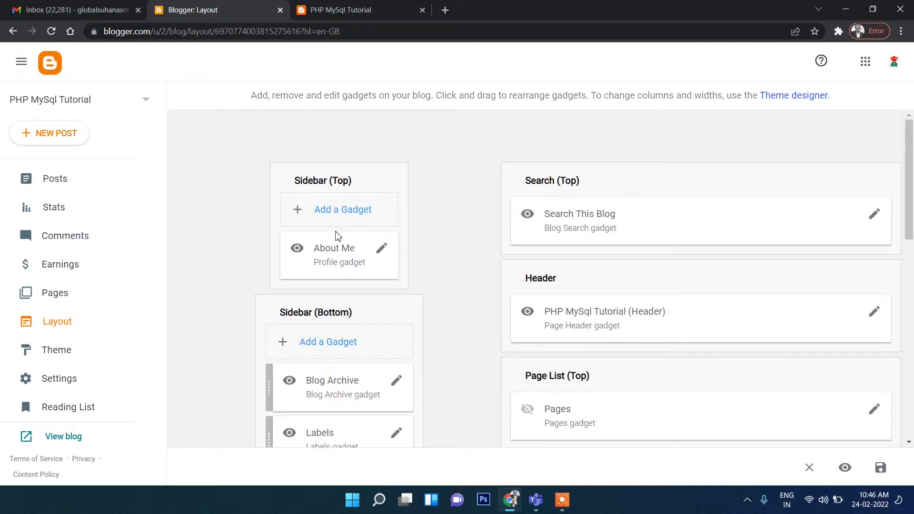
{"action": "left_click", "coordinate": [334, 213]}
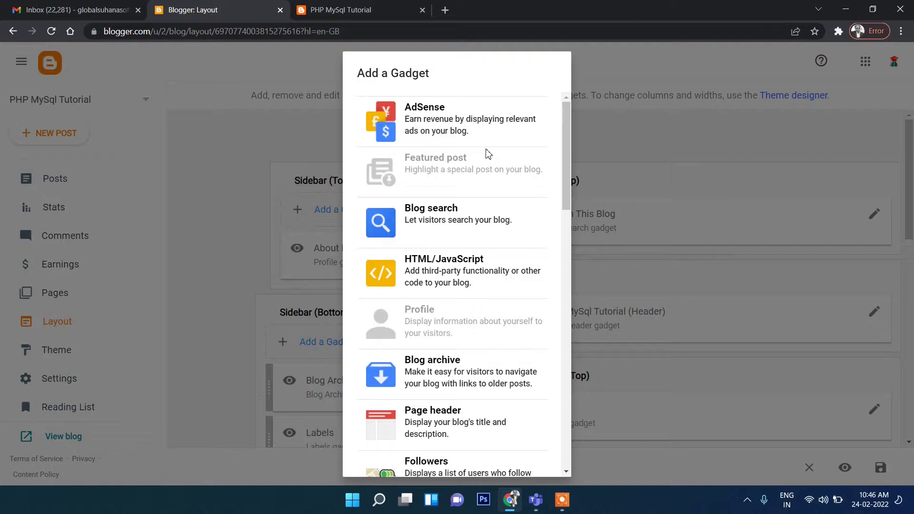
Choose the Pages gadget and title it 'Menu'.
{"action": "scroll", "coordinate": [487, 153], "scroll_direction": "down", "scroll_amount": 5}
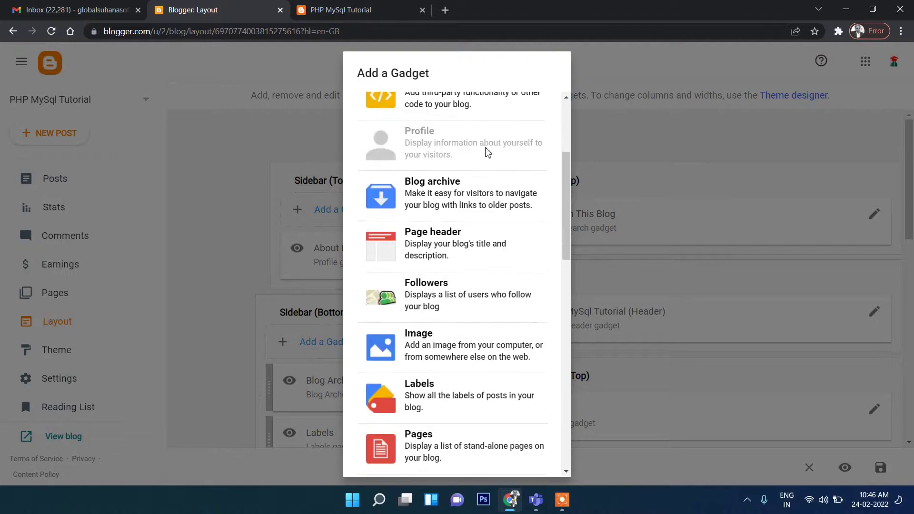
{"action": "scroll", "coordinate": [488, 152], "scroll_direction": "down", "scroll_amount": 3}
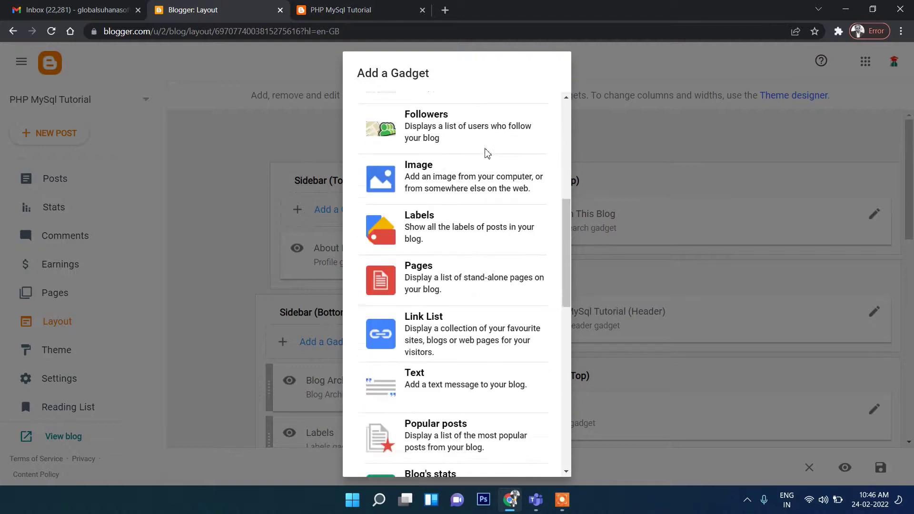
{"action": "scroll", "coordinate": [486, 159], "scroll_direction": "down", "scroll_amount": 1}
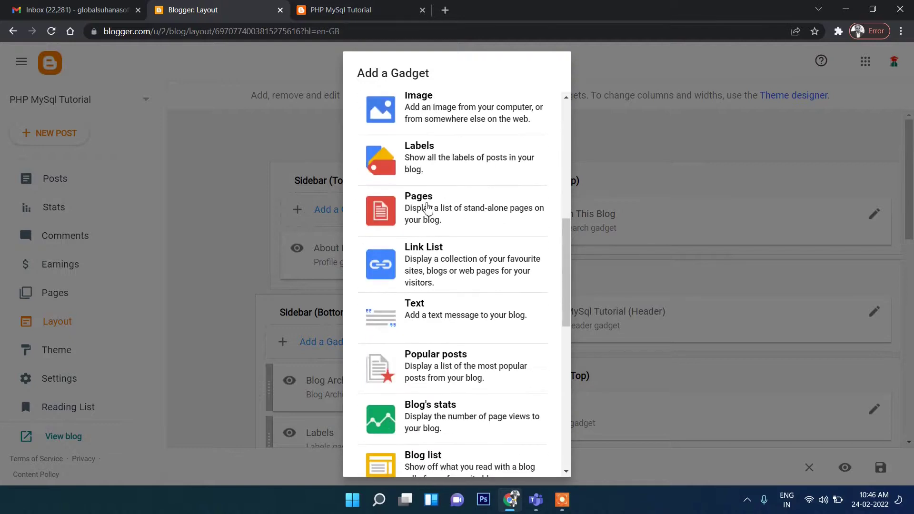
{"action": "left_click", "coordinate": [426, 207]}
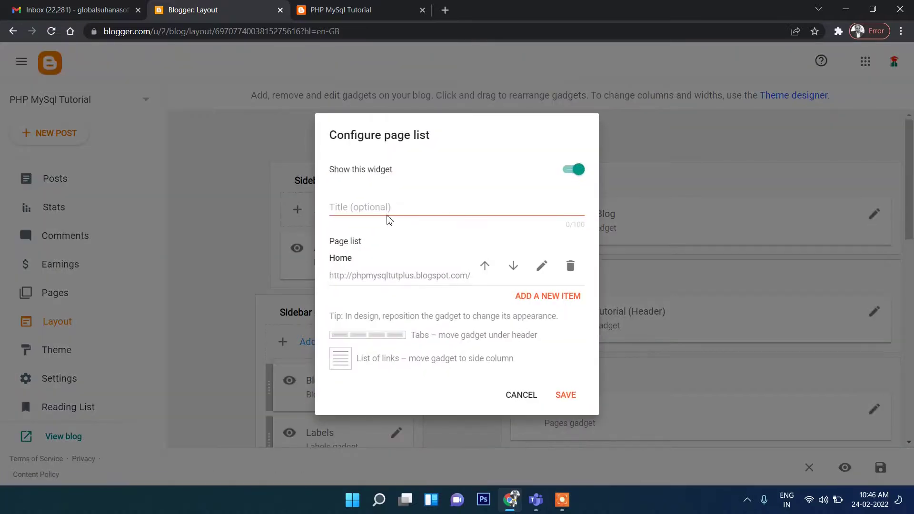
{"action": "left_click", "coordinate": [388, 212]}
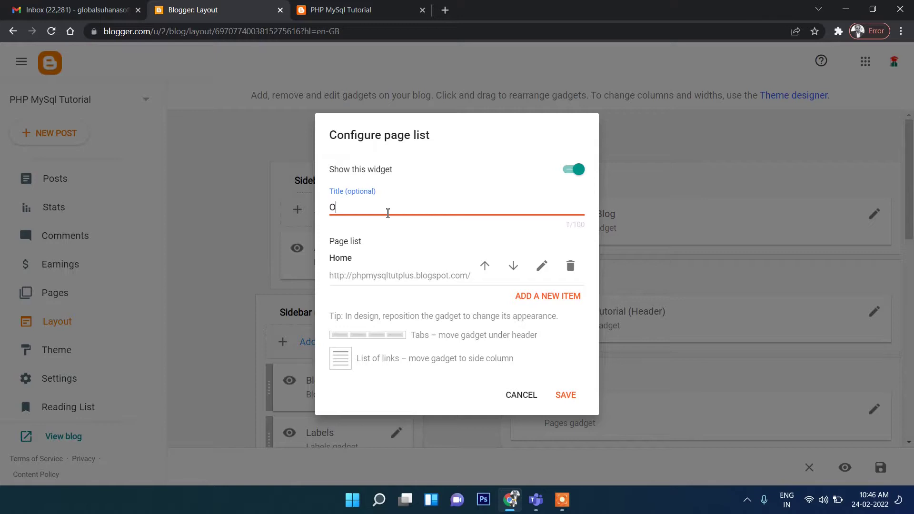
{"action": "type", "text": "men"}
Add About Us, Courses and Contact us as entries in the page list.
{"action": "left_click", "coordinate": [531, 299]}
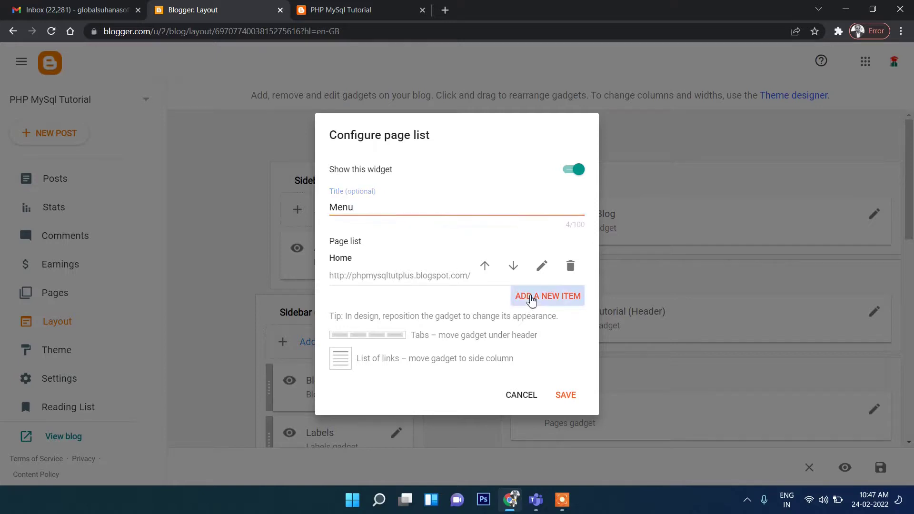
{"action": "left_click", "coordinate": [374, 158]}
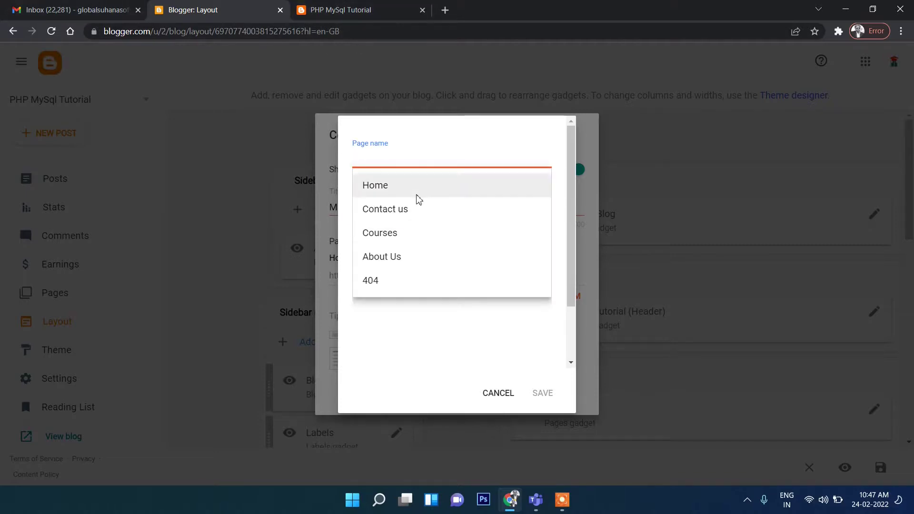
{"action": "left_click", "coordinate": [394, 257]}
{"action": "left_click", "coordinate": [542, 393]}
{"action": "left_click", "coordinate": [561, 328]}
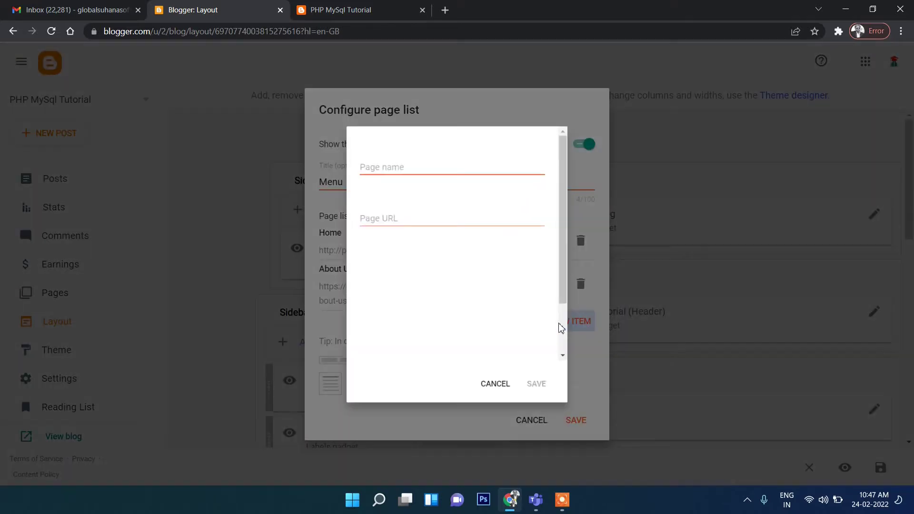
{"action": "left_click", "coordinate": [391, 158]}
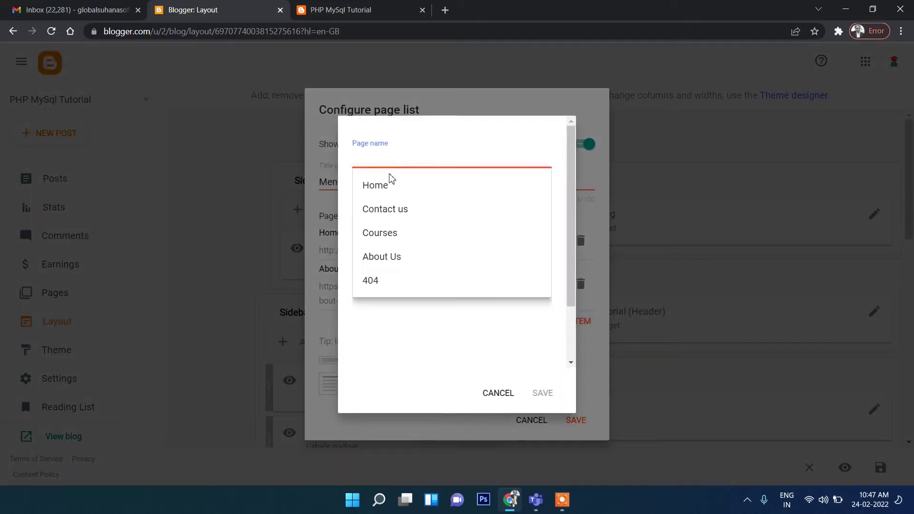
{"action": "left_click", "coordinate": [398, 236]}
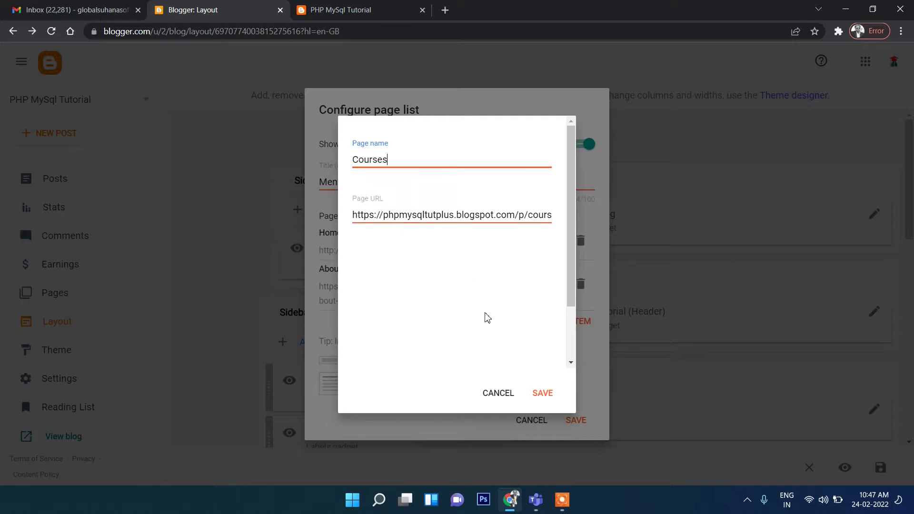
{"action": "left_click", "coordinate": [541, 393]}
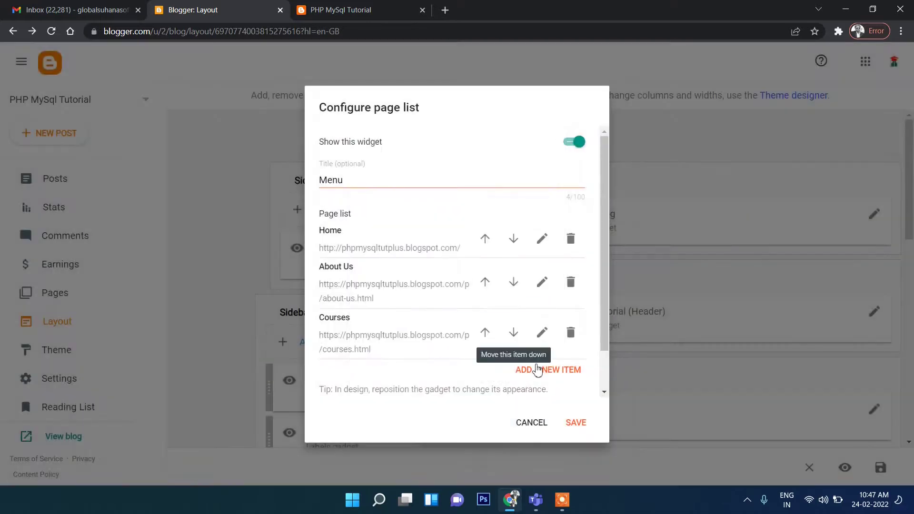
{"action": "left_click", "coordinate": [538, 369]}
{"action": "left_click", "coordinate": [396, 157]}
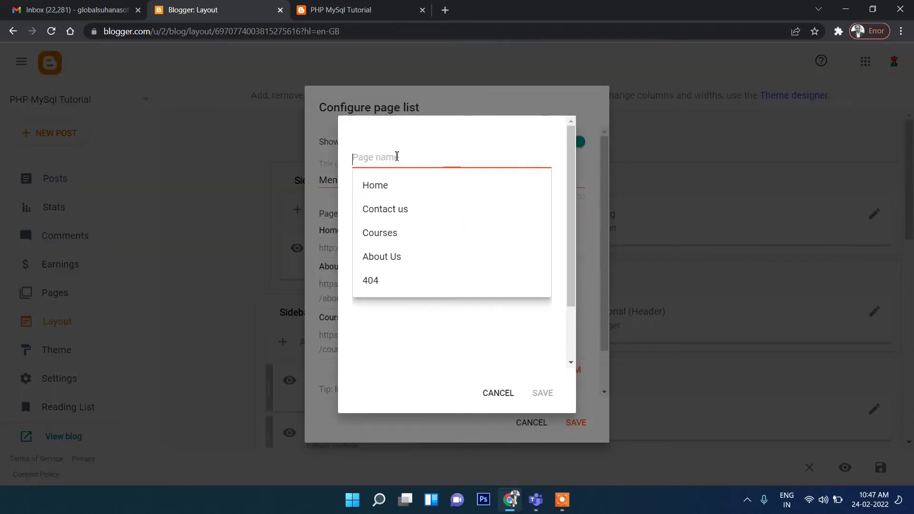
{"action": "left_click", "coordinate": [395, 210]}
{"action": "left_click", "coordinate": [542, 393]}
Save the Menu gadget with Home, About Us, Courses and Contact us.
{"action": "scroll", "coordinate": [476, 342], "scroll_direction": "down", "scroll_amount": 2}
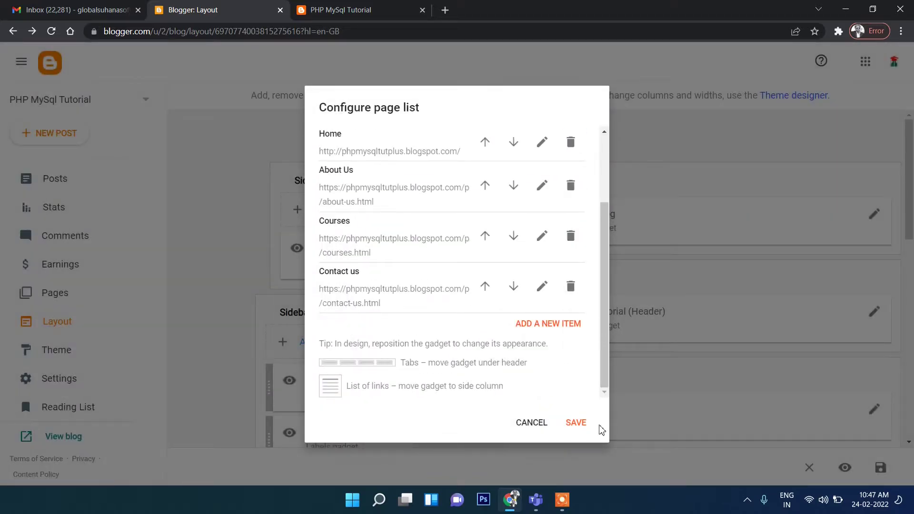
{"action": "left_click_drag", "start_coordinate": [374, 386], "coordinate": [406, 385]}
{"action": "left_click", "coordinate": [576, 422]}
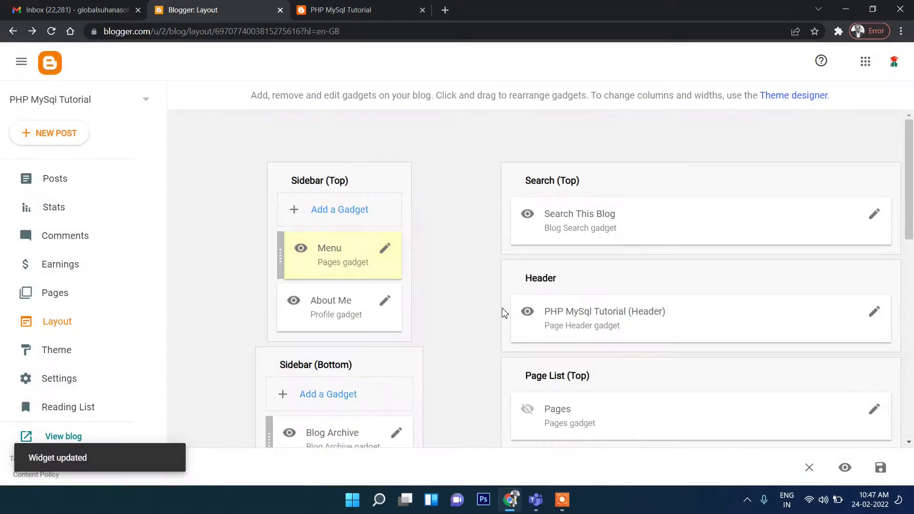
{"action": "scroll", "coordinate": [492, 307], "scroll_direction": "down", "scroll_amount": 10}
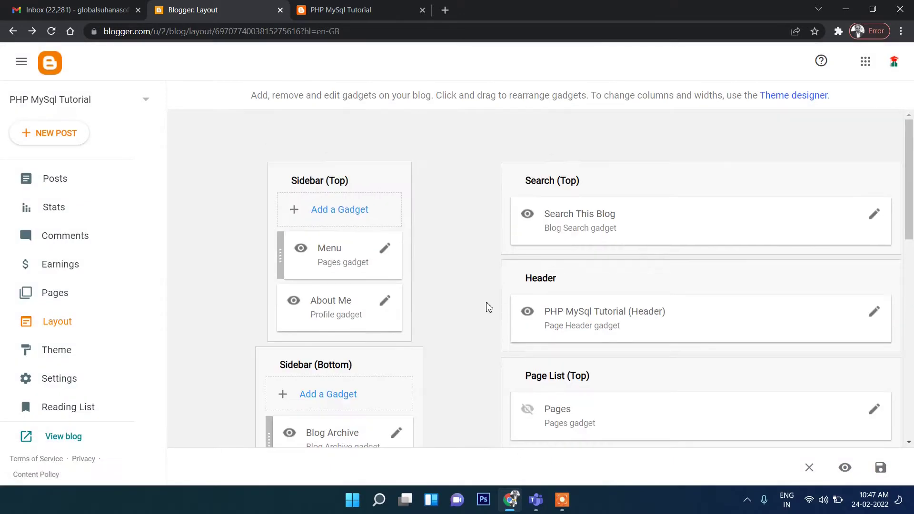
{"action": "scroll", "coordinate": [457, 295], "scroll_direction": "down", "scroll_amount": 10}
{"action": "scroll", "coordinate": [449, 310], "scroll_direction": "up", "scroll_amount": 10}
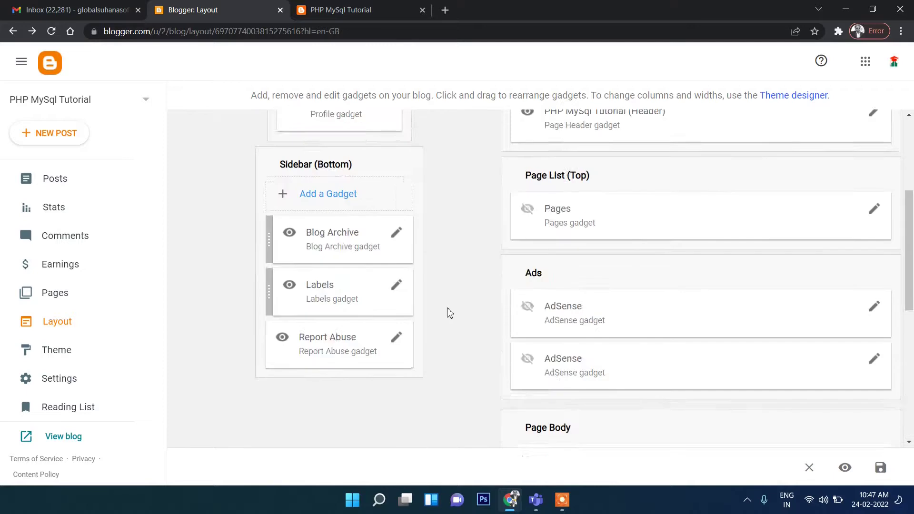
{"action": "left_click", "coordinate": [365, 6]}
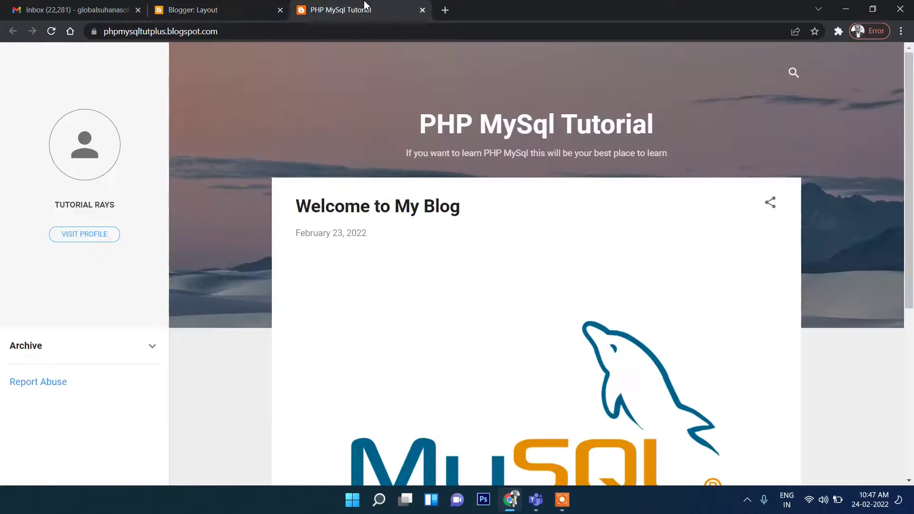
{"action": "left_click", "coordinate": [52, 32]}
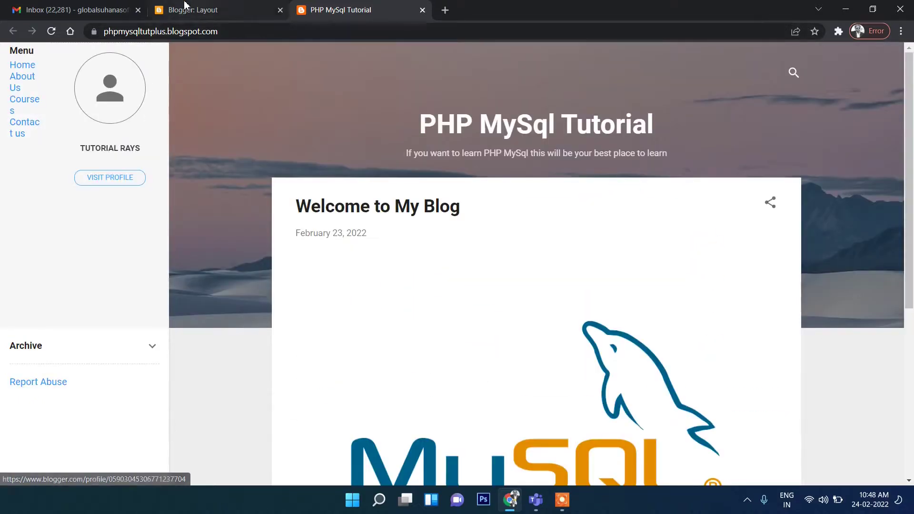
{"action": "left_click", "coordinate": [187, 10]}
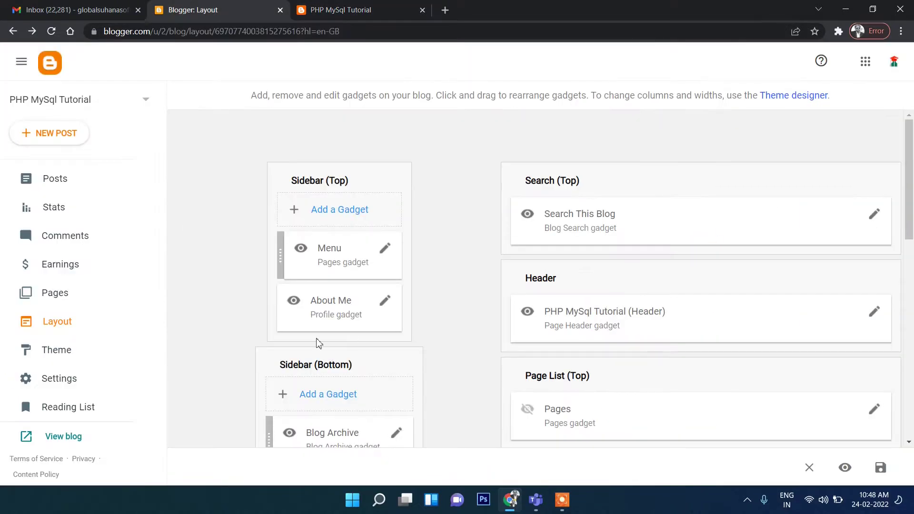
{"action": "scroll", "coordinate": [390, 327], "scroll_direction": "down", "scroll_amount": 2}
{"action": "scroll", "coordinate": [387, 333], "scroll_direction": "up", "scroll_amount": 2}
Turn off Show this widget and Show about me for the About Me gadget and save.
{"action": "left_click", "coordinate": [385, 303]}
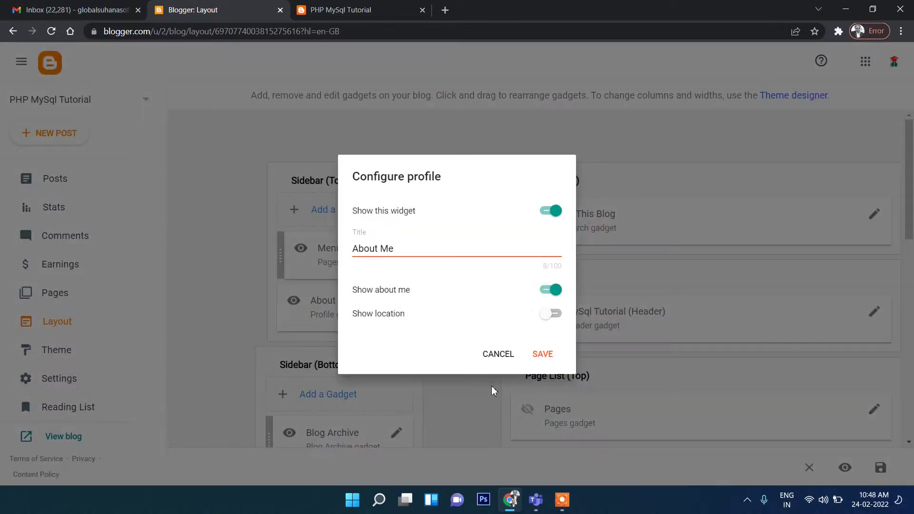
{"action": "left_click", "coordinate": [547, 214]}
{"action": "left_click", "coordinate": [547, 290]}
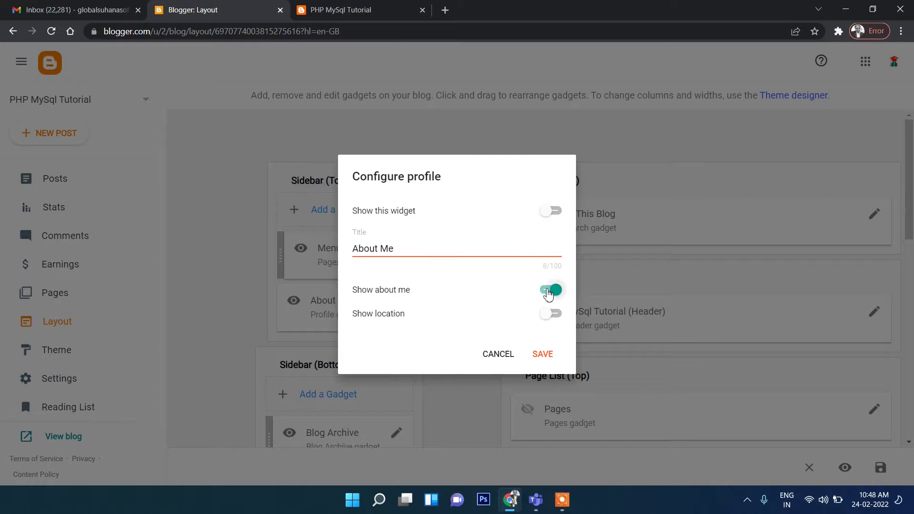
{"action": "left_click", "coordinate": [542, 358]}
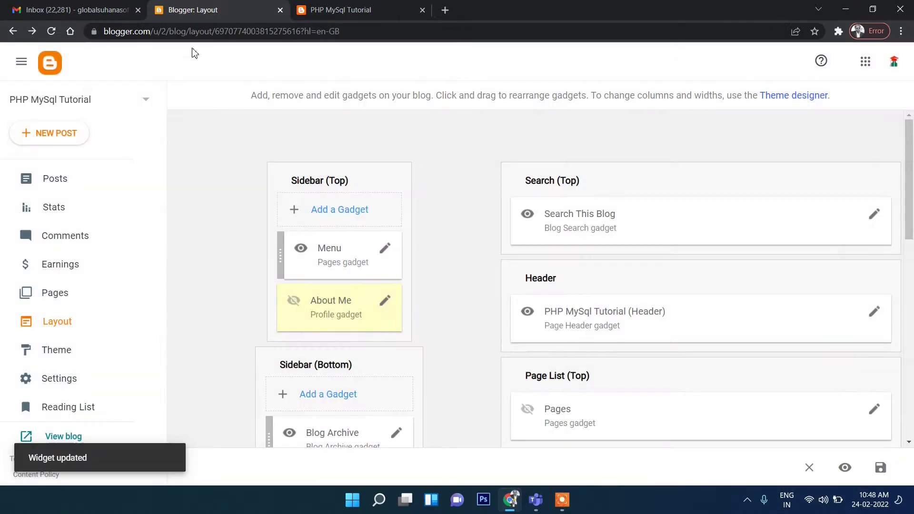
{"action": "left_click", "coordinate": [333, 9]}
Reload the live blog, check the sidebar, try the About Us menu link, then return to Layout.
{"action": "left_click", "coordinate": [51, 32]}
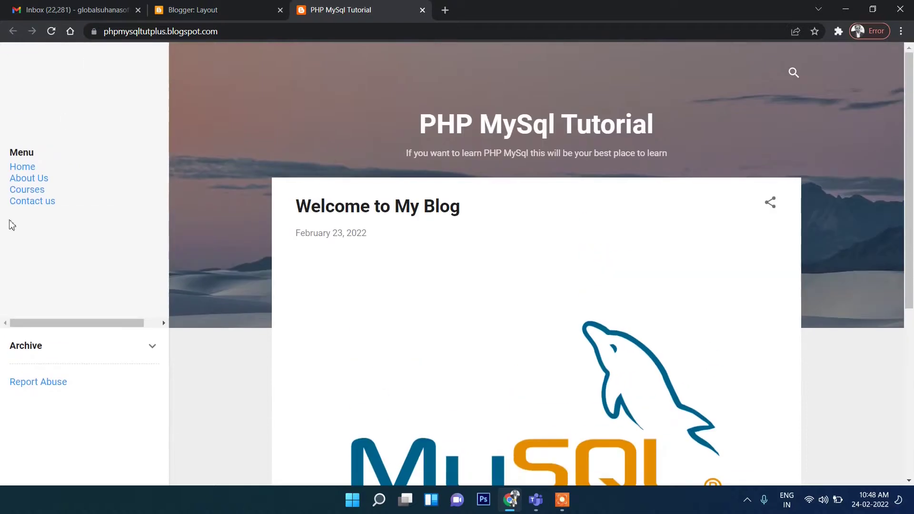
{"action": "scroll", "coordinate": [35, 212], "scroll_direction": "down", "scroll_amount": 4}
{"action": "scroll", "coordinate": [37, 207], "scroll_direction": "up", "scroll_amount": 4}
{"action": "scroll", "coordinate": [23, 210], "scroll_direction": "down", "scroll_amount": 4}
{"action": "scroll", "coordinate": [22, 225], "scroll_direction": "up", "scroll_amount": 4}
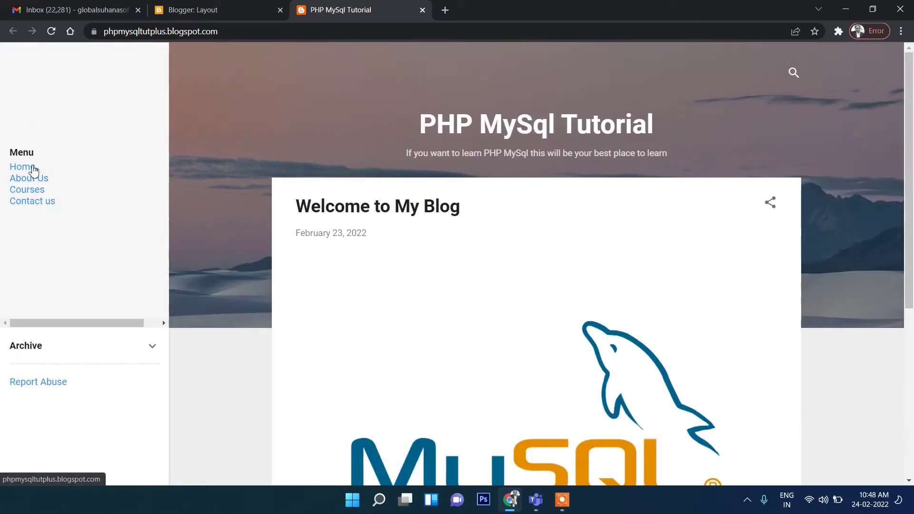
{"action": "left_click", "coordinate": [28, 179]}
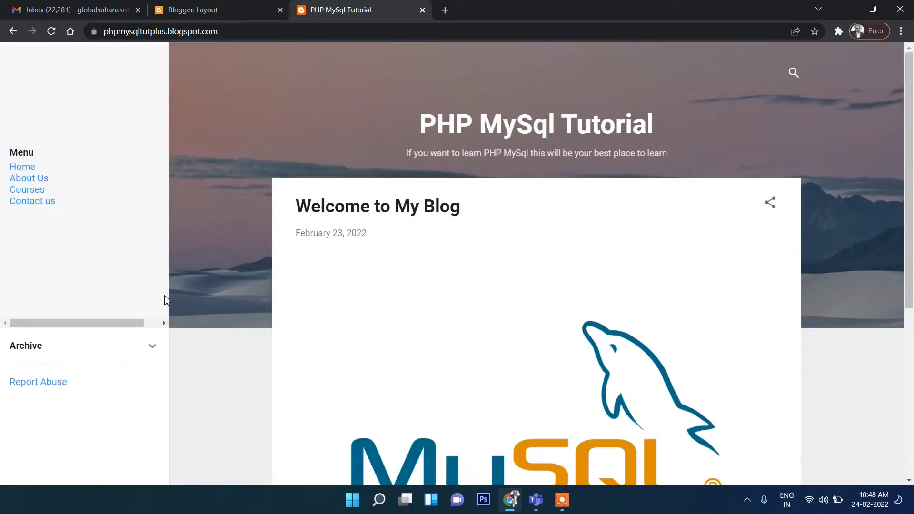
{"action": "left_click", "coordinate": [198, 10]}
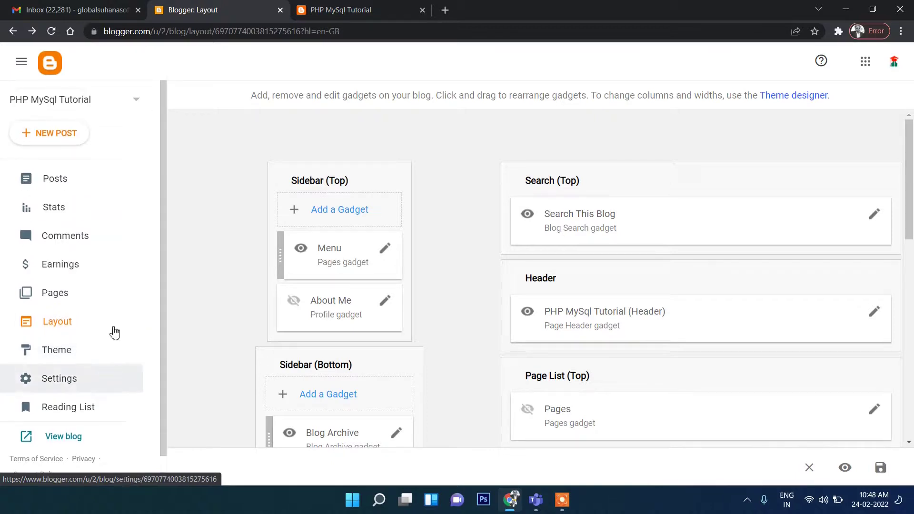
Start a new post titled 'PHP MySql' and copy the title into the post body.
{"action": "left_click", "coordinate": [68, 180]}
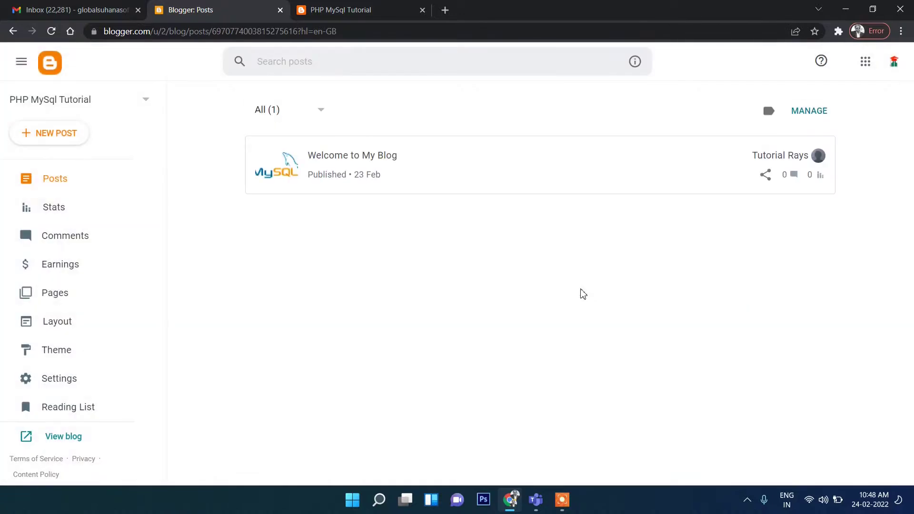
{"action": "left_click", "coordinate": [52, 133]}
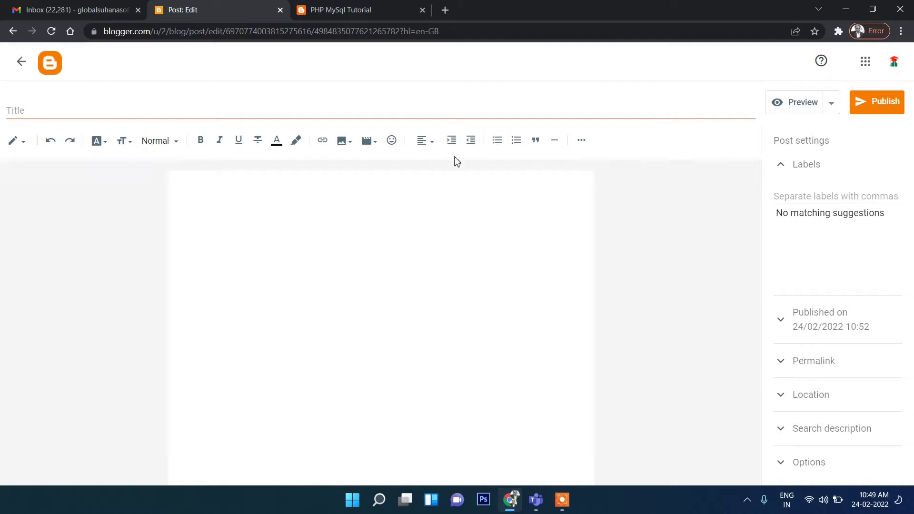
{"action": "left_click", "coordinate": [80, 114]}
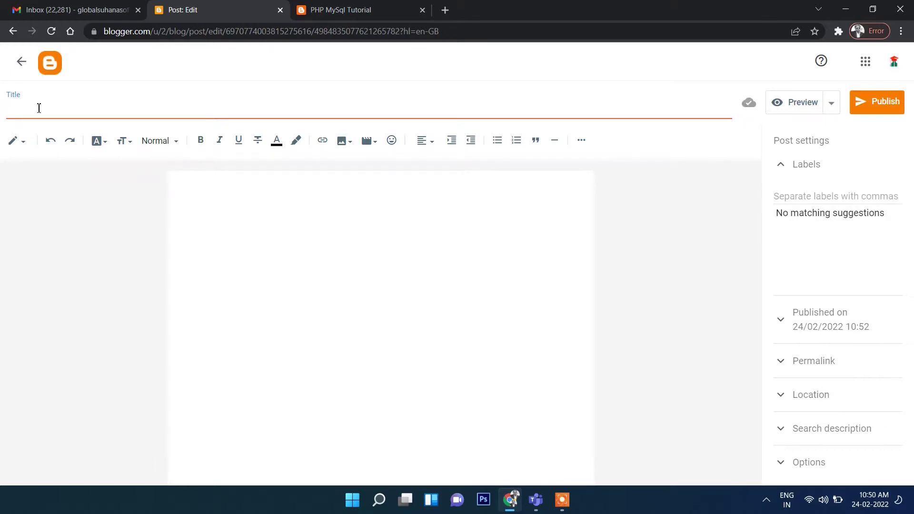
{"action": "type", "text": "PHP MySql"}
{"action": "triple_click", "coordinate": [72, 115]}
{"action": "key", "text": "ctrl+c"}
{"action": "left_click", "coordinate": [285, 260]}
{"action": "key", "text": "ctrl+v"}
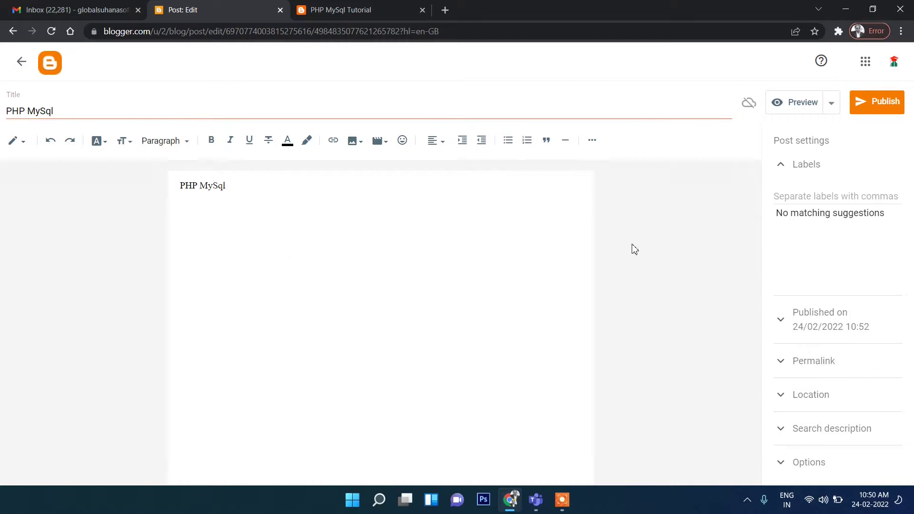
Label it 'PHP MySql Tutorial, PHP MySql Course, PHP MySql Trainng' and publish the post.
{"action": "left_click", "coordinate": [811, 192]}
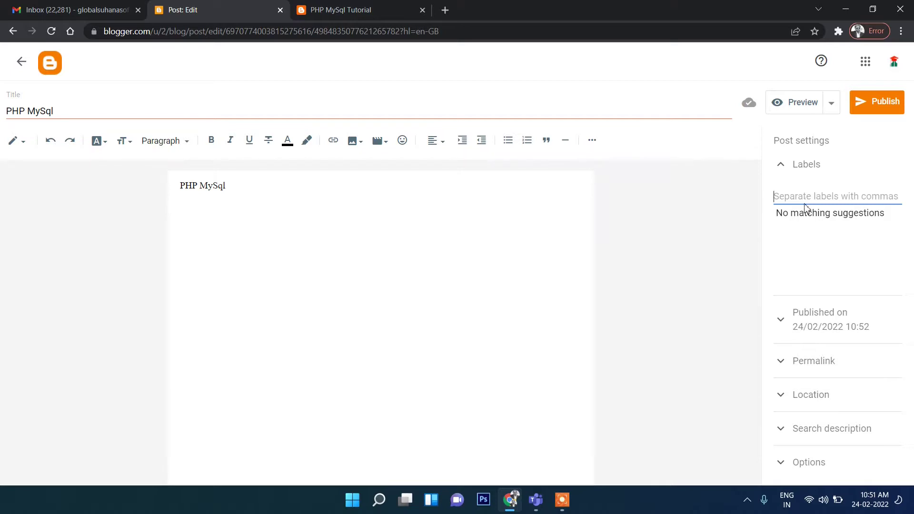
{"action": "type", "text": "PHP MySql Tutorial, PHP MyS"}
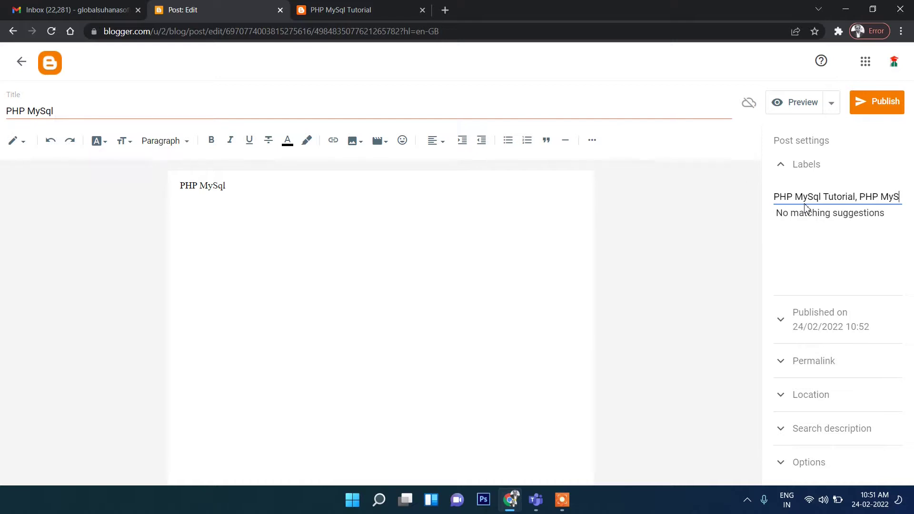
{"action": "type", "text": "ql Cour"}
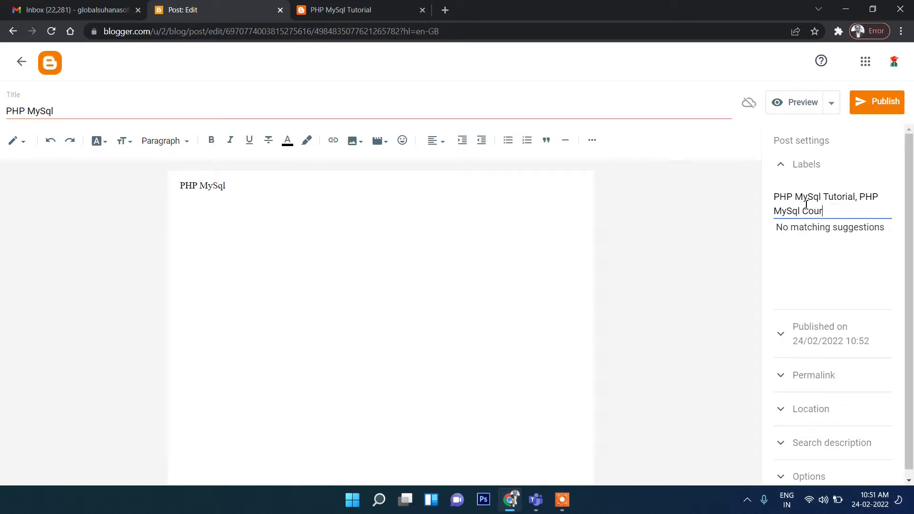
{"action": "type", "text": "se, PHP MySql Trainng"}
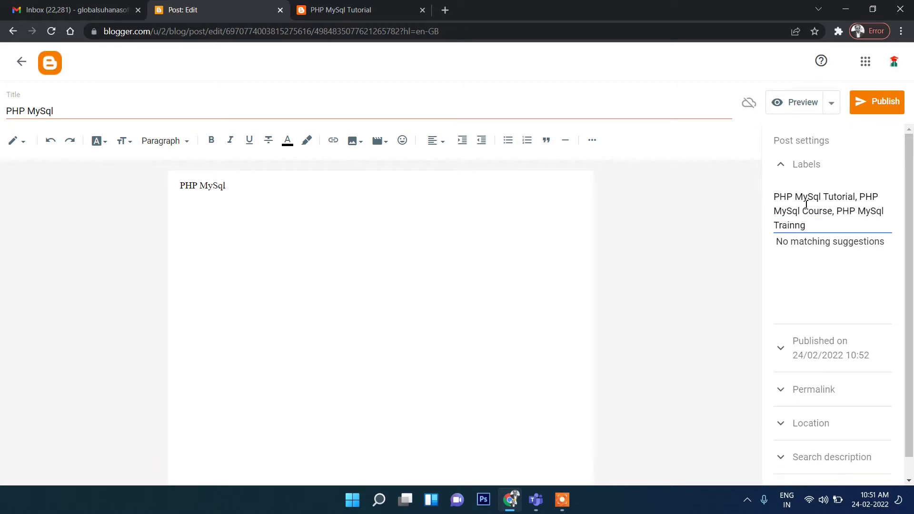
{"action": "key", "text": "Return"}
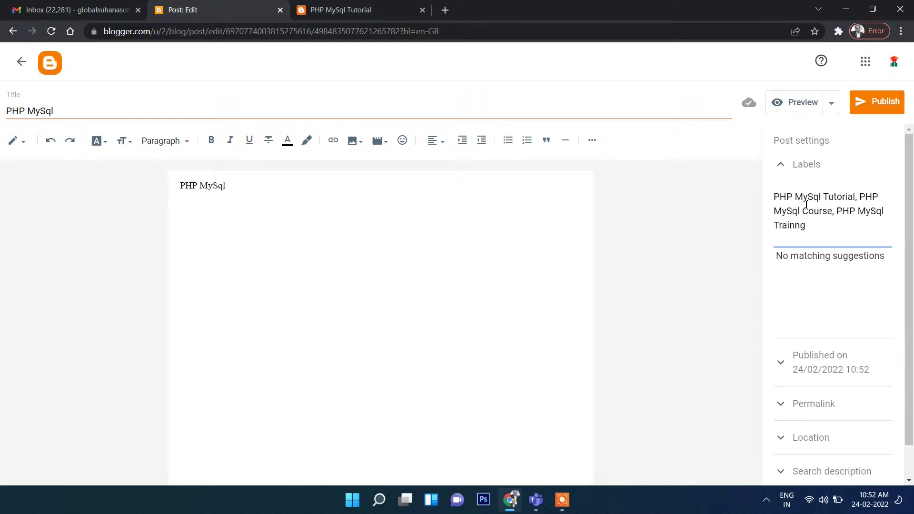
{"action": "left_click", "coordinate": [876, 103]}
{"action": "left_click", "coordinate": [514, 297]}
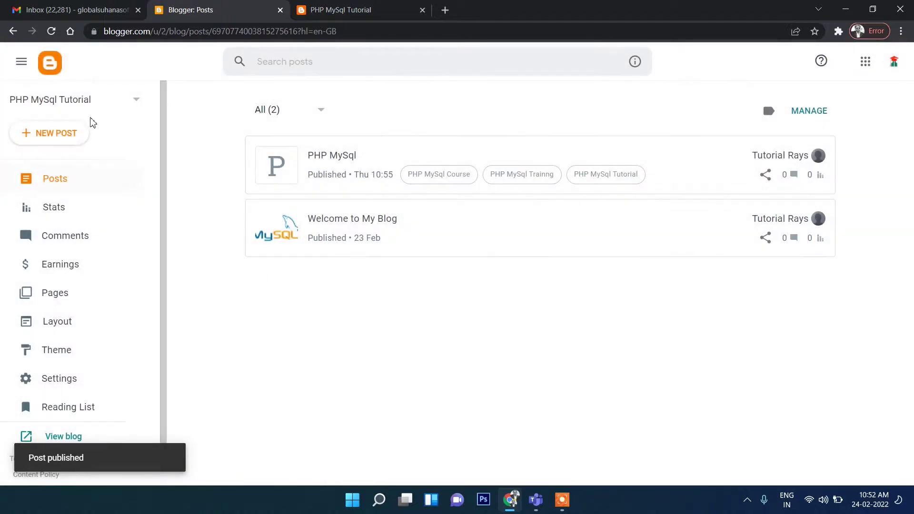
Start another new post titled 'Angular' and copy the title into the post body.
{"action": "left_click", "coordinate": [64, 139]}
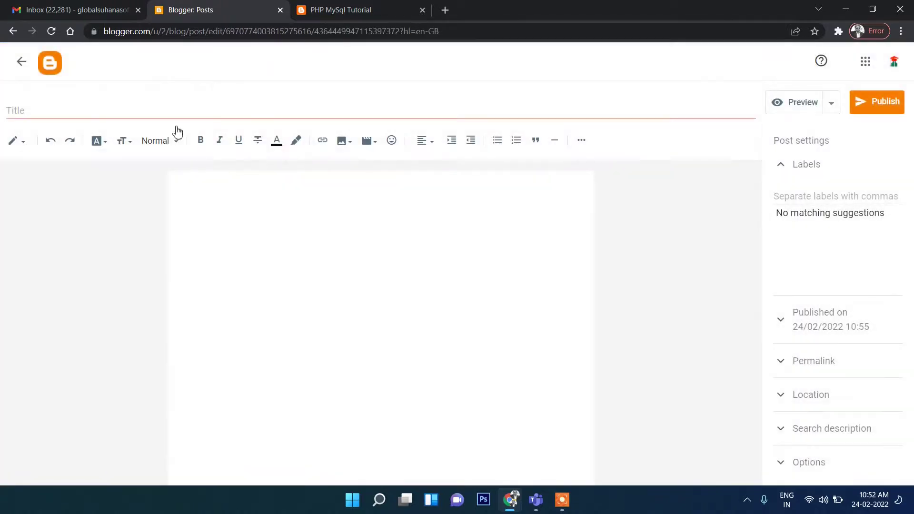
{"action": "left_click", "coordinate": [70, 113]}
{"action": "type", "text": "Angular"}
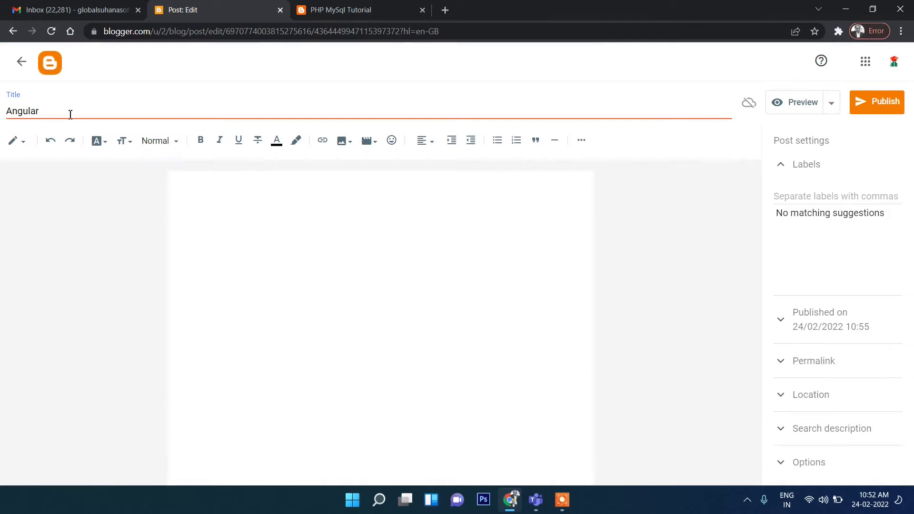
{"action": "key", "text": "ctrl+a"}
{"action": "key", "text": "ctrl+c"}
{"action": "left_click", "coordinate": [220, 262]}
{"action": "key", "text": "ctrl+v"}
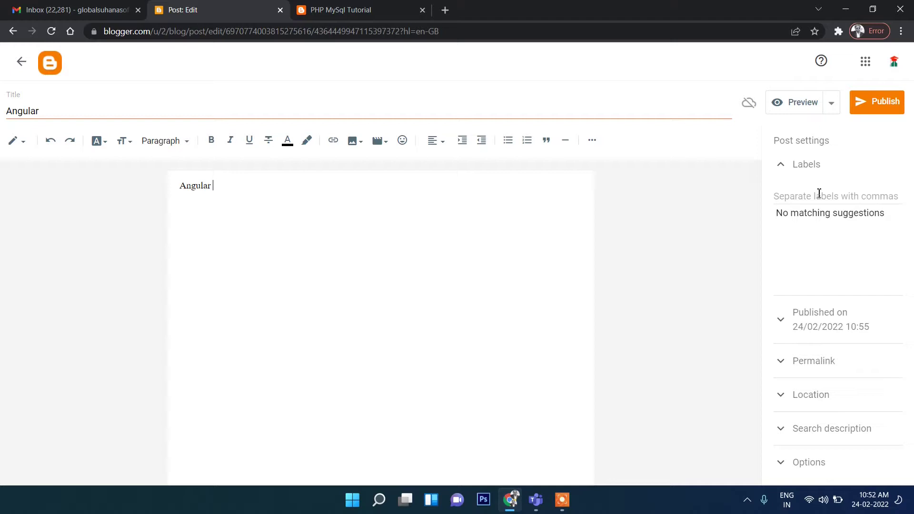
Label it 'Angular Training, Angula Course, Angular Tutorial' and publish the post.
{"action": "left_click", "coordinate": [805, 168]}
{"action": "left_click", "coordinate": [805, 169]}
{"action": "left_click", "coordinate": [819, 198]}
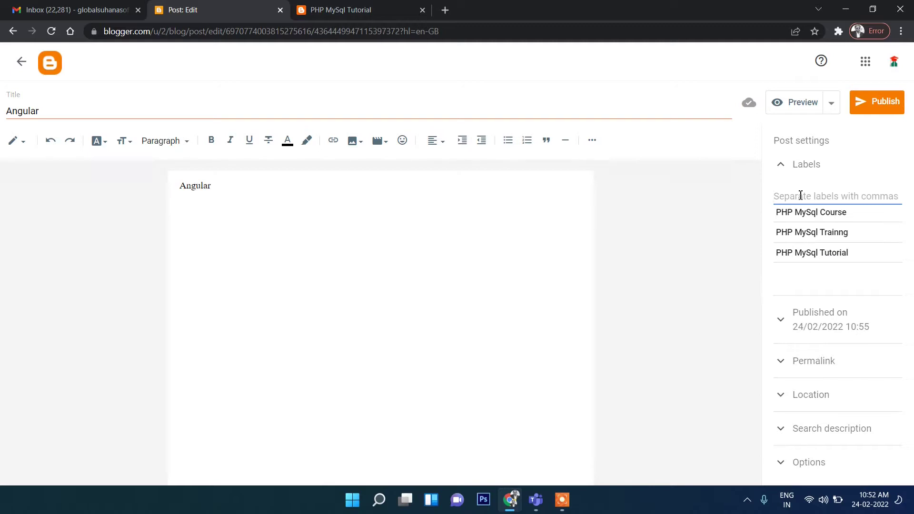
{"action": "type", "text": "Angular"}
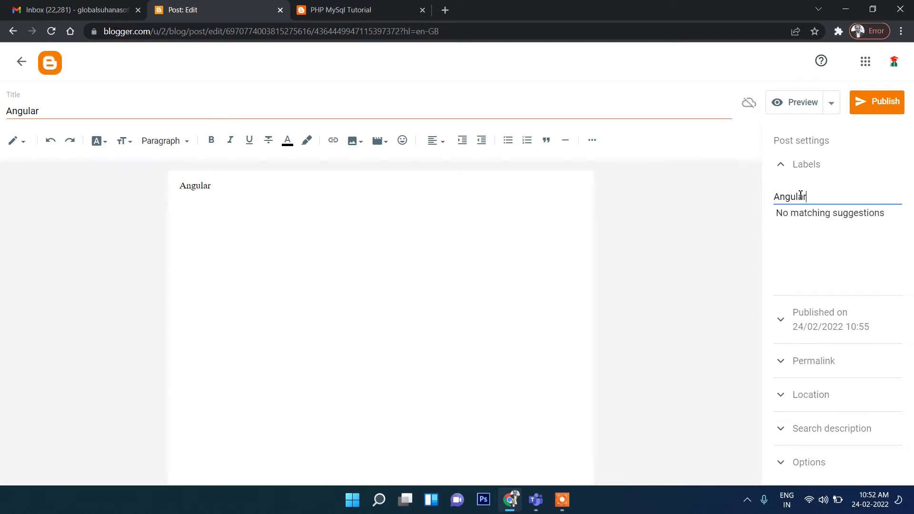
{"action": "type", "text": " Training, Angula Course,"}
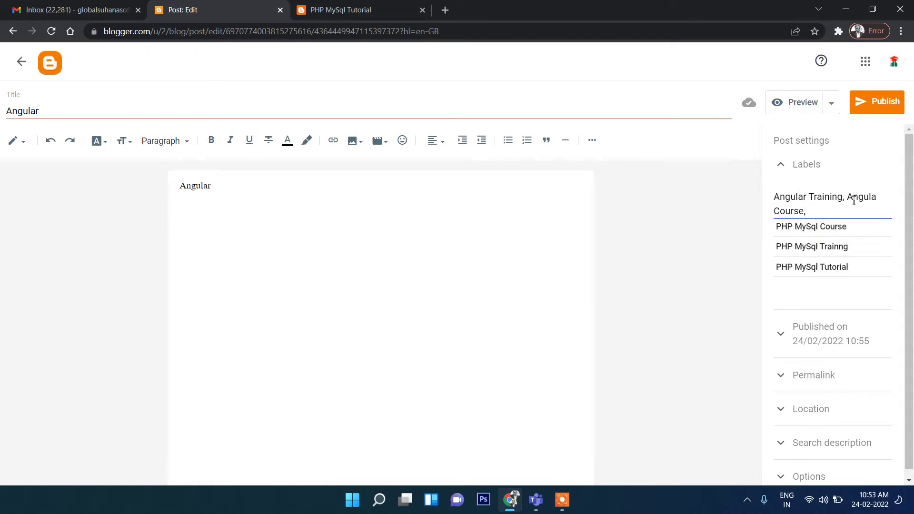
{"action": "type", "text": " Angular"}
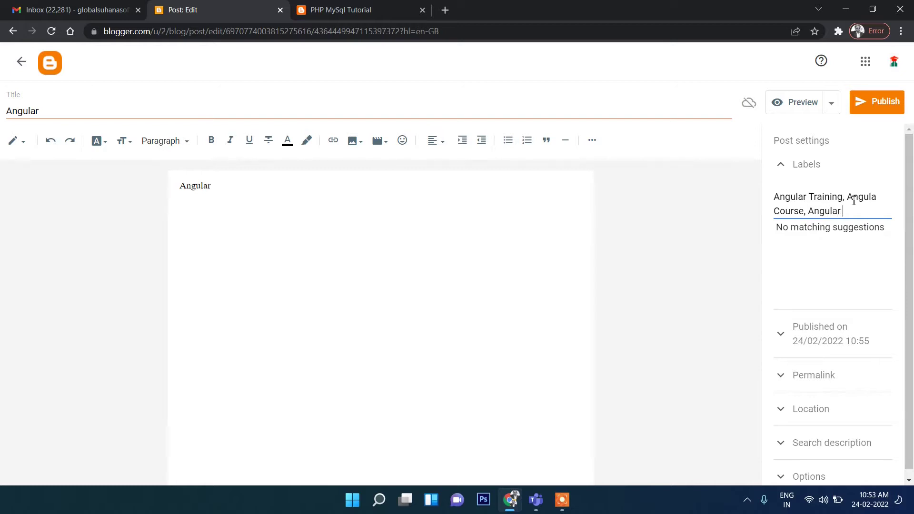
{"action": "type", "text": " Tutorial"}
{"action": "key", "text": "Return"}
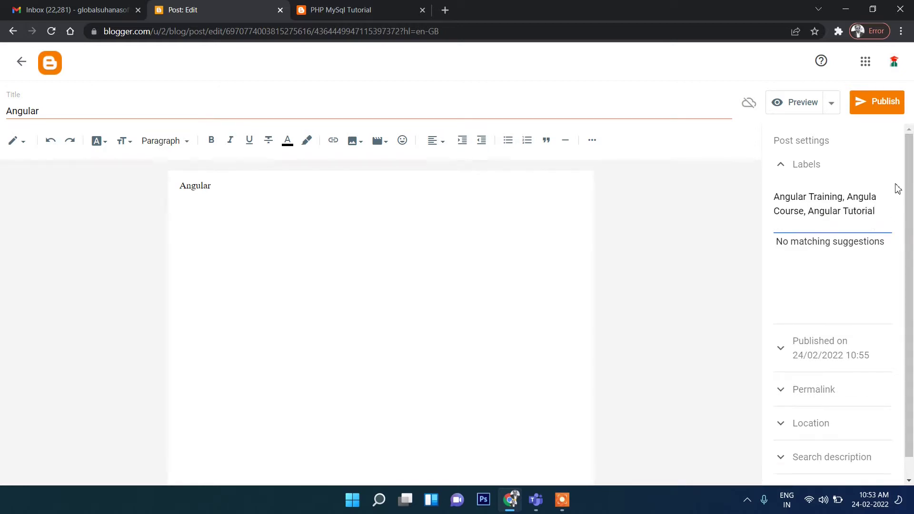
{"action": "left_click", "coordinate": [873, 112]}
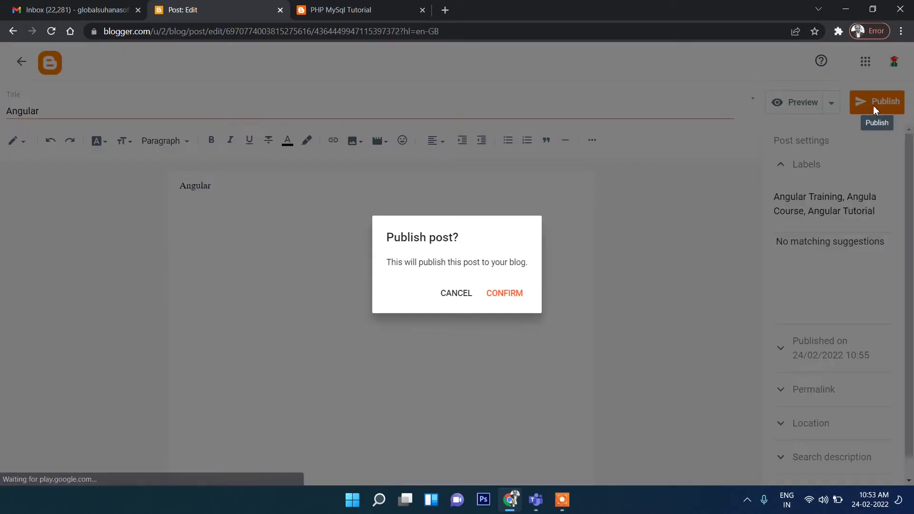
{"action": "left_click", "coordinate": [512, 297]}
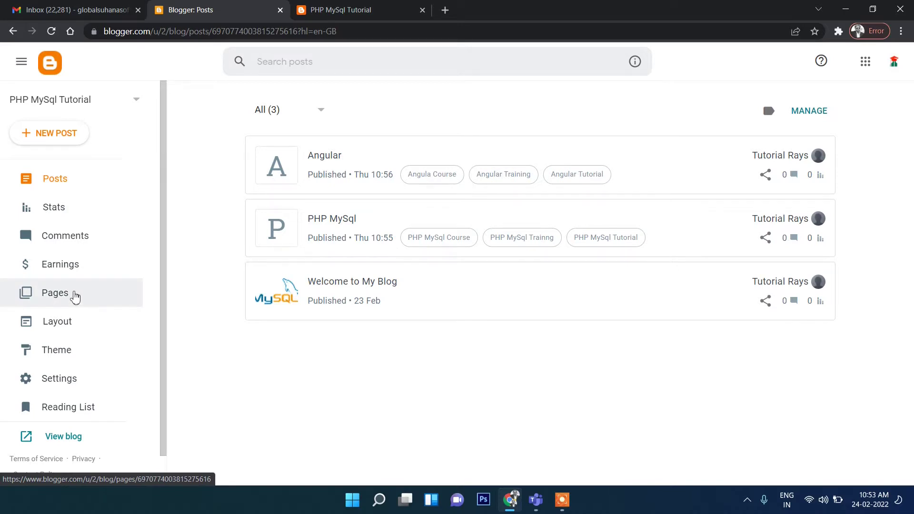
Add a Labels gadget to Sidebar (Top) titled 'Tags' with post counts shown, and save it.
{"action": "left_click", "coordinate": [67, 325]}
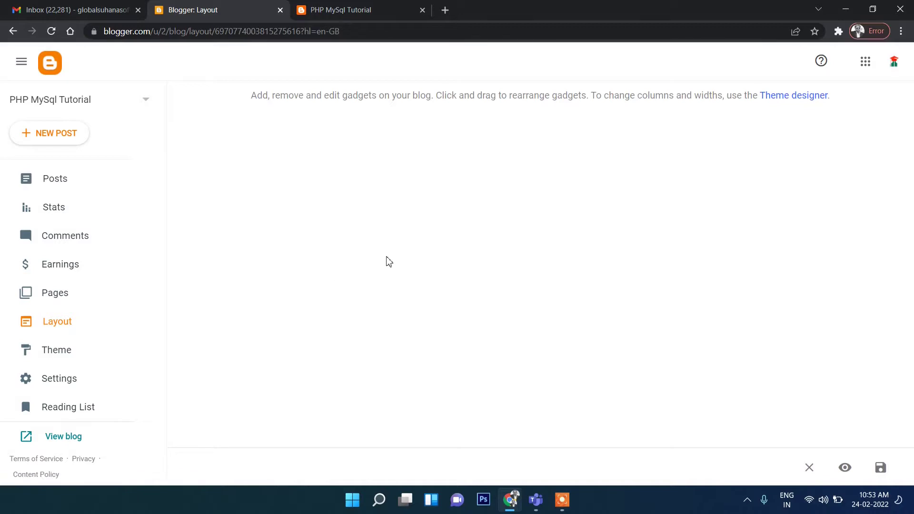
{"action": "left_click", "coordinate": [335, 215]}
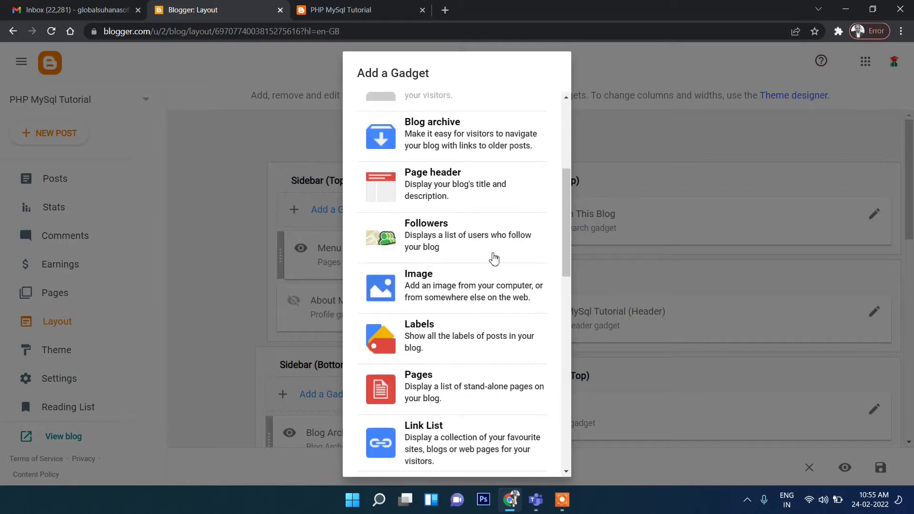
{"action": "left_click", "coordinate": [444, 336]}
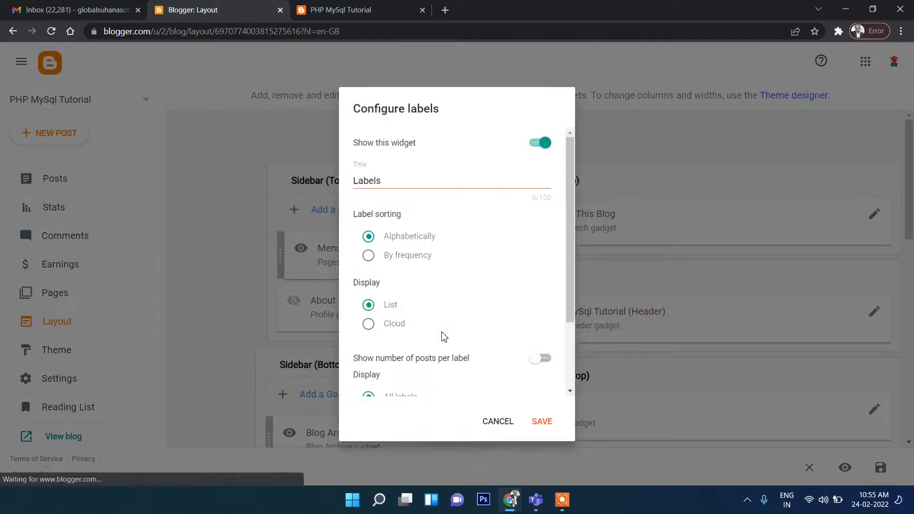
{"action": "left_click", "coordinate": [400, 186]}
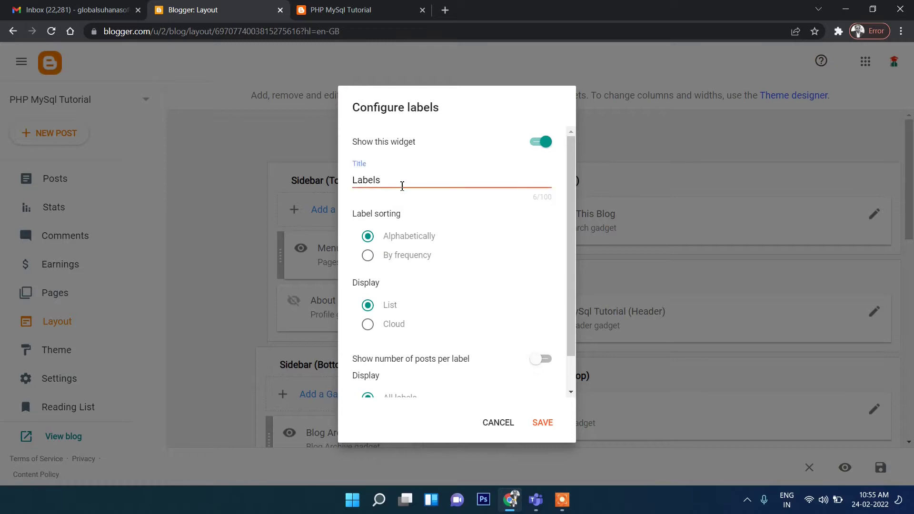
{"action": "left_click_drag", "start_coordinate": [402, 185], "coordinate": [332, 196]}
{"action": "type", "text": "Tags"}
{"action": "scroll", "coordinate": [478, 274], "scroll_direction": "down", "scroll_amount": 1}
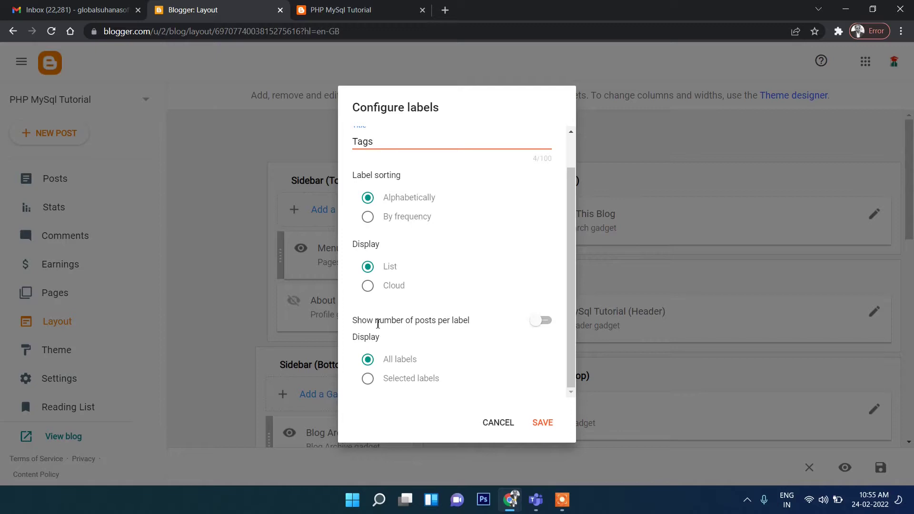
{"action": "left_click", "coordinate": [544, 321]}
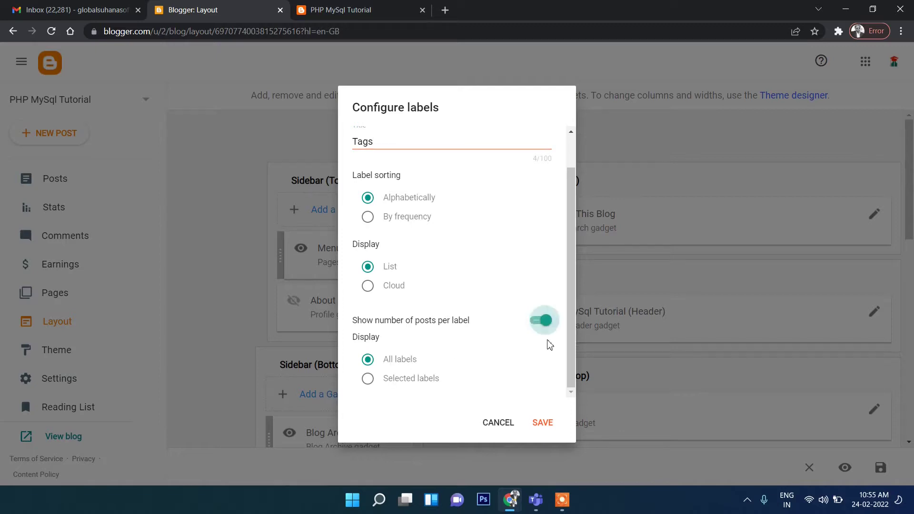
{"action": "left_click", "coordinate": [548, 426]}
{"action": "scroll", "coordinate": [605, 376], "scroll_direction": "down", "scroll_amount": 5}
{"action": "scroll", "coordinate": [580, 305], "scroll_direction": "up", "scroll_amount": 5}
{"action": "left_click", "coordinate": [333, 9]}
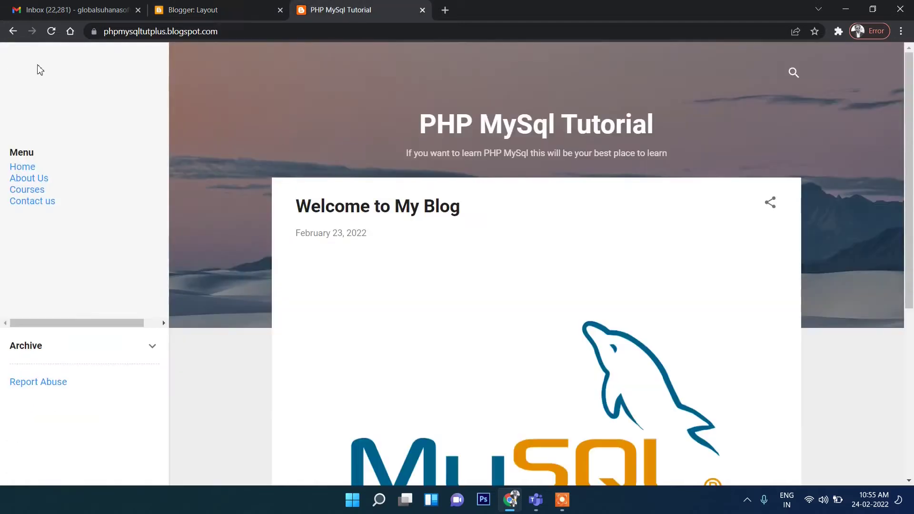
{"action": "left_click", "coordinate": [51, 31]}
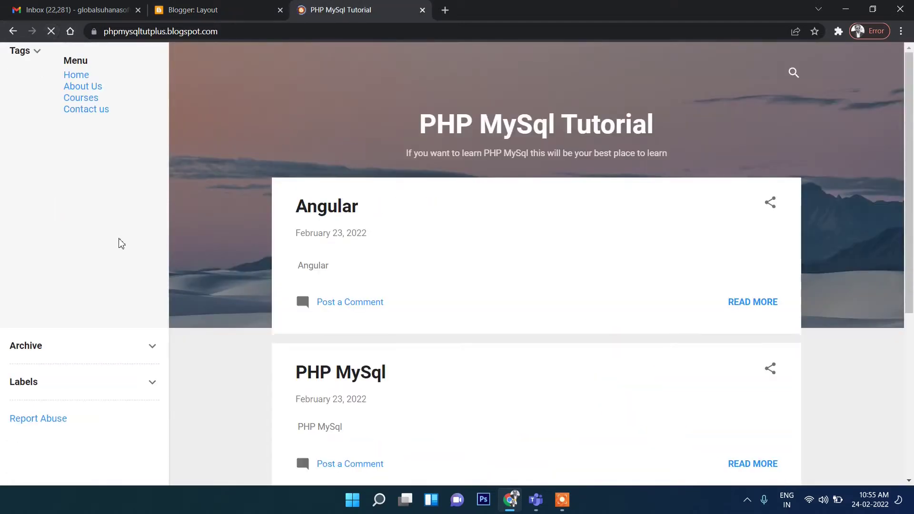
{"action": "scroll", "coordinate": [122, 257], "scroll_direction": "down", "scroll_amount": 6}
{"action": "scroll", "coordinate": [119, 234], "scroll_direction": "up", "scroll_amount": 6}
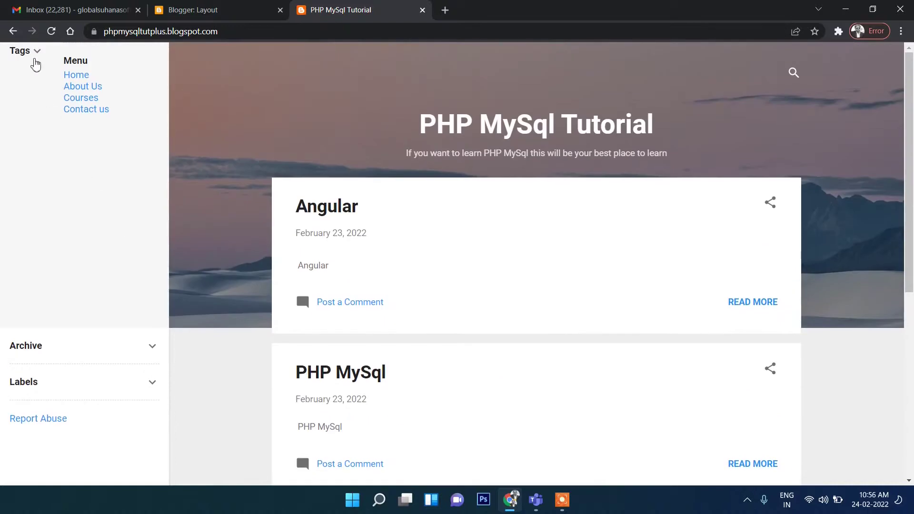
{"action": "left_click", "coordinate": [35, 55]}
{"action": "scroll", "coordinate": [78, 131], "scroll_direction": "down", "scroll_amount": 3}
{"action": "scroll", "coordinate": [77, 135], "scroll_direction": "up", "scroll_amount": 3}
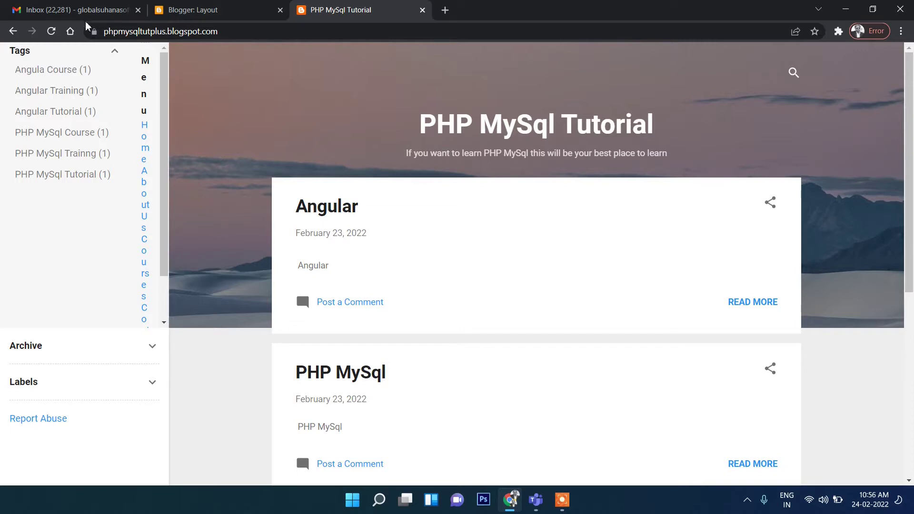
{"action": "left_click", "coordinate": [13, 31]}
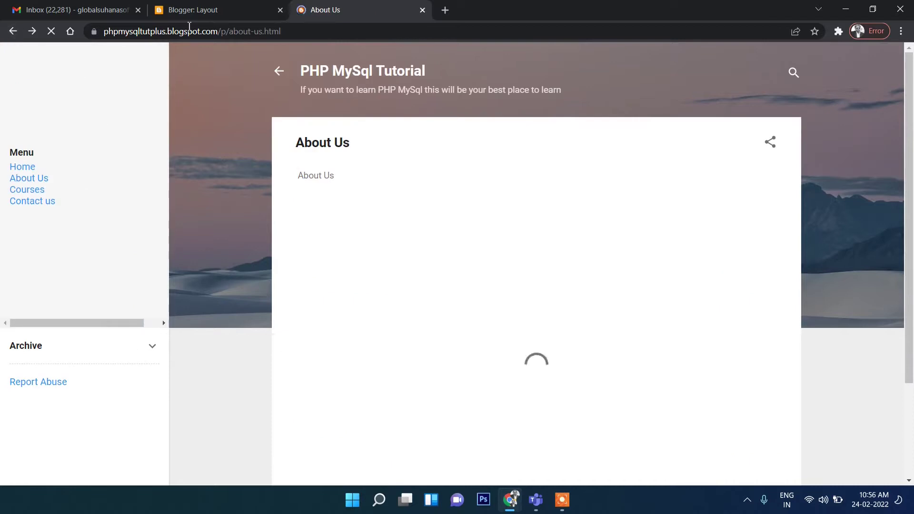
{"action": "left_click", "coordinate": [193, 10]}
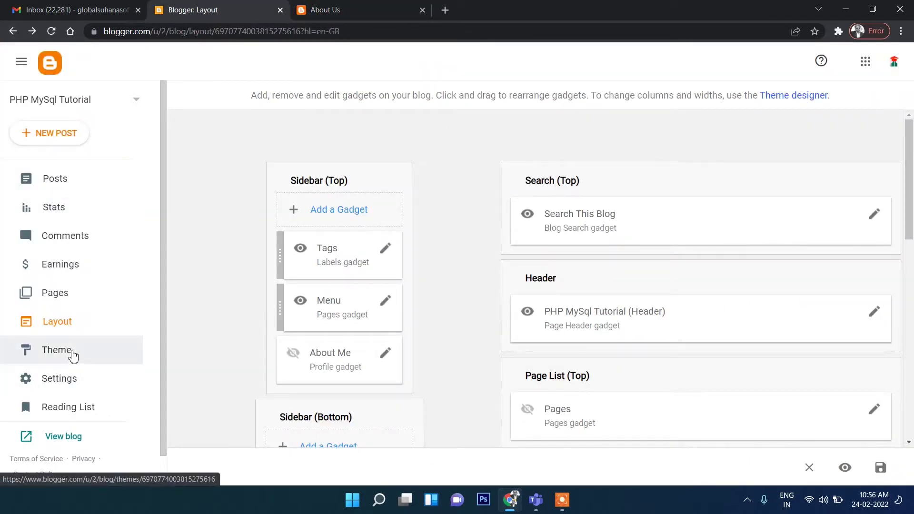
Browse the theme gallery down to the Simple themes: Bold, Simply Simple and Pale.
{"action": "left_click", "coordinate": [75, 352]}
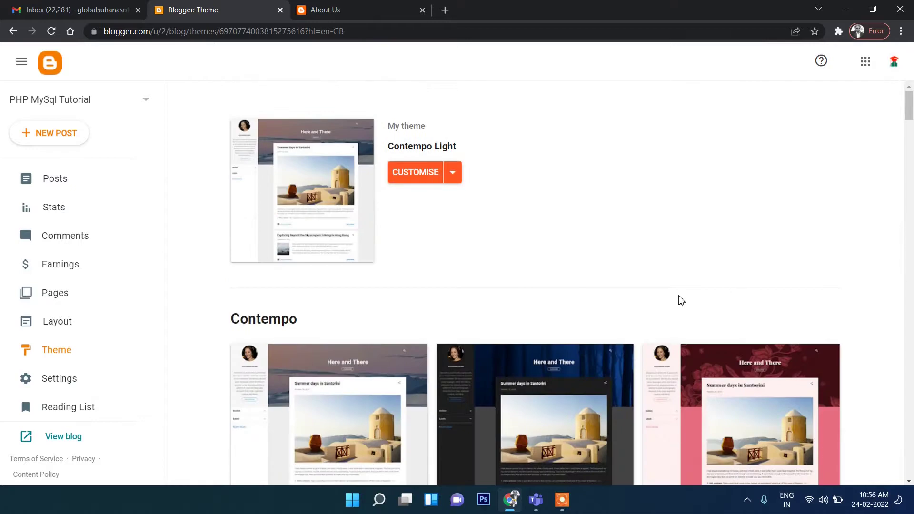
{"action": "scroll", "coordinate": [682, 295], "scroll_direction": "down", "scroll_amount": 5}
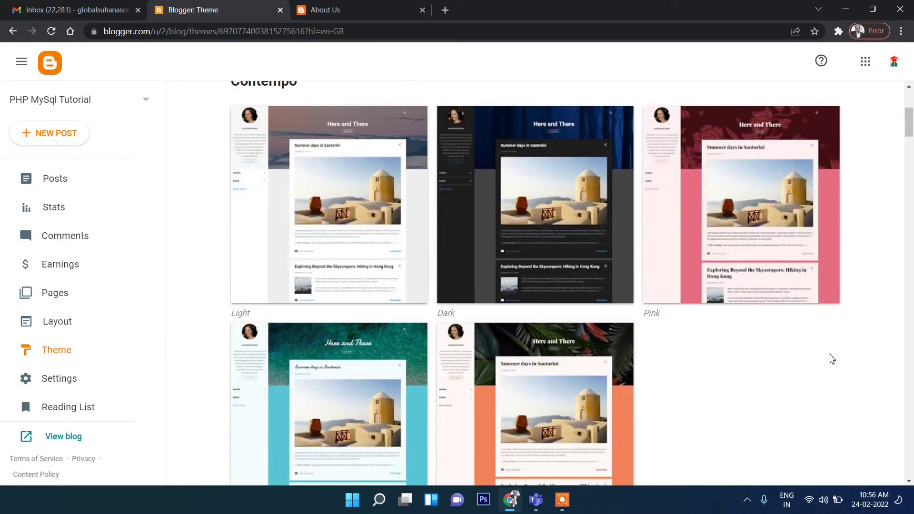
{"action": "scroll", "coordinate": [830, 358], "scroll_direction": "down", "scroll_amount": 9}
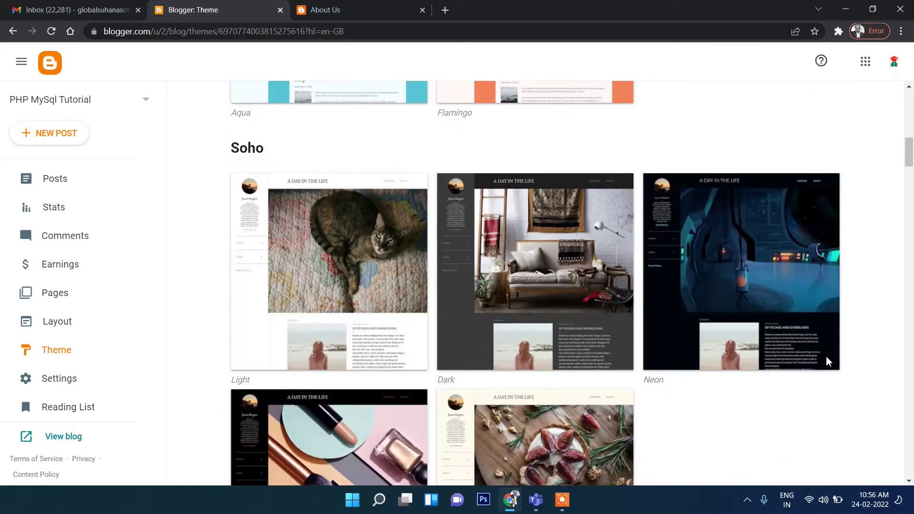
{"action": "scroll", "coordinate": [828, 363], "scroll_direction": "down", "scroll_amount": 9}
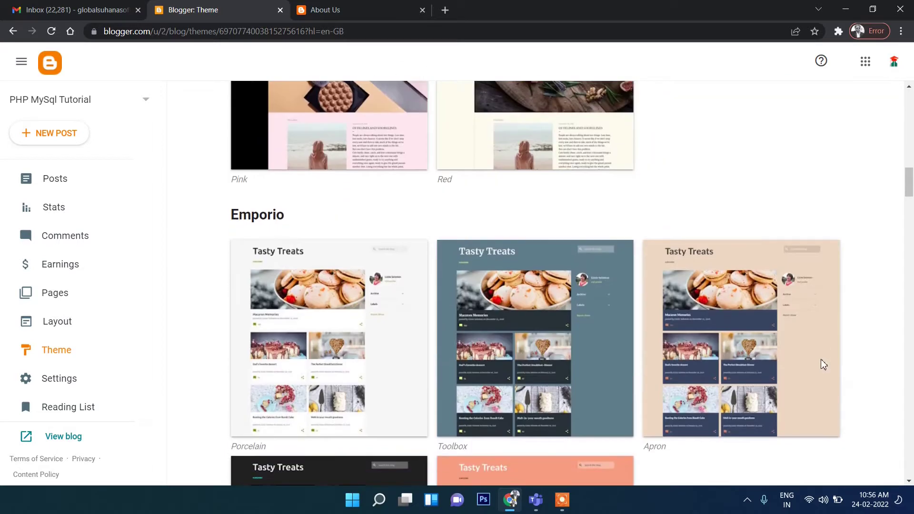
{"action": "scroll", "coordinate": [822, 365], "scroll_direction": "down", "scroll_amount": 9}
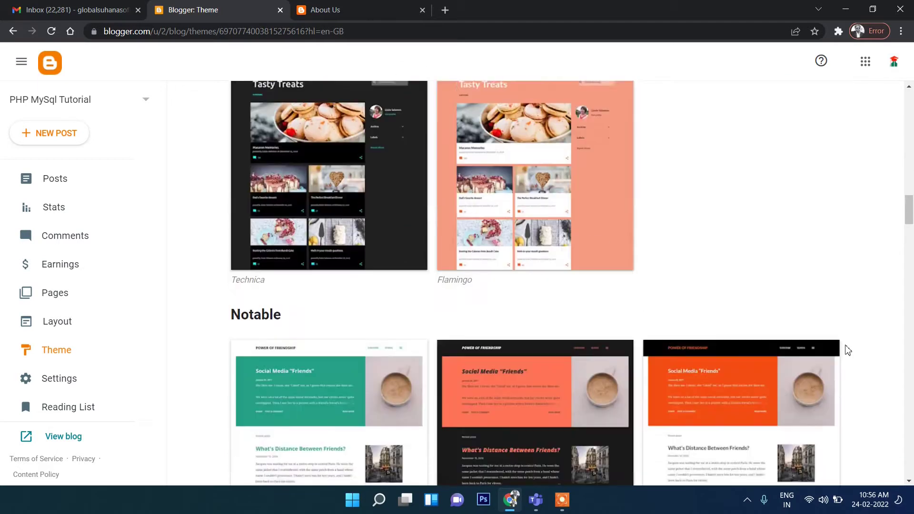
{"action": "scroll", "coordinate": [836, 351], "scroll_direction": "down", "scroll_amount": 4}
{"action": "scroll", "coordinate": [836, 351], "scroll_direction": "up", "scroll_amount": 1}
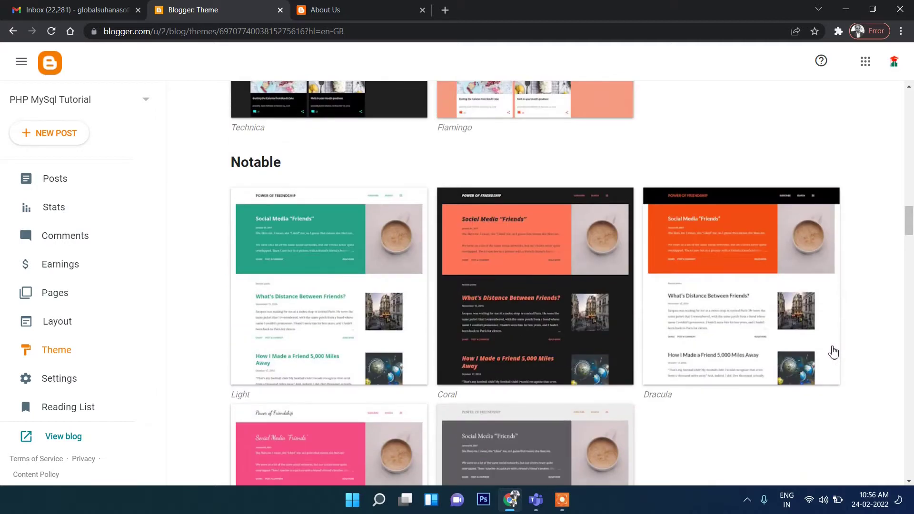
{"action": "scroll", "coordinate": [833, 352], "scroll_direction": "down", "scroll_amount": 14}
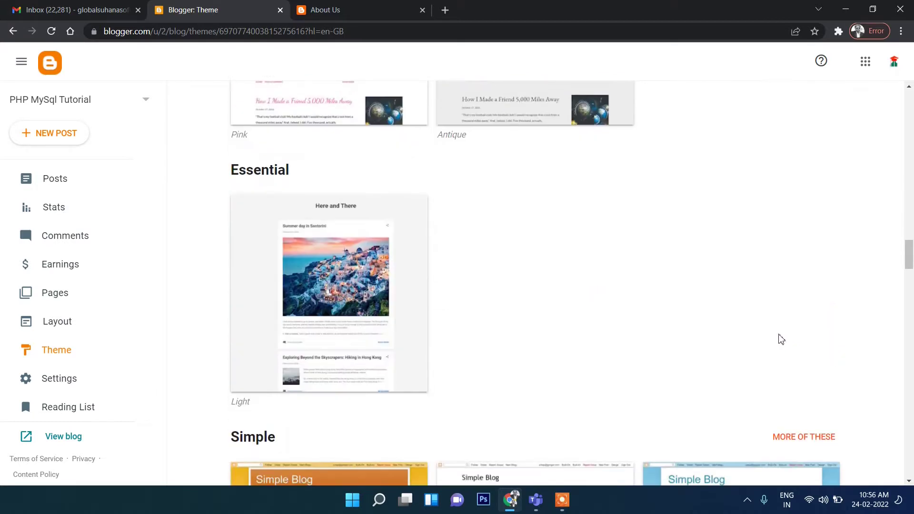
{"action": "scroll", "coordinate": [777, 333], "scroll_direction": "down", "scroll_amount": 4}
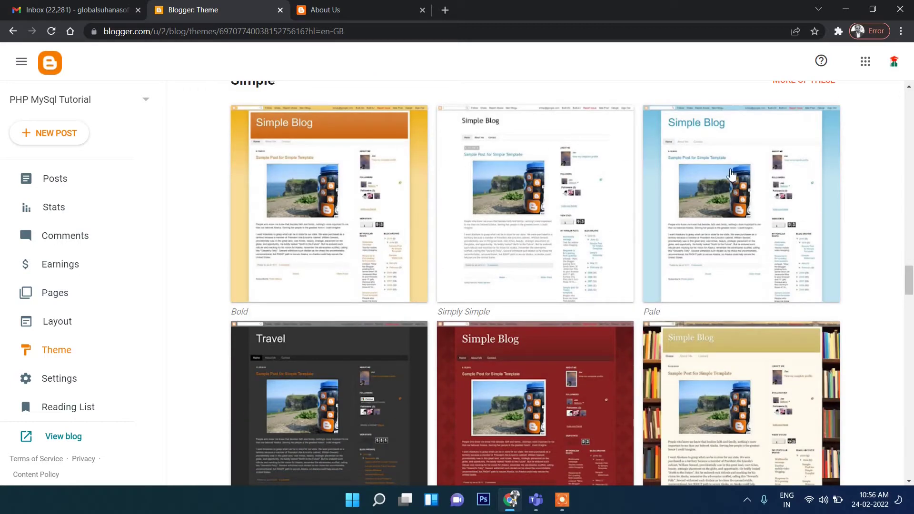
{"action": "scroll", "coordinate": [733, 173], "scroll_direction": "down", "scroll_amount": 4}
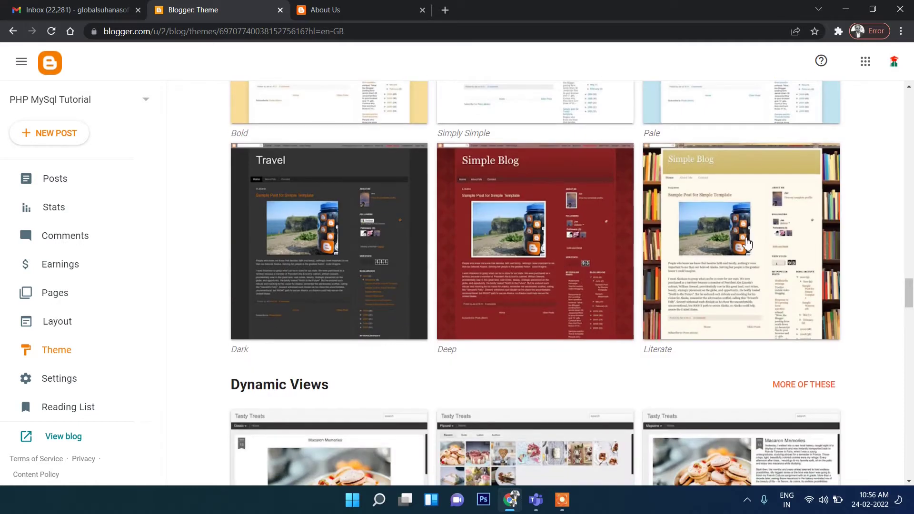
{"action": "scroll", "coordinate": [746, 244], "scroll_direction": "down", "scroll_amount": 5}
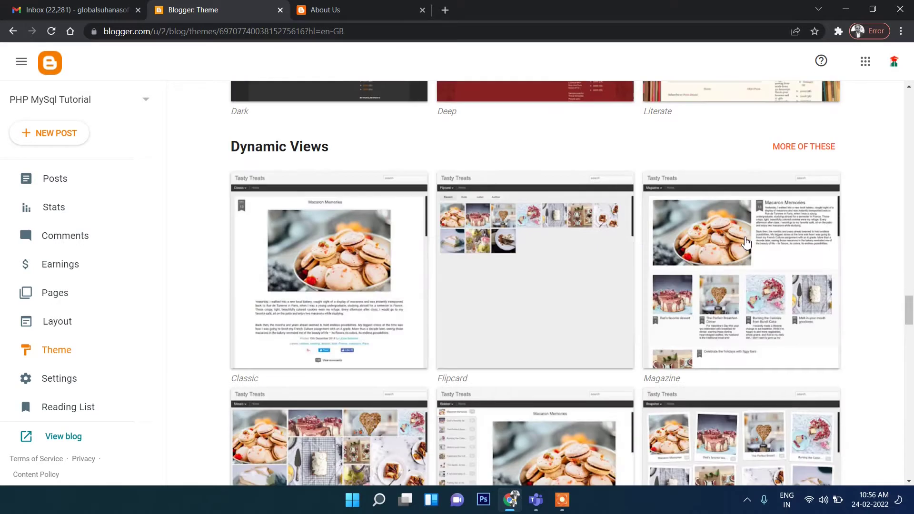
{"action": "scroll", "coordinate": [746, 243], "scroll_direction": "up", "scroll_amount": 20}
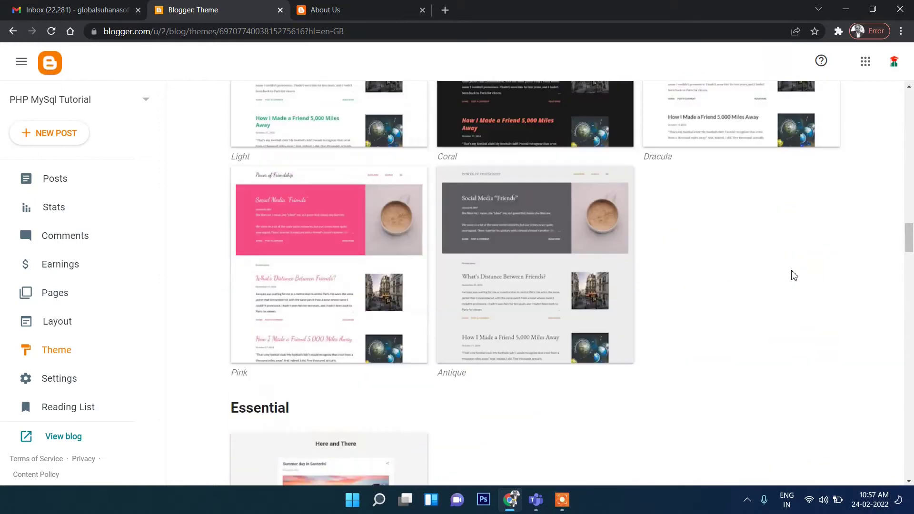
{"action": "scroll", "coordinate": [808, 285], "scroll_direction": "down", "scroll_amount": 15}
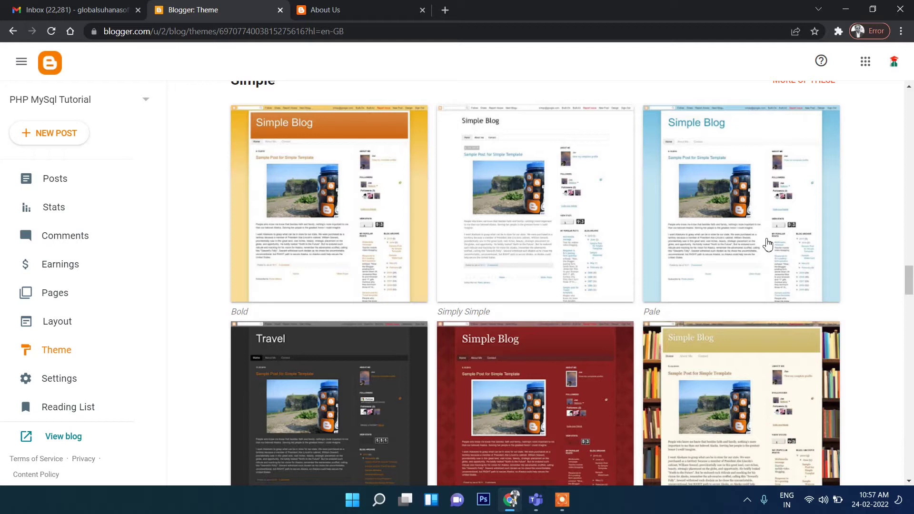
Apply the Simple Pale theme and dismiss the newly-visible-gadgets notice.
{"action": "left_click", "coordinate": [749, 214]}
{"action": "scroll", "coordinate": [357, 399], "scroll_direction": "down", "scroll_amount": 2}
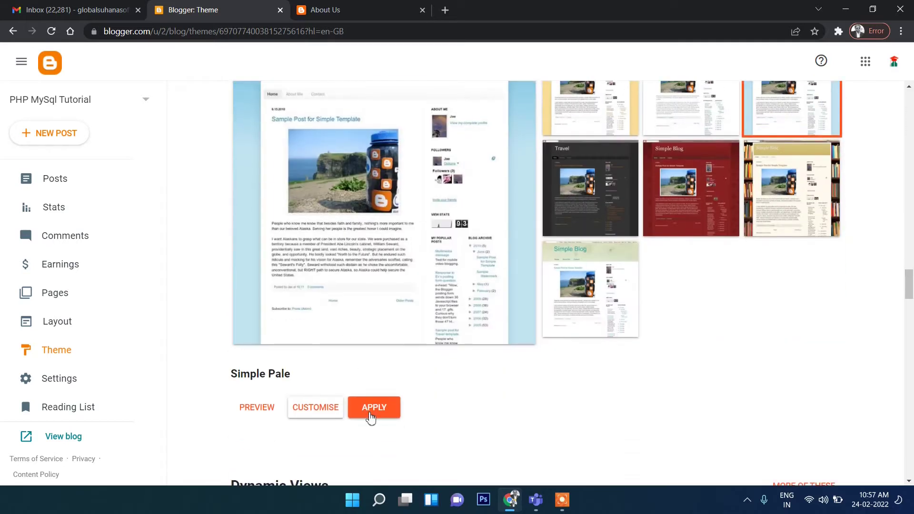
{"action": "left_click", "coordinate": [380, 408]}
{"action": "left_click", "coordinate": [540, 300]}
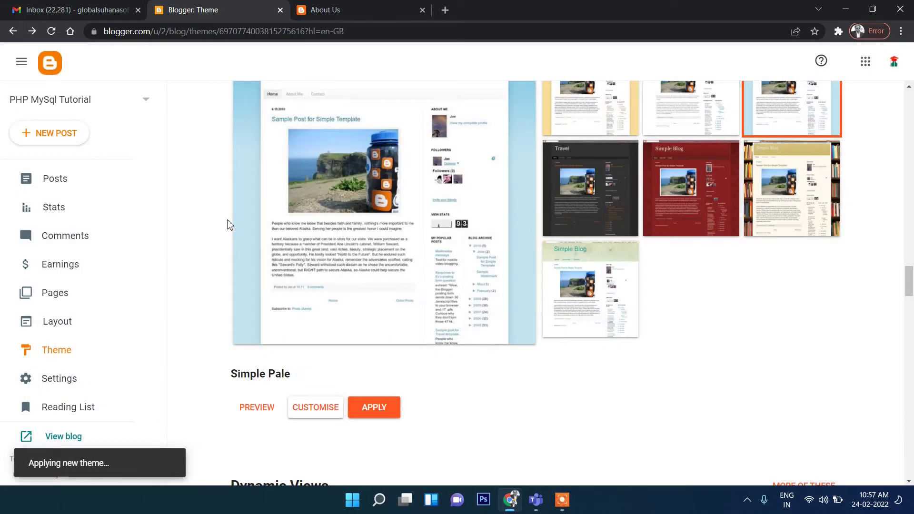
{"action": "scroll", "coordinate": [229, 224], "scroll_direction": "up", "scroll_amount": 10}
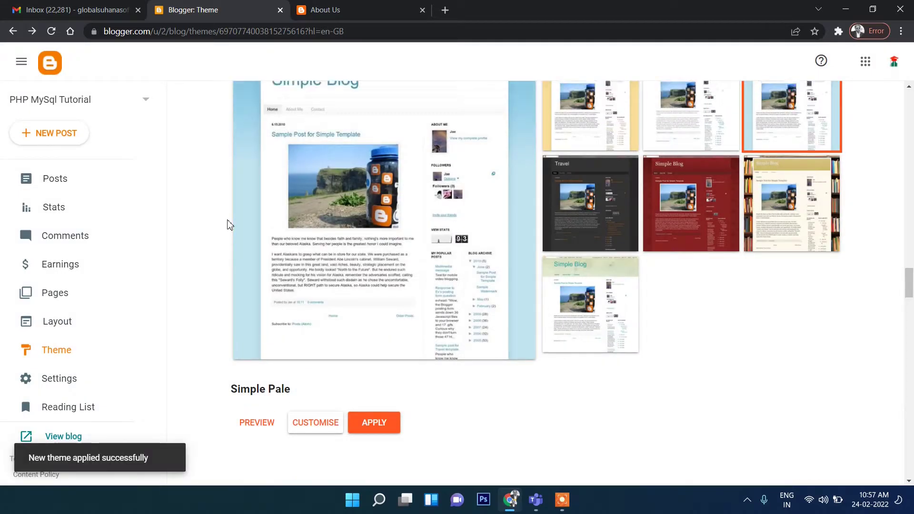
{"action": "key", "text": "ctrl+Tab"}
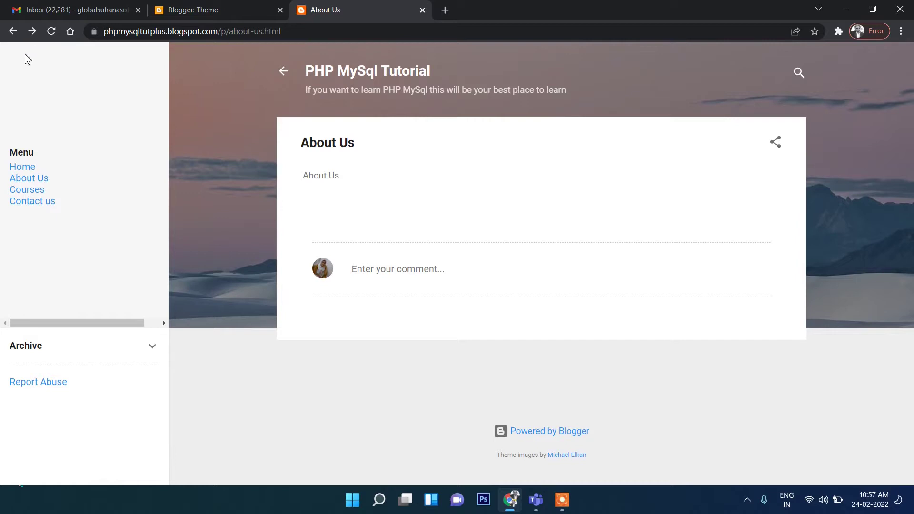
Review the blog home page sidebar, which lists labels under both Tags and Labels, then return to Theme.
{"action": "left_click", "coordinate": [281, 75]}
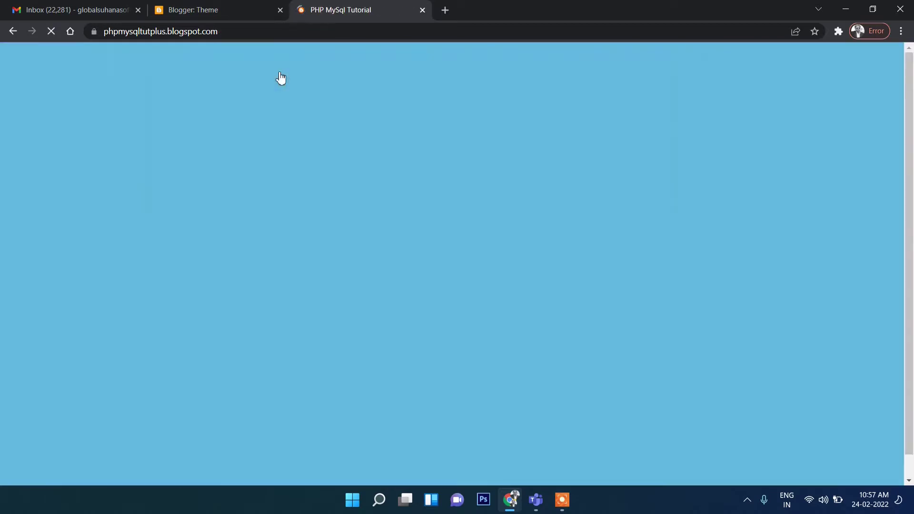
{"action": "scroll", "coordinate": [661, 283], "scroll_direction": "down", "scroll_amount": 1}
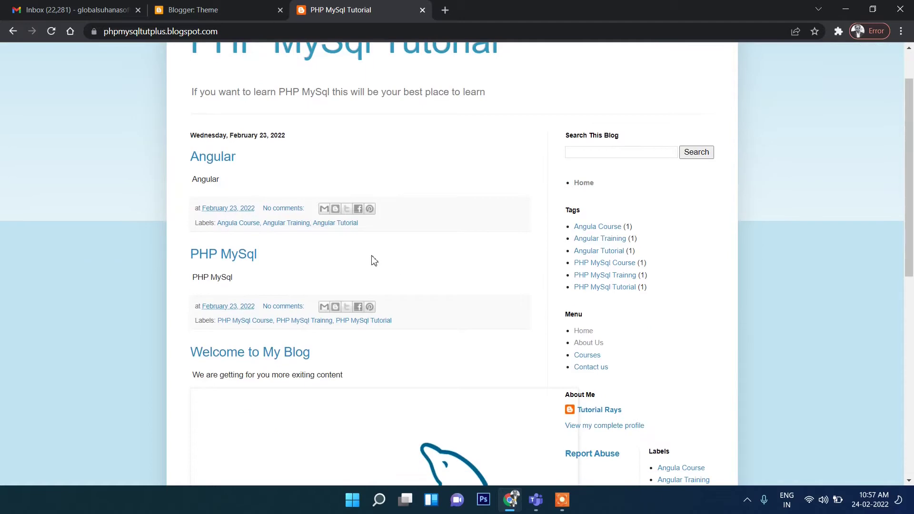
{"action": "scroll", "coordinate": [694, 302], "scroll_direction": "down", "scroll_amount": 3}
{"action": "scroll", "coordinate": [693, 303], "scroll_direction": "up", "scroll_amount": 4}
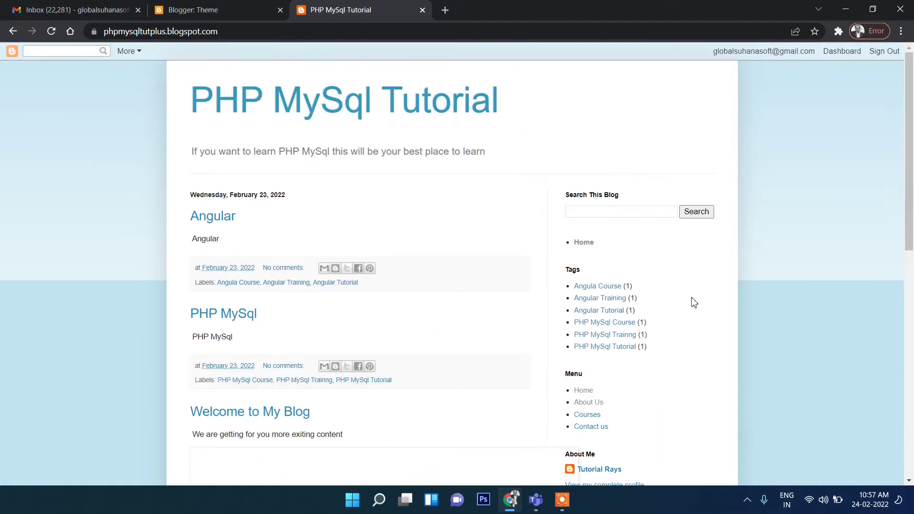
{"action": "scroll", "coordinate": [690, 299], "scroll_direction": "down", "scroll_amount": 1}
{"action": "scroll", "coordinate": [689, 288], "scroll_direction": "up", "scroll_amount": 2}
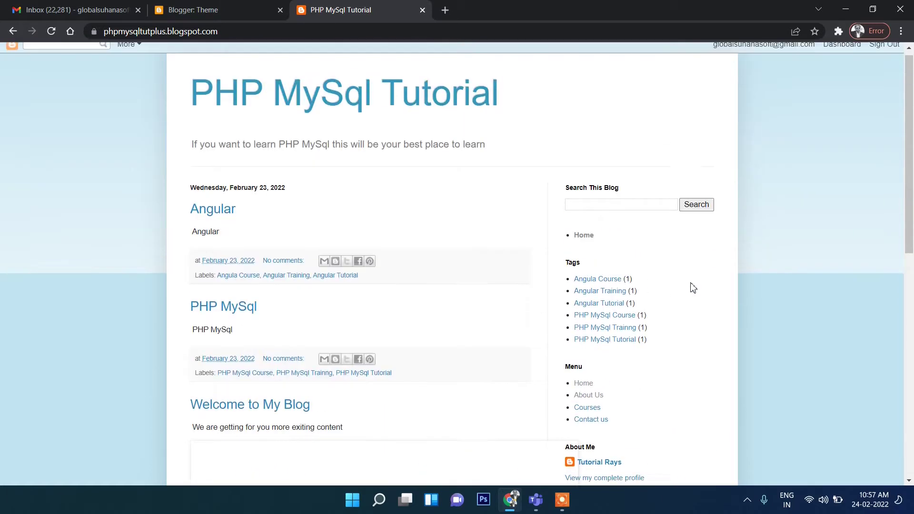
{"action": "scroll", "coordinate": [680, 265], "scroll_direction": "down", "scroll_amount": 3}
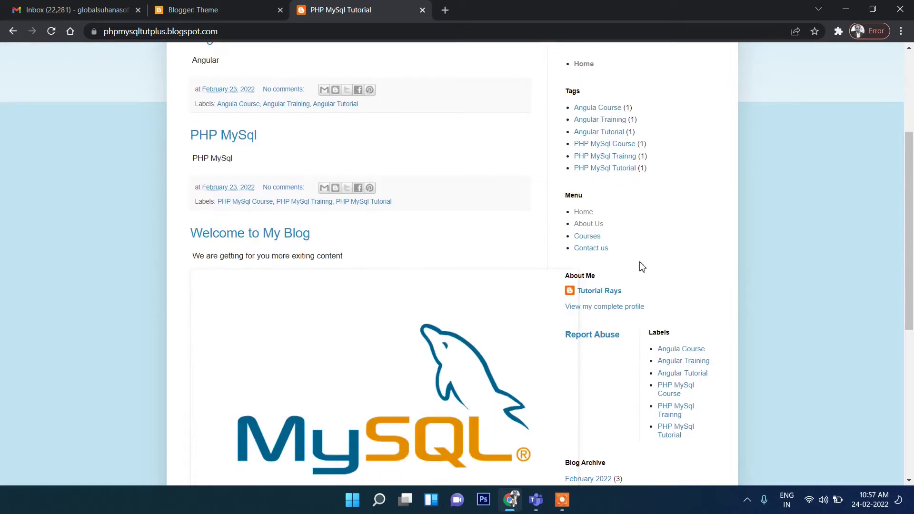
{"action": "scroll", "coordinate": [599, 232], "scroll_direction": "down", "scroll_amount": 2}
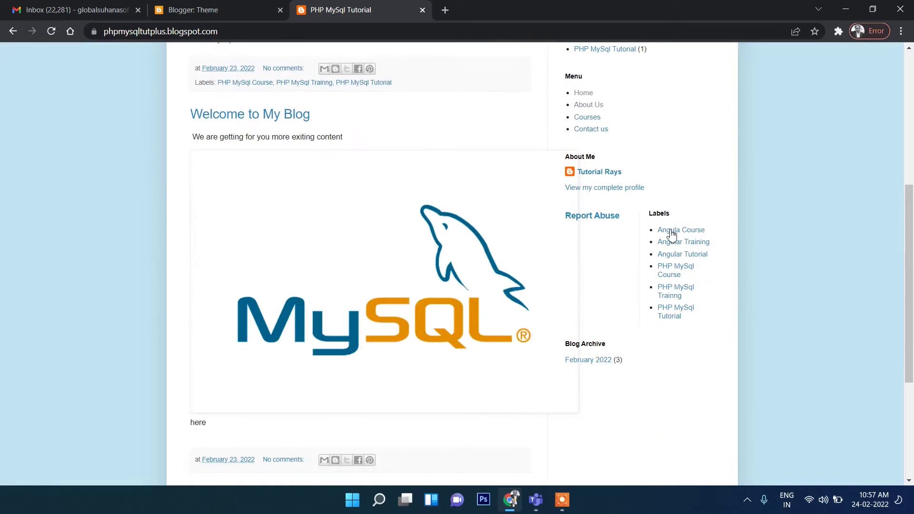
{"action": "scroll", "coordinate": [726, 320], "scroll_direction": "up", "scroll_amount": 3}
{"action": "scroll", "coordinate": [685, 345], "scroll_direction": "down", "scroll_amount": 2}
{"action": "scroll", "coordinate": [659, 313], "scroll_direction": "down", "scroll_amount": 1}
{"action": "scroll", "coordinate": [673, 284], "scroll_direction": "up", "scroll_amount": 5}
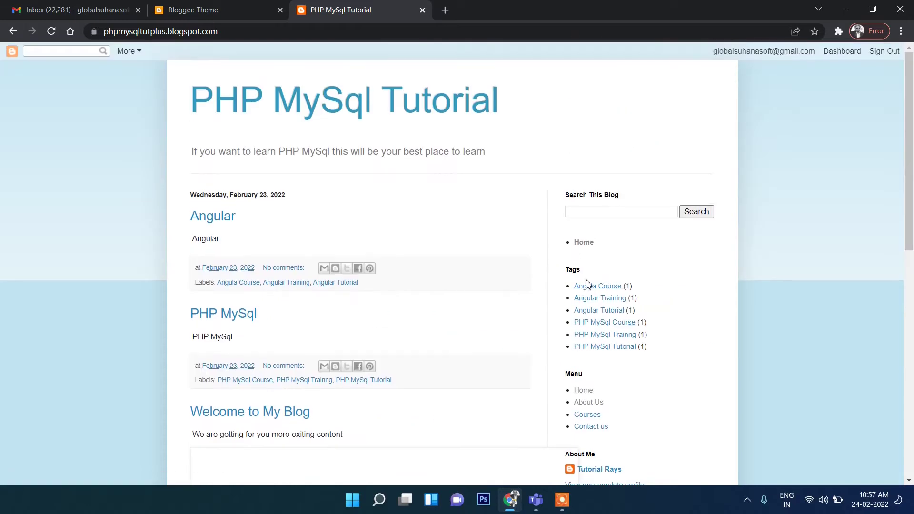
{"action": "left_click", "coordinate": [185, 9]}
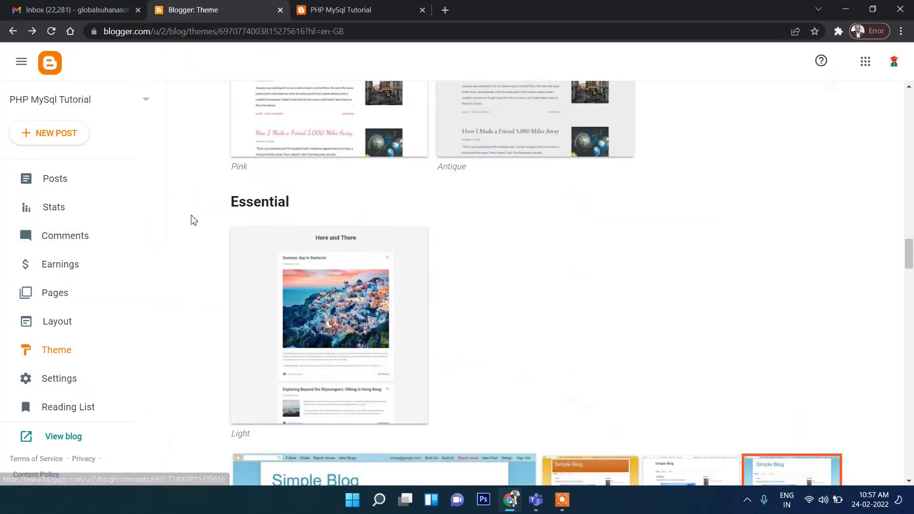
Remove the duplicate Labels gadget from the sidebar-right-2-2 section in Layout.
{"action": "scroll", "coordinate": [193, 220], "scroll_direction": "down", "scroll_amount": 3}
{"action": "left_click", "coordinate": [58, 322]}
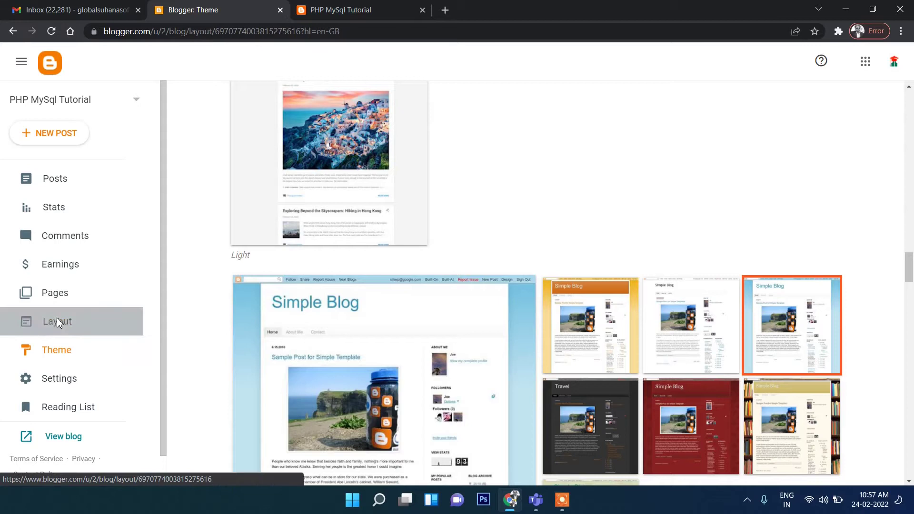
{"action": "scroll", "coordinate": [523, 299], "scroll_direction": "down", "scroll_amount": 7}
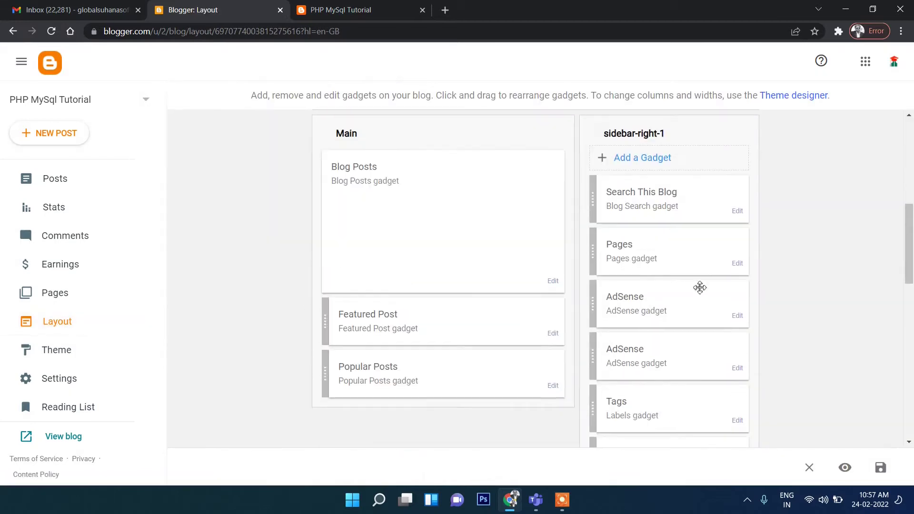
{"action": "scroll", "coordinate": [773, 304], "scroll_direction": "down", "scroll_amount": 3}
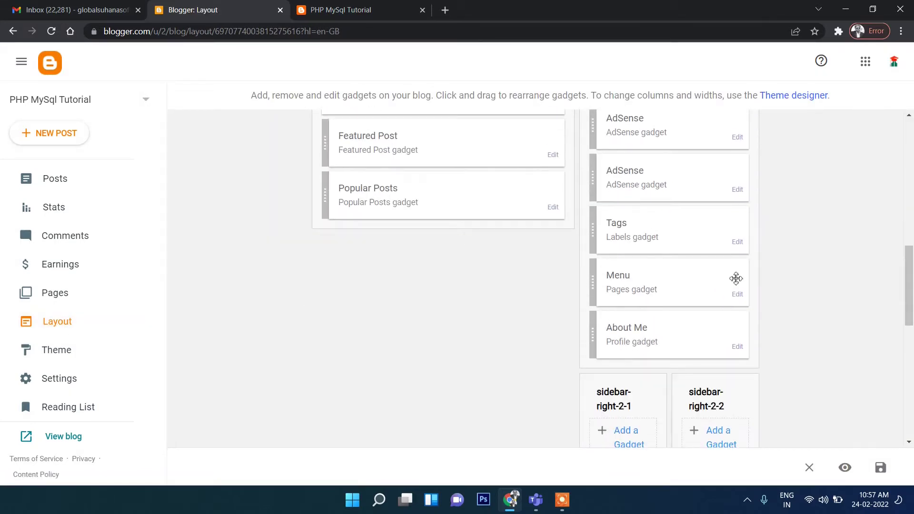
{"action": "scroll", "coordinate": [772, 307], "scroll_direction": "down", "scroll_amount": 3}
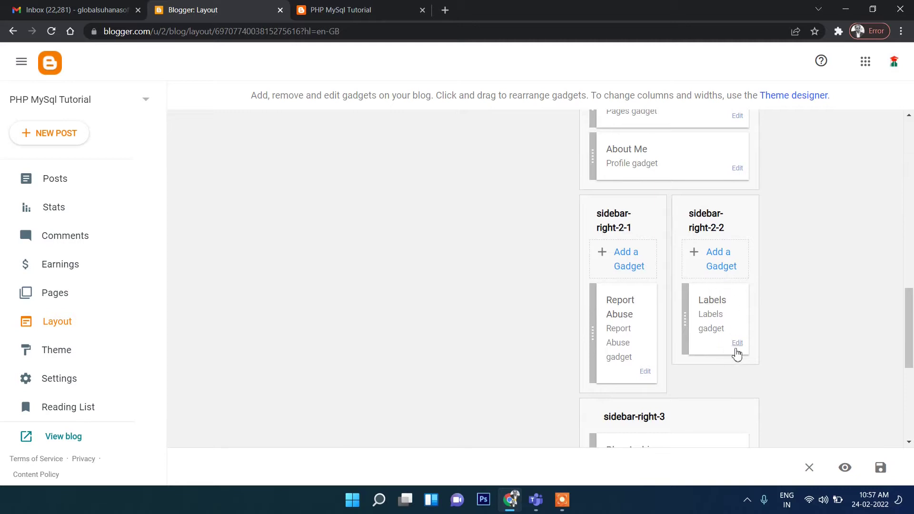
{"action": "left_click", "coordinate": [737, 344]}
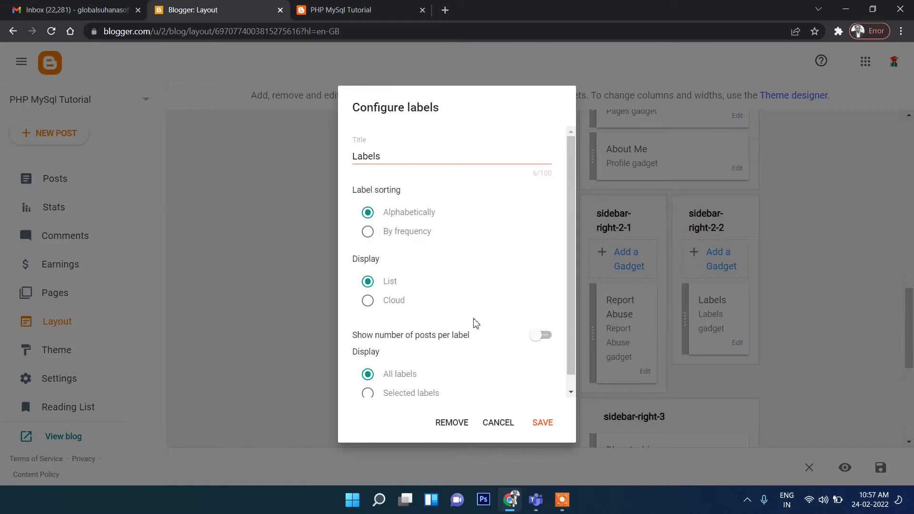
{"action": "scroll", "coordinate": [480, 263], "scroll_direction": "down", "scroll_amount": 1}
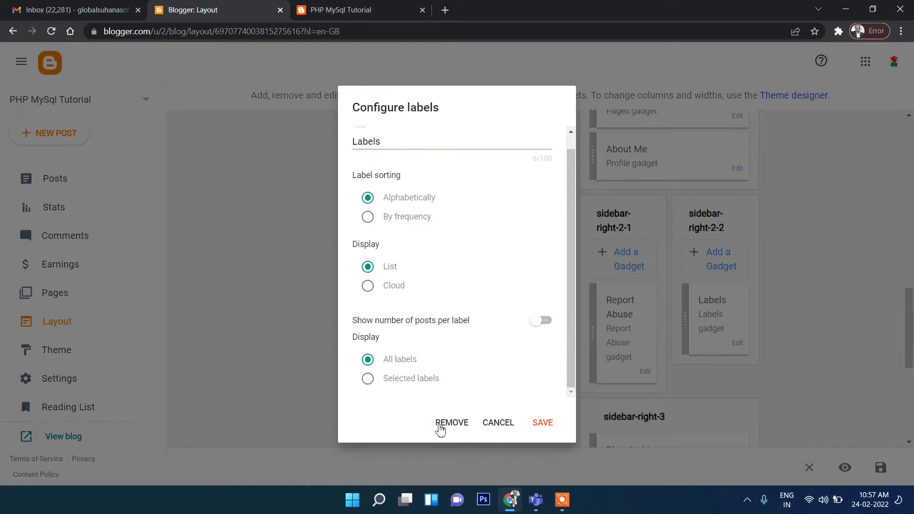
{"action": "left_click", "coordinate": [442, 423]}
{"action": "left_click", "coordinate": [539, 306]}
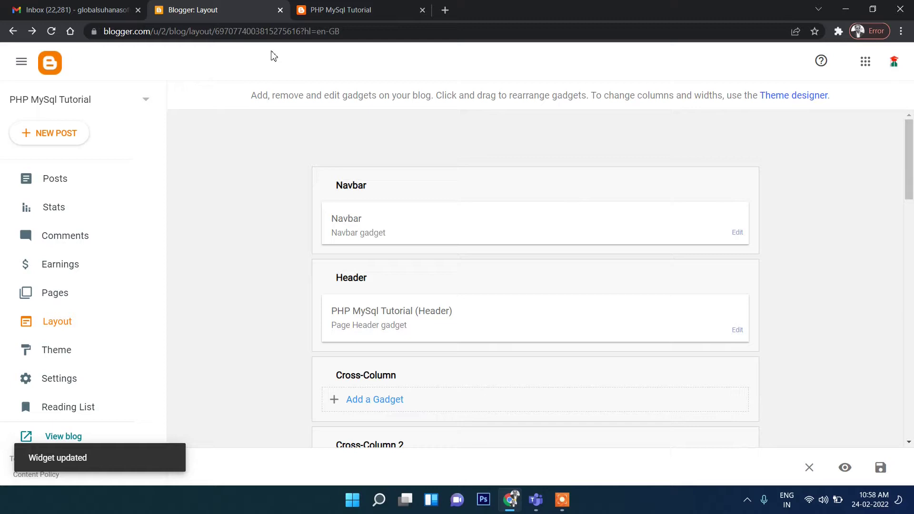
{"action": "key", "text": "ctrl+Tab"}
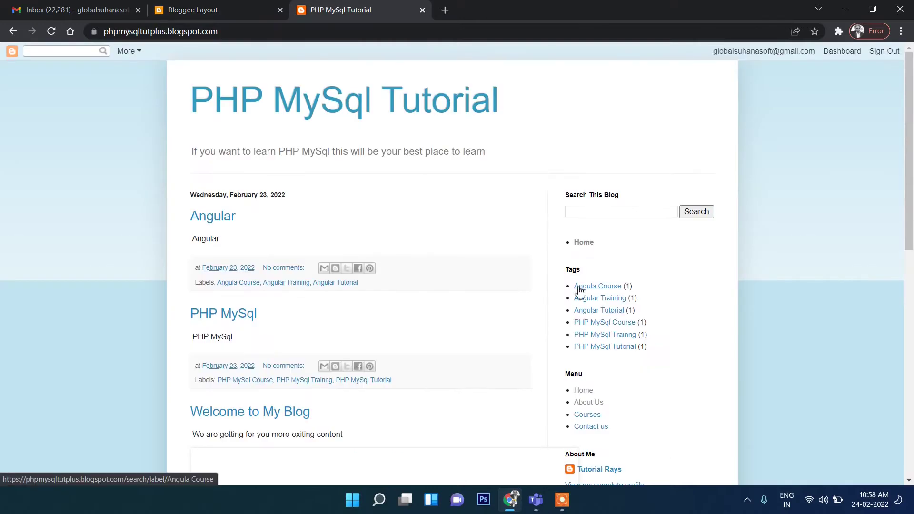
Reload the live blog to confirm labels appear only under Tags, then return to Layout.
{"action": "key", "text": "F5"}
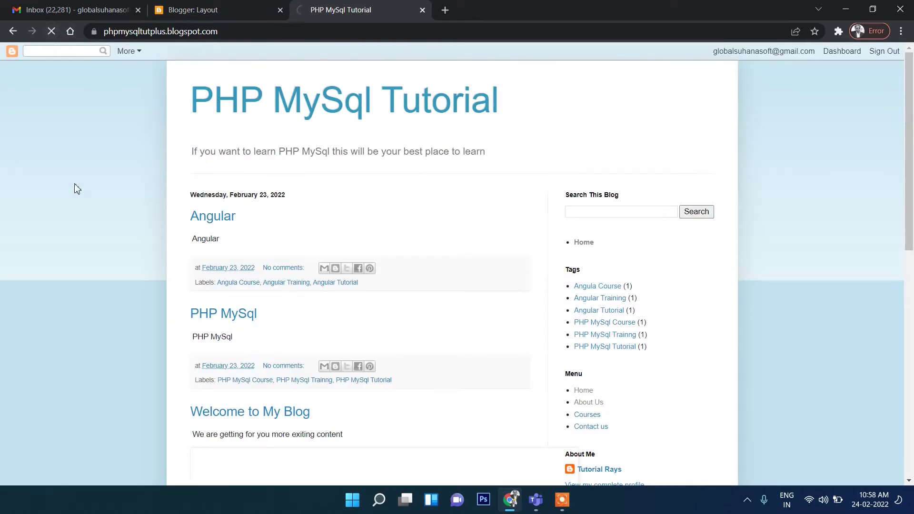
{"action": "scroll", "coordinate": [741, 291], "scroll_direction": "down", "scroll_amount": 6}
{"action": "scroll", "coordinate": [741, 292], "scroll_direction": "up", "scroll_amount": 1}
{"action": "scroll", "coordinate": [610, 366], "scroll_direction": "up", "scroll_amount": 5}
{"action": "scroll", "coordinate": [611, 352], "scroll_direction": "down", "scroll_amount": 8}
{"action": "scroll", "coordinate": [612, 356], "scroll_direction": "up", "scroll_amount": 8}
{"action": "scroll", "coordinate": [601, 320], "scroll_direction": "down", "scroll_amount": 8}
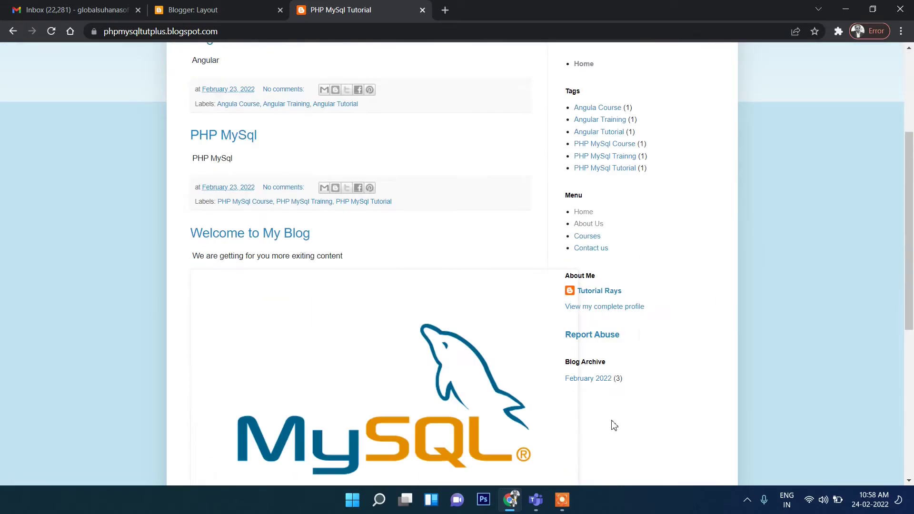
{"action": "scroll", "coordinate": [596, 373], "scroll_direction": "up", "scroll_amount": 8}
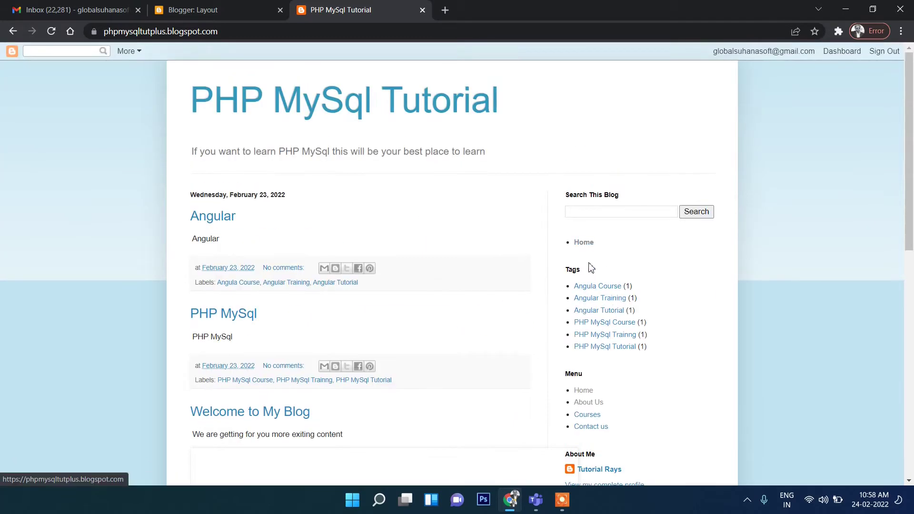
{"action": "scroll", "coordinate": [630, 281], "scroll_direction": "down", "scroll_amount": 4}
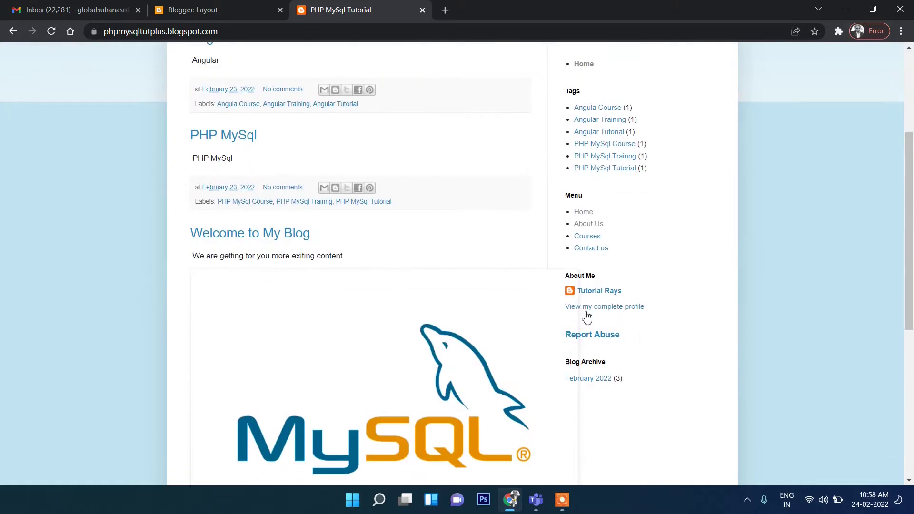
{"action": "scroll", "coordinate": [606, 422], "scroll_direction": "up", "scroll_amount": 4}
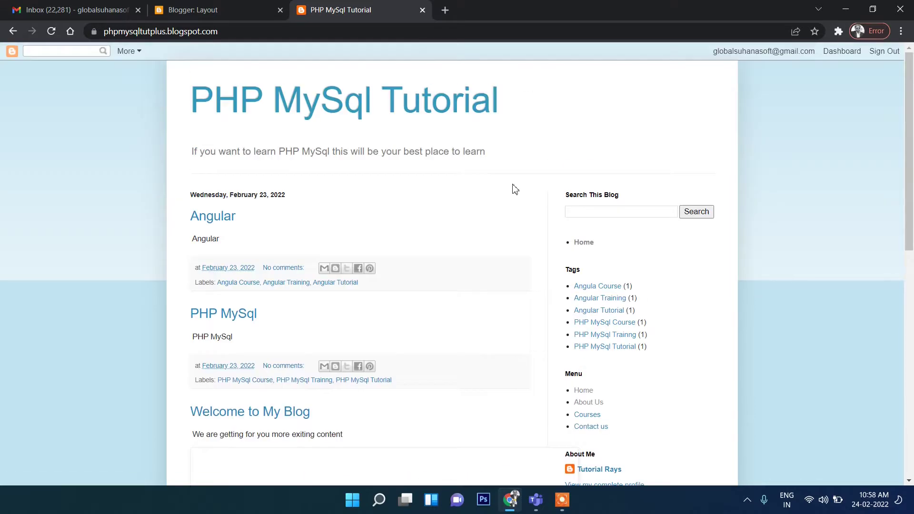
{"action": "left_click", "coordinate": [210, 10]}
Add an HTML/JavaScript gadget to sidebar-right-1 titled 'About us' and begin its content.
{"action": "scroll", "coordinate": [188, 319], "scroll_direction": "down", "scroll_amount": 1}
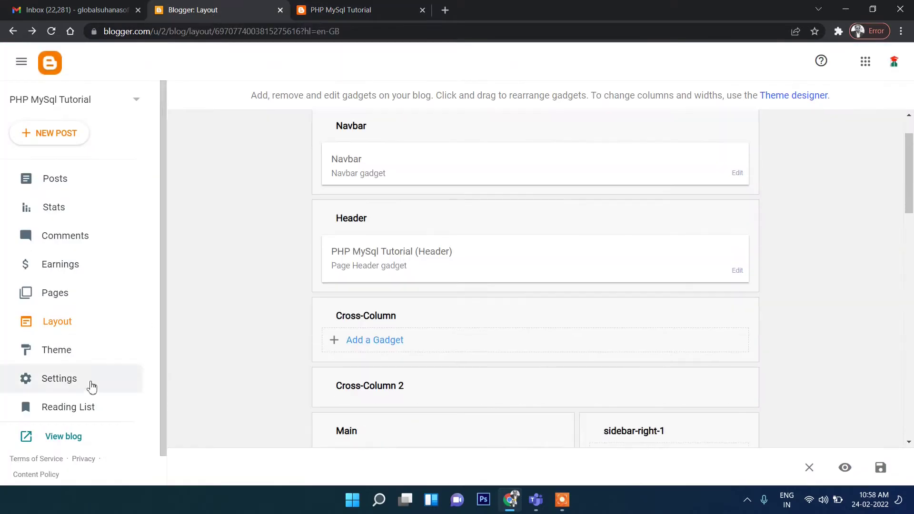
{"action": "scroll", "coordinate": [636, 313], "scroll_direction": "down", "scroll_amount": 4}
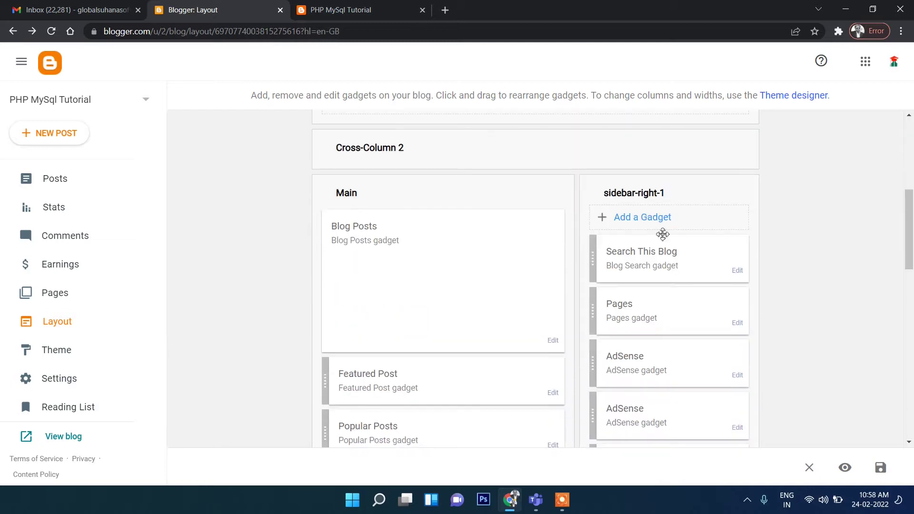
{"action": "left_click", "coordinate": [643, 220]}
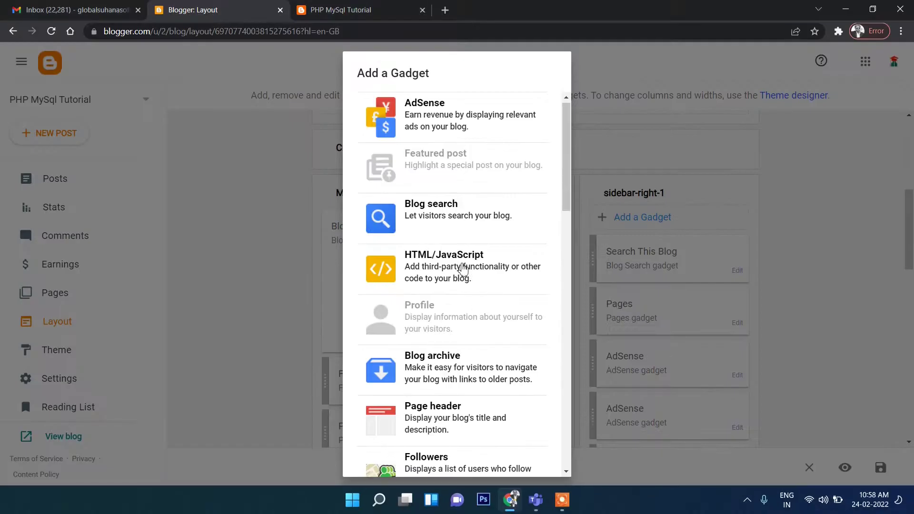
{"action": "left_click", "coordinate": [428, 270]}
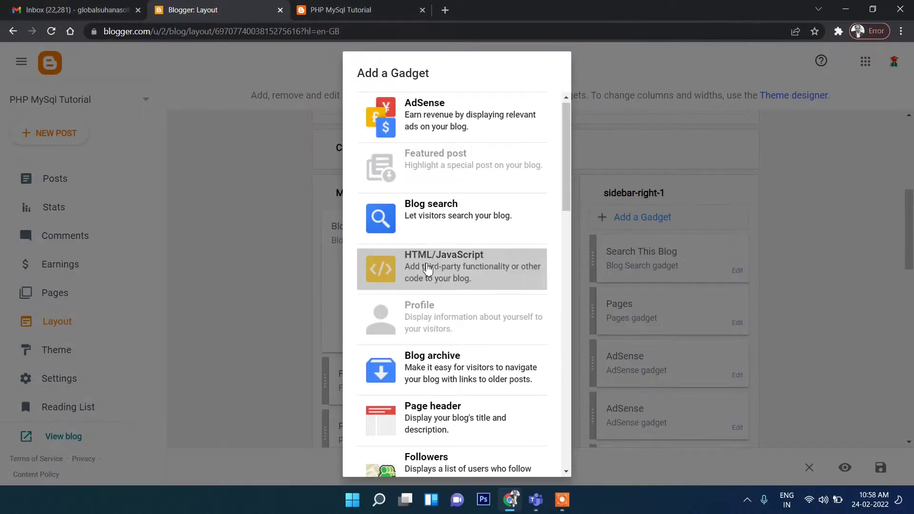
{"action": "left_click", "coordinate": [387, 240]}
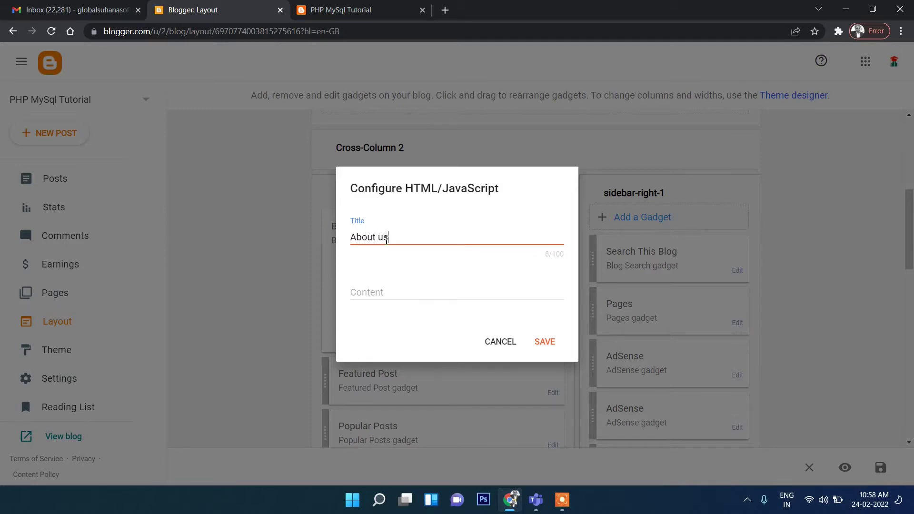
{"action": "left_click", "coordinate": [383, 293]}
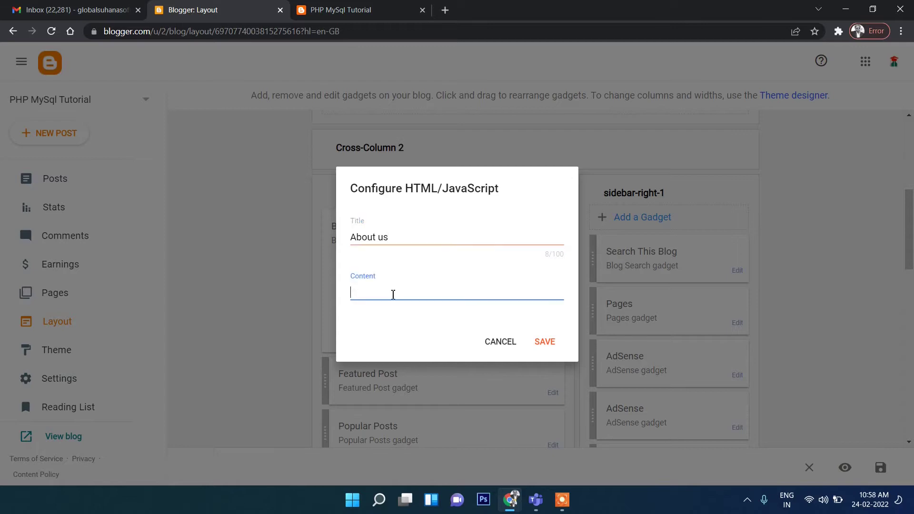
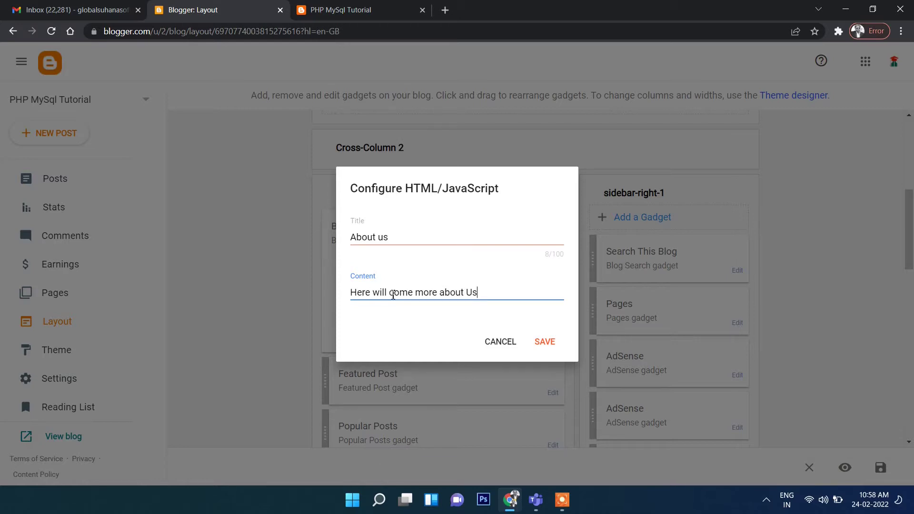
Open the acesoftech.com website in a new browser tab.
{"action": "left_click", "coordinate": [364, 6]}
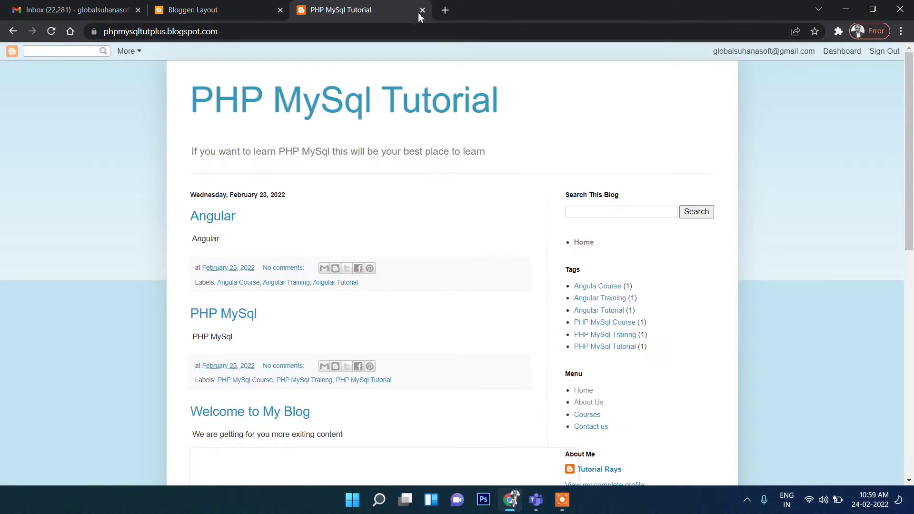
{"action": "left_click", "coordinate": [445, 11]}
{"action": "type", "text": "acesoftech.com"}
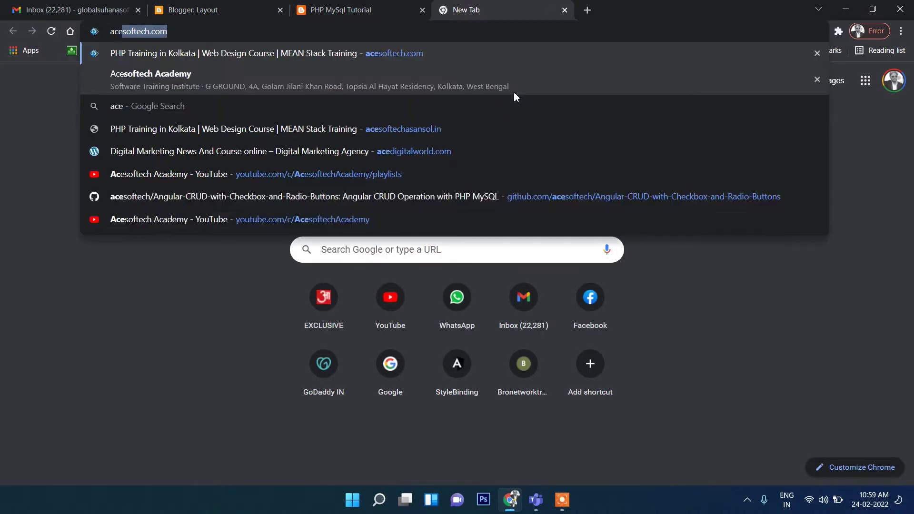
{"action": "key", "text": "Return"}
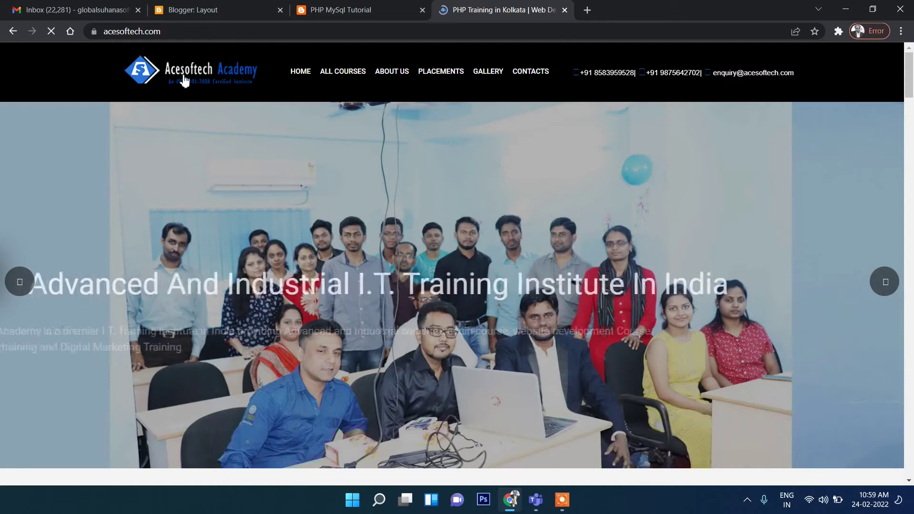
Open the site's logo image in its own tab and select its web address.
{"action": "right_click", "coordinate": [181, 75]}
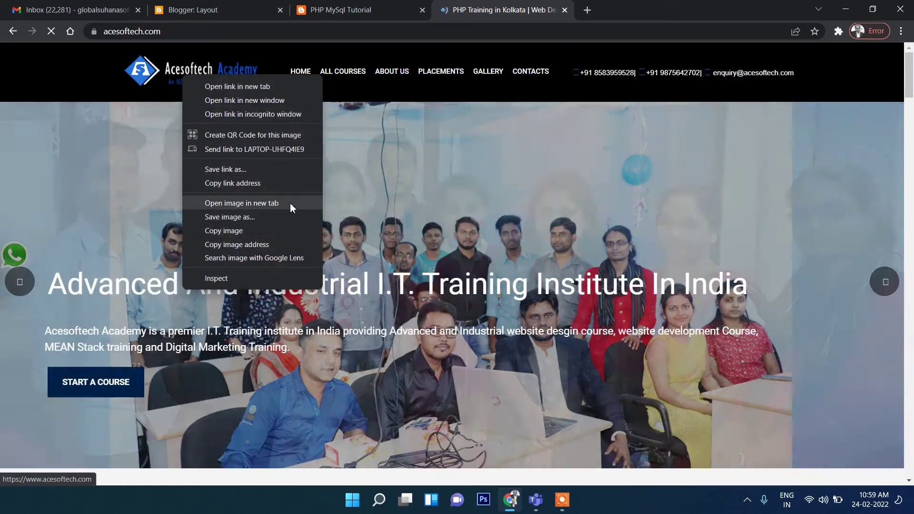
{"action": "left_click", "coordinate": [290, 203]}
{"action": "left_click", "coordinate": [628, 10]}
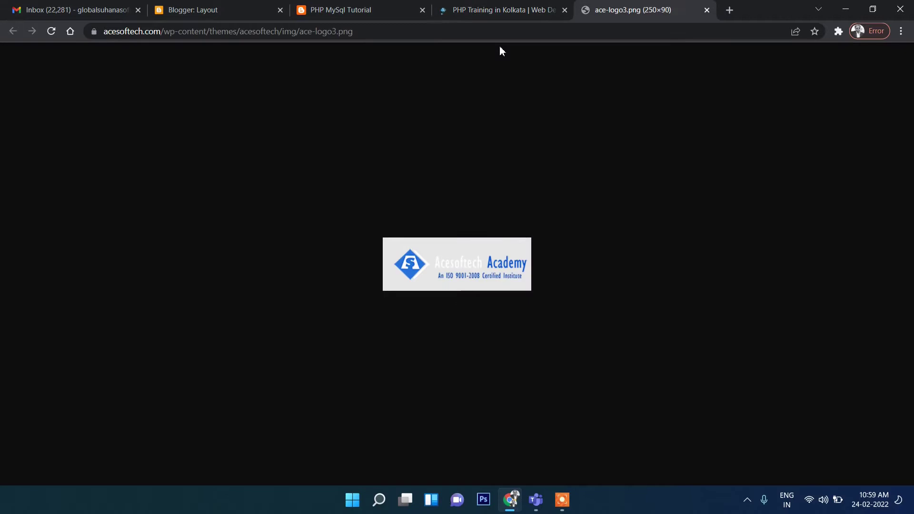
{"action": "left_click", "coordinate": [377, 39]}
{"action": "left_click", "coordinate": [255, 7]}
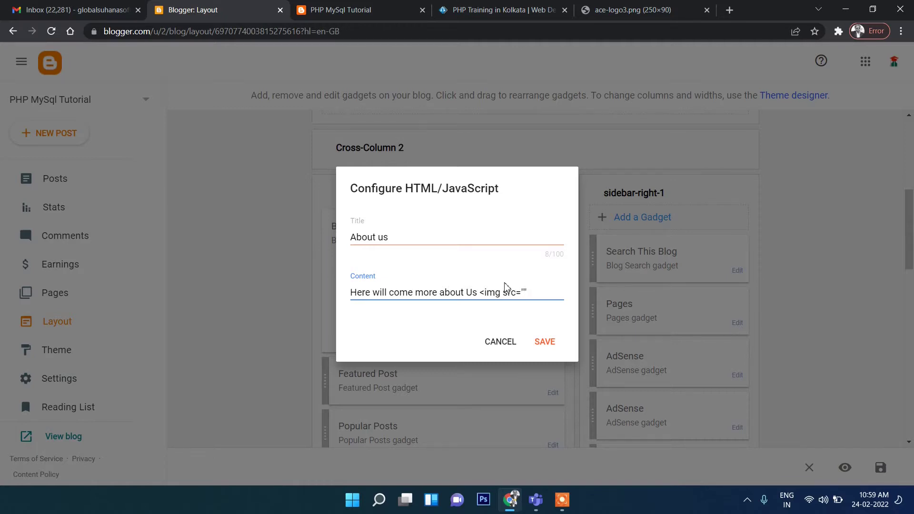
Paste the logo URL into the img src, save the About us gadget, and reload the blog.
{"action": "key", "text": "ctrl+v"}
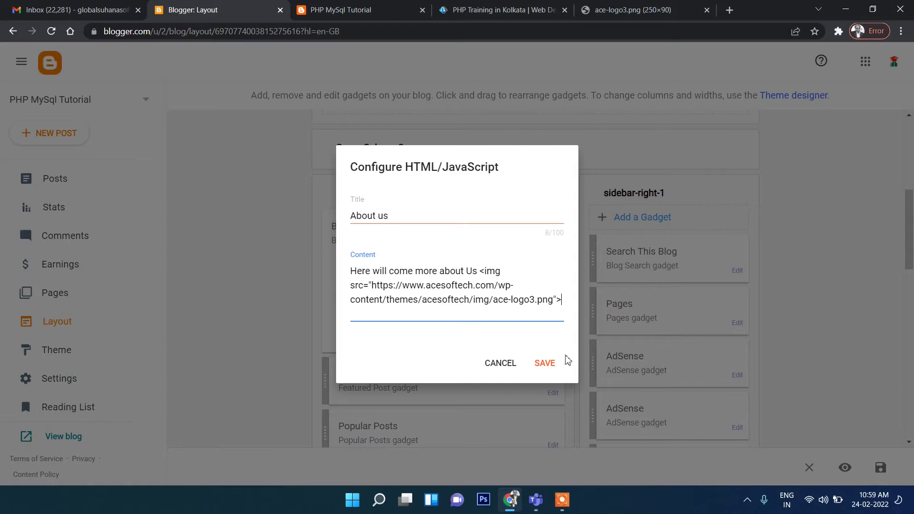
{"action": "left_click", "coordinate": [551, 366]}
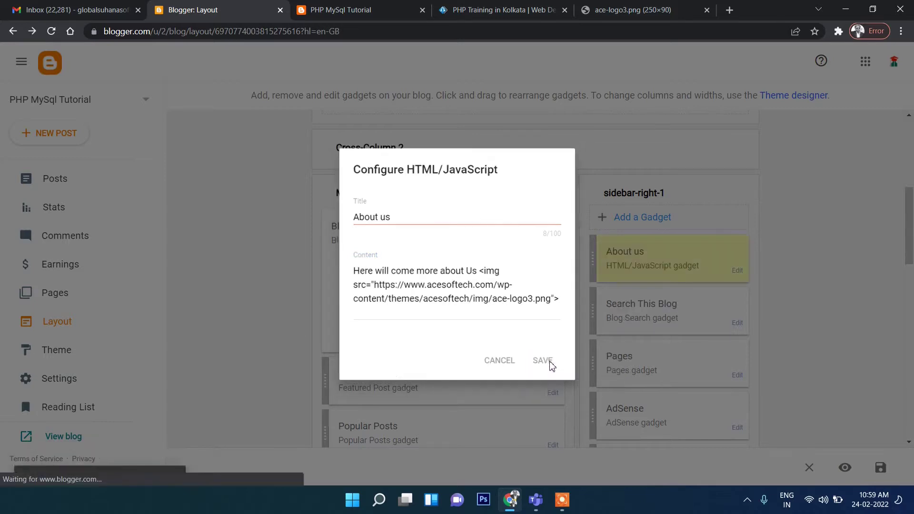
{"action": "scroll", "coordinate": [904, 321], "scroll_direction": "down", "scroll_amount": 8}
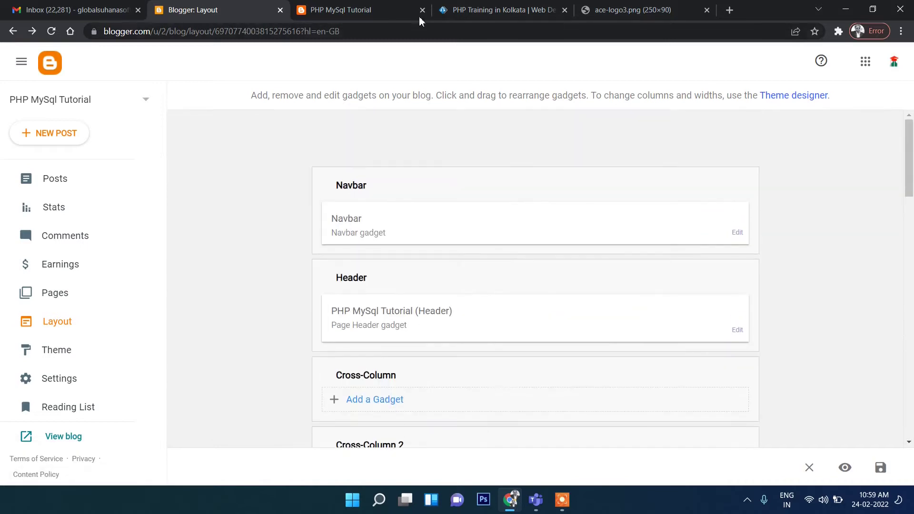
{"action": "left_click", "coordinate": [369, 6]}
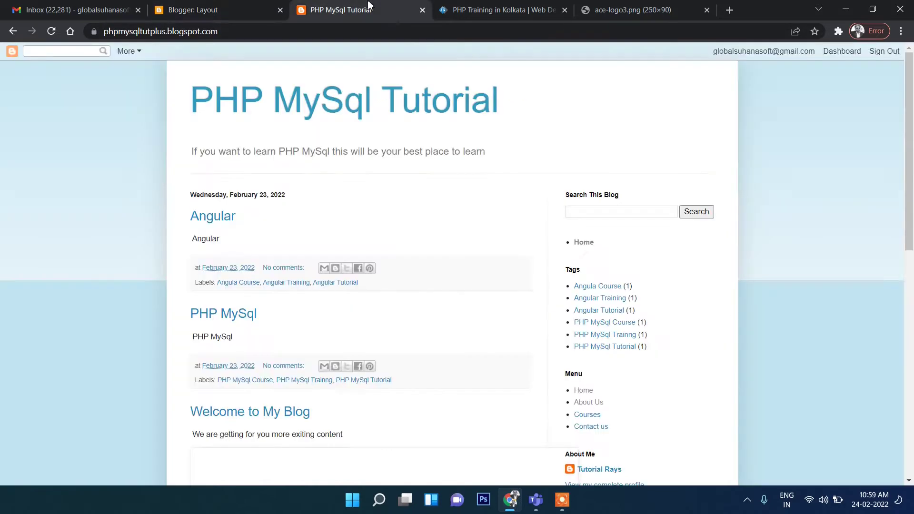
{"action": "left_click", "coordinate": [54, 31]}
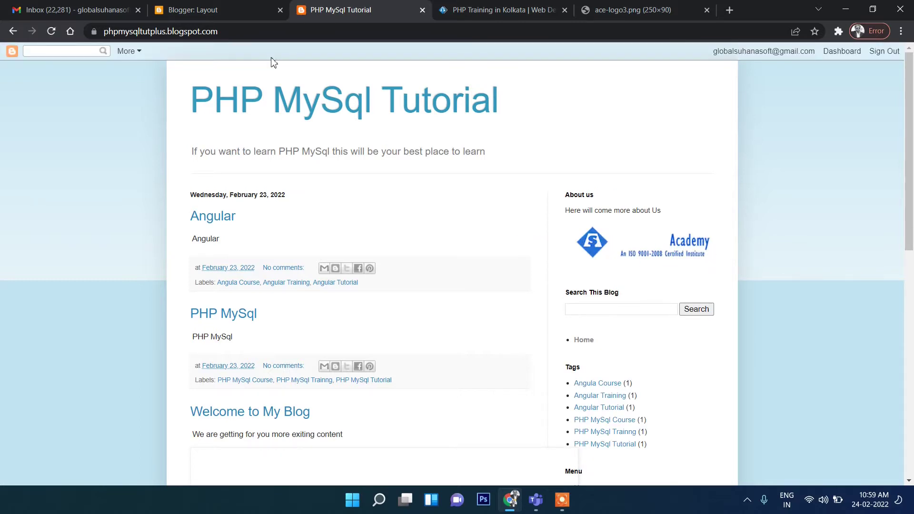
Back in the Layout editor, reopen the About us gadget for editing.
{"action": "left_click", "coordinate": [228, 10]}
{"action": "scroll", "coordinate": [611, 282], "scroll_direction": "down", "scroll_amount": 8}
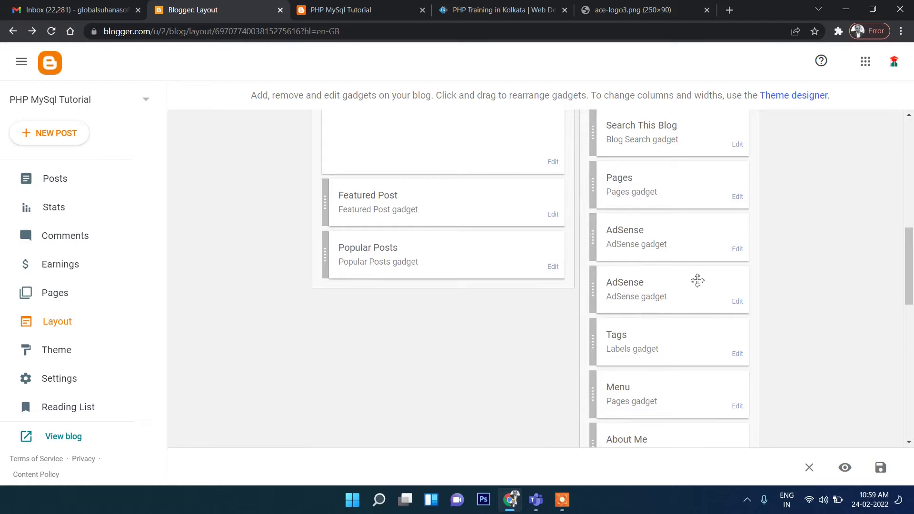
{"action": "scroll", "coordinate": [695, 281], "scroll_direction": "up", "scroll_amount": 2}
{"action": "left_click", "coordinate": [738, 211]}
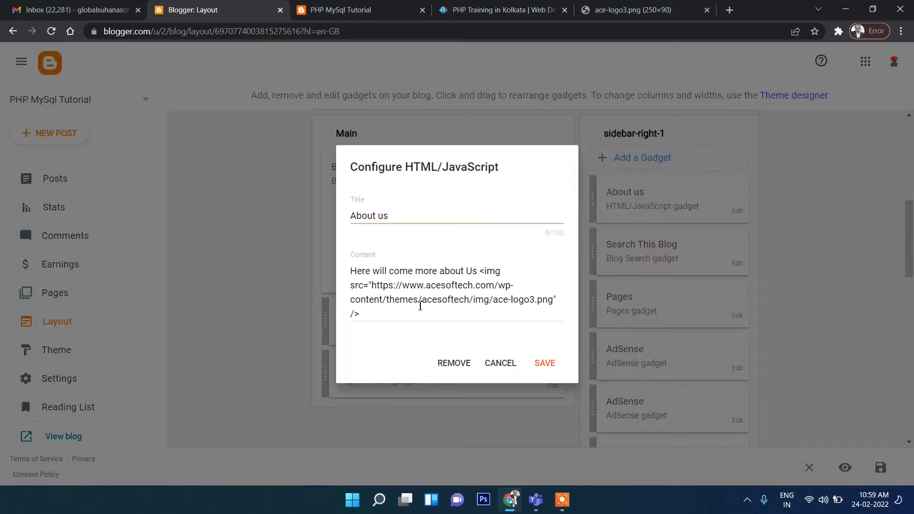
Launch Notepad and paste the About us gadget's code into it.
{"action": "key", "text": "super+r"}
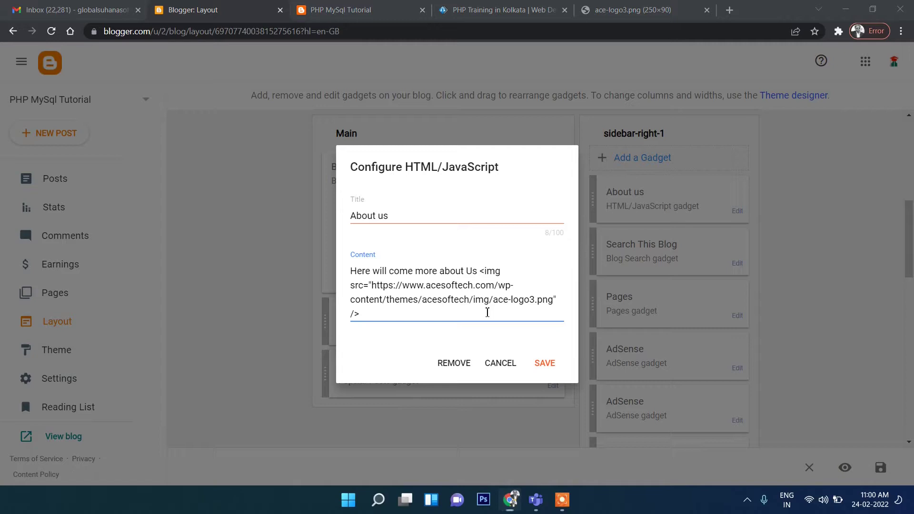
{"action": "type", "text": "notepad"}
{"action": "key", "text": "Return"}
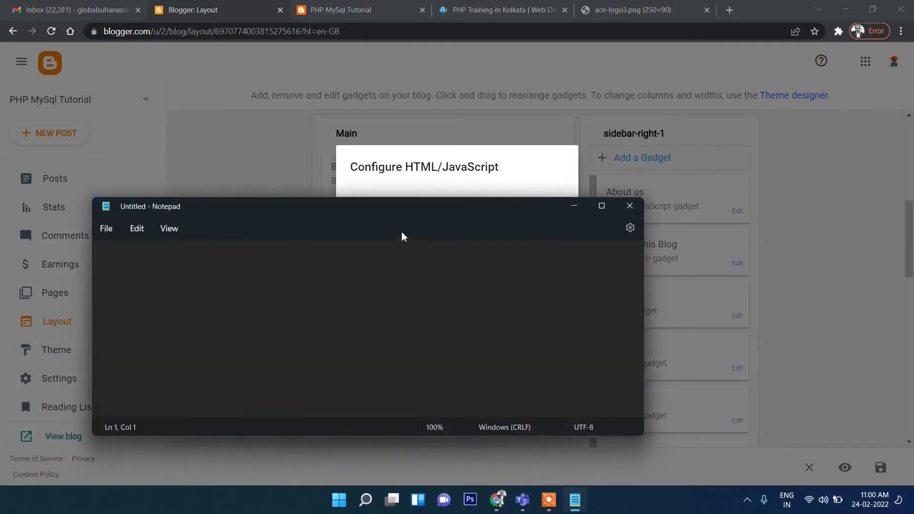
{"action": "left_click", "coordinate": [454, 195]}
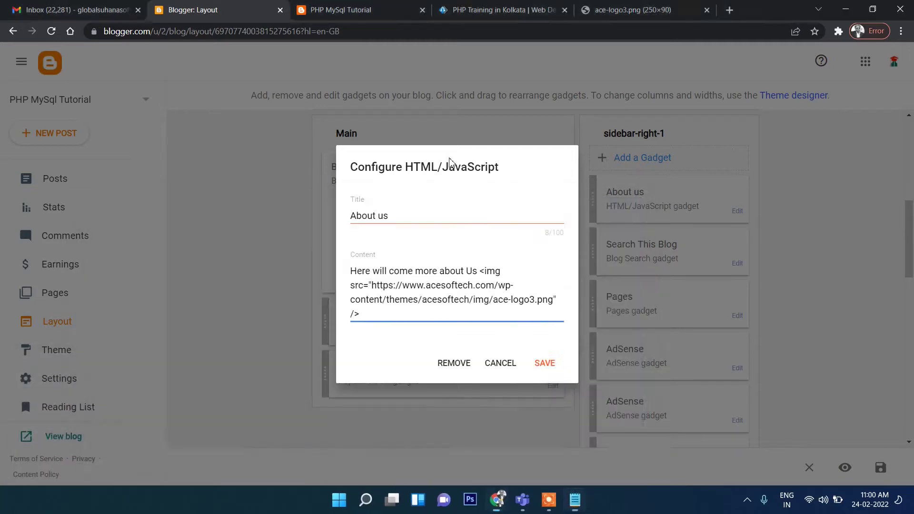
{"action": "triple_click", "coordinate": [462, 285]}
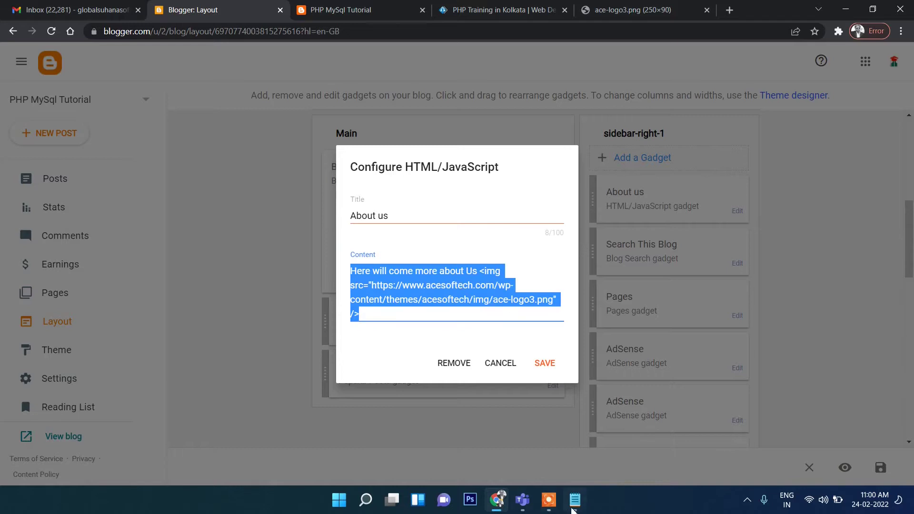
{"action": "left_click", "coordinate": [568, 511]}
{"action": "key", "text": "ctrl+v"}
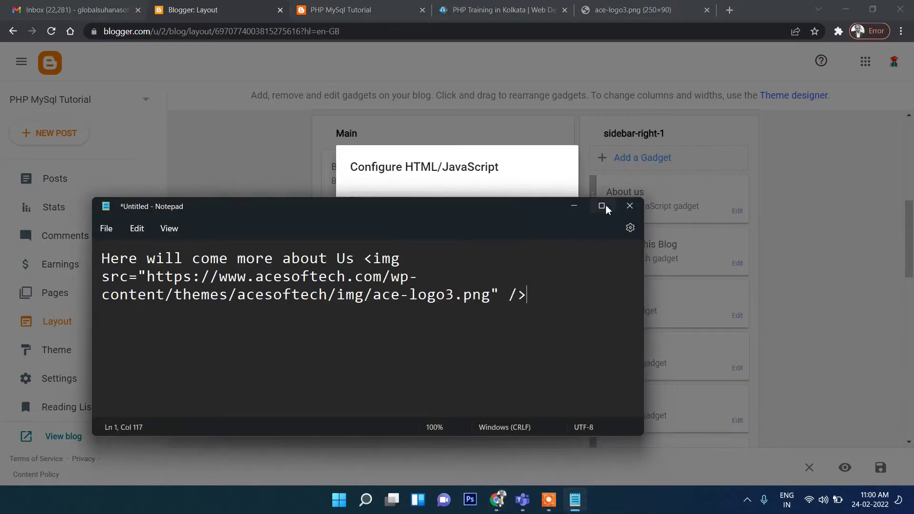
{"action": "left_click", "coordinate": [601, 206]}
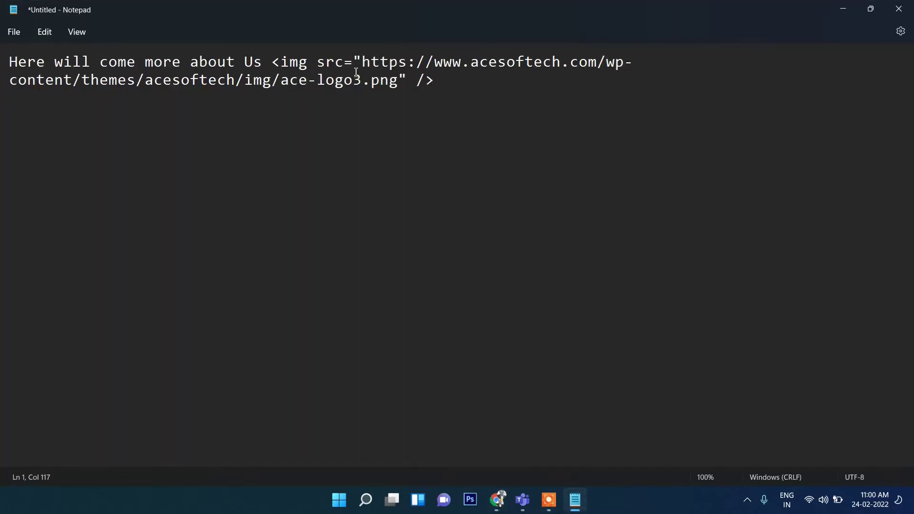
{"action": "type", "text": "<a href=\"\">"}
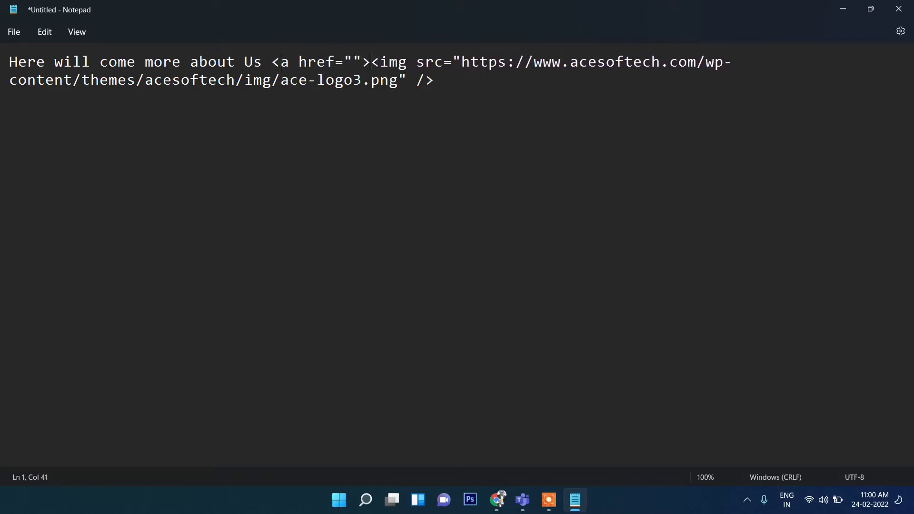
{"action": "type", "text": "https://ww"}
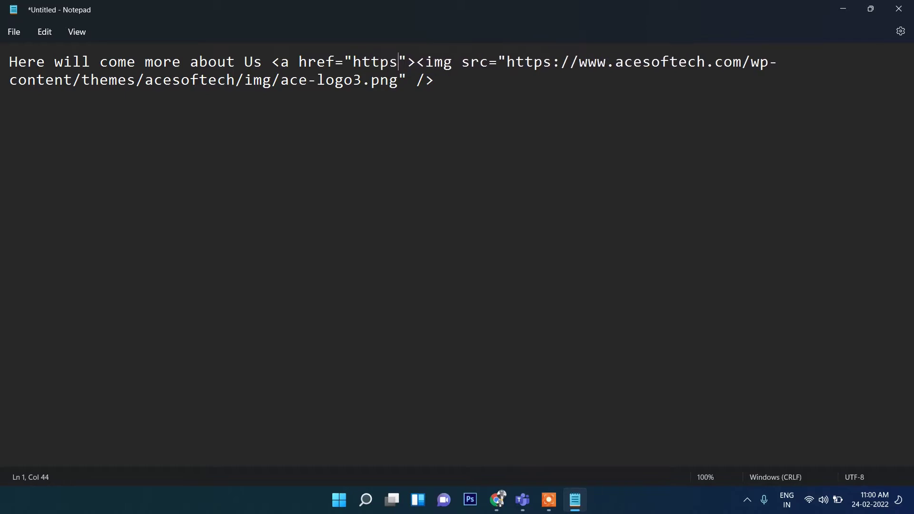
{"action": "type", "text": "w.acesoftech.com"}
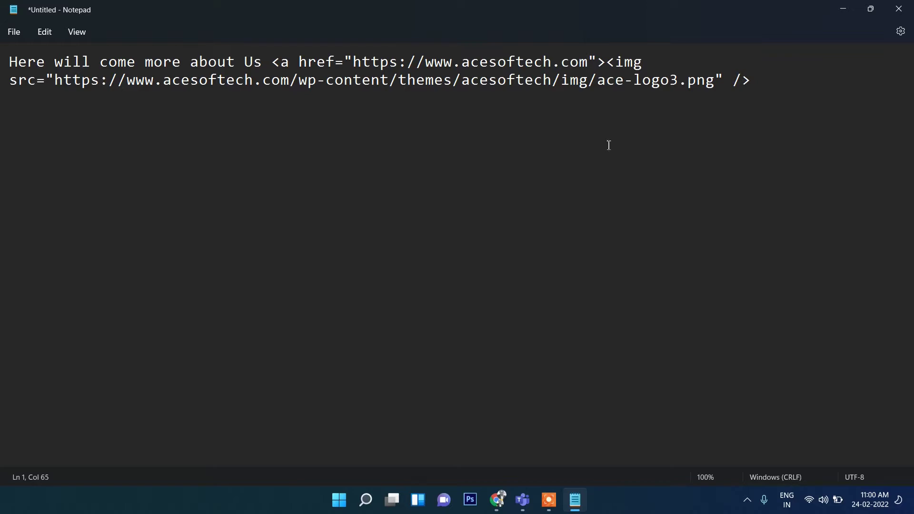
{"action": "type", "text": "a>"}
{"action": "key", "text": "ctrl+a"}
{"action": "key", "text": "ctrl+x"}
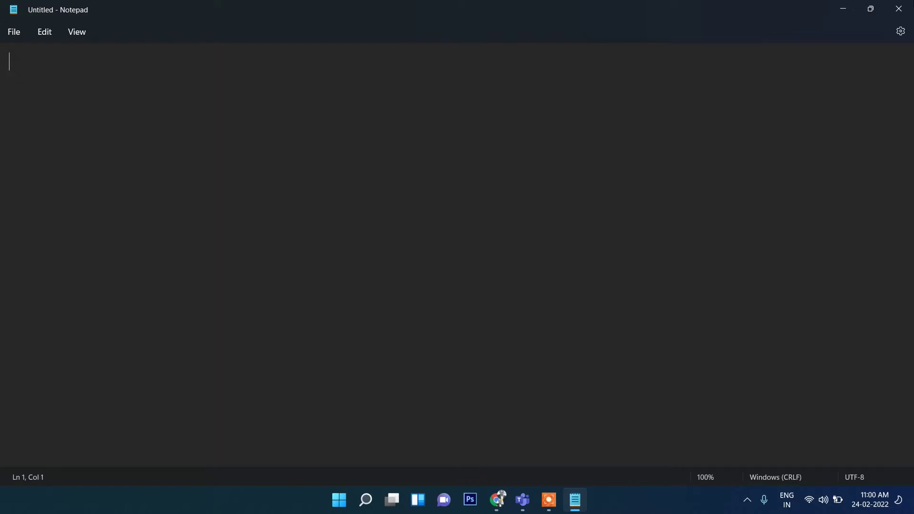
{"action": "left_click", "coordinate": [843, 9]}
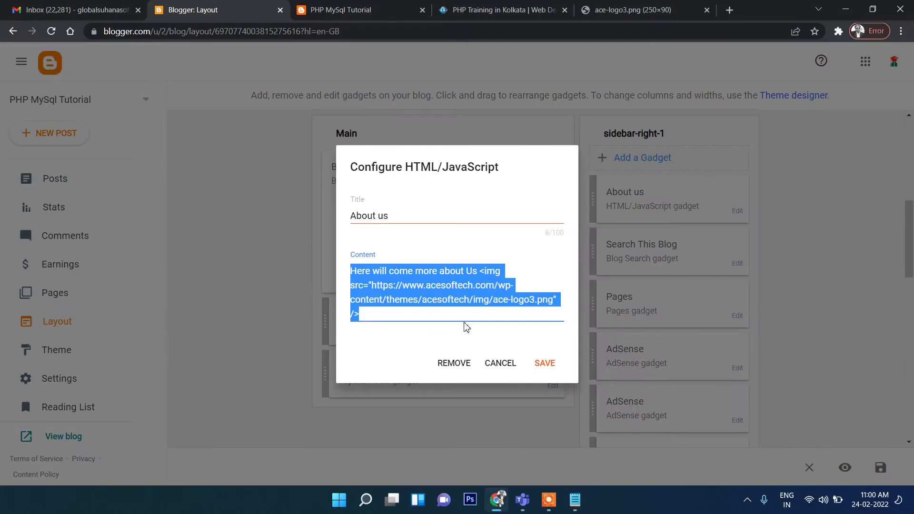
Put the link-wrapped code into the About us gadget, save it, and reload the live blog.
{"action": "key", "text": "ctrl+v"}
{"action": "left_click", "coordinate": [551, 371]}
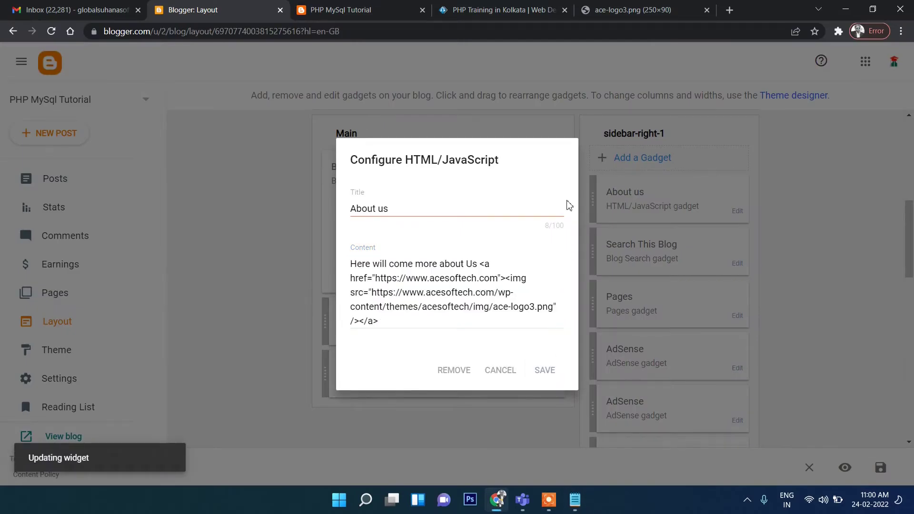
{"action": "left_click", "coordinate": [639, 5]}
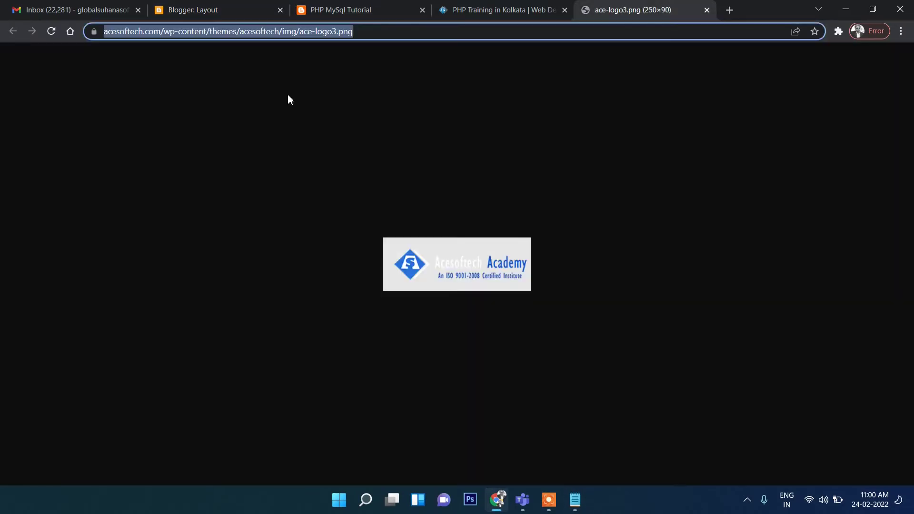
{"action": "left_click", "coordinate": [412, 8]}
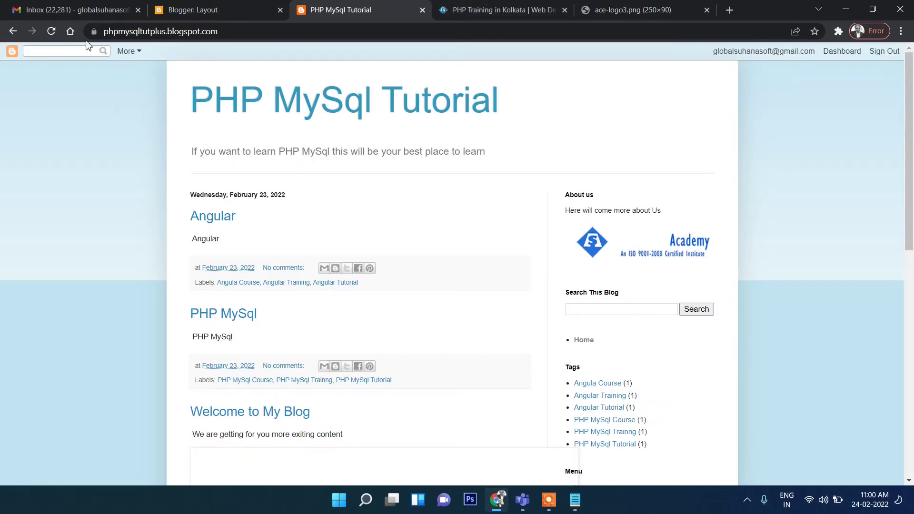
{"action": "left_click", "coordinate": [52, 32]}
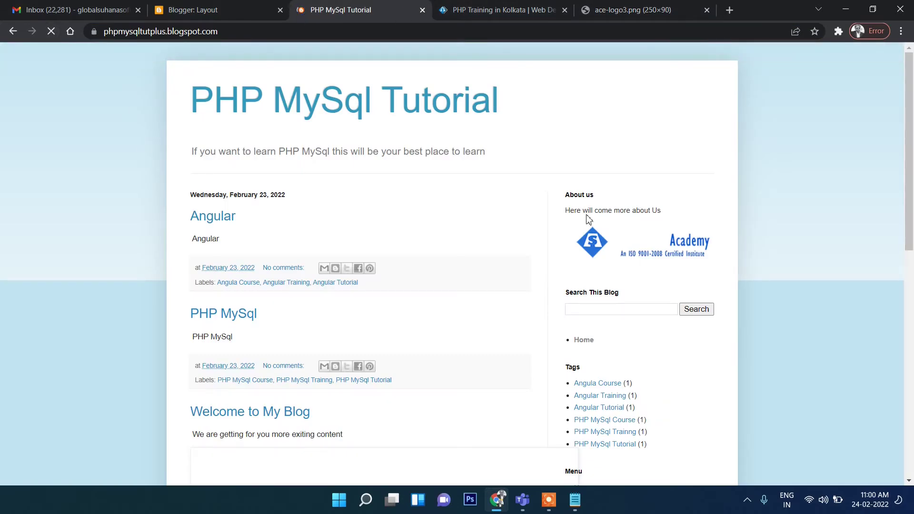
Test the logo link to the Academy website and return to the blog home page.
{"action": "left_click", "coordinate": [608, 242]}
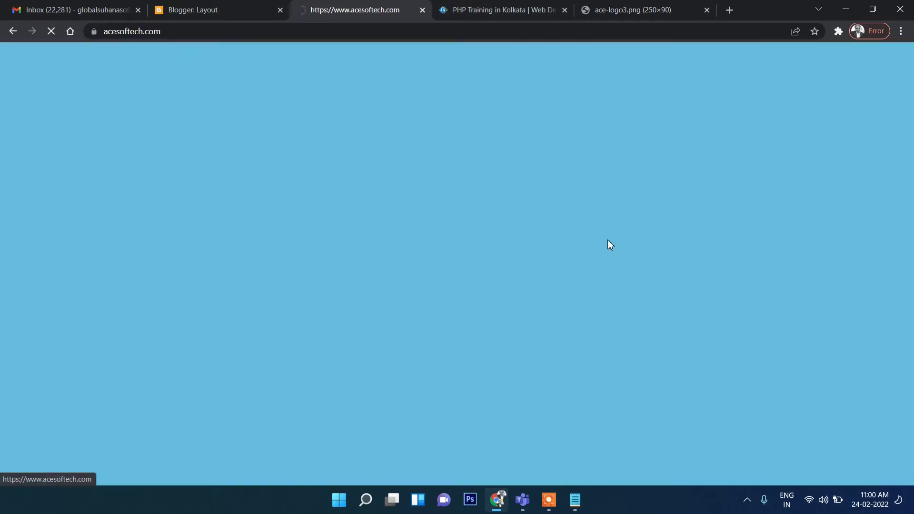
{"action": "left_click", "coordinate": [13, 32]}
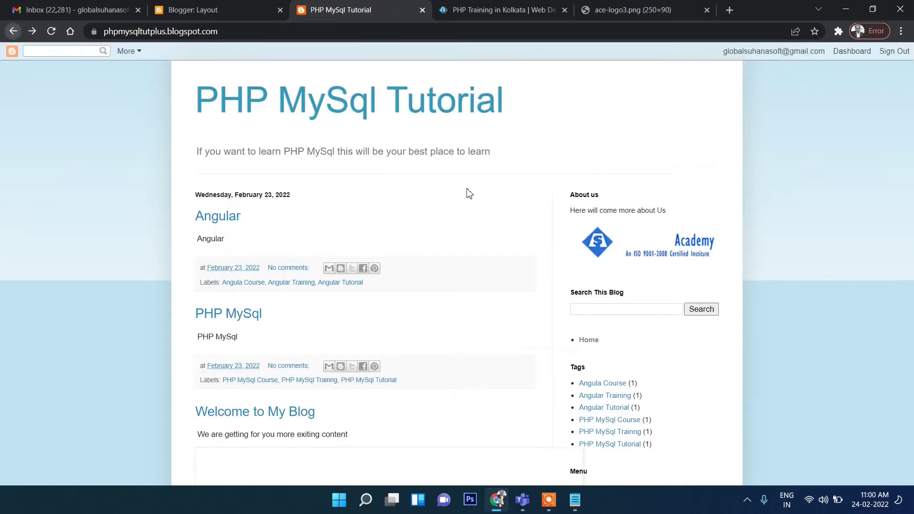
{"action": "left_click_drag", "start_coordinate": [700, 249], "coordinate": [641, 197]}
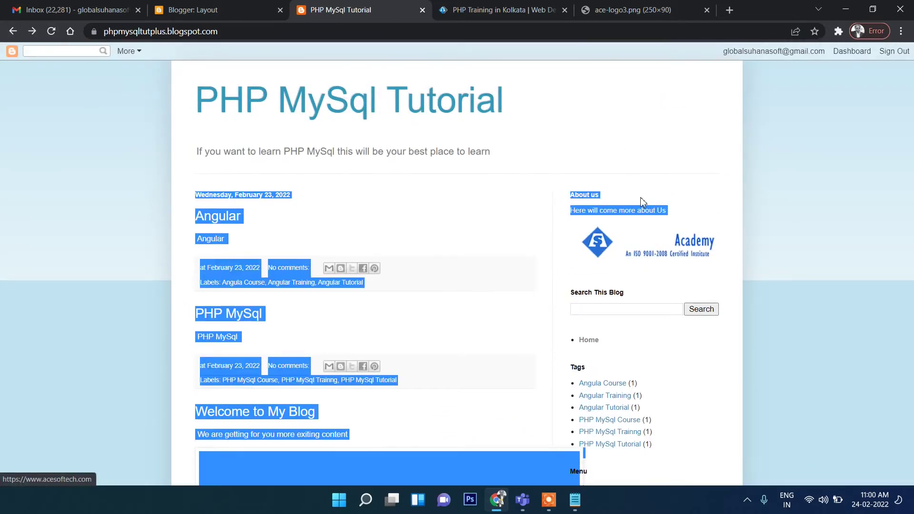
{"action": "left_click", "coordinate": [655, 204]}
{"action": "scroll", "coordinate": [688, 238], "scroll_direction": "down", "scroll_amount": 3}
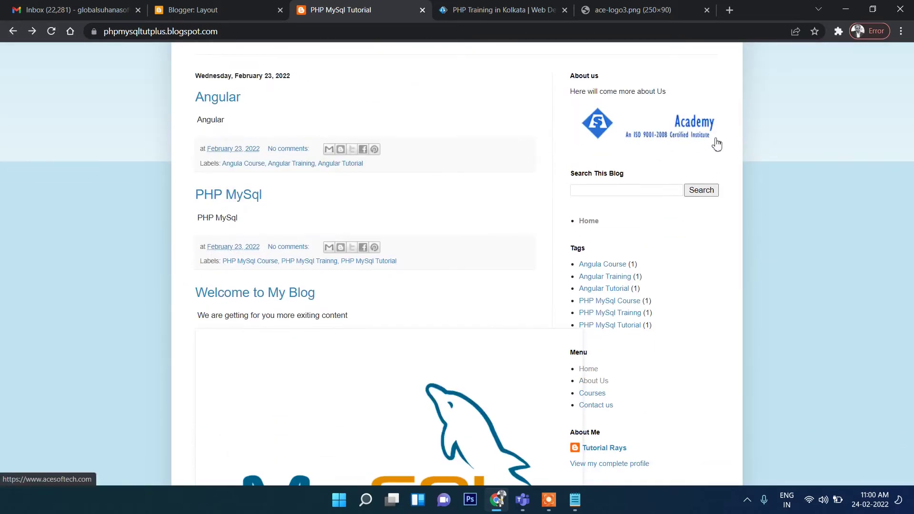
{"action": "scroll", "coordinate": [645, 159], "scroll_direction": "down", "scroll_amount": 8}
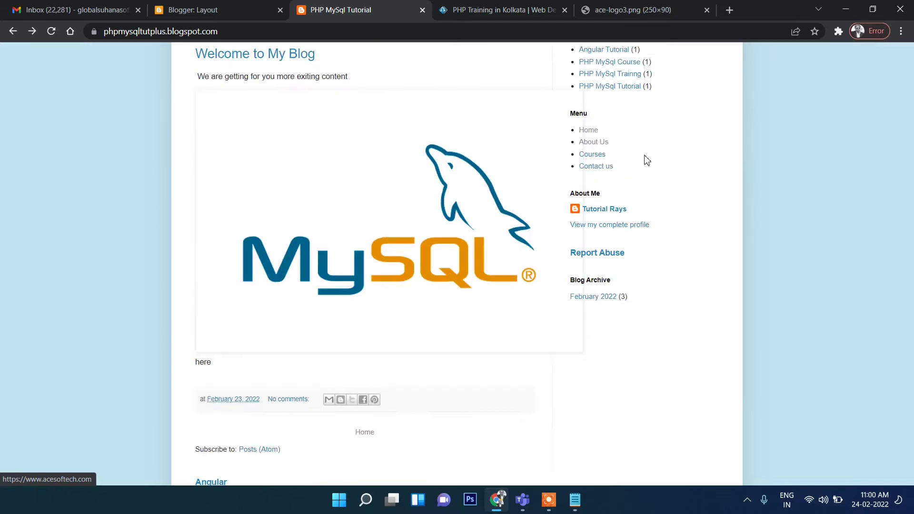
{"action": "scroll", "coordinate": [645, 176], "scroll_direction": "up", "scroll_amount": 10}
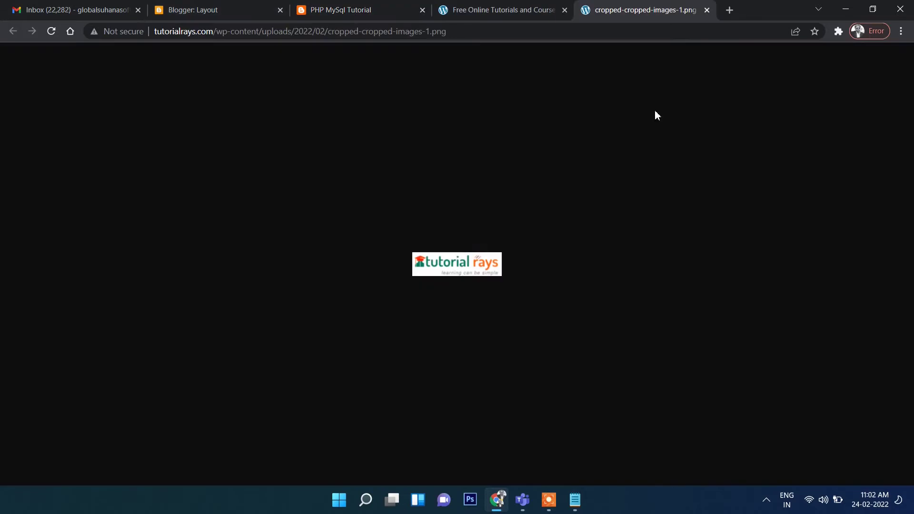
Copy the Tutorial Rays logo image address and return to the Blogger Layout editor.
{"action": "left_click", "coordinate": [475, 38]}
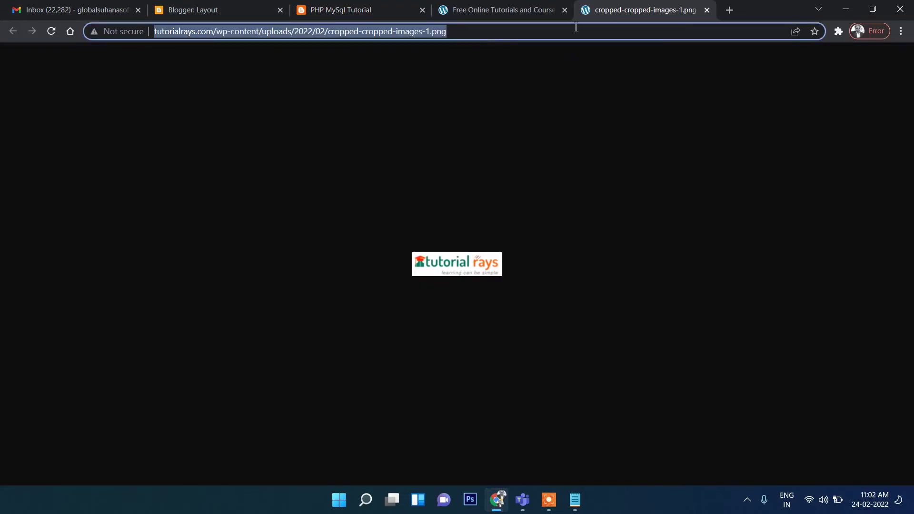
{"action": "left_click", "coordinate": [493, 8]}
{"action": "left_click", "coordinate": [362, 10]}
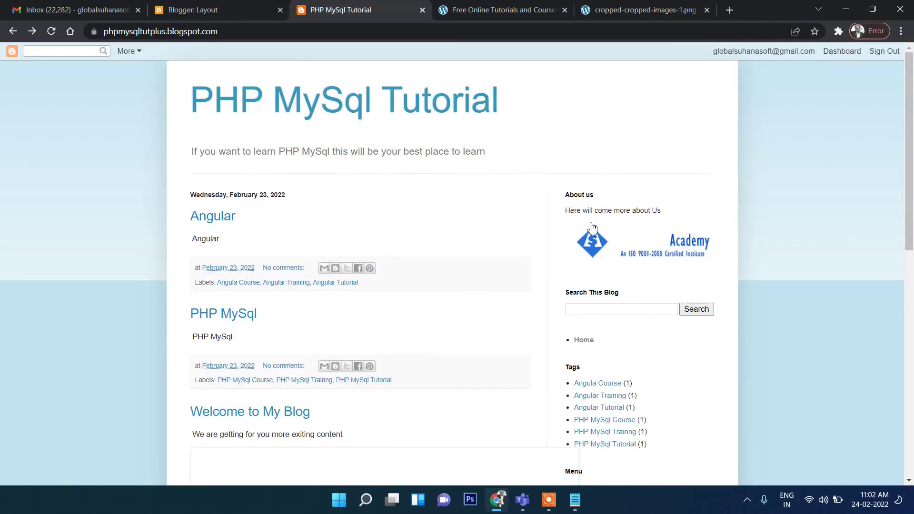
{"action": "left_click", "coordinate": [215, 6]}
{"action": "scroll", "coordinate": [416, 267], "scroll_direction": "down", "scroll_amount": 1}
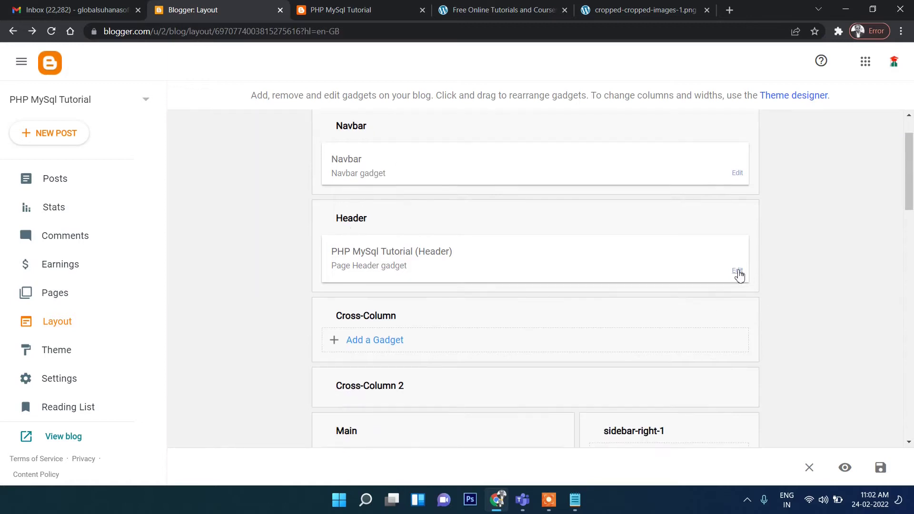
Edit the Header gadget and paste the logo image address into its image field.
{"action": "left_click", "coordinate": [737, 272]}
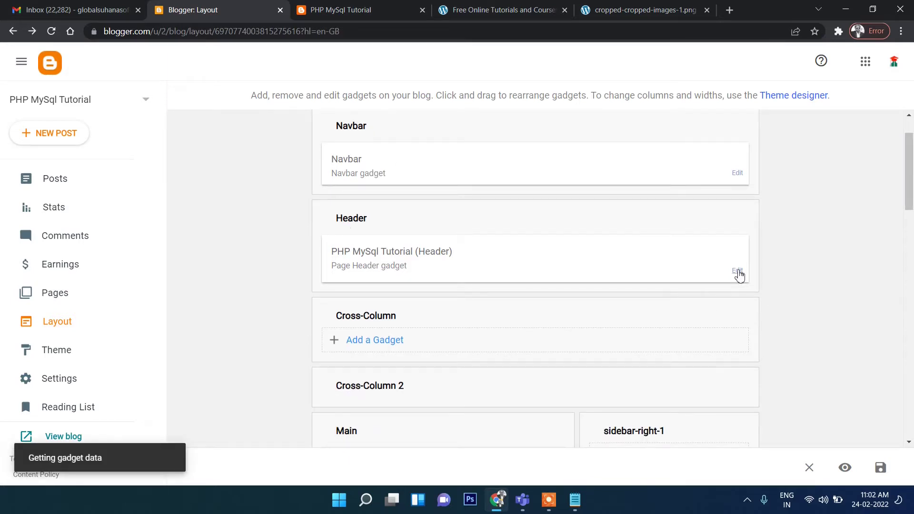
{"action": "scroll", "coordinate": [418, 285], "scroll_direction": "down", "scroll_amount": 1}
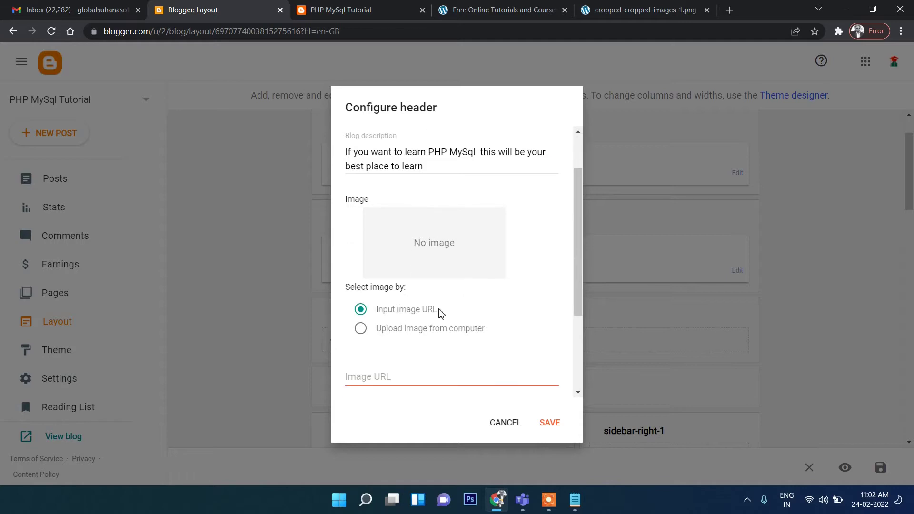
{"action": "scroll", "coordinate": [447, 312], "scroll_direction": "down", "scroll_amount": 1}
{"action": "left_click", "coordinate": [404, 317]}
{"action": "key", "text": "ctrl+v"}
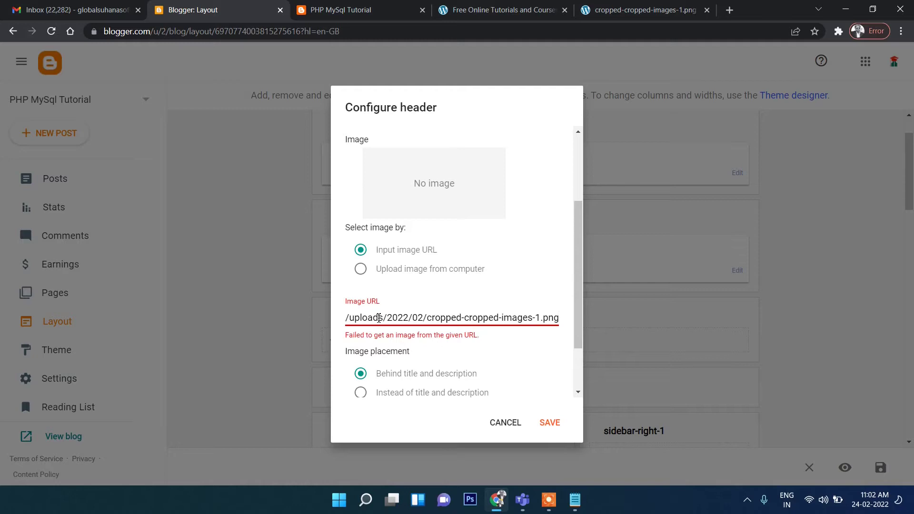
{"action": "left_click_drag", "start_coordinate": [378, 317], "coordinate": [320, 328]}
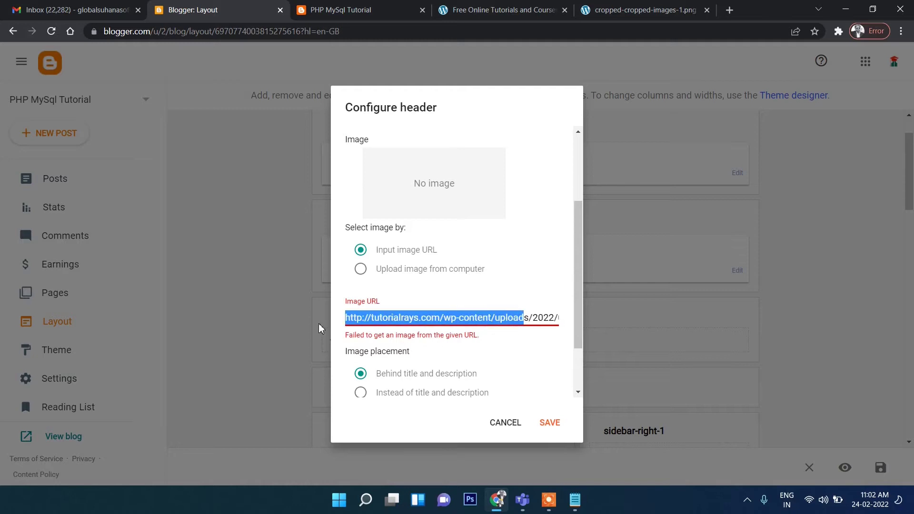
{"action": "left_click", "coordinate": [464, 319]}
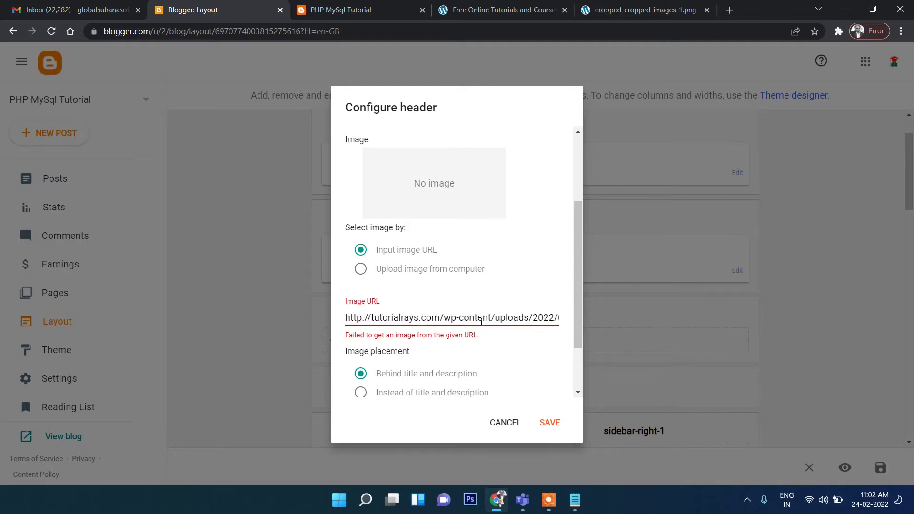
Upload the logo file from the computer and set it to appear instead of title and description.
{"action": "scroll", "coordinate": [481, 322], "scroll_direction": "down", "scroll_amount": 2}
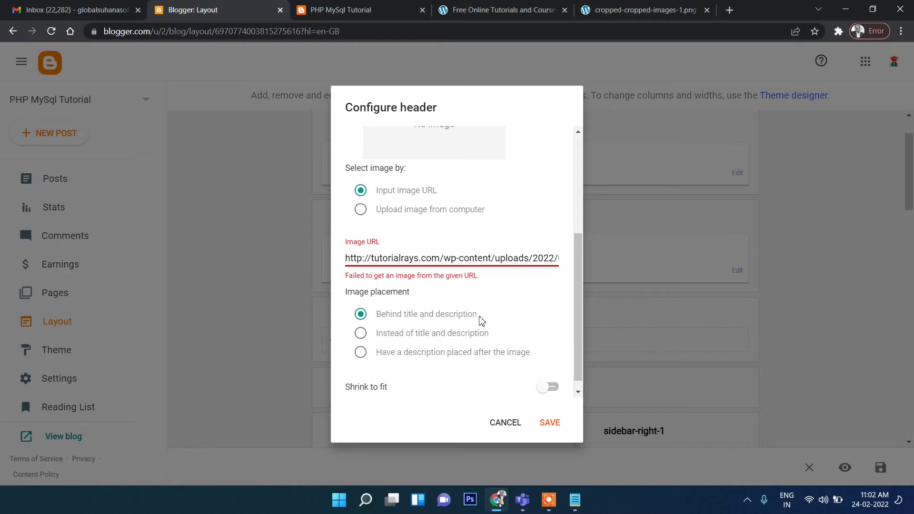
{"action": "left_click", "coordinate": [360, 209]}
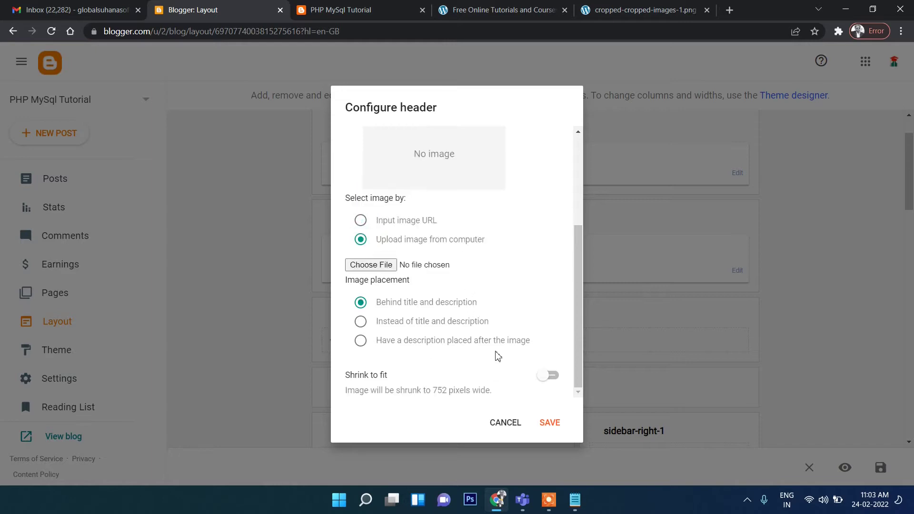
{"action": "left_click", "coordinate": [408, 268]}
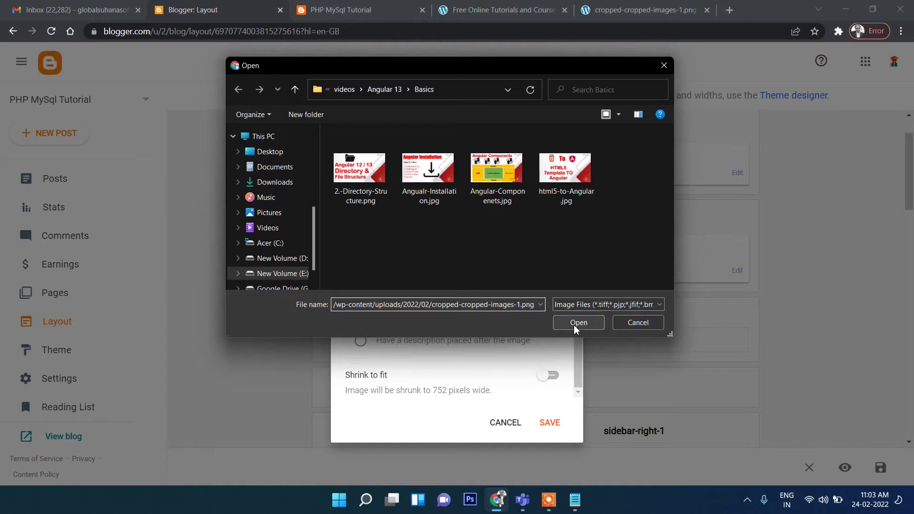
{"action": "left_click", "coordinate": [577, 323]}
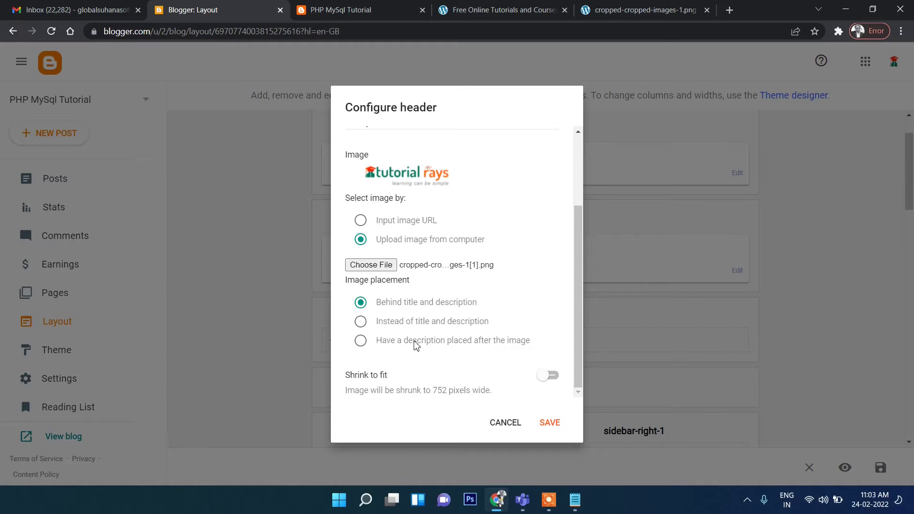
{"action": "left_click", "coordinate": [360, 322]}
Save the header settings and reload the live blog to see the Tutorial Rays logo.
{"action": "left_click", "coordinate": [546, 425]}
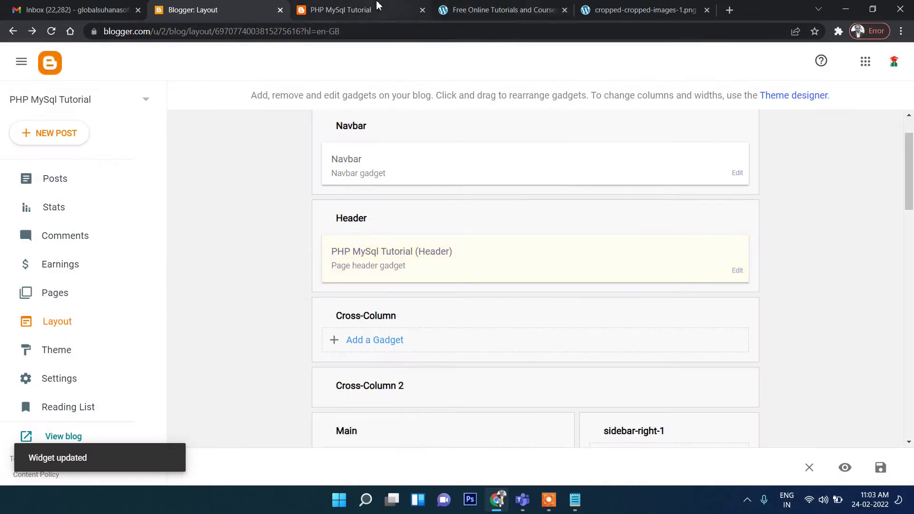
{"action": "left_click", "coordinate": [377, 7]}
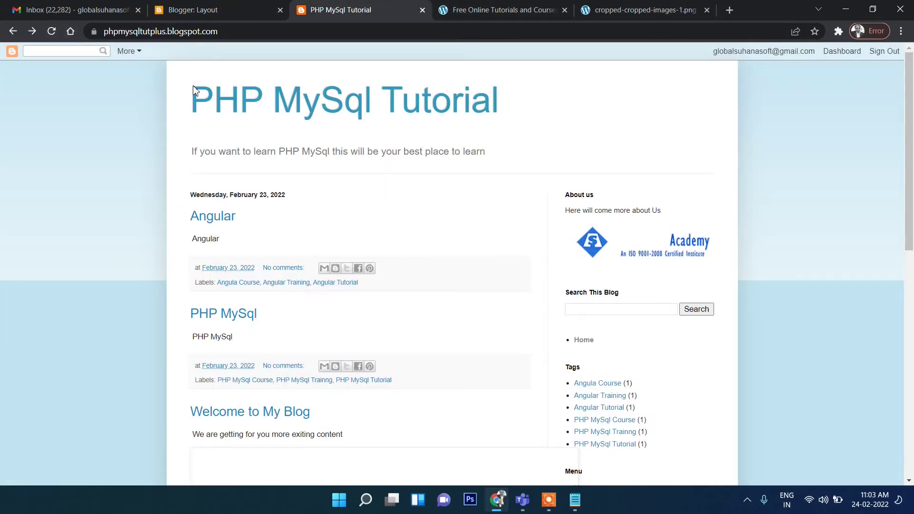
{"action": "triple_click", "coordinate": [442, 114]}
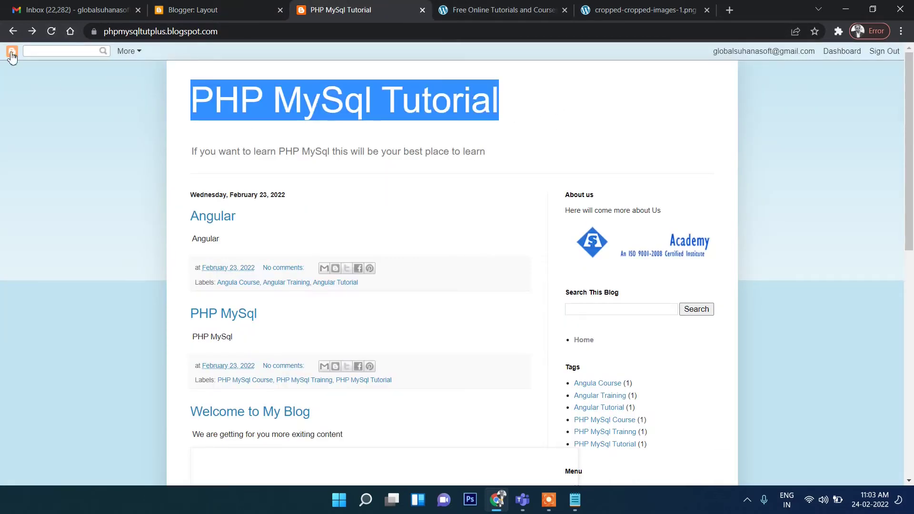
{"action": "left_click", "coordinate": [51, 32]}
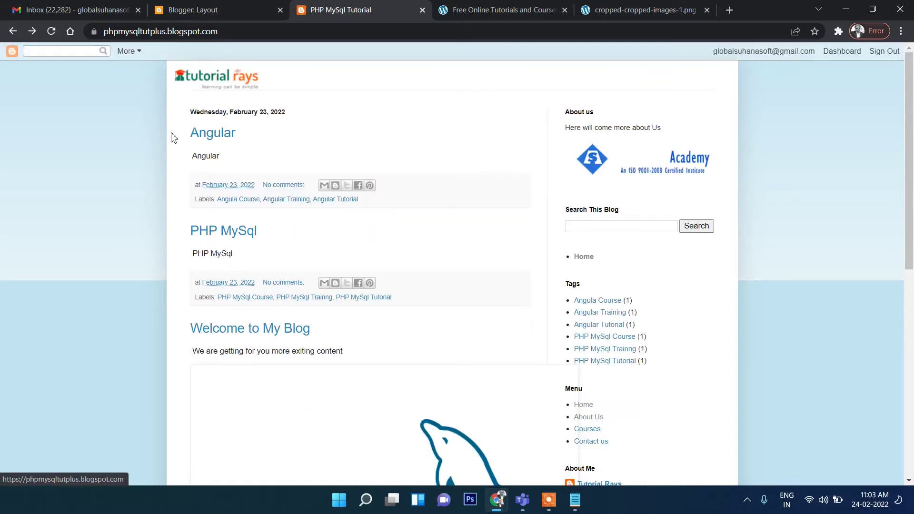
{"action": "scroll", "coordinate": [597, 204], "scroll_direction": "down", "scroll_amount": 2}
{"action": "scroll", "coordinate": [599, 204], "scroll_direction": "up", "scroll_amount": 2}
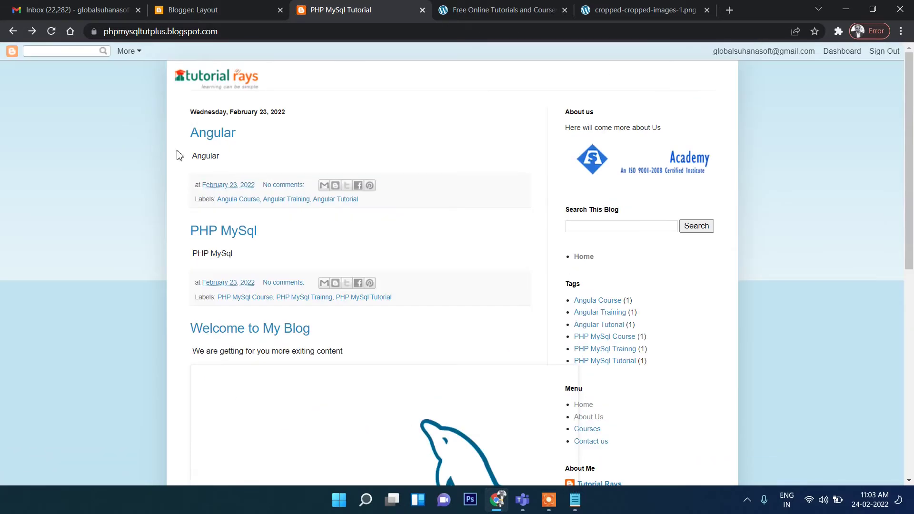
{"action": "scroll", "coordinate": [588, 219], "scroll_direction": "down", "scroll_amount": 6}
{"action": "scroll", "coordinate": [566, 241], "scroll_direction": "up", "scroll_amount": 6}
{"action": "scroll", "coordinate": [198, 212], "scroll_direction": "down", "scroll_amount": 6}
{"action": "scroll", "coordinate": [198, 216], "scroll_direction": "up", "scroll_amount": 6}
Check the header logo on the About Us and home pages, then return to Layout.
{"action": "left_click_drag", "start_coordinate": [148, 85], "coordinate": [272, 79]}
{"action": "left_click", "coordinate": [297, 84]}
{"action": "left_click", "coordinate": [32, 32]}
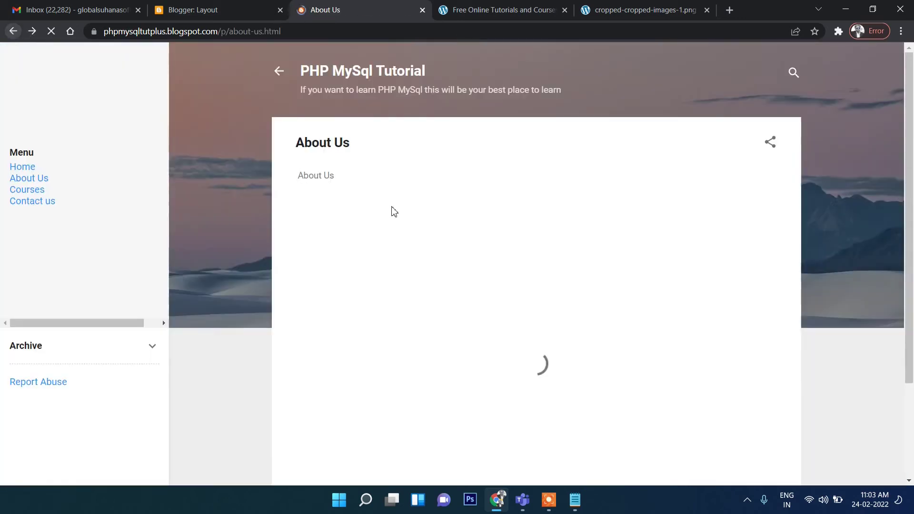
{"action": "left_click", "coordinate": [279, 73]}
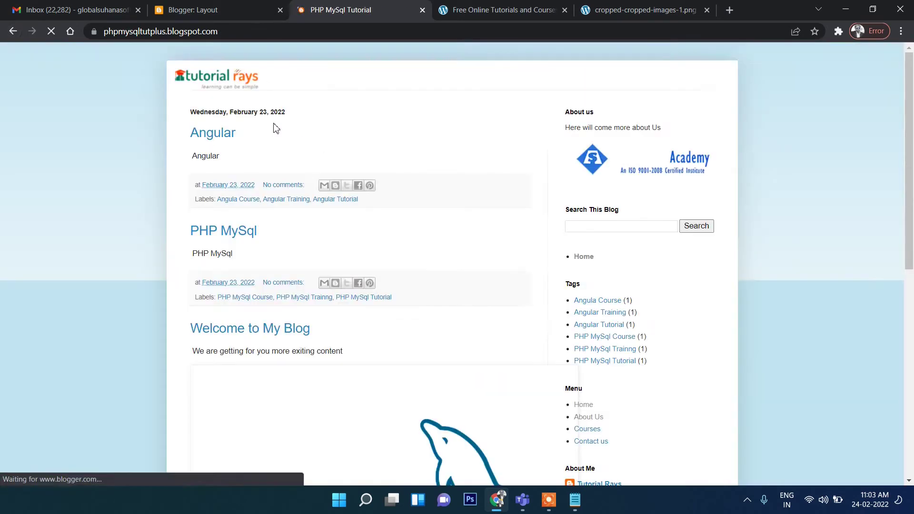
{"action": "scroll", "coordinate": [413, 207], "scroll_direction": "down", "scroll_amount": 3}
{"action": "scroll", "coordinate": [413, 207], "scroll_direction": "up", "scroll_amount": 3}
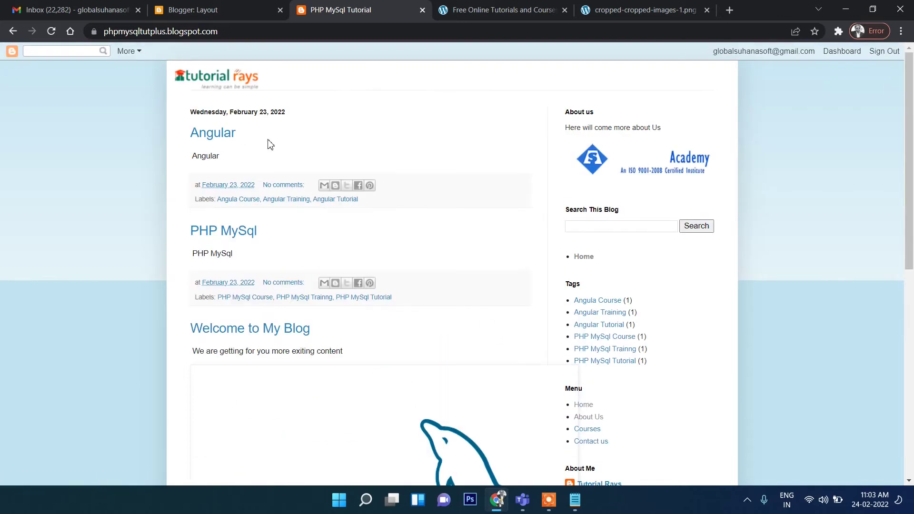
{"action": "scroll", "coordinate": [469, 271], "scroll_direction": "down", "scroll_amount": 10}
{"action": "scroll", "coordinate": [470, 279], "scroll_direction": "up", "scroll_amount": 10}
{"action": "left_click", "coordinate": [217, 8]}
{"action": "scroll", "coordinate": [188, 280], "scroll_direction": "down", "scroll_amount": 2}
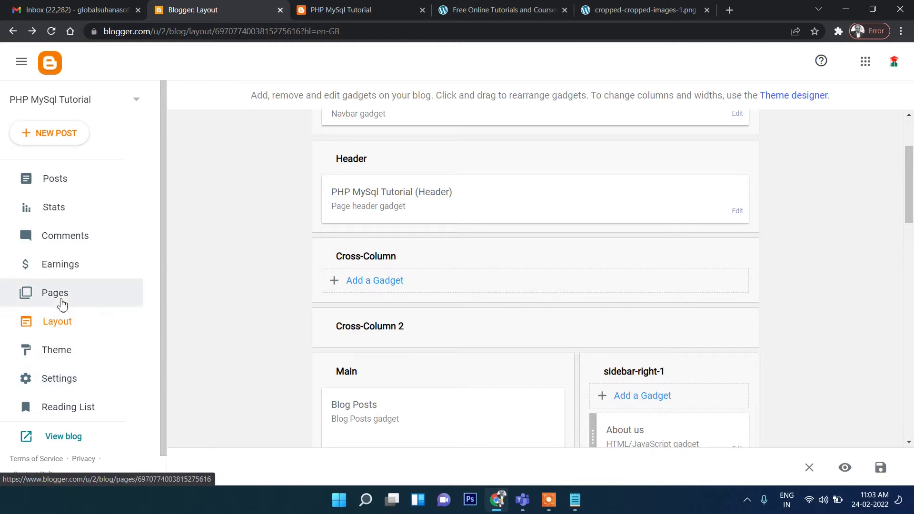
In the Simple Pale theme Customizer, choose the body layout with a left-hand sidebar.
{"action": "left_click", "coordinate": [69, 356]}
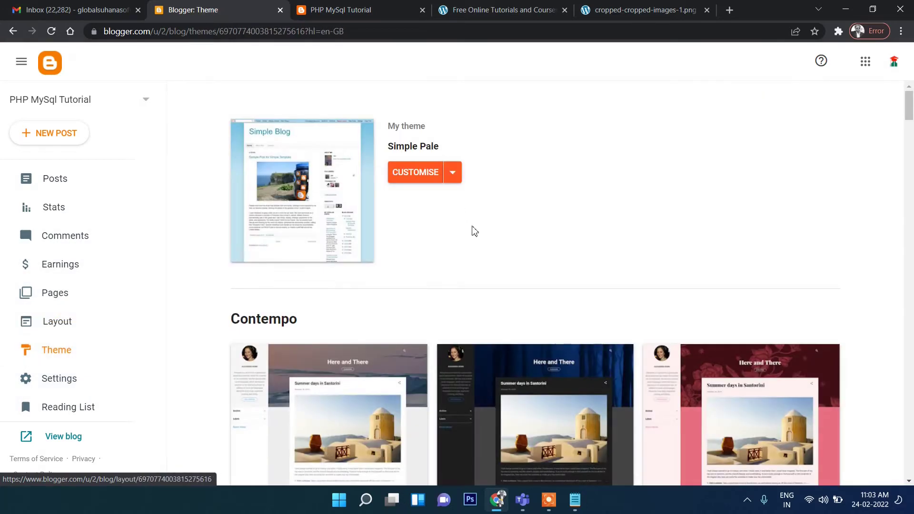
{"action": "left_click", "coordinate": [413, 173]}
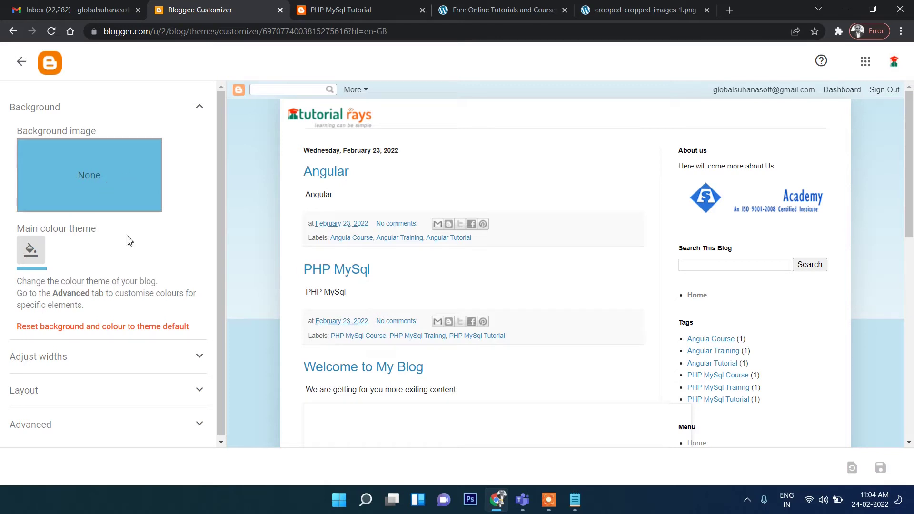
{"action": "left_click", "coordinate": [53, 391]}
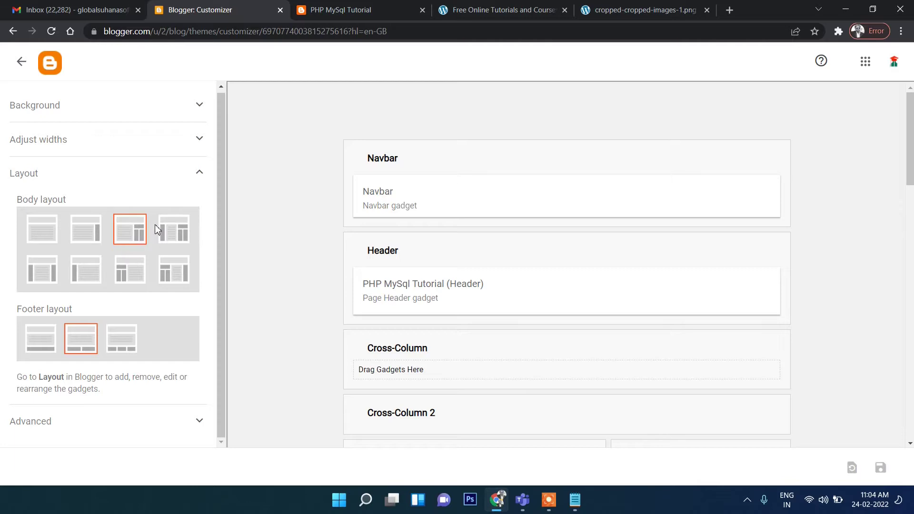
{"action": "left_click", "coordinate": [133, 277]}
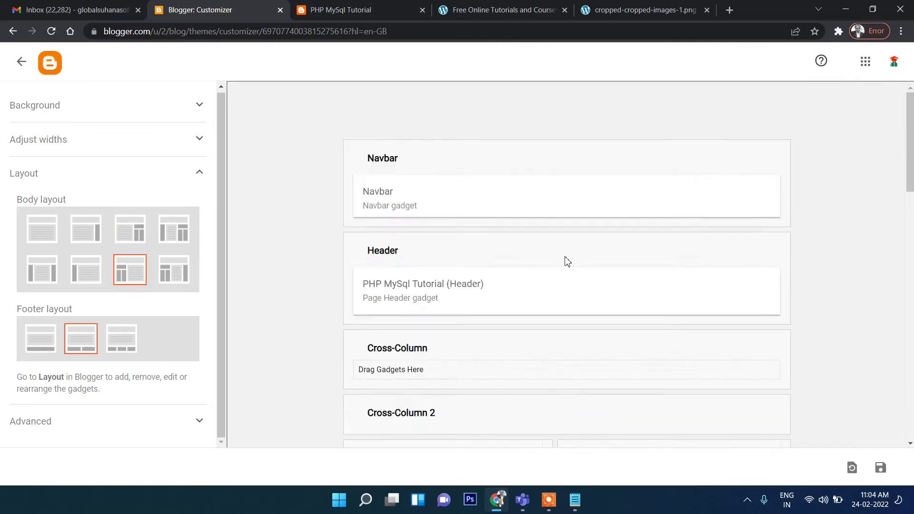
Reload the live blog to confirm the left-sidebar layout.
{"action": "scroll", "coordinate": [564, 265], "scroll_direction": "down", "scroll_amount": 15}
{"action": "scroll", "coordinate": [564, 267], "scroll_direction": "down", "scroll_amount": 3}
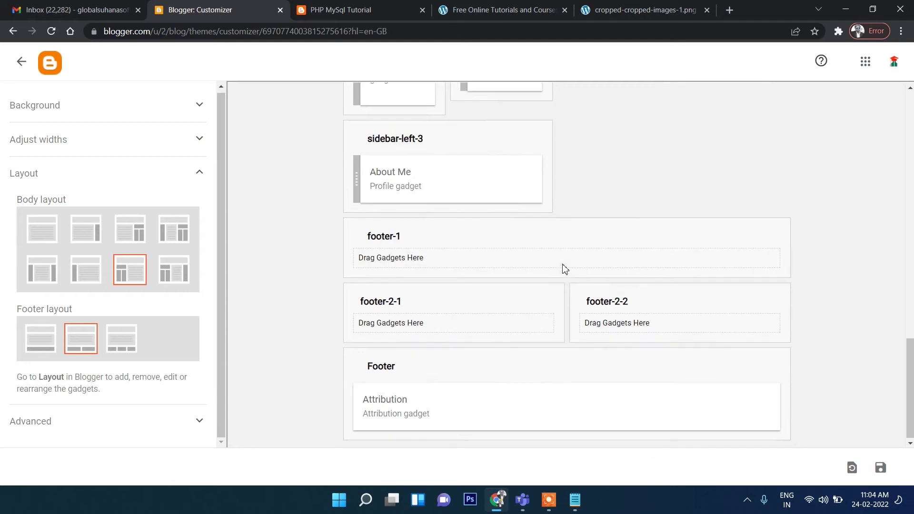
{"action": "scroll", "coordinate": [204, 309], "scroll_direction": "up", "scroll_amount": 1}
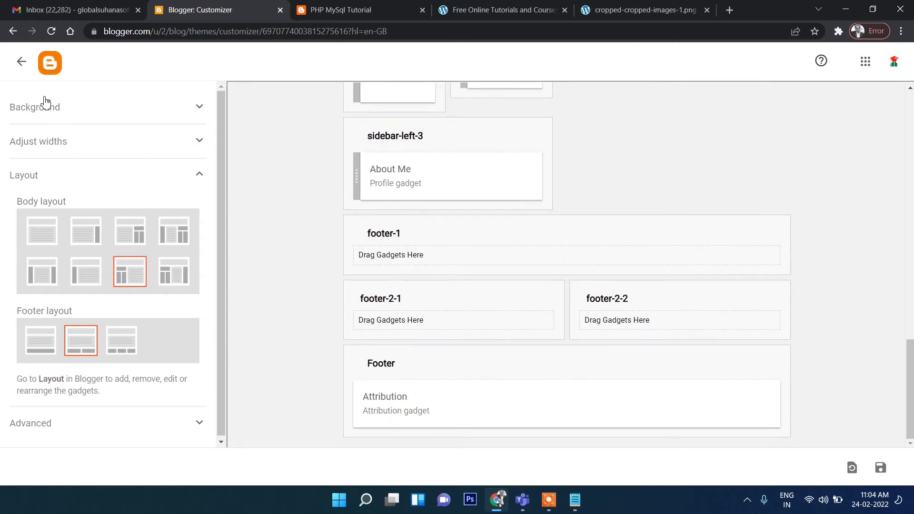
{"action": "left_click", "coordinate": [323, 11]}
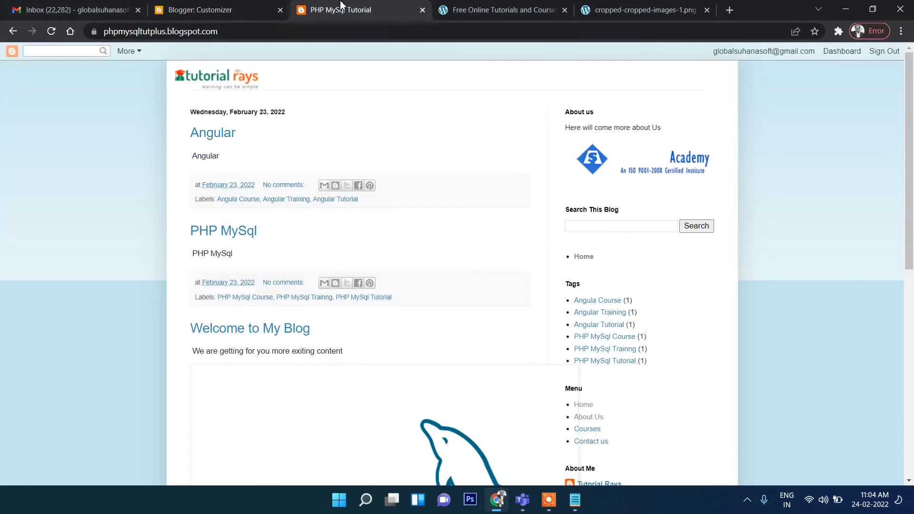
{"action": "left_click", "coordinate": [52, 31]}
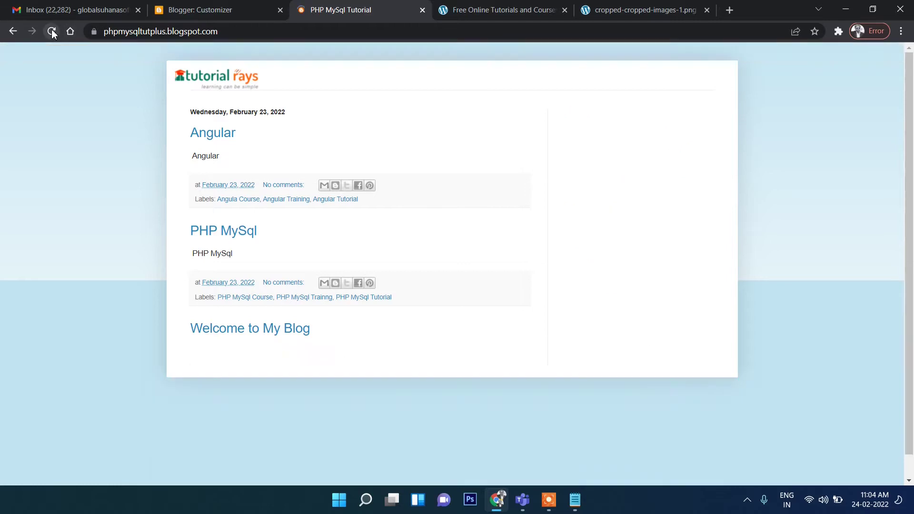
{"action": "left_click", "coordinate": [200, 9]}
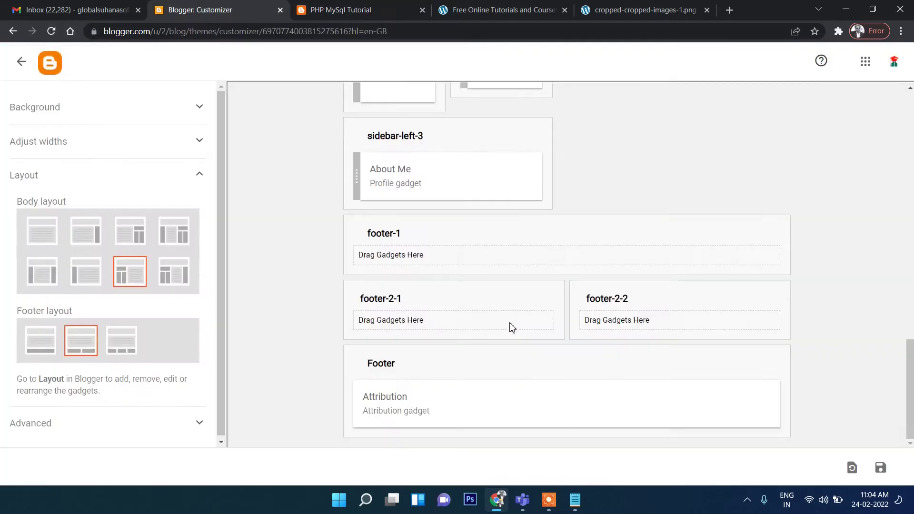
Expand the Advanced settings to show the Page Text font, Arial 12px.
{"action": "scroll", "coordinate": [507, 324], "scroll_direction": "up", "scroll_amount": 10}
{"action": "scroll", "coordinate": [505, 322], "scroll_direction": "up", "scroll_amount": 3}
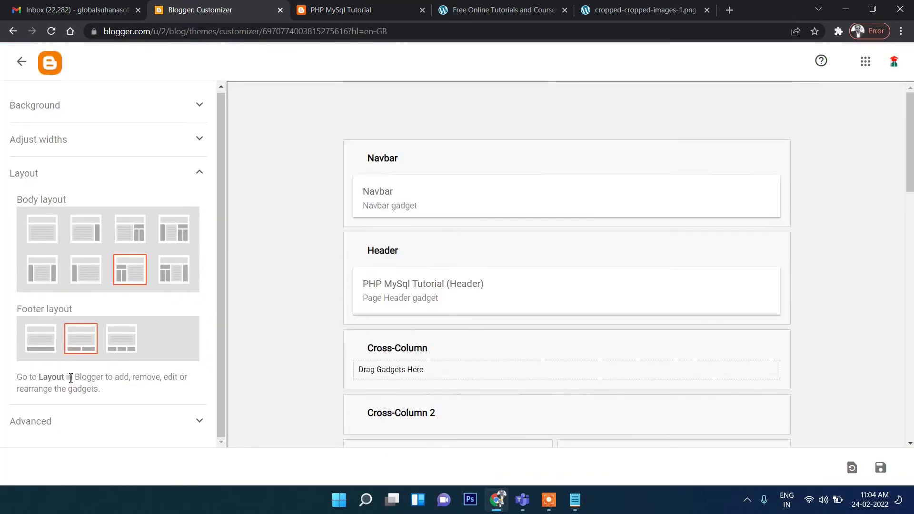
{"action": "scroll", "coordinate": [459, 292], "scroll_direction": "down", "scroll_amount": 12}
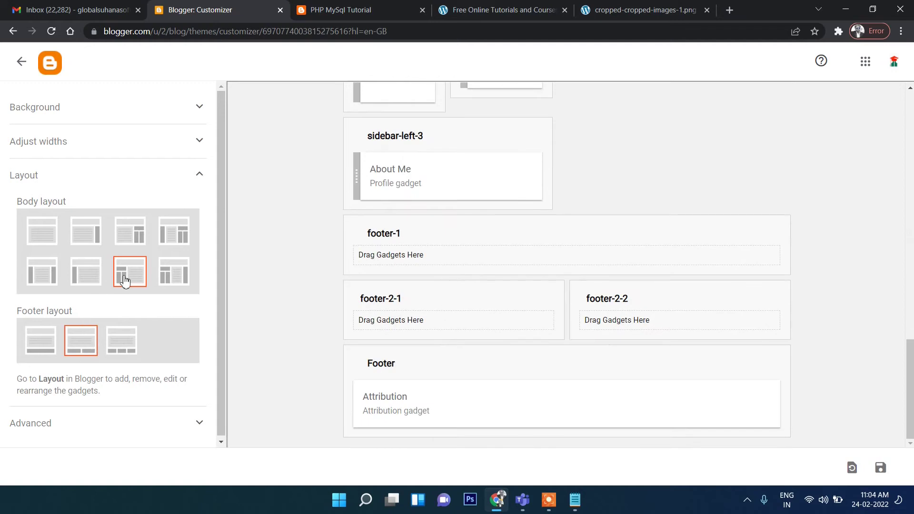
{"action": "scroll", "coordinate": [125, 376], "scroll_direction": "down", "scroll_amount": 1}
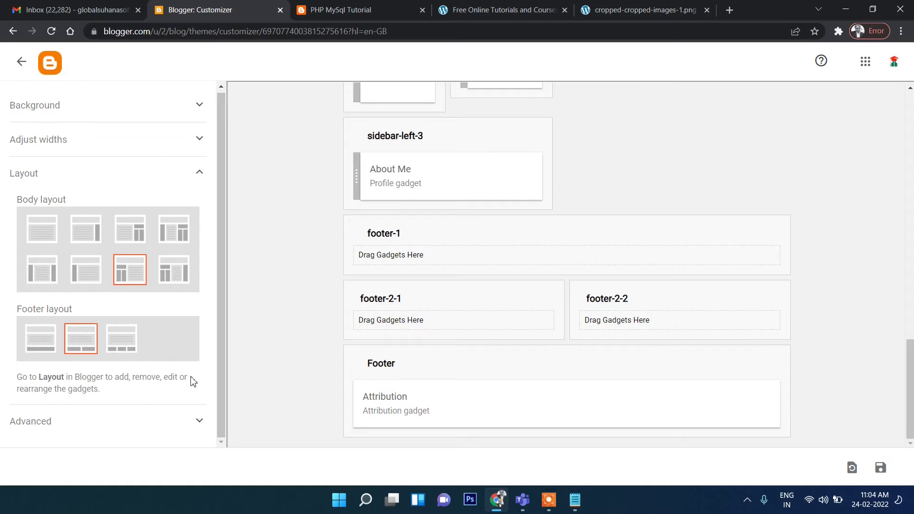
{"action": "left_click_drag", "start_coordinate": [36, 386], "coordinate": [120, 389]}
{"action": "left_click", "coordinate": [141, 286]}
{"action": "left_click", "coordinate": [36, 420]}
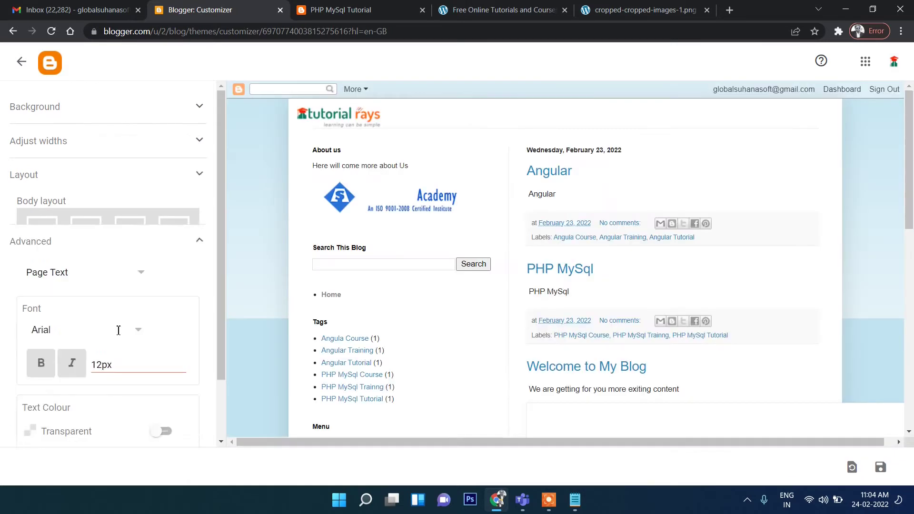
Change the Page Text font size from 12px to 14px.
{"action": "scroll", "coordinate": [118, 330], "scroll_direction": "down", "scroll_amount": 2}
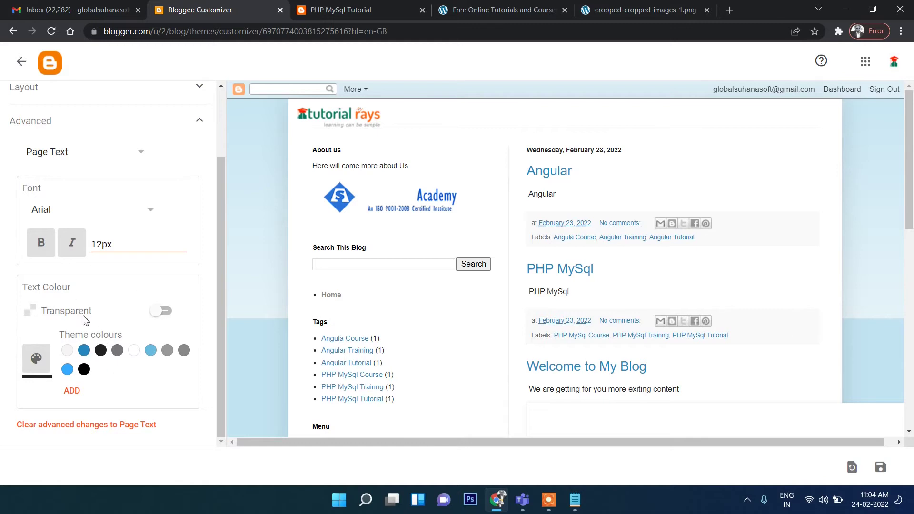
{"action": "scroll", "coordinate": [85, 319], "scroll_direction": "up", "scroll_amount": 2}
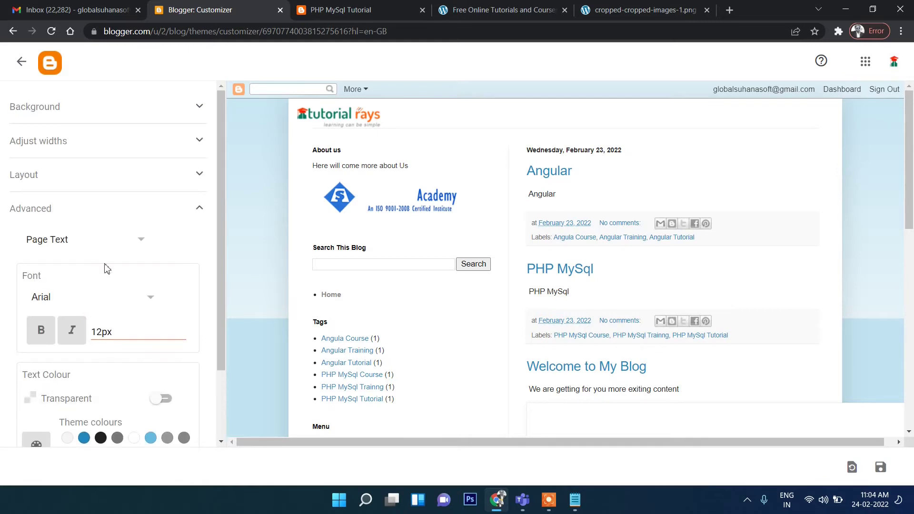
{"action": "scroll", "coordinate": [107, 297], "scroll_direction": "down", "scroll_amount": 2}
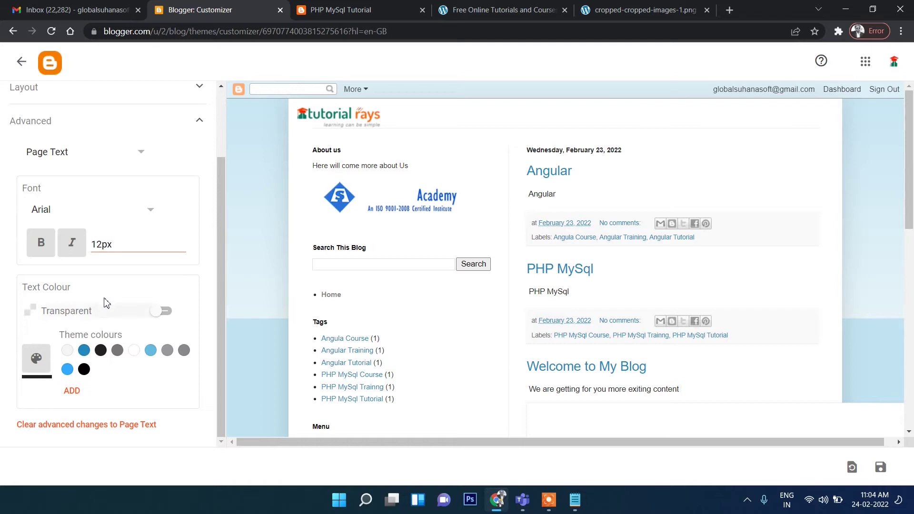
{"action": "left_click", "coordinate": [104, 246]}
{"action": "key", "text": "BackSpace"}
{"action": "type", "text": "4"}
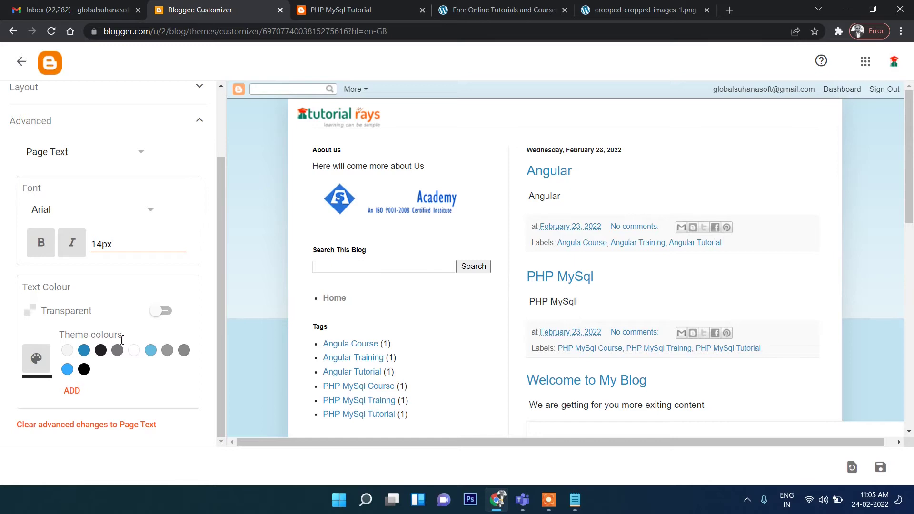
{"action": "scroll", "coordinate": [111, 364], "scroll_direction": "up", "scroll_amount": 2}
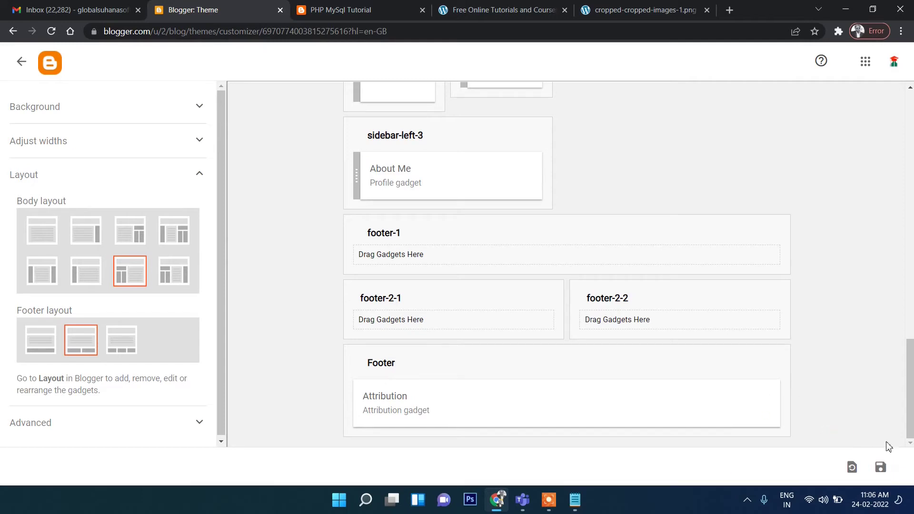
Save the Customizer changes and reload the live blog to check them.
{"action": "left_click", "coordinate": [880, 468]}
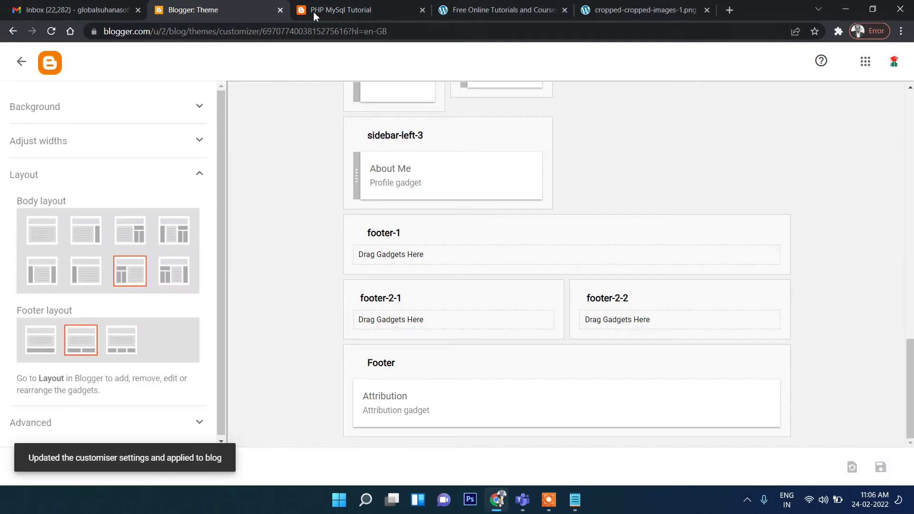
{"action": "left_click", "coordinate": [327, 7]}
{"action": "left_click", "coordinate": [52, 32]}
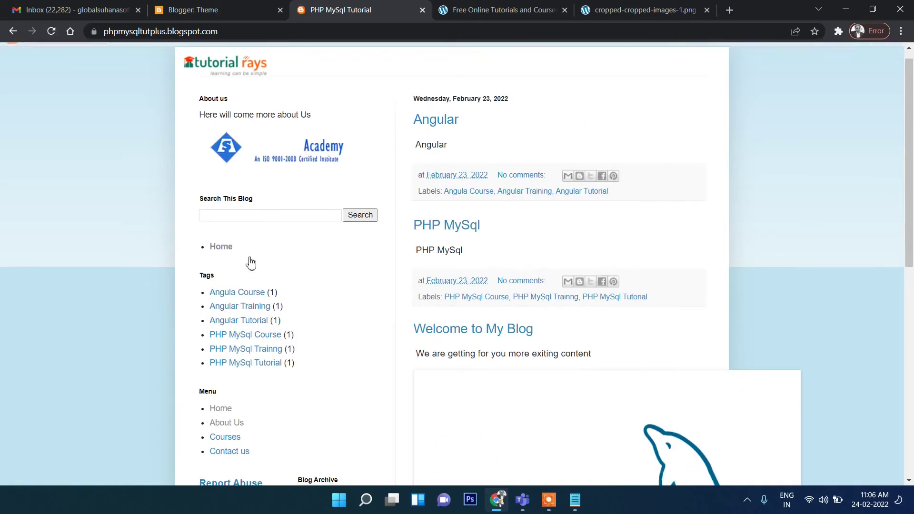
{"action": "scroll", "coordinate": [683, 239], "scroll_direction": "down", "scroll_amount": 7}
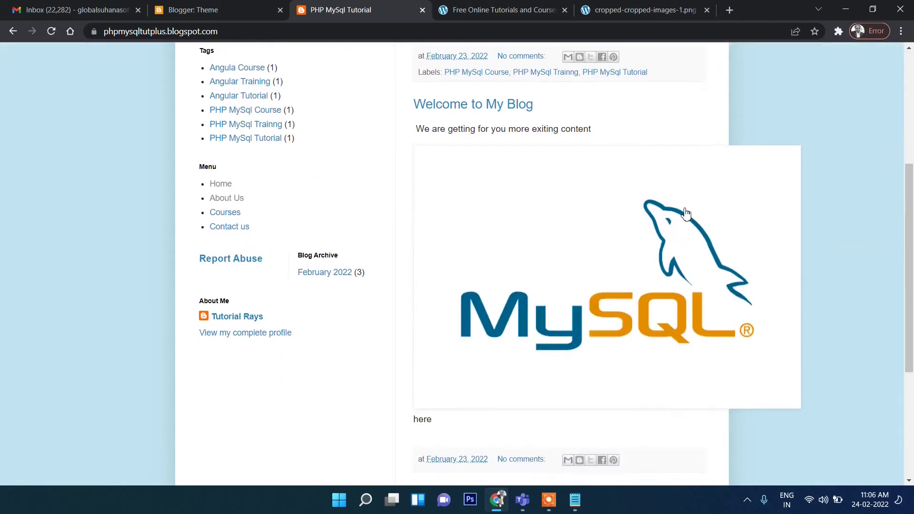
{"action": "scroll", "coordinate": [614, 264], "scroll_direction": "up", "scroll_amount": 7}
Pick the three-column body layout with two sidebars, save it, and close the Customizer.
{"action": "left_click", "coordinate": [216, 10]}
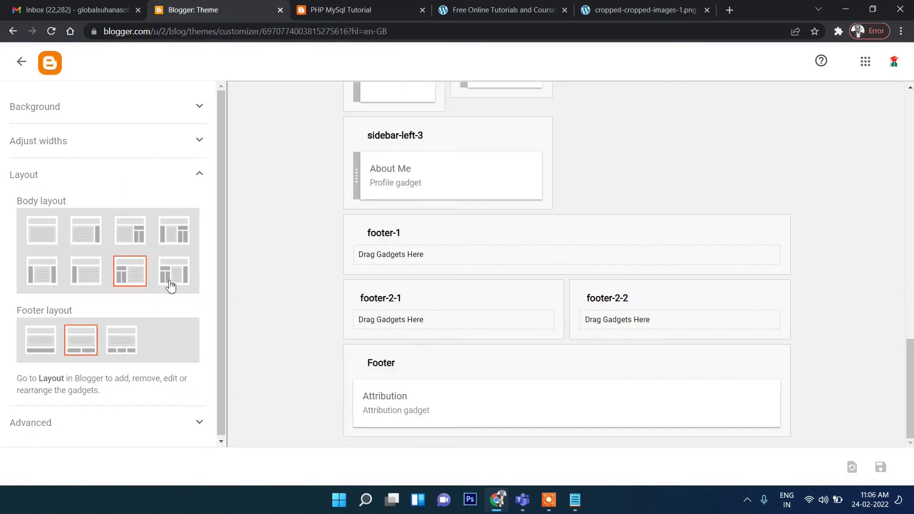
{"action": "left_click", "coordinate": [173, 245]}
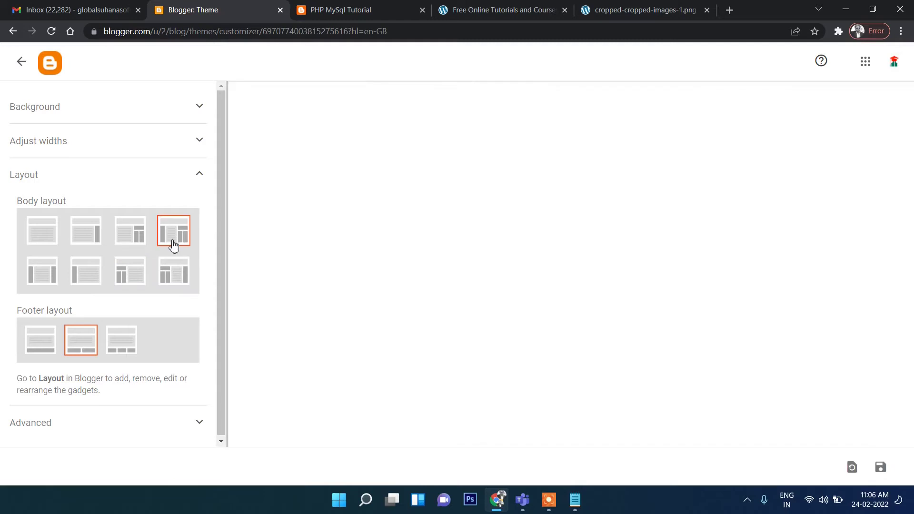
{"action": "left_click", "coordinate": [880, 467]}
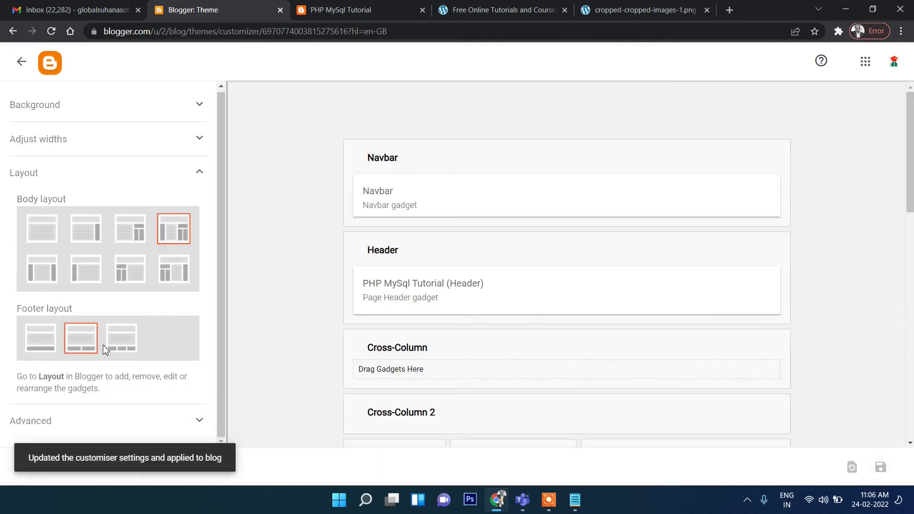
{"action": "left_click", "coordinate": [21, 64]}
Reload the live blog to view the three-column layout, then return to the Theme page.
{"action": "scroll", "coordinate": [594, 261], "scroll_direction": "down", "scroll_amount": 1}
{"action": "scroll", "coordinate": [541, 238], "scroll_direction": "up", "scroll_amount": 1}
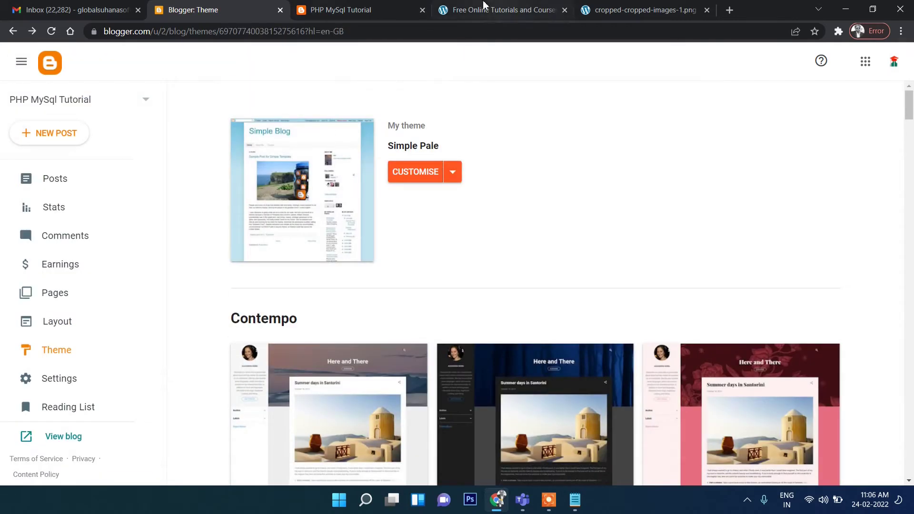
{"action": "left_click", "coordinate": [340, 9]}
{"action": "left_click", "coordinate": [51, 31]}
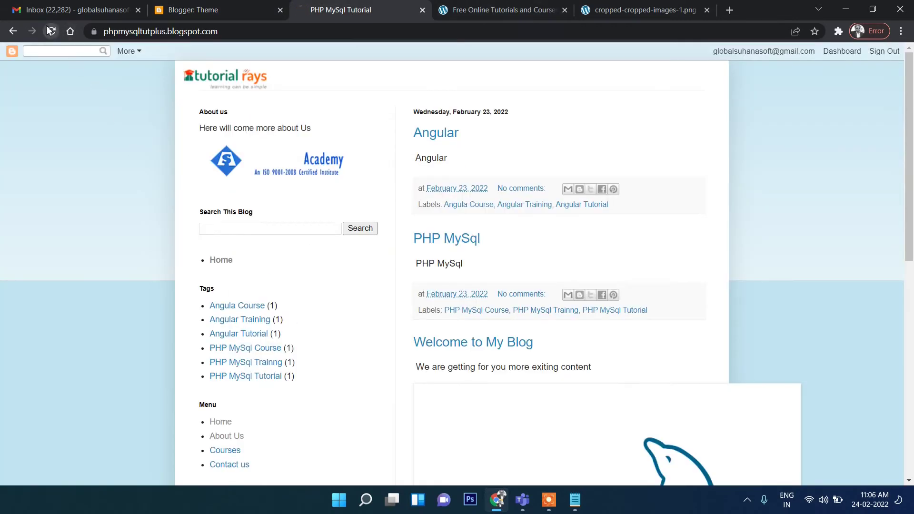
{"action": "scroll", "coordinate": [559, 271], "scroll_direction": "down", "scroll_amount": 2}
{"action": "scroll", "coordinate": [559, 270], "scroll_direction": "up", "scroll_amount": 2}
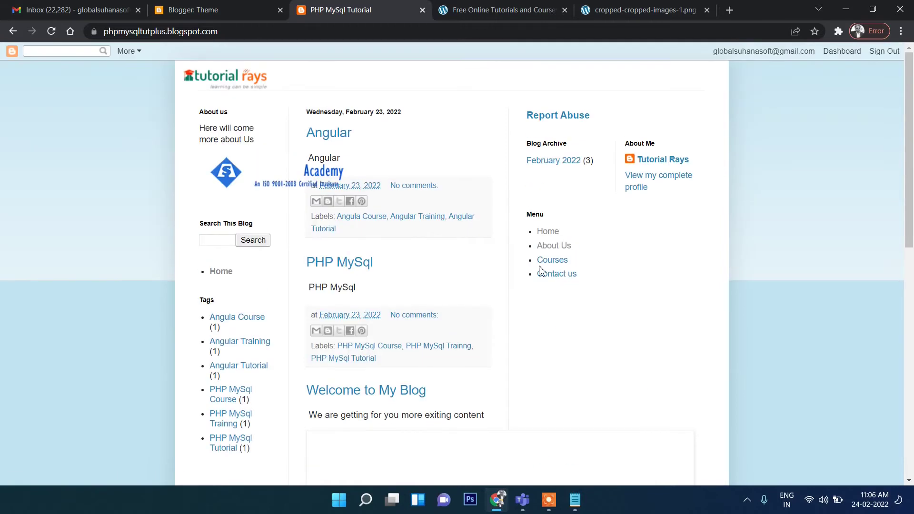
{"action": "left_click", "coordinate": [244, 5]}
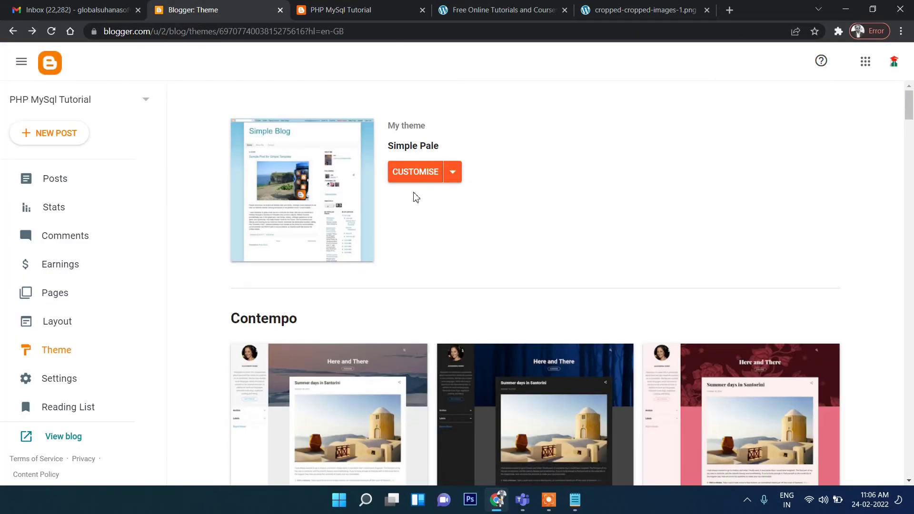
Reload the live blog, then reopen the theme Customizer from the Theme page.
{"action": "left_click", "coordinate": [333, 10]}
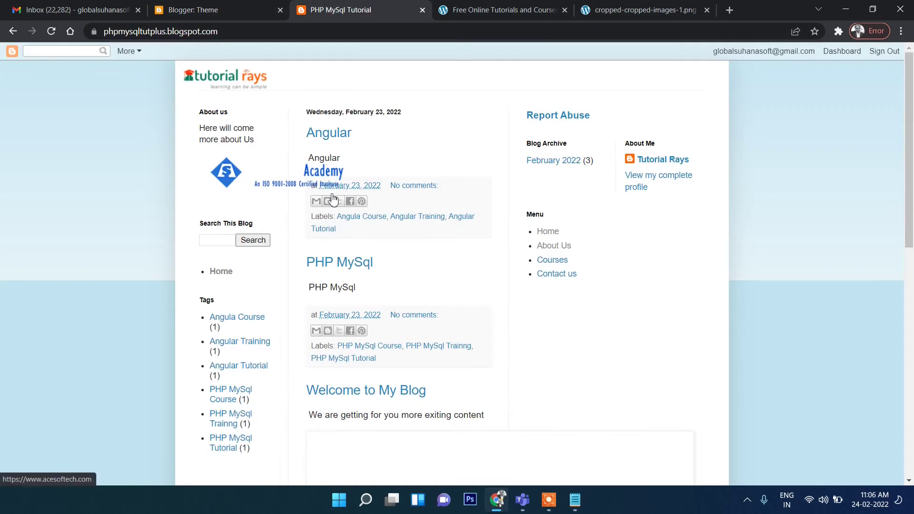
{"action": "key", "text": "F5"}
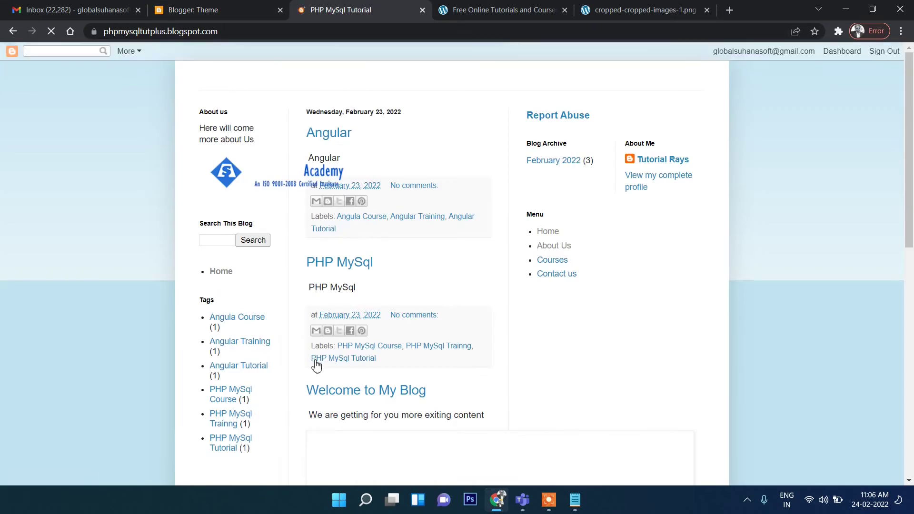
{"action": "left_click", "coordinate": [200, 10]}
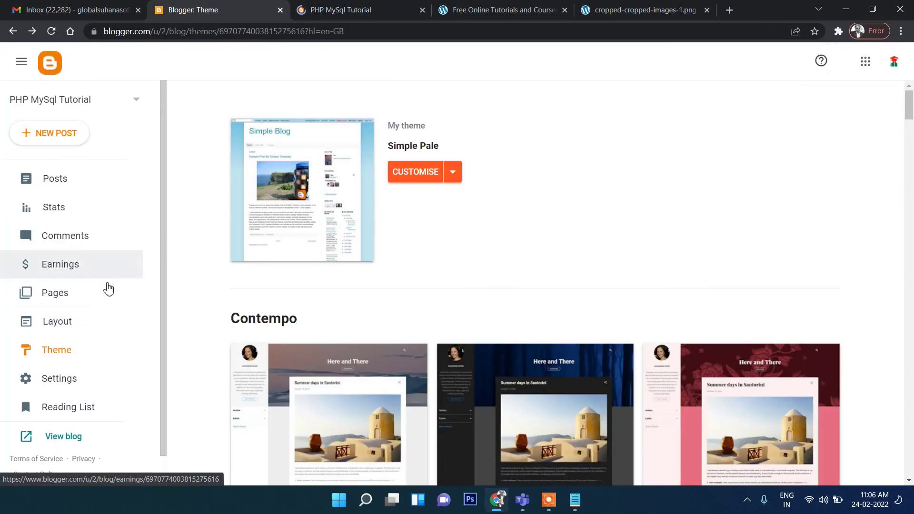
{"action": "scroll", "coordinate": [85, 381], "scroll_direction": "down", "scroll_amount": 1}
{"action": "left_click", "coordinate": [408, 174]}
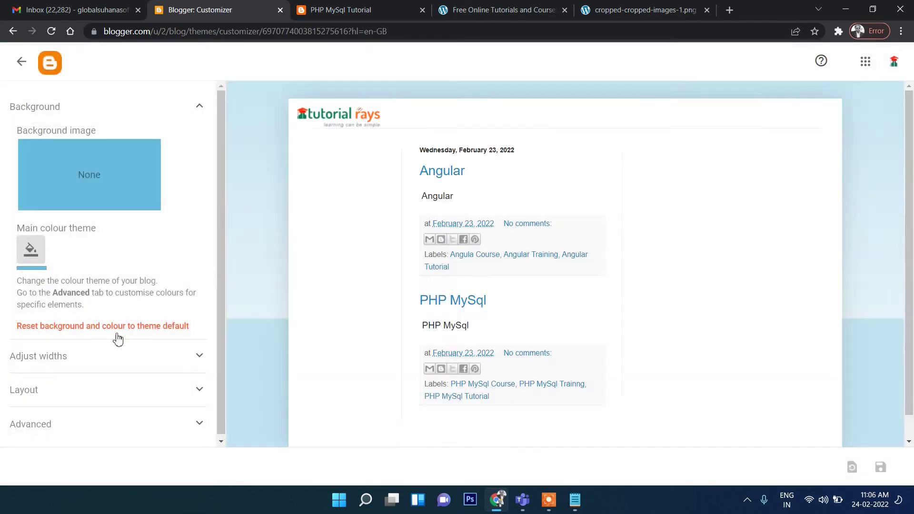
Try an alternative body layout, save it, and check it on the reloaded blog.
{"action": "left_click", "coordinate": [65, 386]}
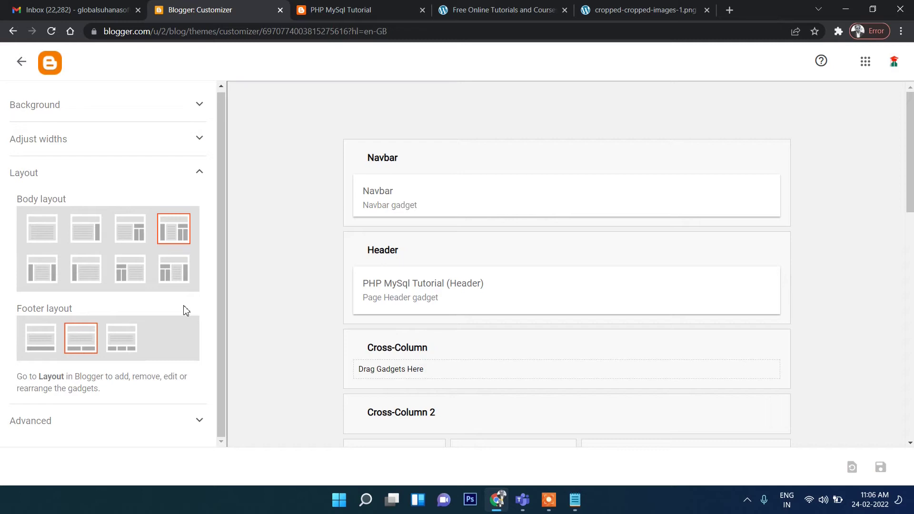
{"action": "left_click", "coordinate": [134, 240]}
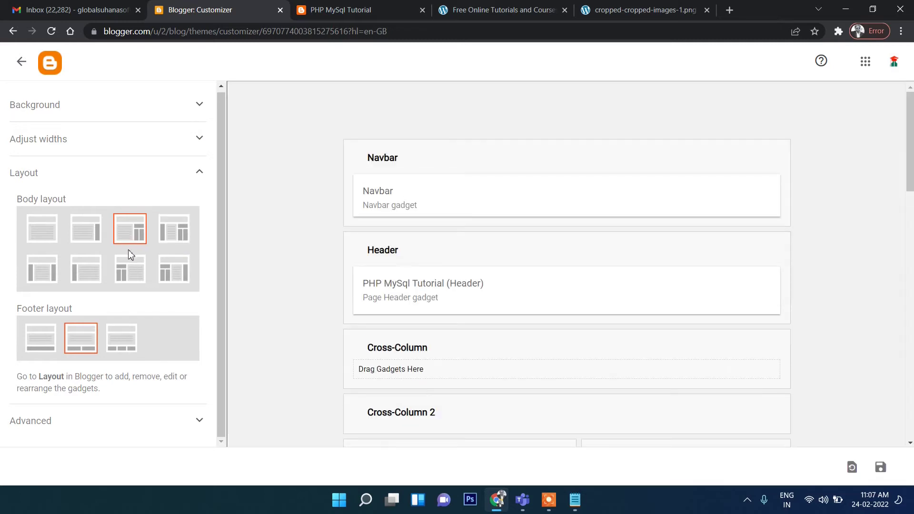
{"action": "left_click", "coordinate": [880, 467]}
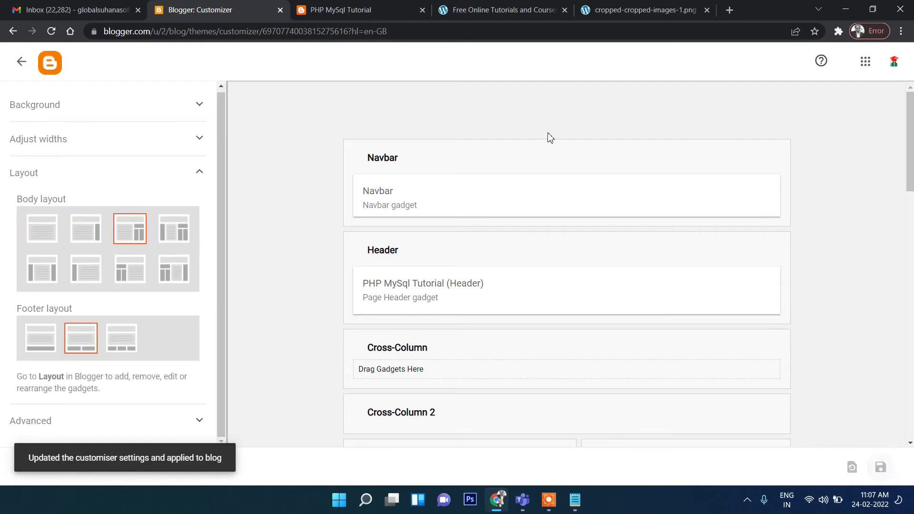
{"action": "left_click", "coordinate": [364, 9]}
{"action": "left_click", "coordinate": [51, 31]}
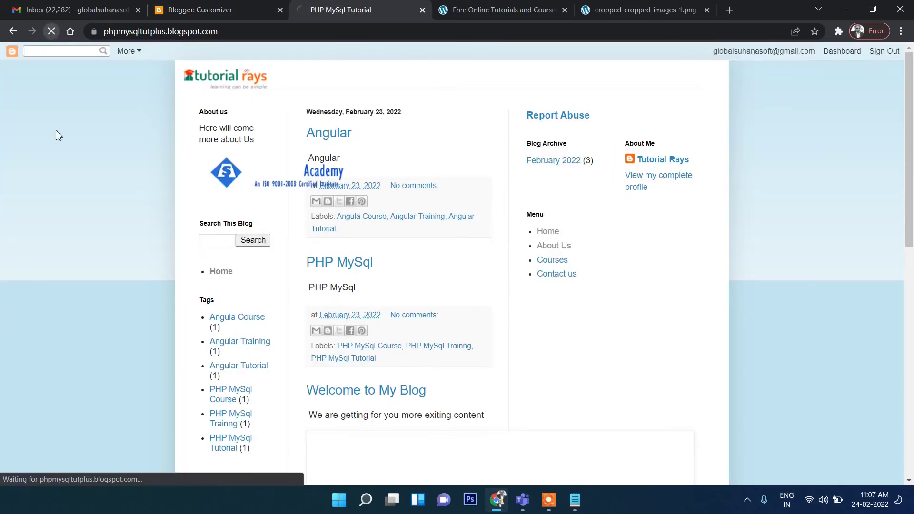
{"action": "scroll", "coordinate": [704, 369], "scroll_direction": "down", "scroll_amount": 9}
{"action": "scroll", "coordinate": [703, 369], "scroll_direction": "up", "scroll_amount": 6}
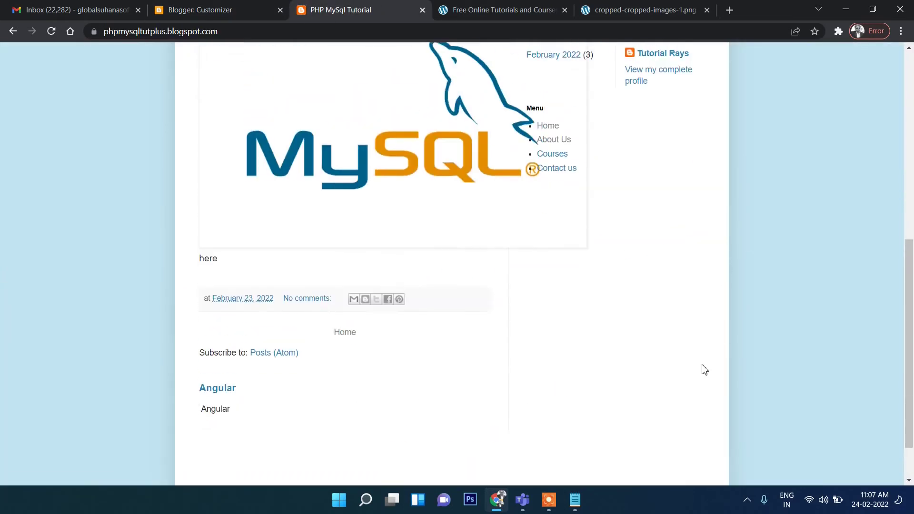
{"action": "scroll", "coordinate": [703, 369], "scroll_direction": "up", "scroll_amount": 4}
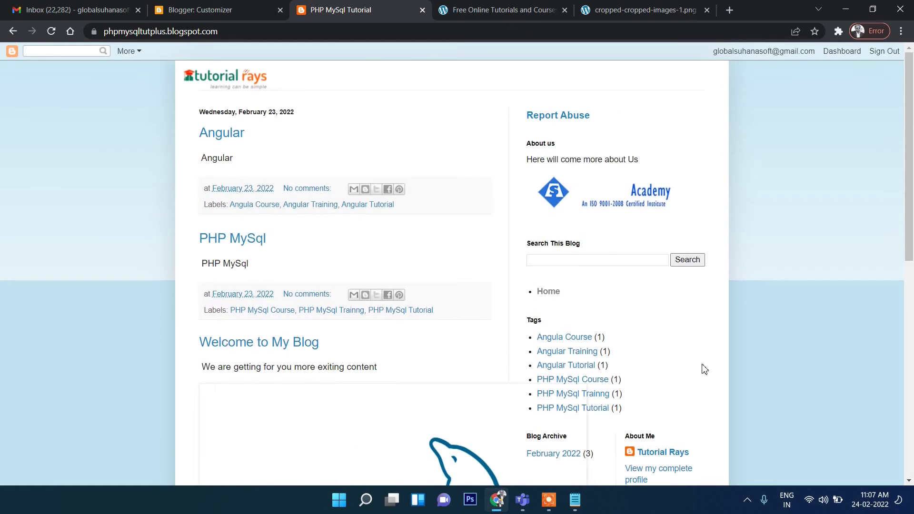
{"action": "scroll", "coordinate": [702, 365], "scroll_direction": "down", "scroll_amount": 2}
{"action": "scroll", "coordinate": [699, 367], "scroll_direction": "up", "scroll_amount": 2}
Switch the body layout to a main column with one right sidebar, save, and review the blog.
{"action": "left_click", "coordinate": [209, 9]}
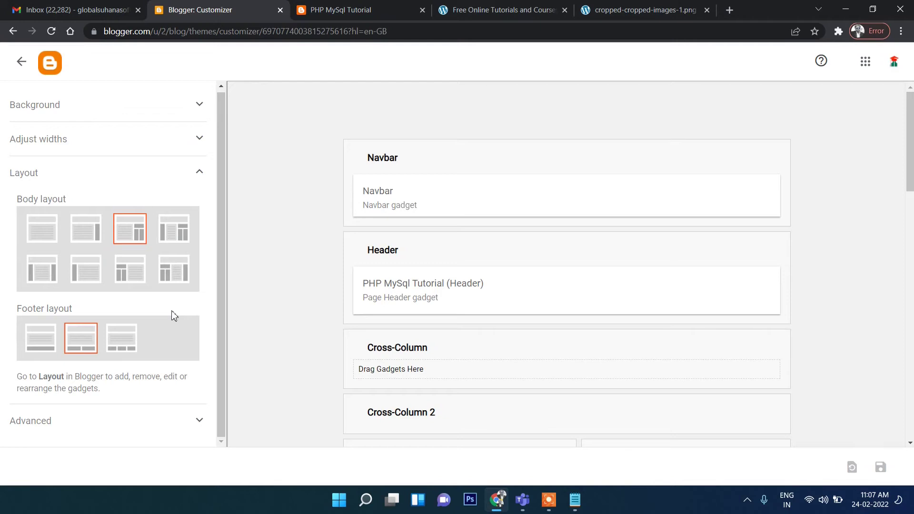
{"action": "left_click", "coordinate": [90, 232]}
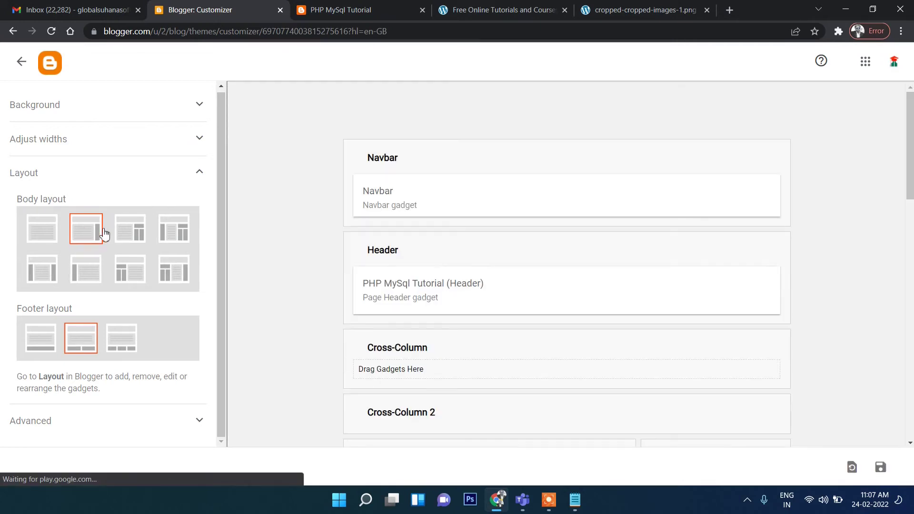
{"action": "left_click", "coordinate": [880, 466]}
{"action": "left_click", "coordinate": [358, 11]}
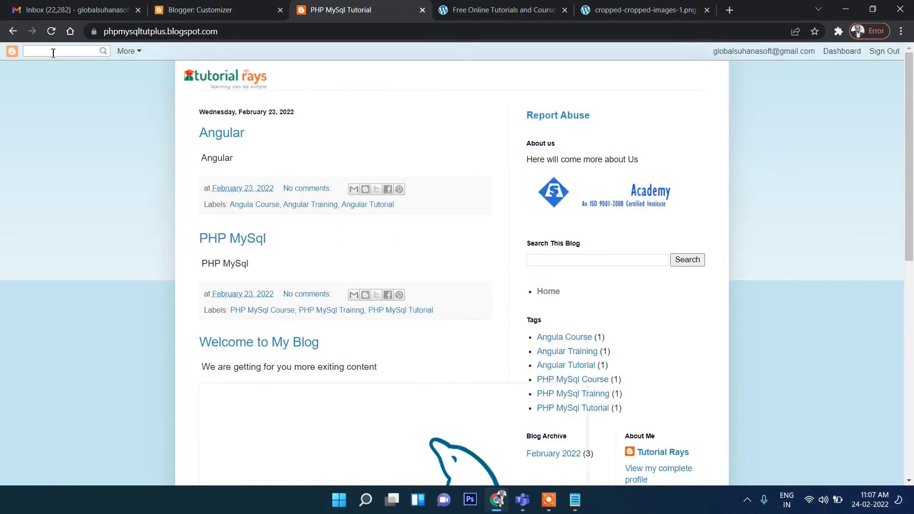
{"action": "scroll", "coordinate": [814, 289], "scroll_direction": "down", "scroll_amount": 4}
{"action": "scroll", "coordinate": [800, 295], "scroll_direction": "up", "scroll_amount": 4}
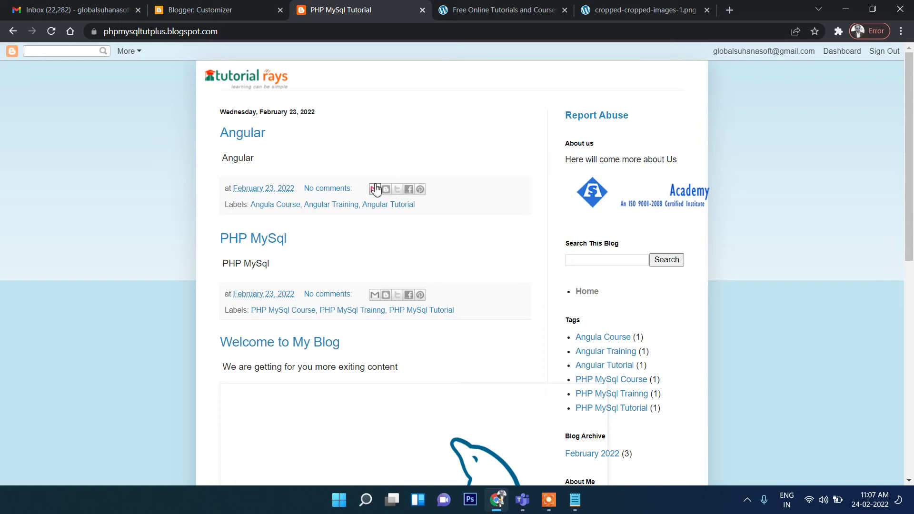
{"action": "scroll", "coordinate": [401, 220], "scroll_direction": "down", "scroll_amount": 4}
{"action": "scroll", "coordinate": [403, 224], "scroll_direction": "up", "scroll_amount": 4}
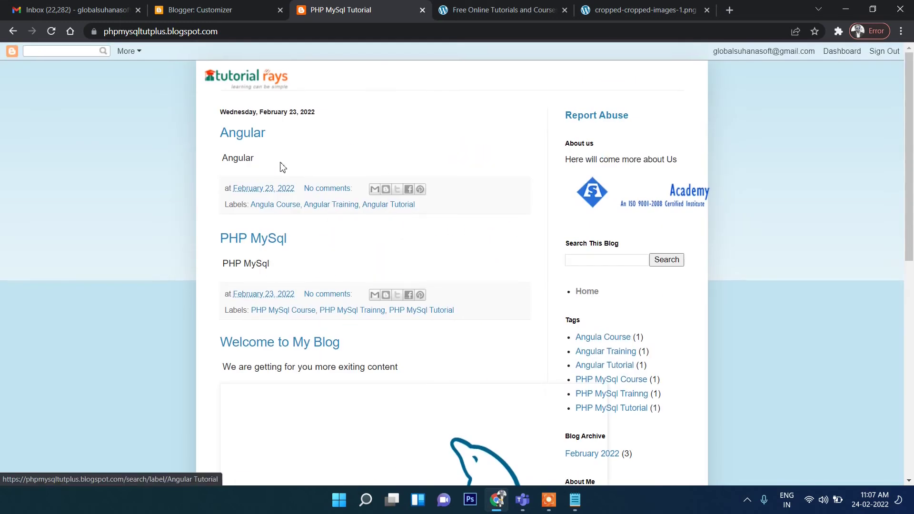
Back in the Customizer, look over the Advanced options, then reach the Layout width settings.
{"action": "left_click", "coordinate": [200, 10]}
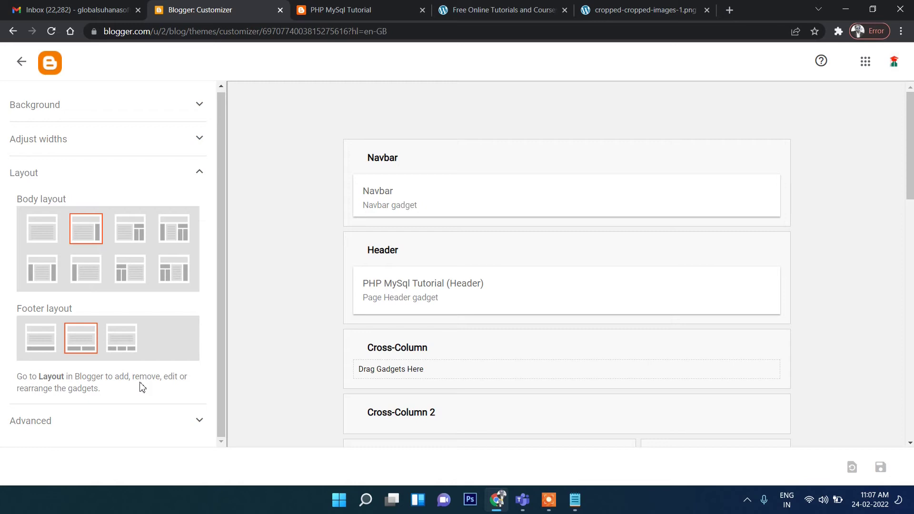
{"action": "left_click", "coordinate": [40, 426]}
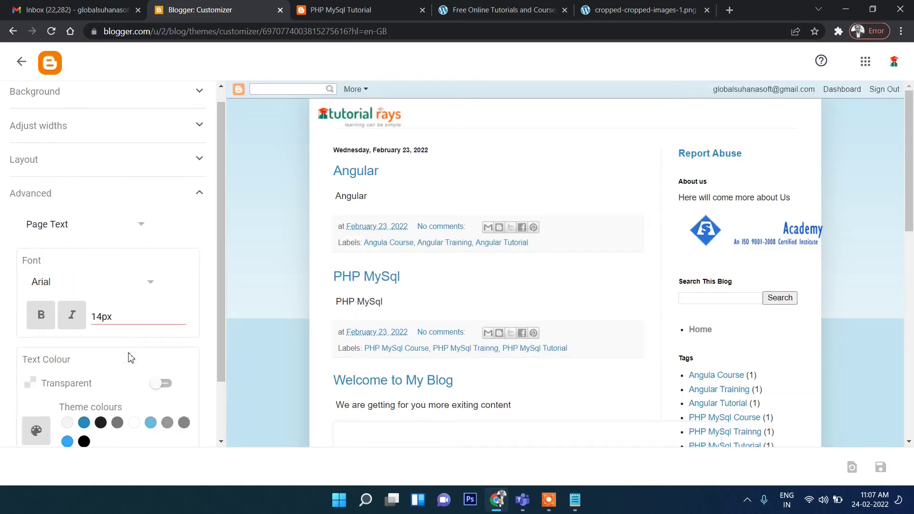
{"action": "scroll", "coordinate": [131, 357], "scroll_direction": "down", "scroll_amount": 1}
{"action": "scroll", "coordinate": [133, 395], "scroll_direction": "up", "scroll_amount": 3}
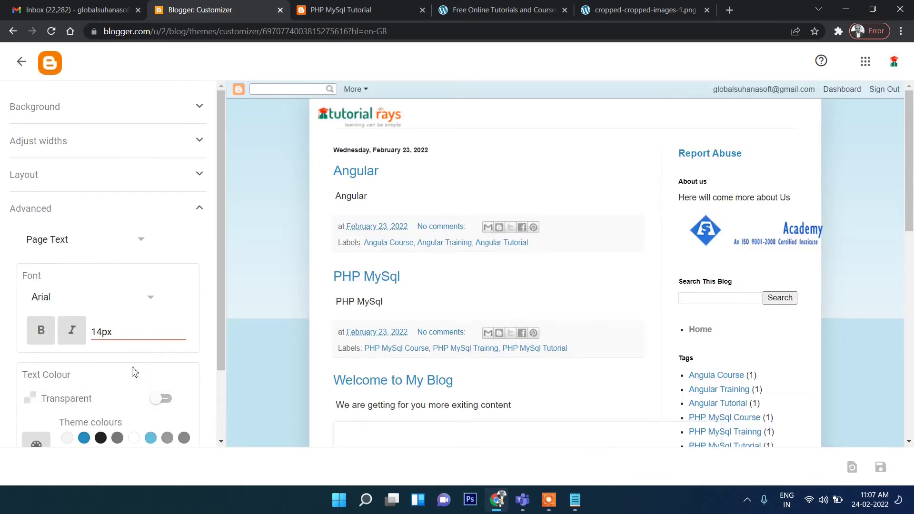
{"action": "left_click", "coordinate": [38, 178]}
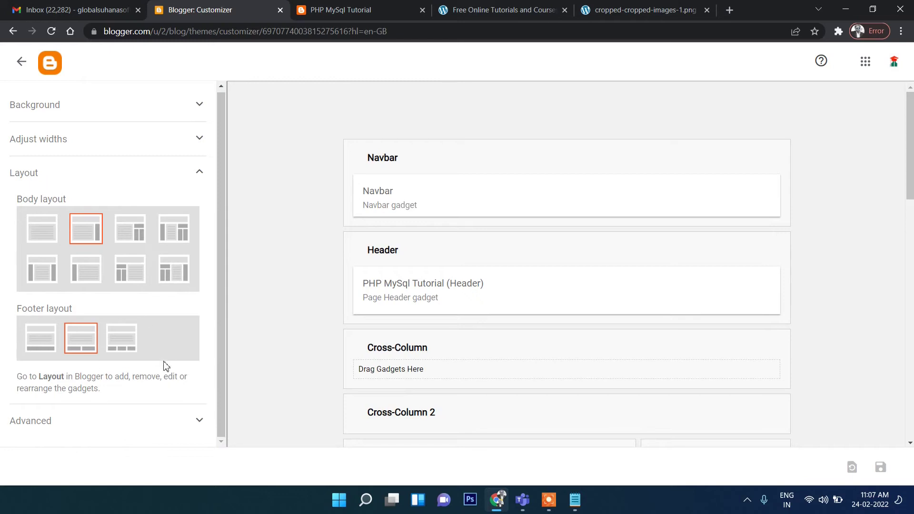
{"action": "left_click", "coordinate": [185, 139]}
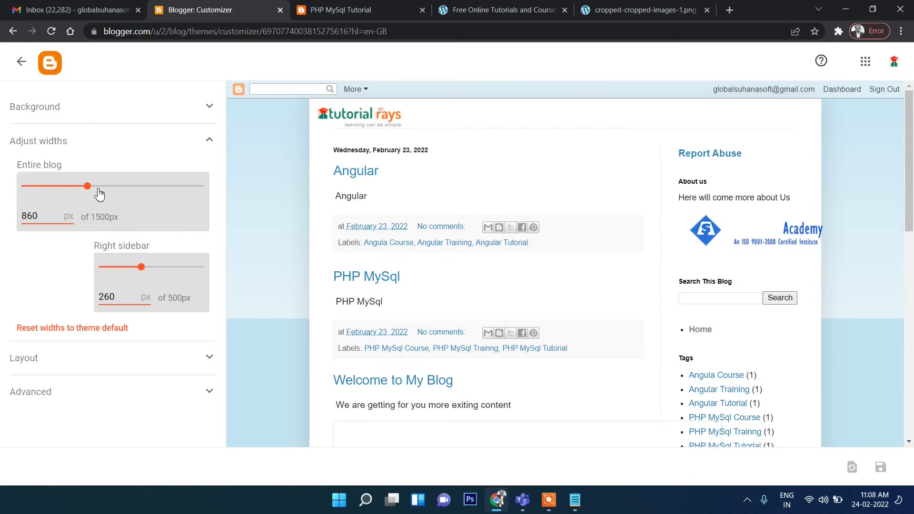
Widen the entire blog to 1023 px and the right sidebar to 299 px, save, and view the blog.
{"action": "left_click_drag", "start_coordinate": [89, 190], "coordinate": [119, 196]}
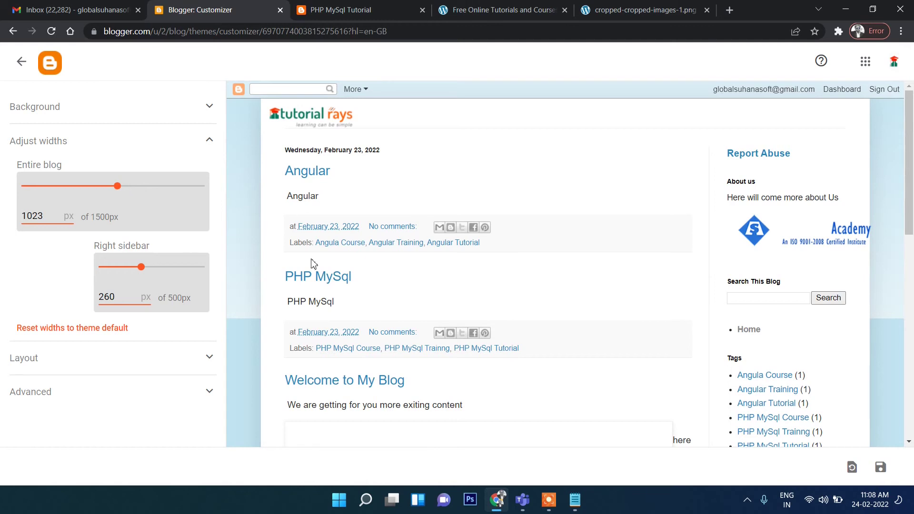
{"action": "scroll", "coordinate": [732, 297], "scroll_direction": "down", "scroll_amount": 10}
{"action": "scroll", "coordinate": [732, 298], "scroll_direction": "up", "scroll_amount": 10}
{"action": "left_click_drag", "start_coordinate": [145, 273], "coordinate": [153, 272]}
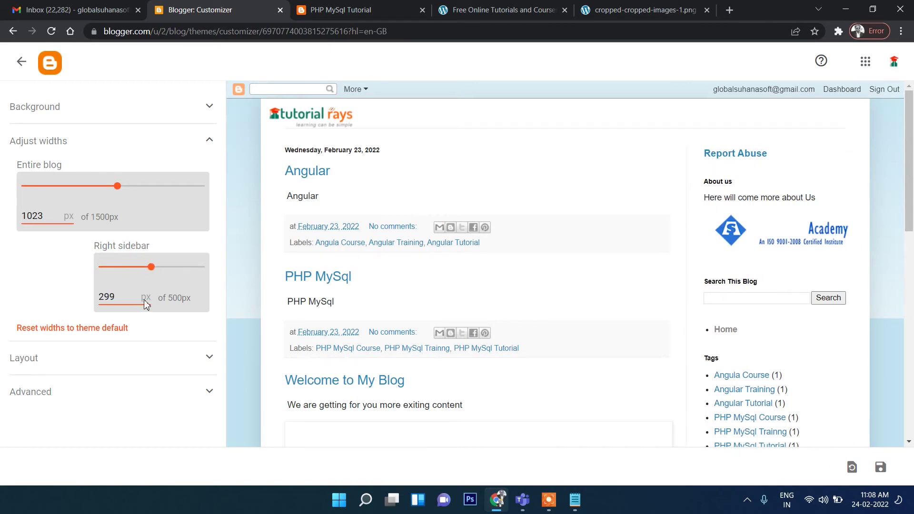
{"action": "left_click", "coordinate": [880, 467]}
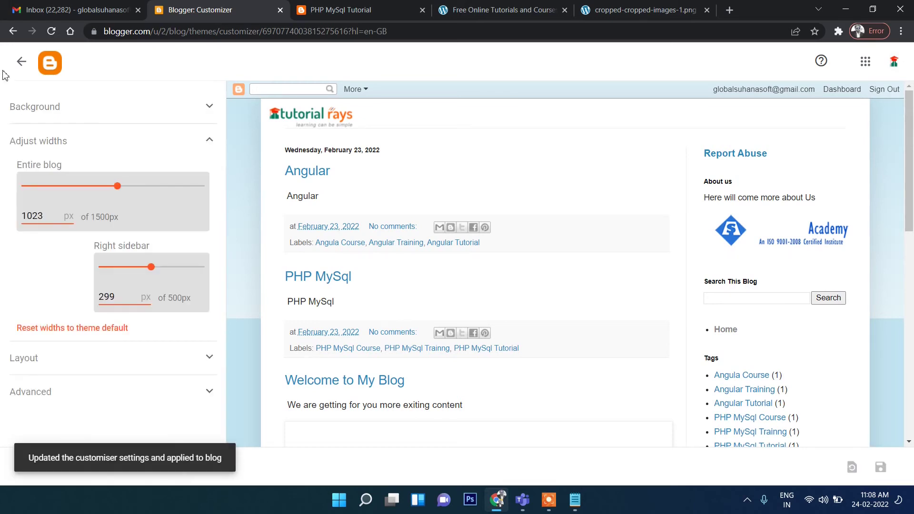
{"action": "left_click", "coordinate": [336, 9]}
Confirm the new widths on the reloaded blog, exit the Customizer, and go to Comments.
{"action": "left_click", "coordinate": [51, 31]}
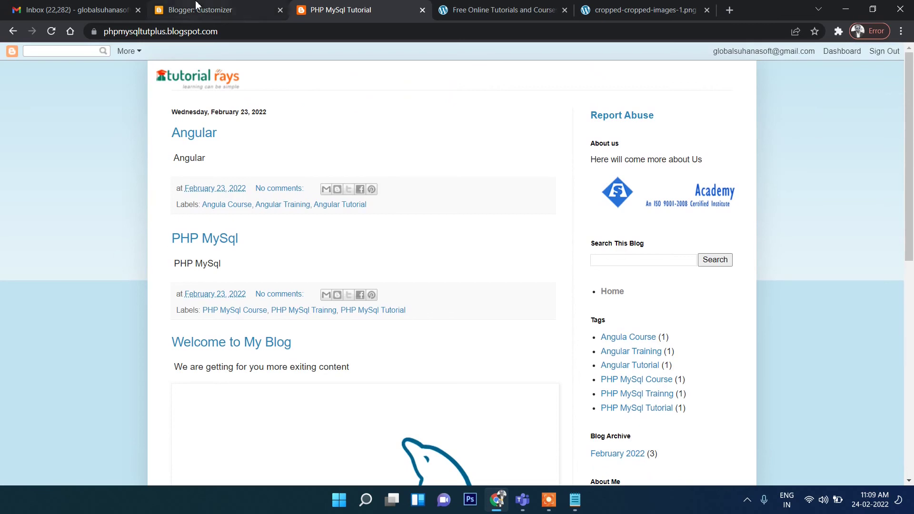
{"action": "left_click", "coordinate": [210, 10]}
{"action": "left_click", "coordinate": [21, 61]}
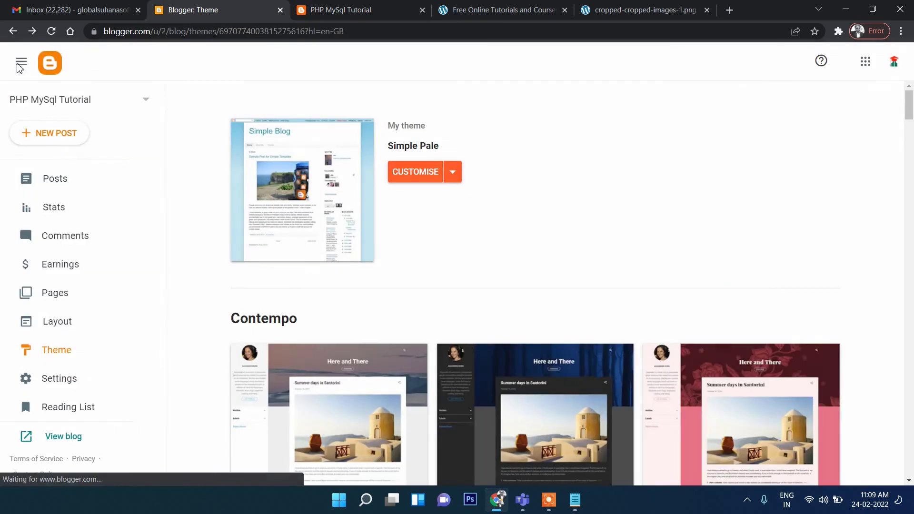
{"action": "scroll", "coordinate": [117, 247], "scroll_direction": "down", "scroll_amount": 1}
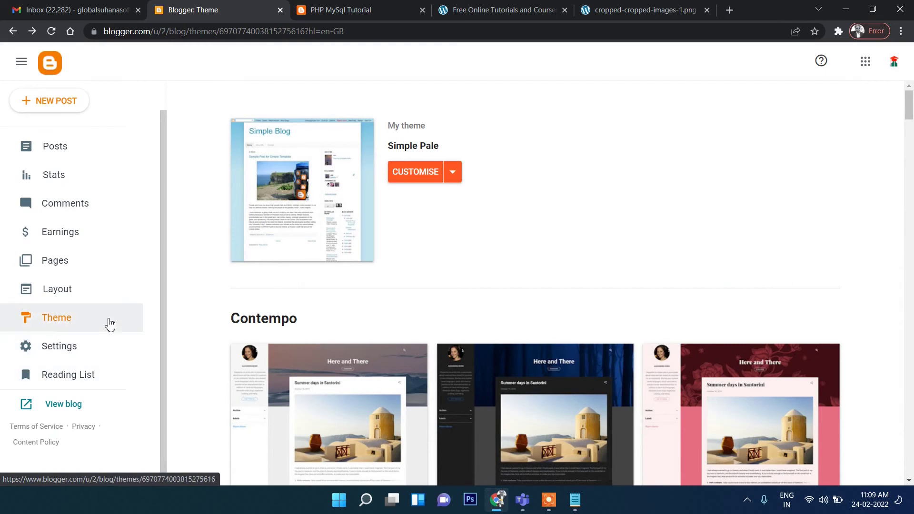
{"action": "left_click", "coordinate": [78, 203]}
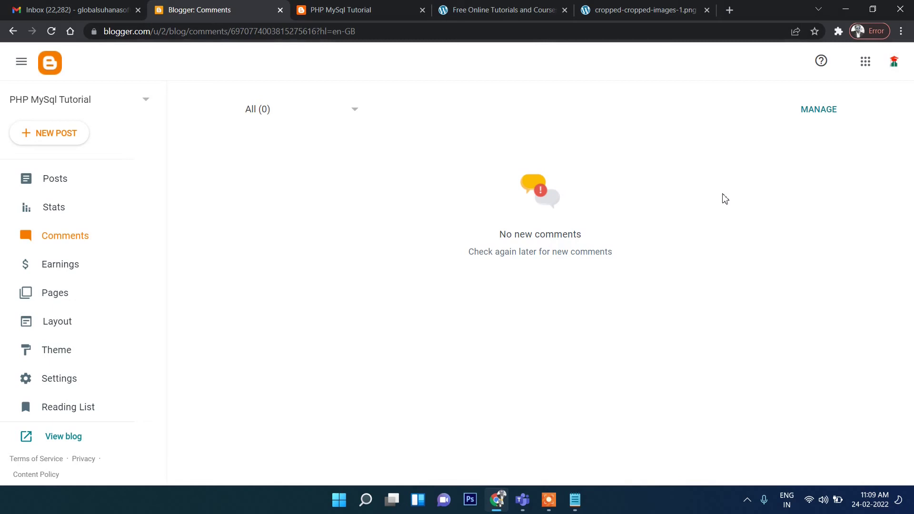
Open the blog Settings and search the page for 'comment' to find the moderation option.
{"action": "left_click", "coordinate": [61, 379]}
{"action": "scroll", "coordinate": [450, 312], "scroll_direction": "down", "scroll_amount": 4}
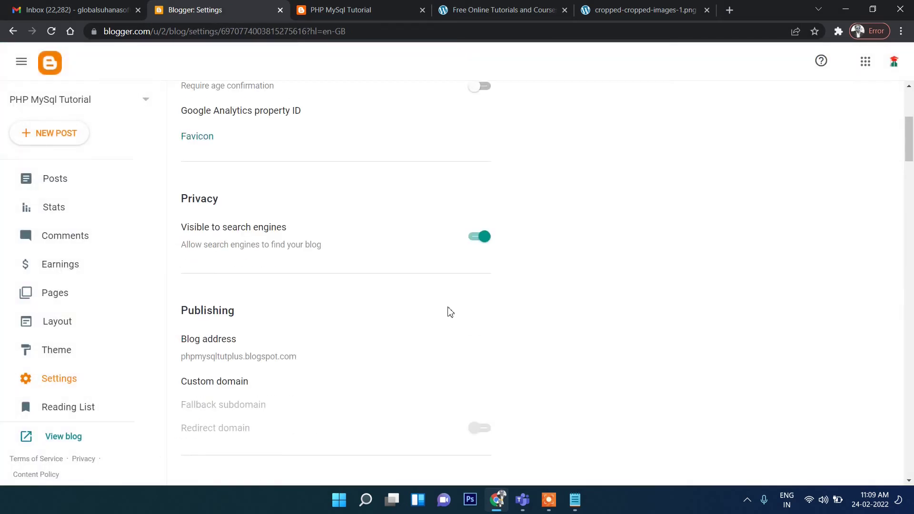
{"action": "key", "text": "ctrl+f"}
{"action": "type", "text": "comment"}
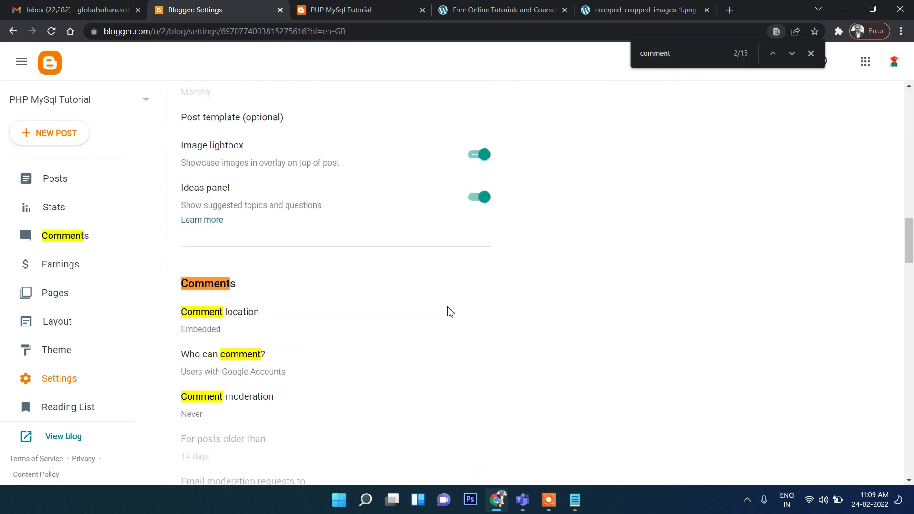
{"action": "scroll", "coordinate": [447, 314], "scroll_direction": "down", "scroll_amount": 1}
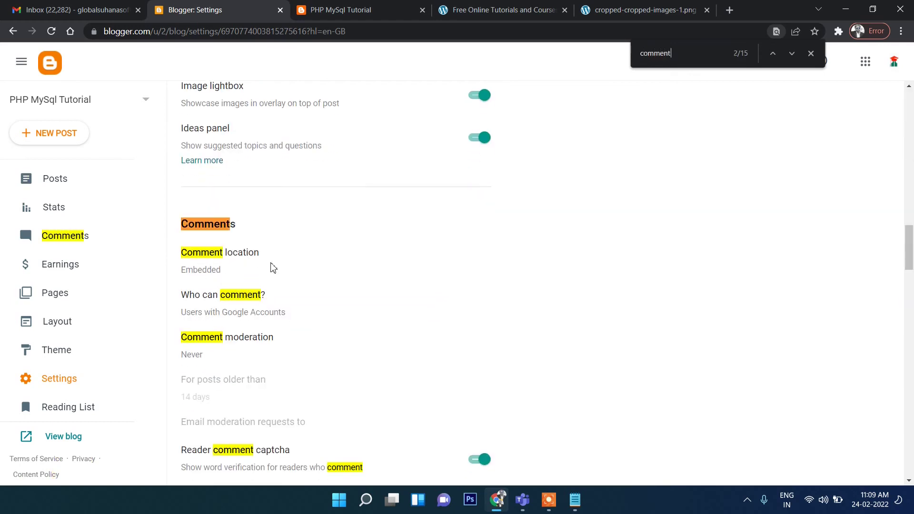
{"action": "scroll", "coordinate": [294, 275], "scroll_direction": "down", "scroll_amount": 1}
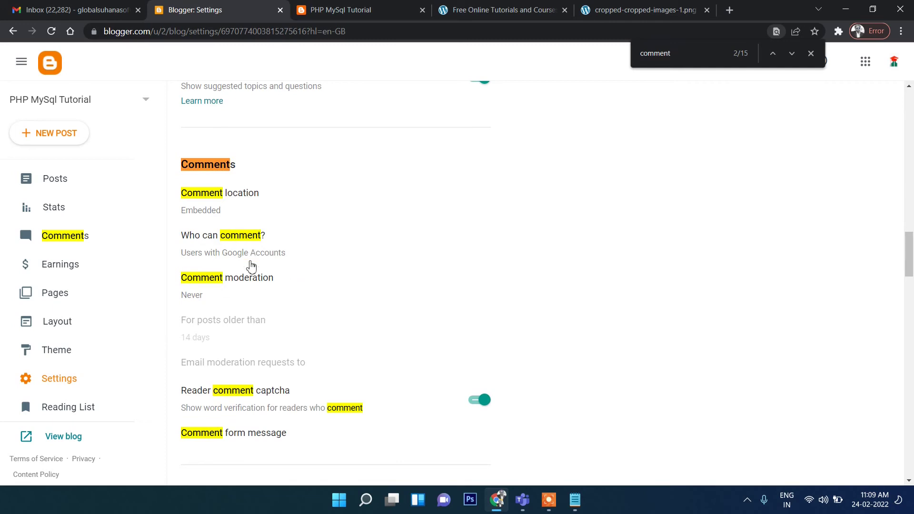
{"action": "scroll", "coordinate": [254, 262], "scroll_direction": "down", "scroll_amount": 1}
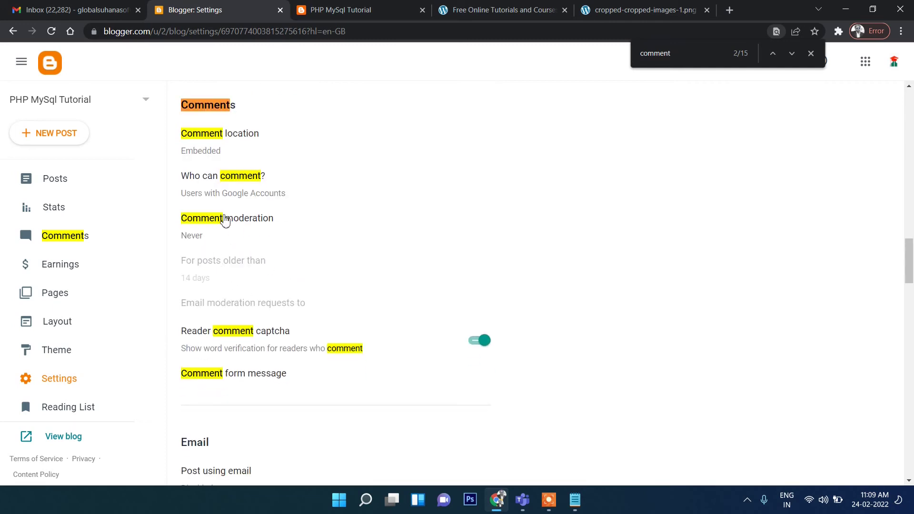
Set comment moderation to Always, save it, and close the find bar.
{"action": "left_click", "coordinate": [192, 224]}
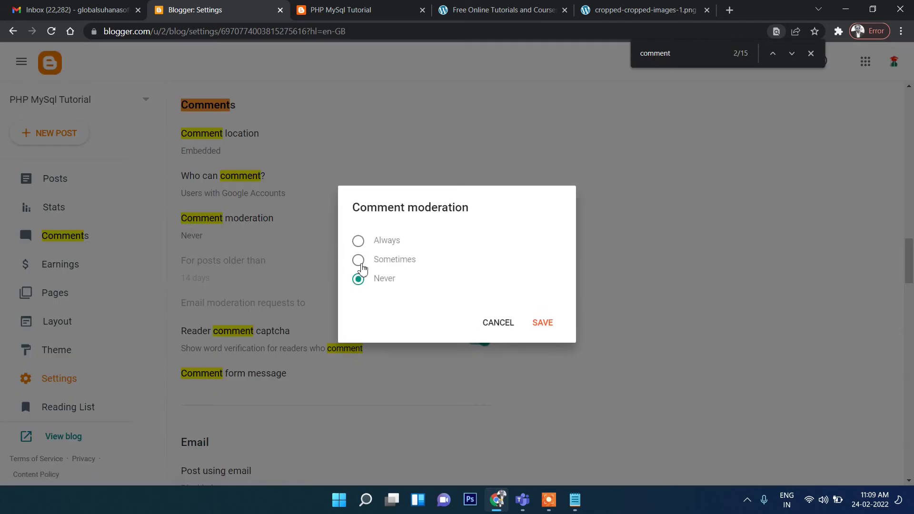
{"action": "left_click", "coordinate": [358, 241]}
{"action": "left_click", "coordinate": [542, 323]}
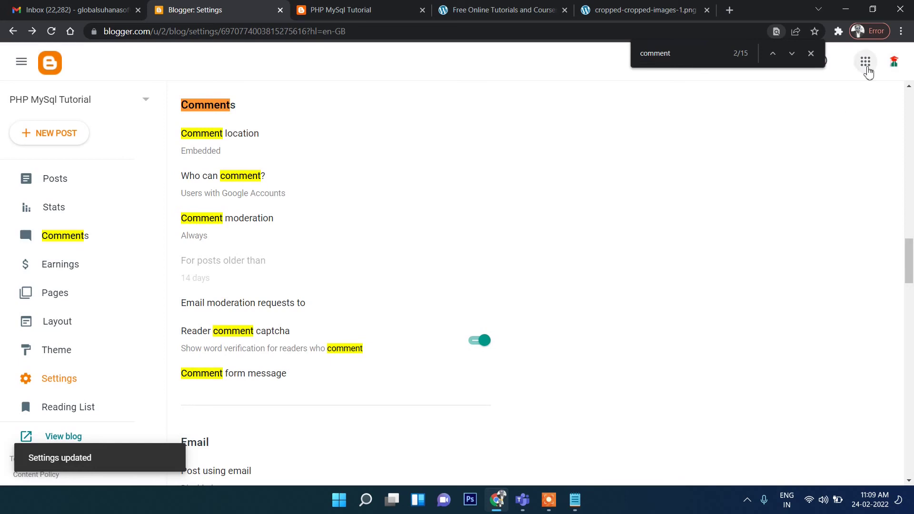
{"action": "left_click", "coordinate": [812, 58]}
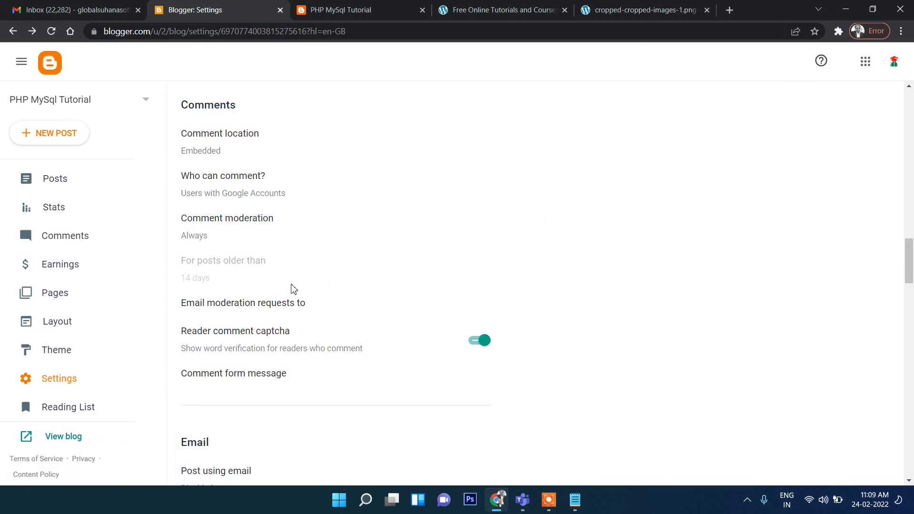
{"action": "scroll", "coordinate": [294, 289], "scroll_direction": "down", "scroll_amount": 4}
{"action": "scroll", "coordinate": [294, 289], "scroll_direction": "up", "scroll_amount": 4}
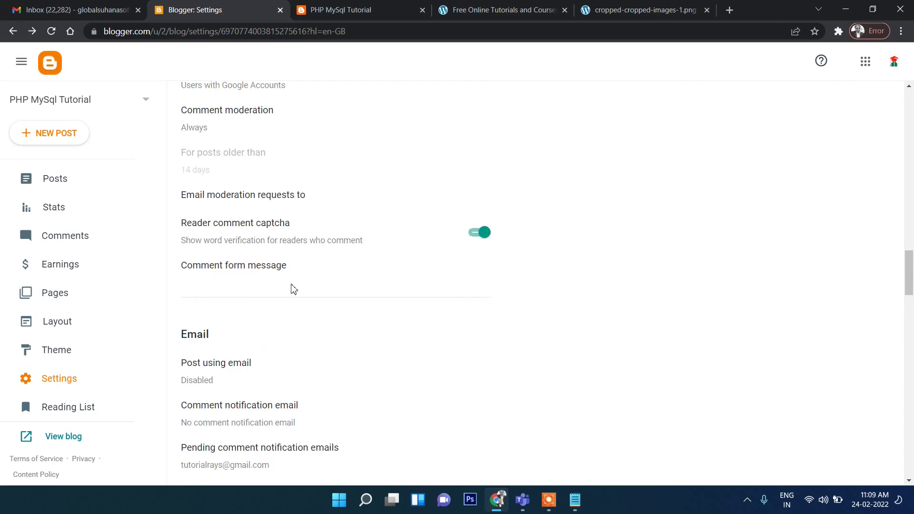
{"action": "scroll", "coordinate": [293, 289], "scroll_direction": "up", "scroll_amount": 3}
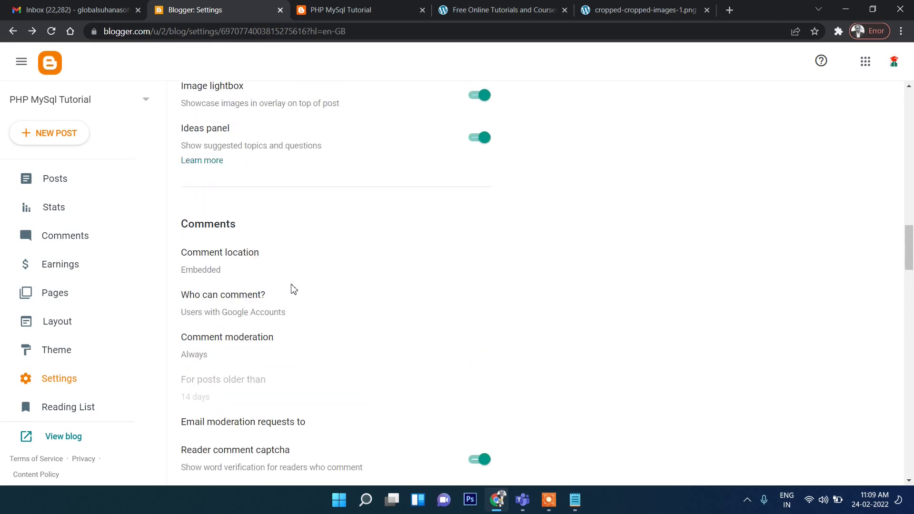
{"action": "scroll", "coordinate": [294, 289], "scroll_direction": "up", "scroll_amount": 1}
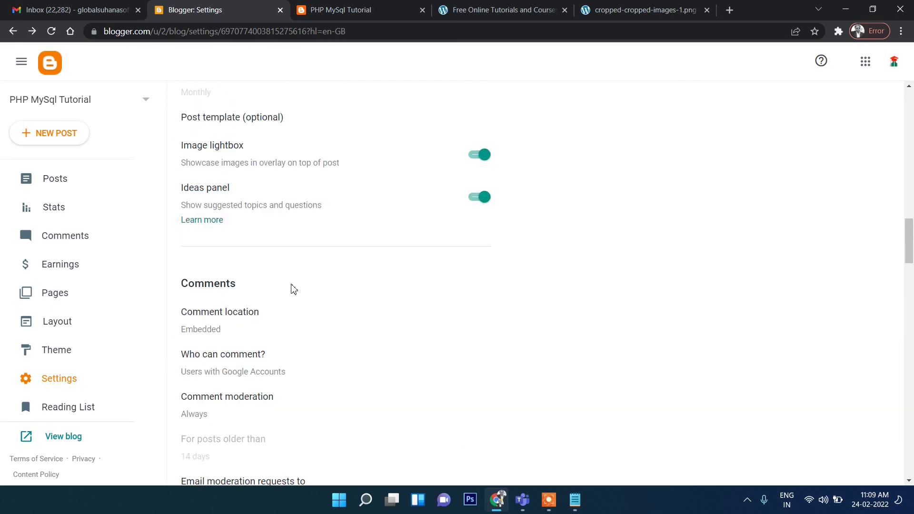
{"action": "scroll", "coordinate": [306, 291], "scroll_direction": "down", "scroll_amount": 1}
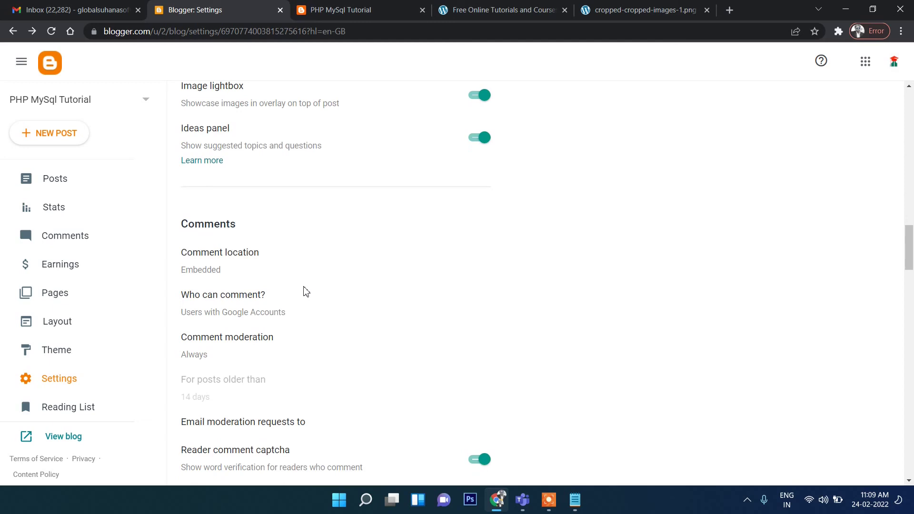
{"action": "scroll", "coordinate": [254, 286], "scroll_direction": "down", "scroll_amount": 2}
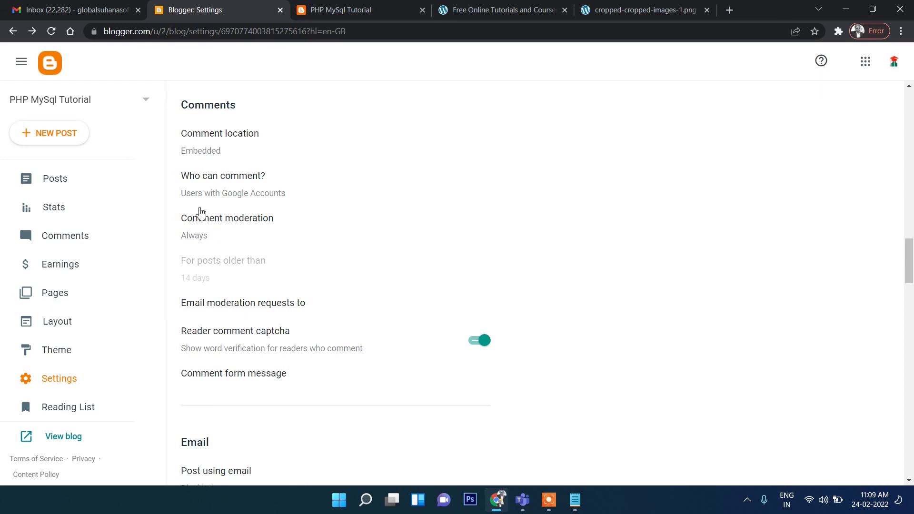
{"action": "scroll", "coordinate": [379, 292], "scroll_direction": "down", "scroll_amount": 2}
{"action": "scroll", "coordinate": [384, 292], "scroll_direction": "down", "scroll_amount": 3}
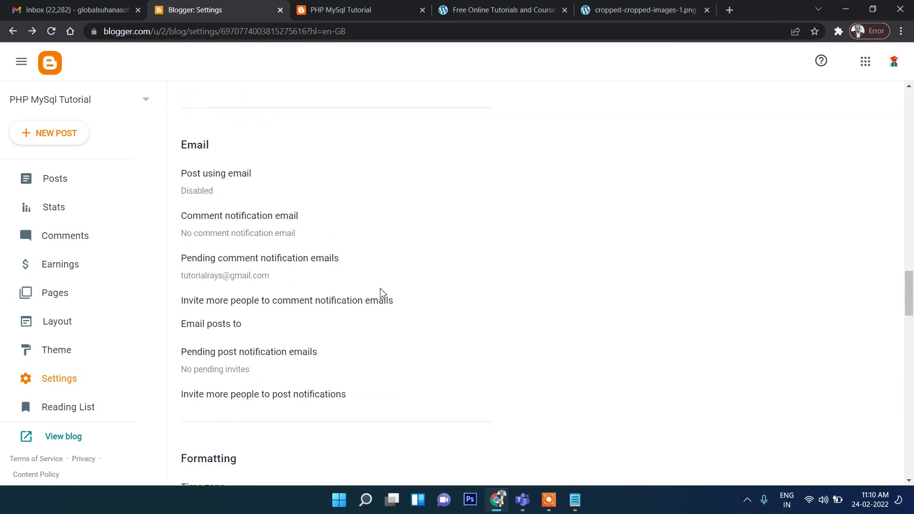
{"action": "scroll", "coordinate": [382, 292], "scroll_direction": "down", "scroll_amount": 3}
{"action": "scroll", "coordinate": [381, 293], "scroll_direction": "down", "scroll_amount": 4}
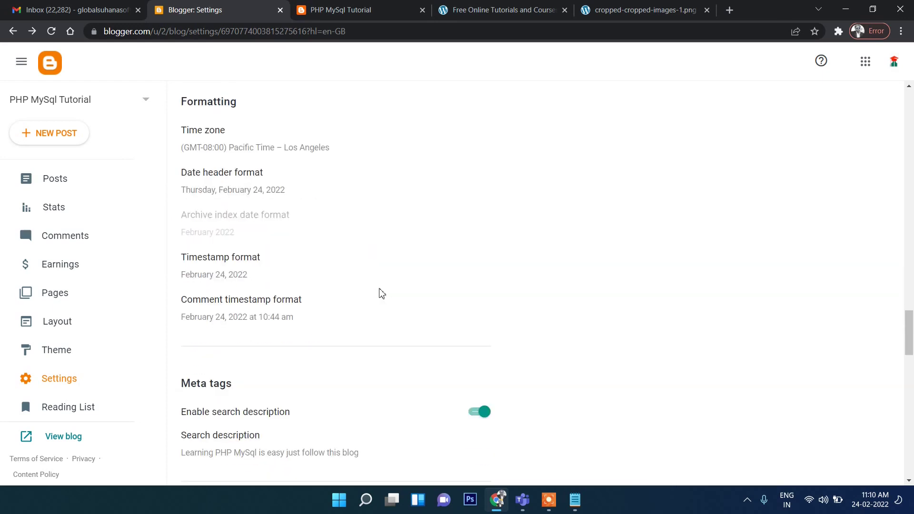
{"action": "scroll", "coordinate": [381, 294], "scroll_direction": "down", "scroll_amount": 3}
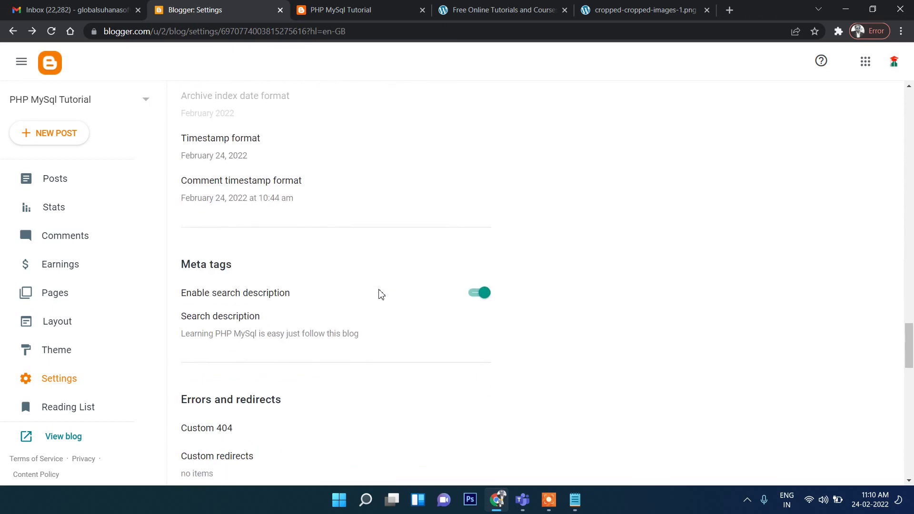
{"action": "scroll", "coordinate": [301, 200], "scroll_direction": "down", "scroll_amount": 4}
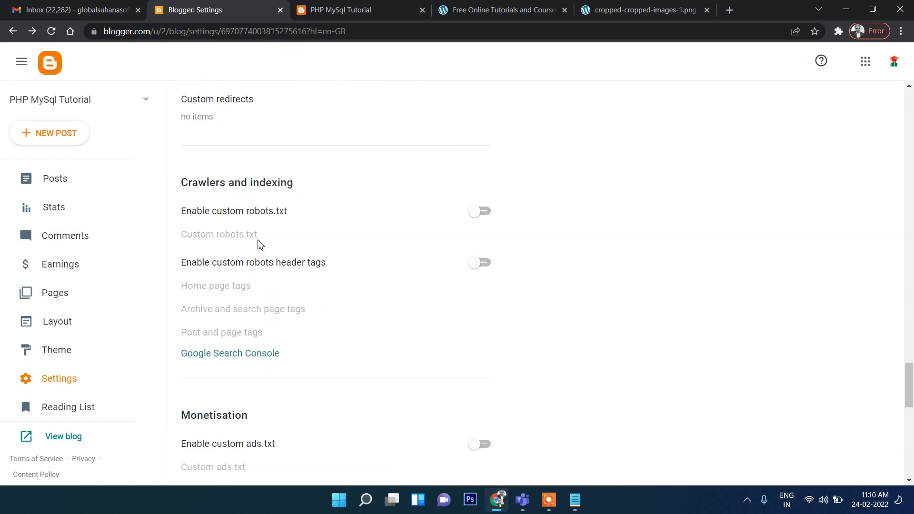
{"action": "left_click", "coordinate": [484, 212]}
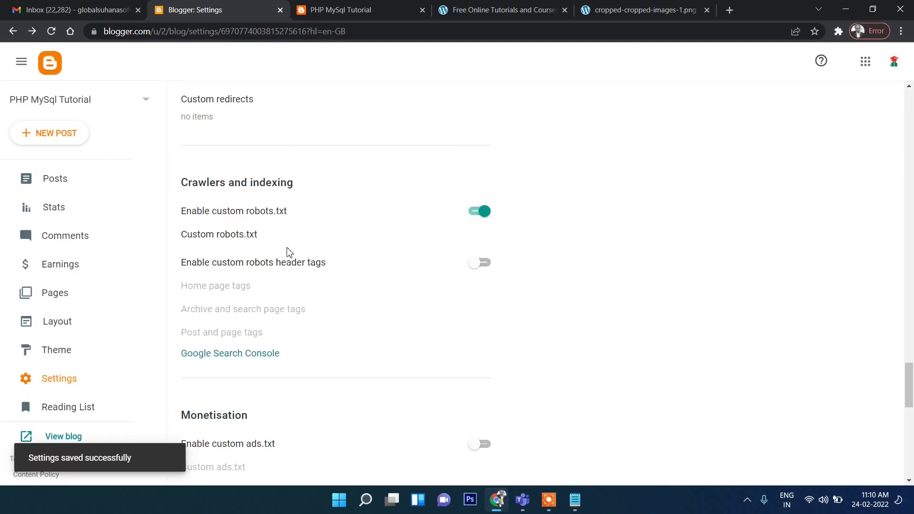
{"action": "left_click", "coordinate": [249, 238]}
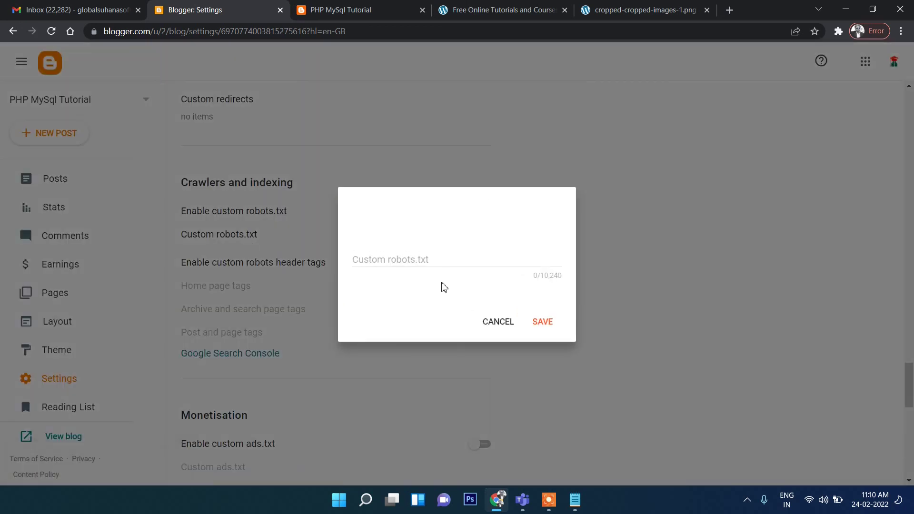
{"action": "left_click", "coordinate": [416, 256]}
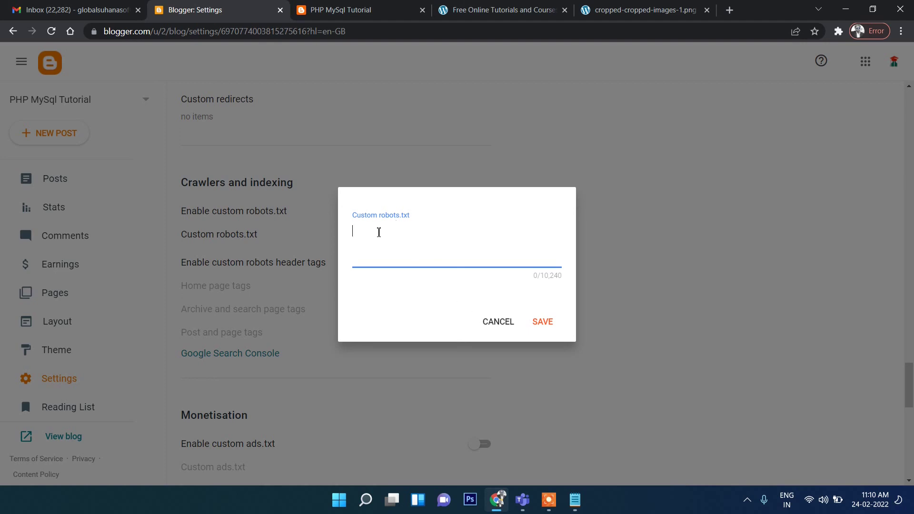
{"action": "left_click", "coordinate": [489, 320]}
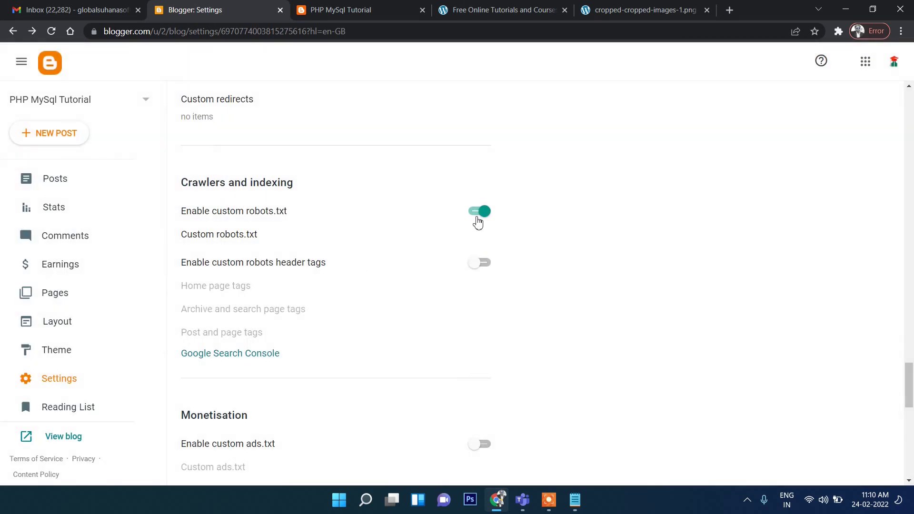
{"action": "left_click", "coordinate": [476, 217]}
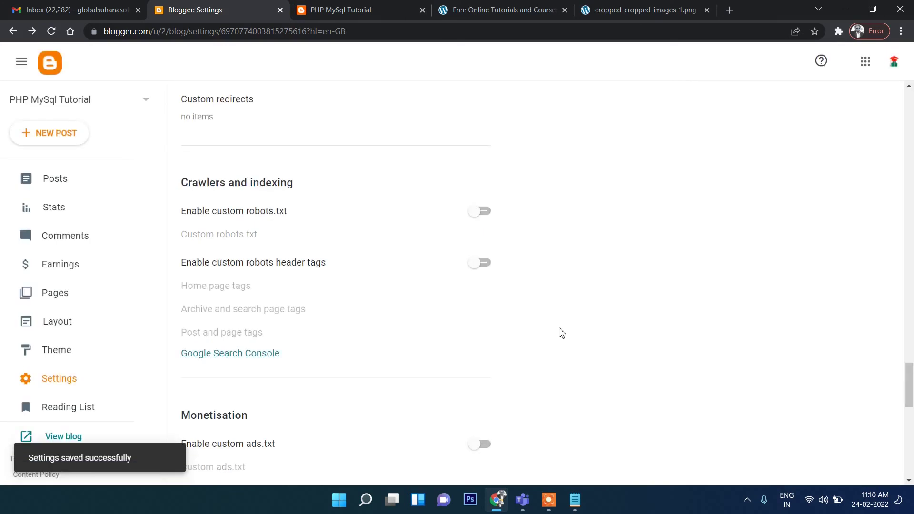
{"action": "scroll", "coordinate": [561, 333], "scroll_direction": "down", "scroll_amount": 1}
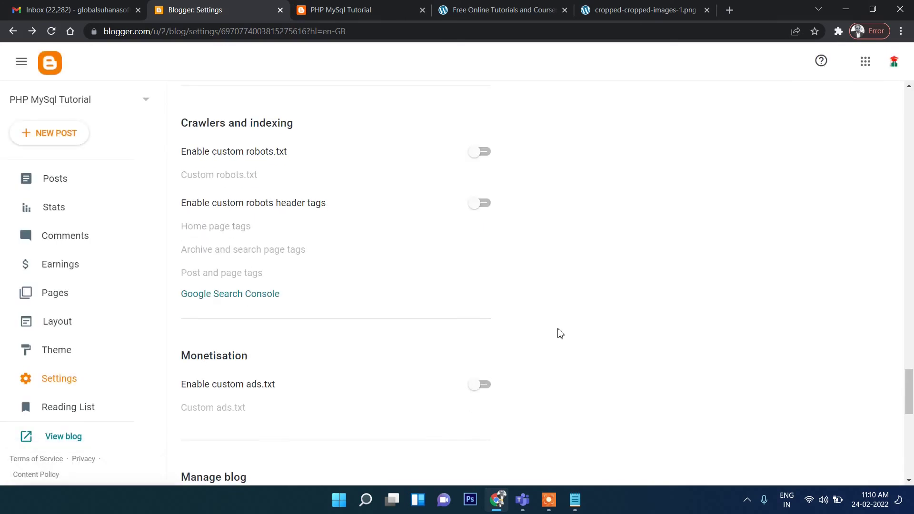
{"action": "scroll", "coordinate": [560, 334], "scroll_direction": "down", "scroll_amount": 1}
{"action": "left_click", "coordinate": [481, 144]}
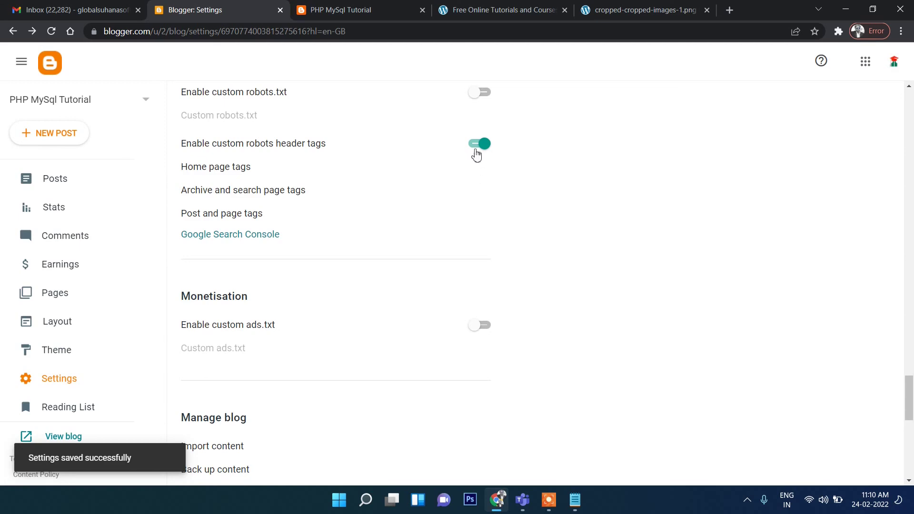
{"action": "left_click", "coordinate": [476, 150]}
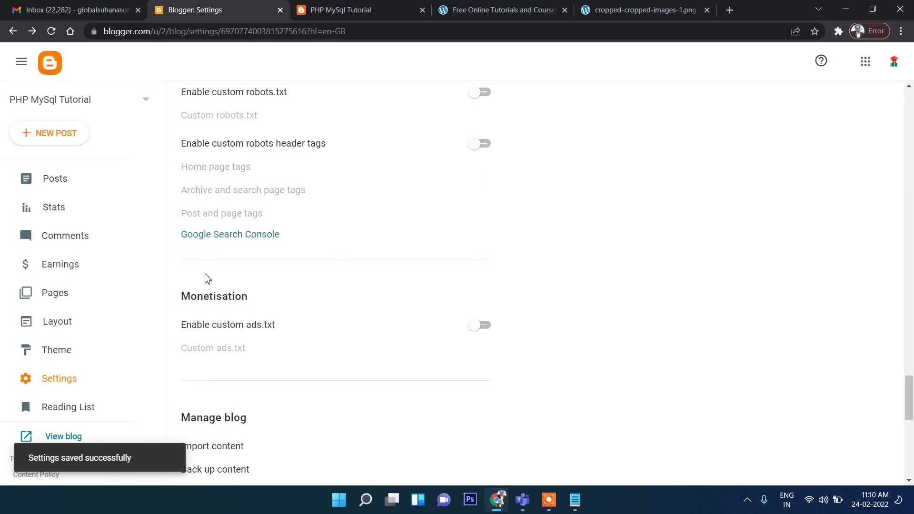
{"action": "scroll", "coordinate": [247, 238], "scroll_direction": "down", "scroll_amount": 1}
{"action": "scroll", "coordinate": [243, 193], "scroll_direction": "down", "scroll_amount": 1}
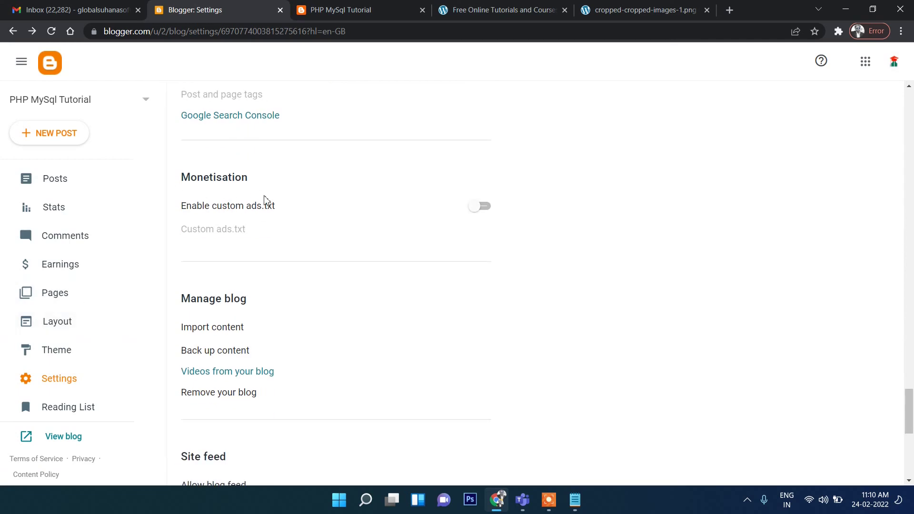
{"action": "scroll", "coordinate": [272, 218], "scroll_direction": "down", "scroll_amount": 5}
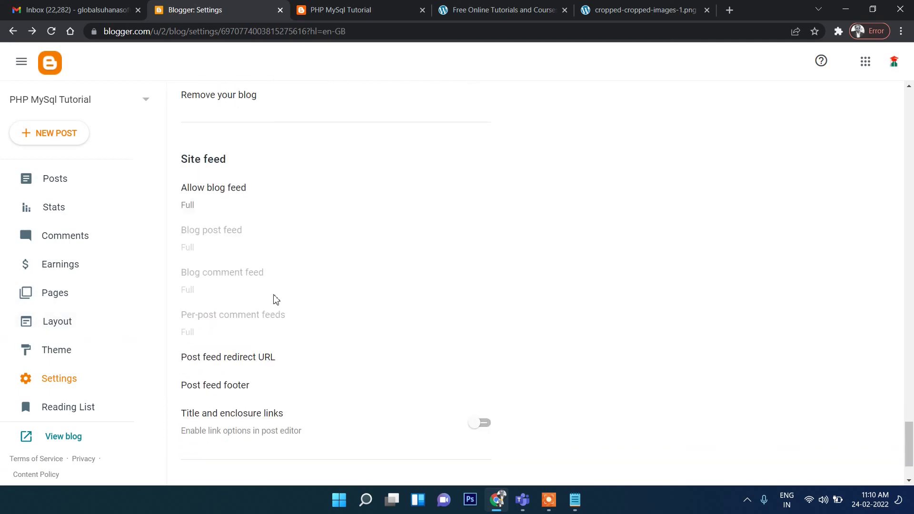
{"action": "scroll", "coordinate": [276, 321], "scroll_direction": "down", "scroll_amount": 2}
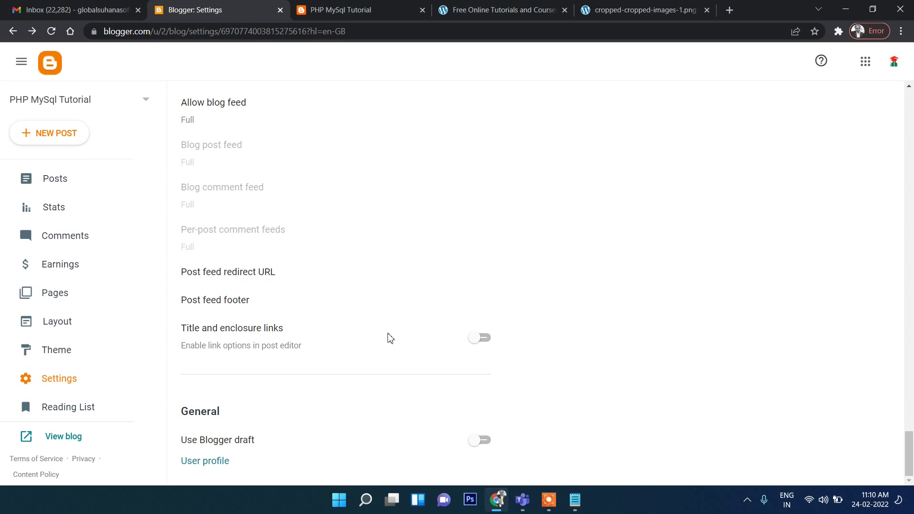
{"action": "scroll", "coordinate": [387, 336], "scroll_direction": "up", "scroll_amount": 20}
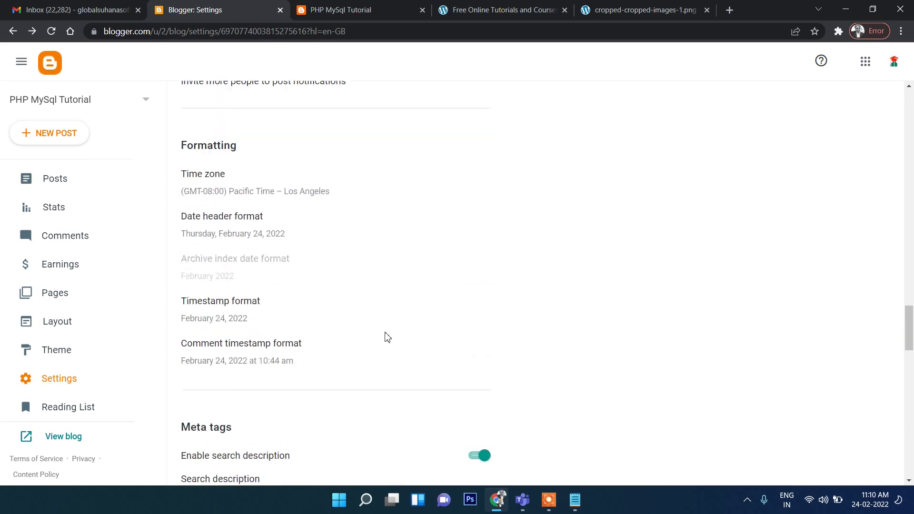
{"action": "scroll", "coordinate": [428, 310], "scroll_direction": "up", "scroll_amount": 6}
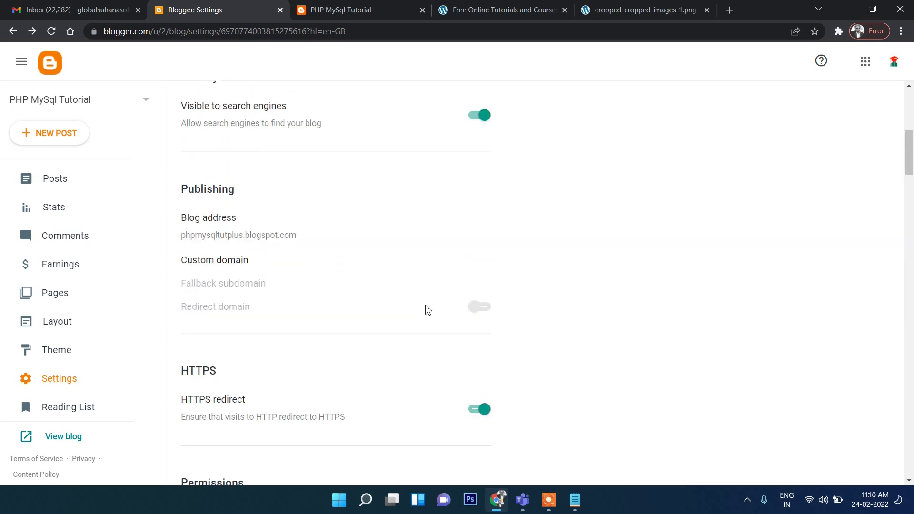